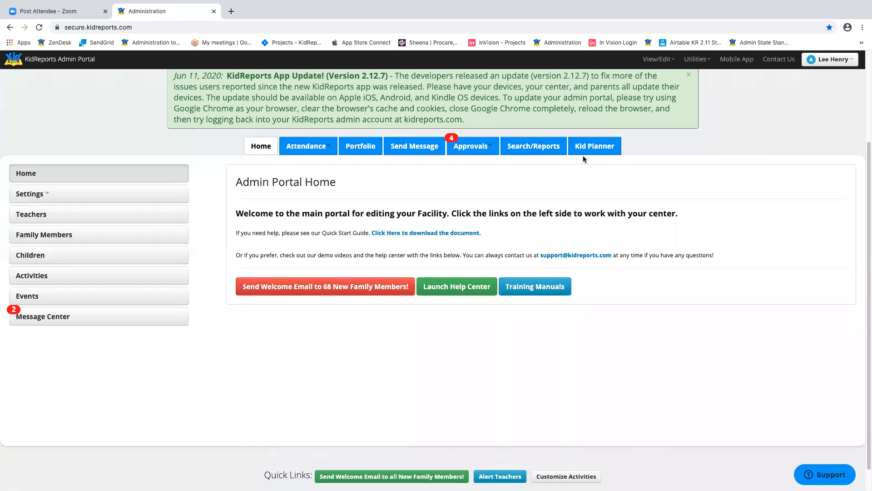
- Open the help center in a new tab and go to its Training Materials section
scroll(680, 203, "up", 2)
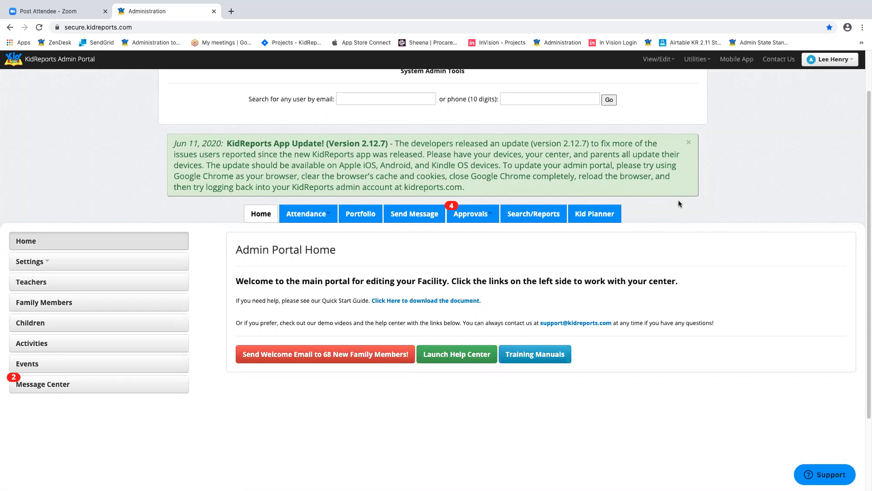
scroll(744, 203, "up", 2)
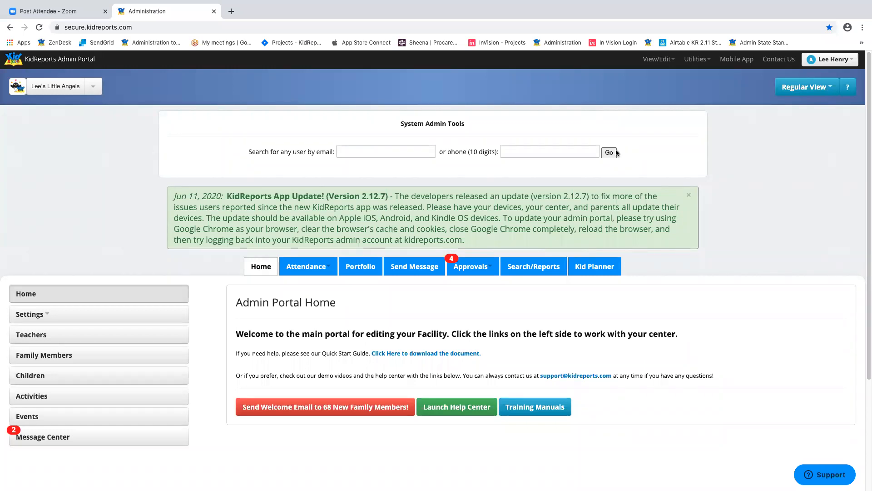
scroll(718, 202, "down", 3)
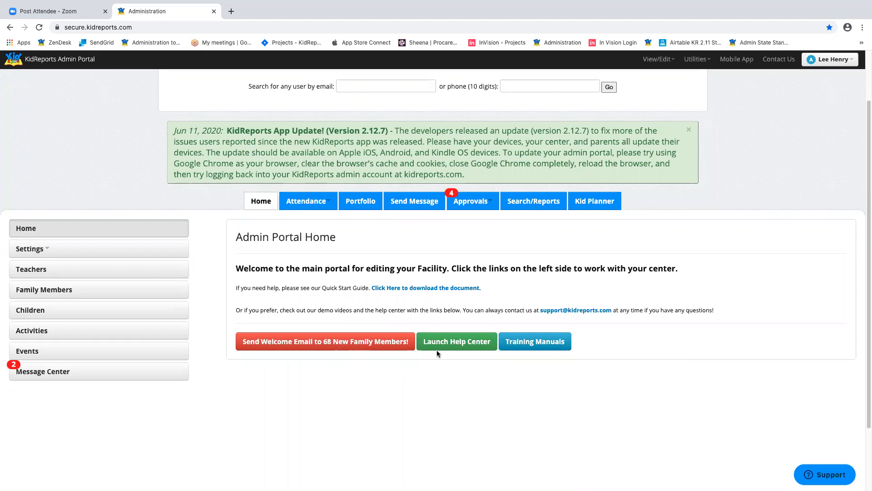
left_click(455, 347)
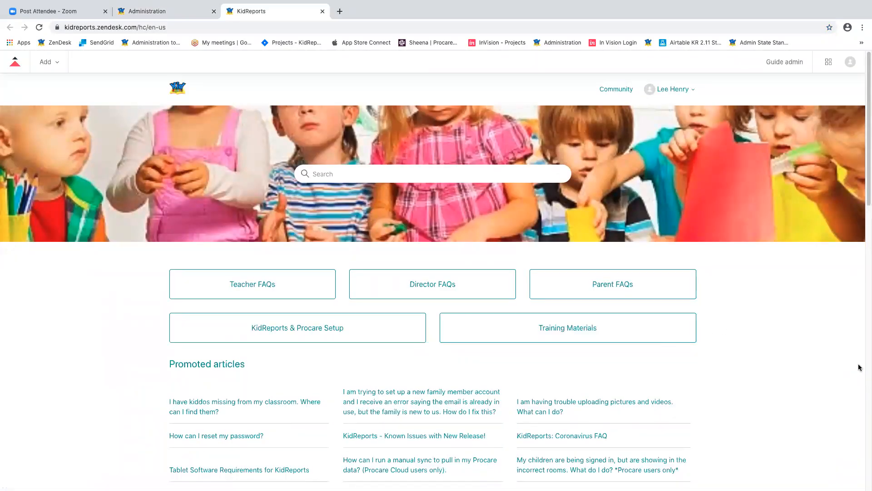
scroll(851, 360, "down", 2)
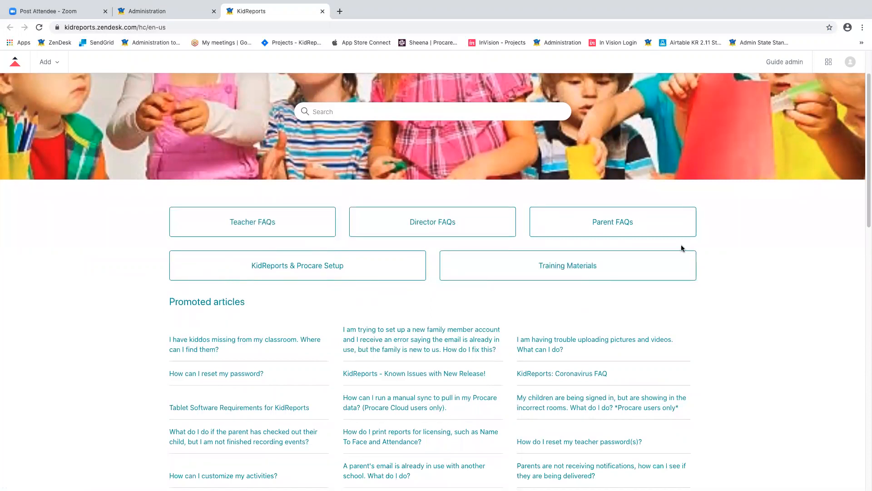
left_click(565, 270)
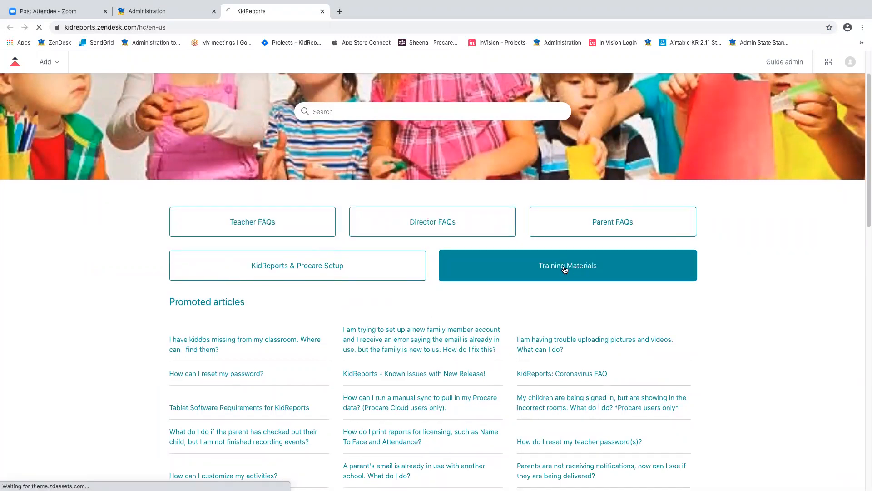
- Highlight the 'Administrator Setup Checklist - Standard and Lite' title, then close the help center
scroll(573, 242, "down", 1)
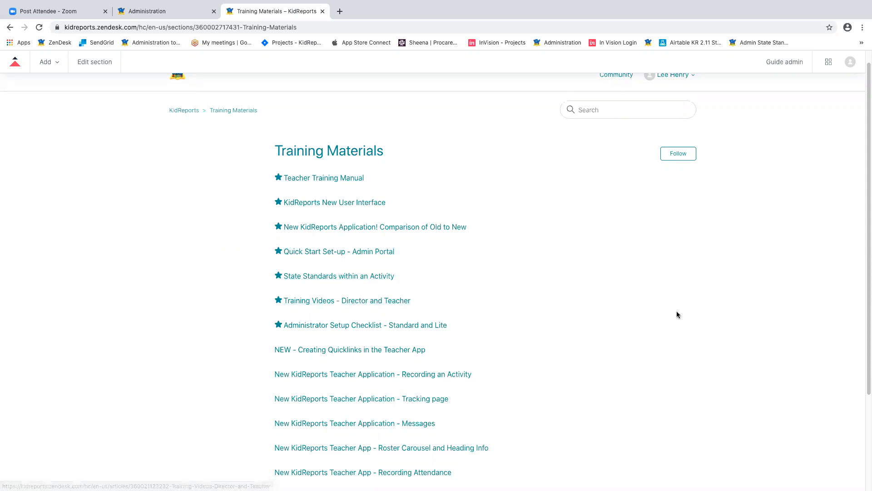
left_click_drag(677, 311, 268, 342)
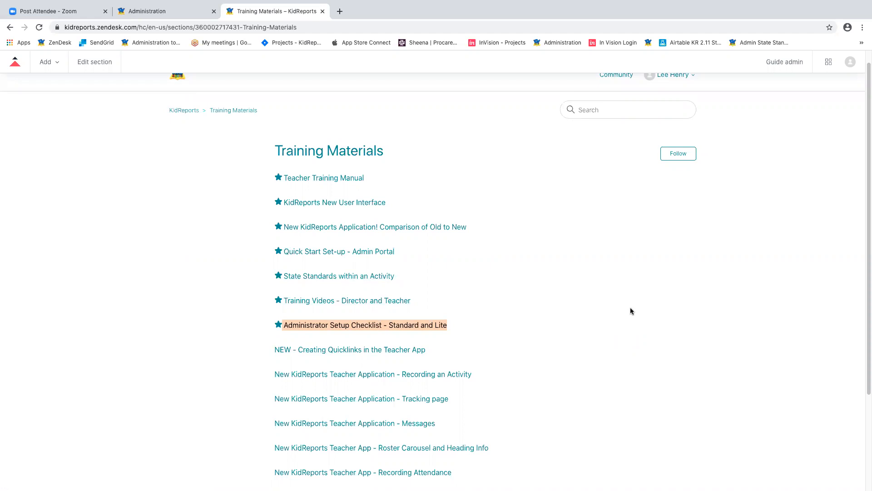
scroll(632, 306, "up", 1)
left_click(323, 12)
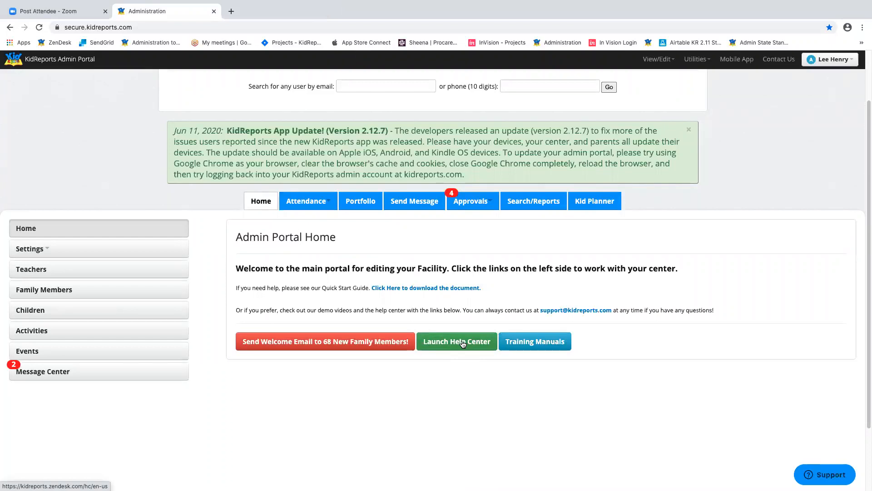
- Log out of the admin portal from the account menu
left_click(35, 252)
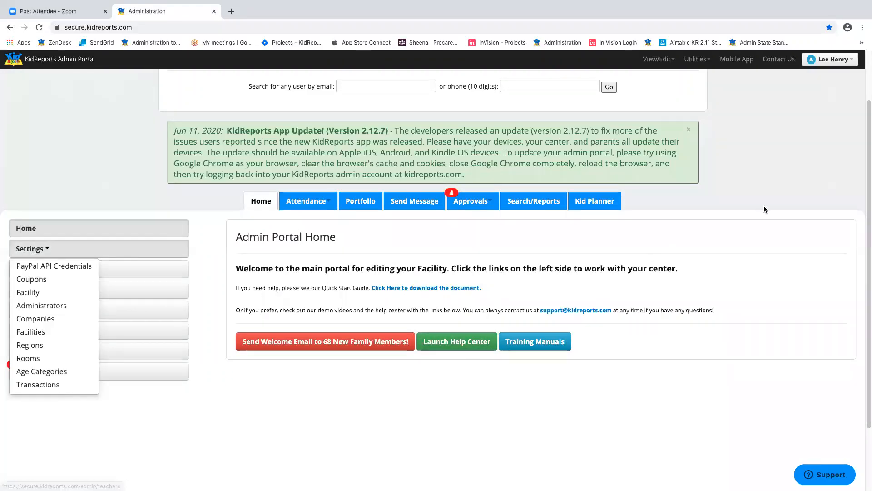
left_click(848, 61)
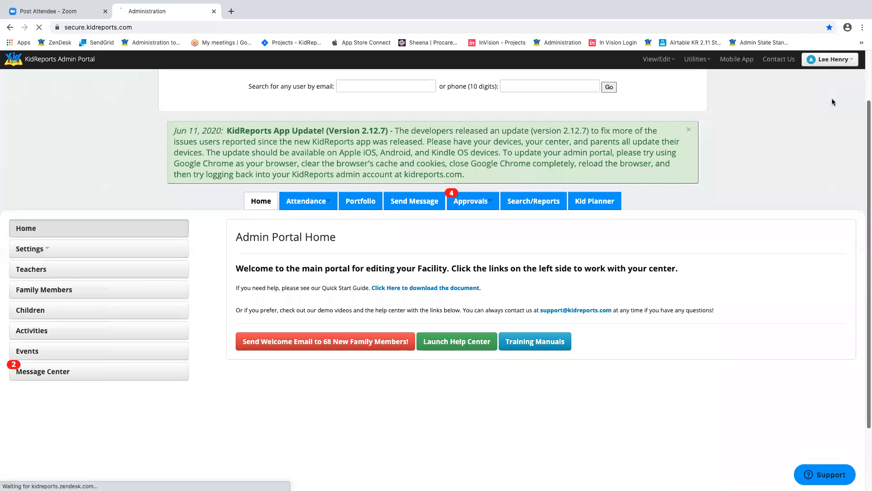
left_click(834, 100)
- Sign back in using the saved admin username and the account password
left_click(421, 174)
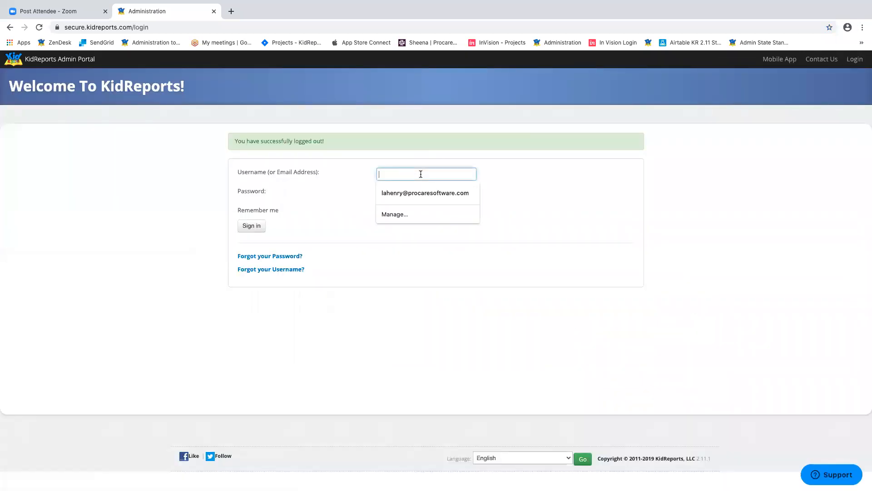
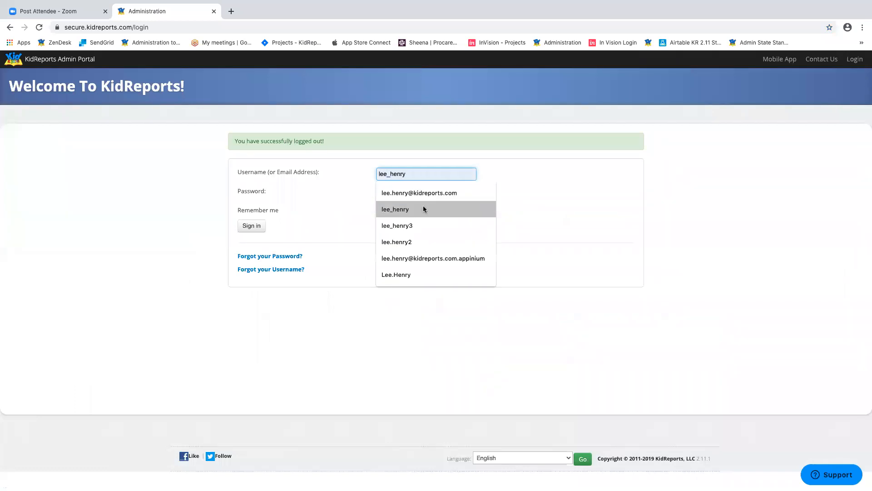
left_click(423, 208)
left_click(430, 192)
type("••")
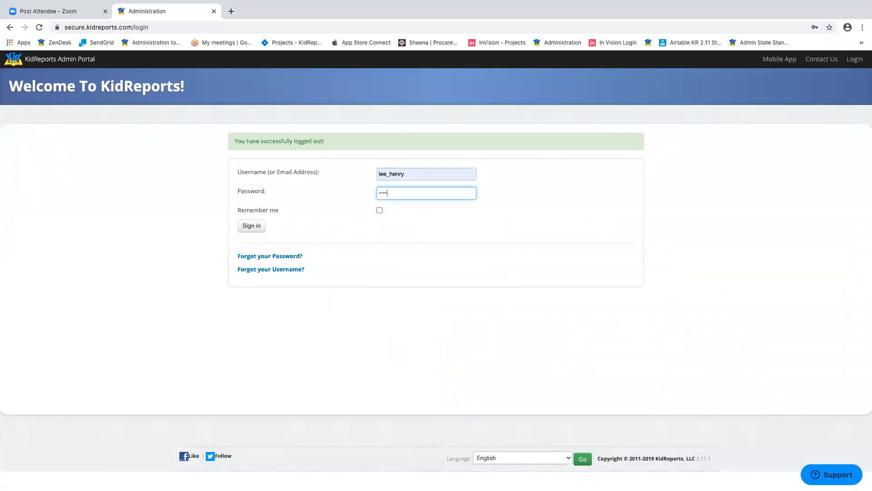
left_click(248, 223)
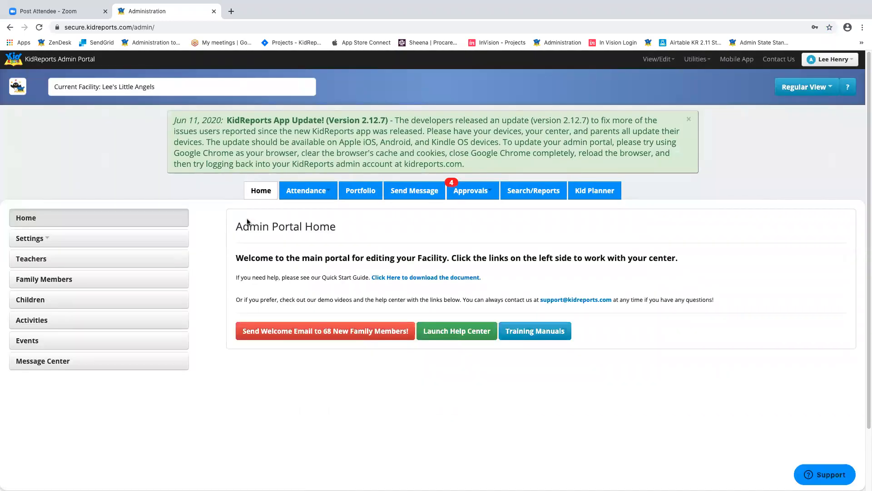
left_click(65, 241)
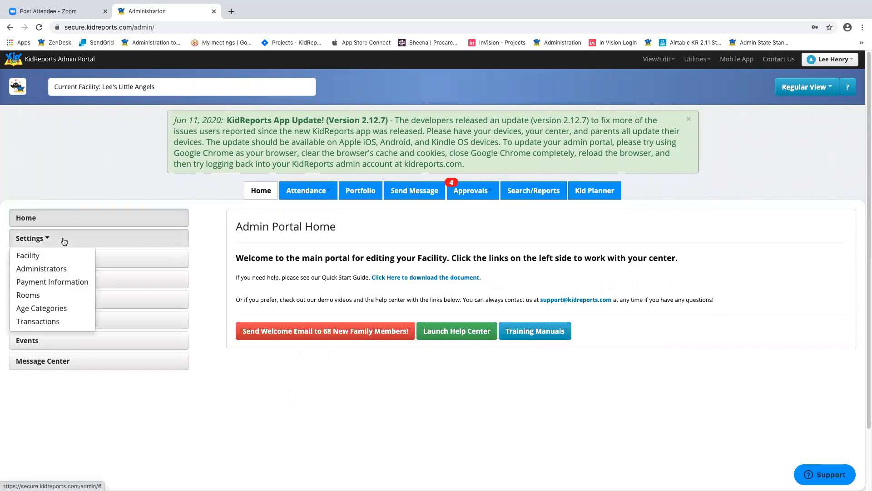
- Open Facility settings, keeping timezone Denver and state standard framework Colorado
left_click(39, 257)
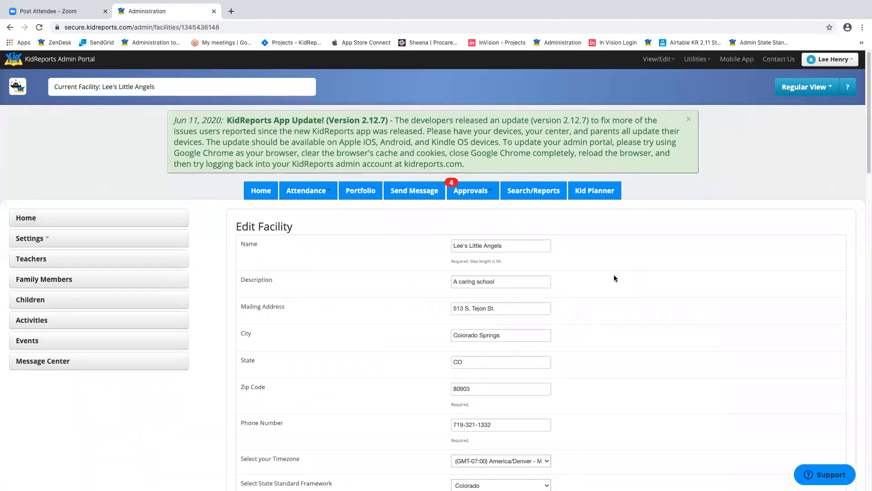
scroll(650, 268, "down", 3)
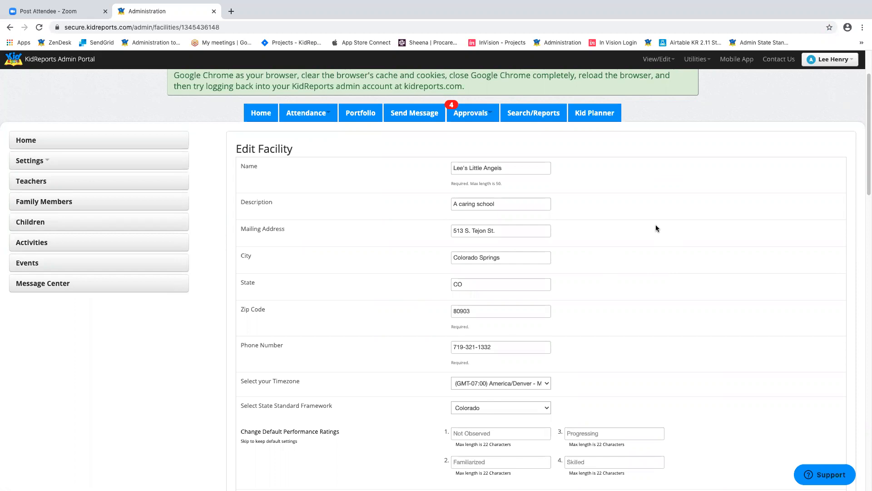
scroll(645, 237, "down", 3)
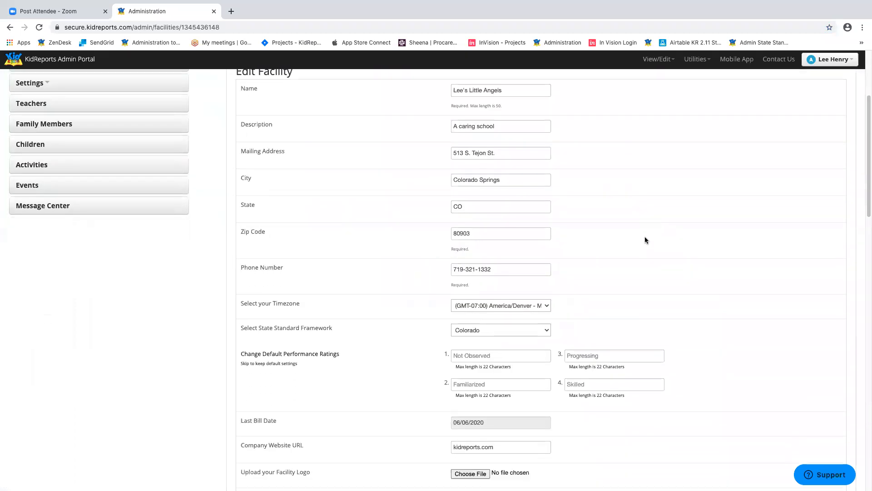
scroll(645, 240, "down", 2)
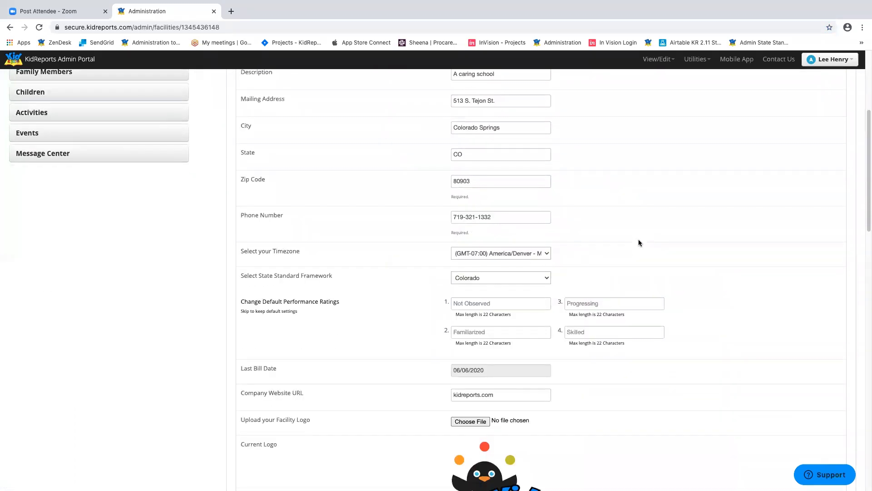
left_click(529, 254)
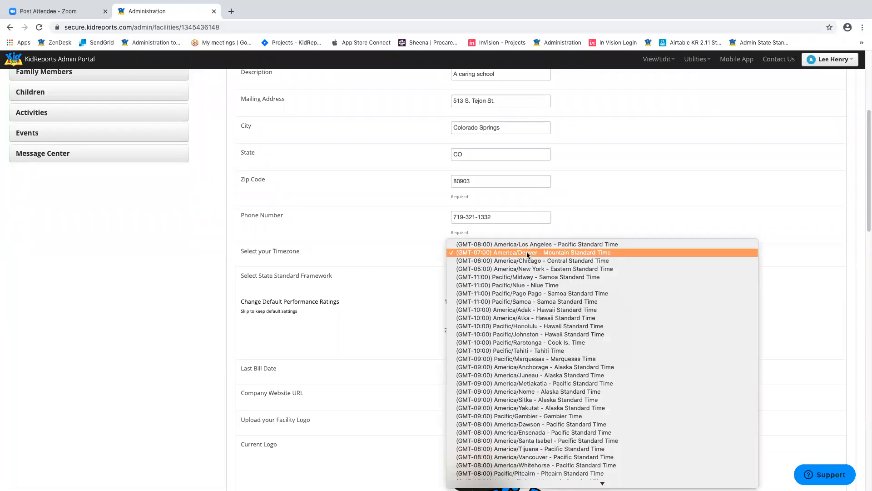
left_click(529, 255)
scroll(711, 245, "down", 6)
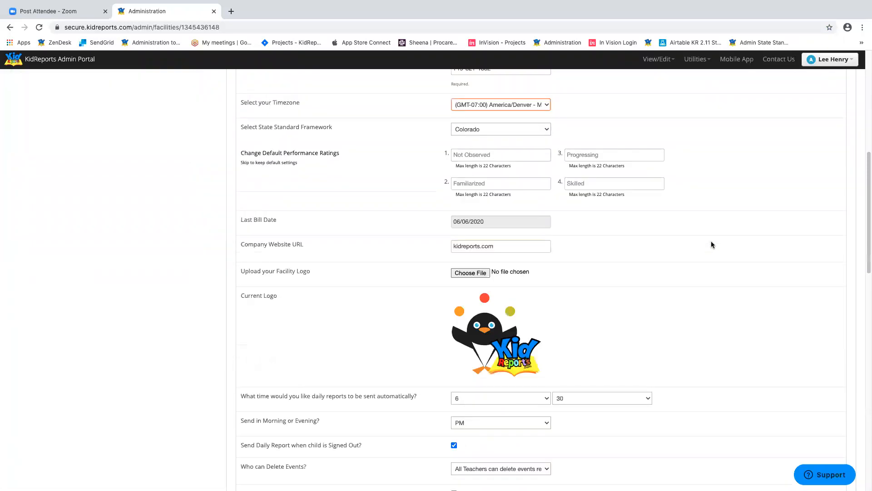
scroll(712, 244, "up", 2)
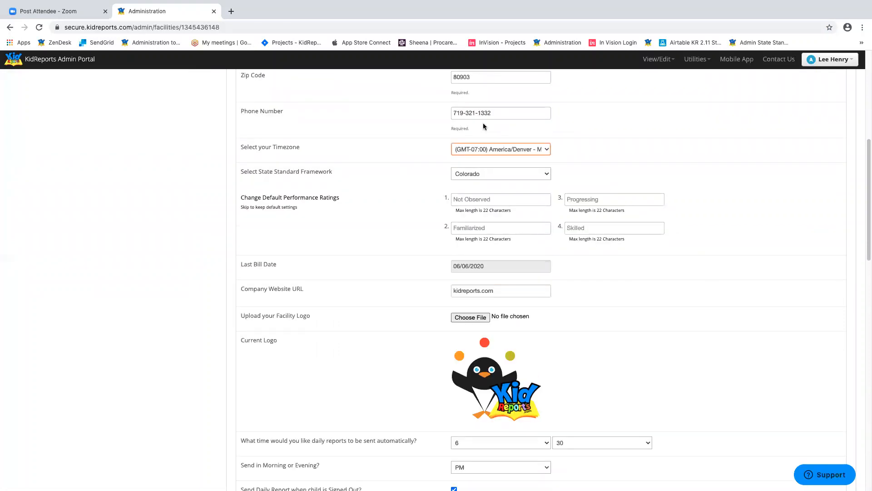
left_click(240, 173)
left_click(537, 174)
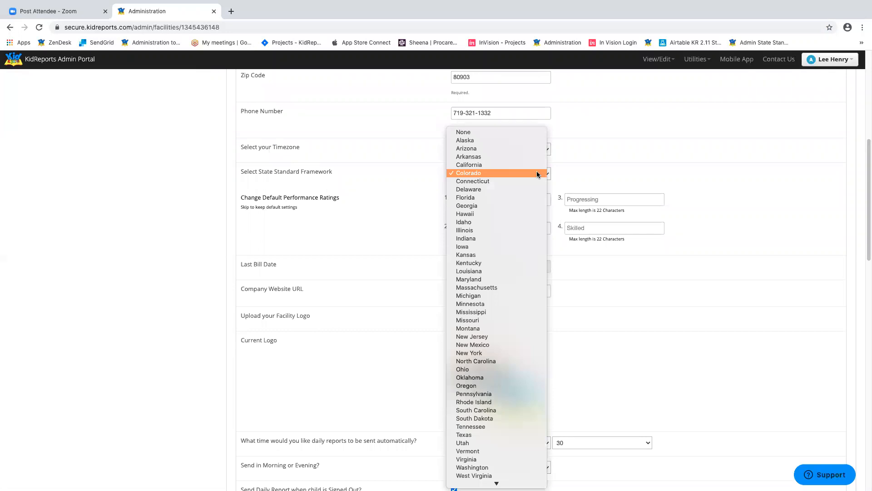
left_click(537, 173)
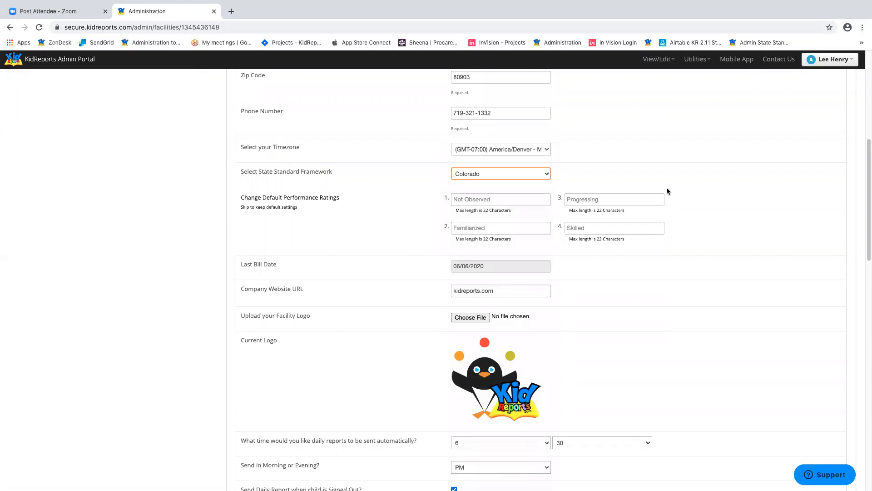
scroll(678, 191, "down", 5)
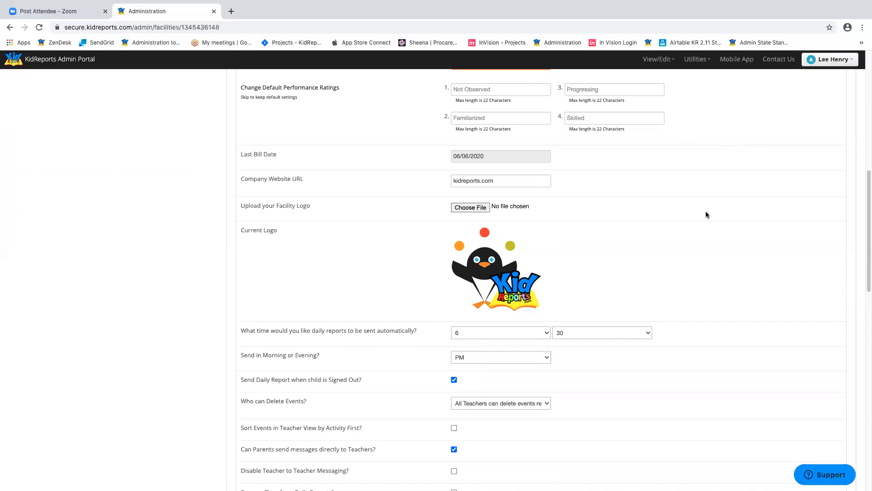
scroll(706, 211, "down", 2)
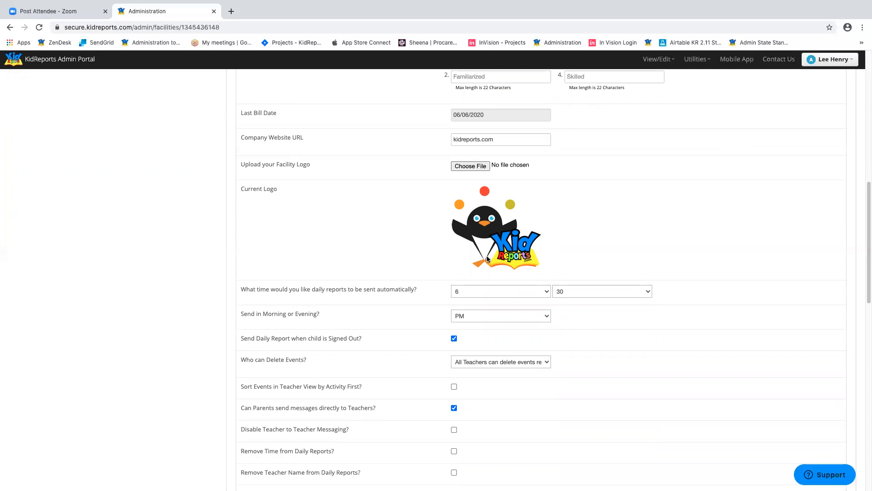
scroll(672, 269, "down", 3)
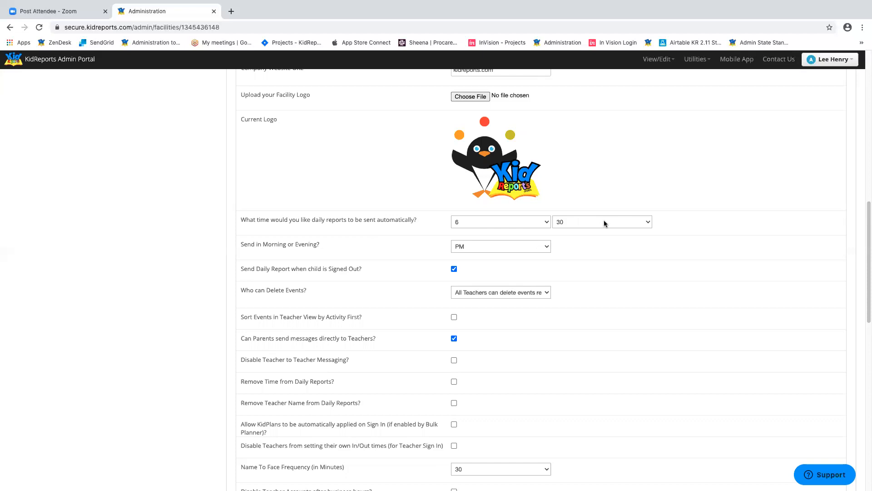
- Keep the daily report time at hour 6, minute 30, PM
left_click(500, 226)
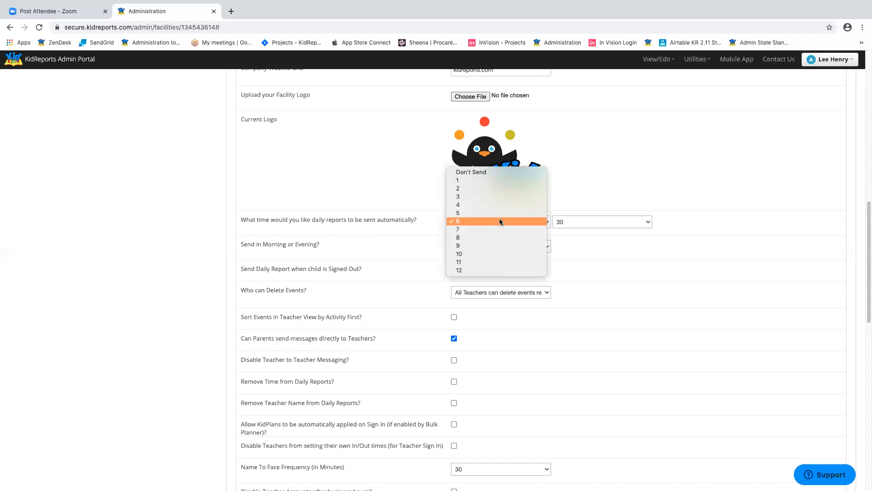
left_click(500, 218)
left_click(601, 222)
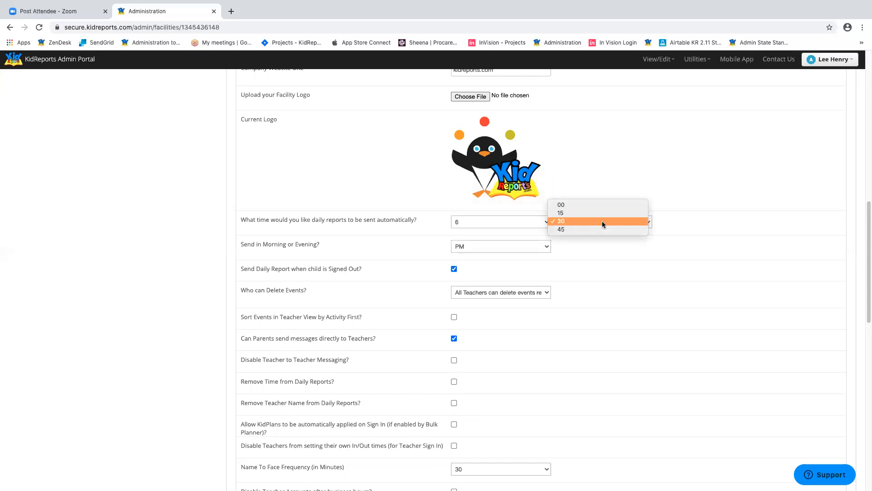
left_click(602, 222)
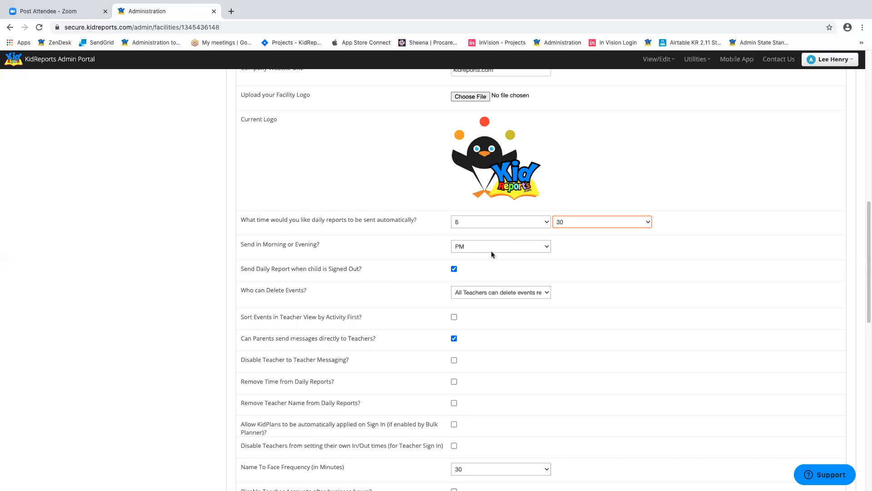
scroll(672, 261, "down", 2)
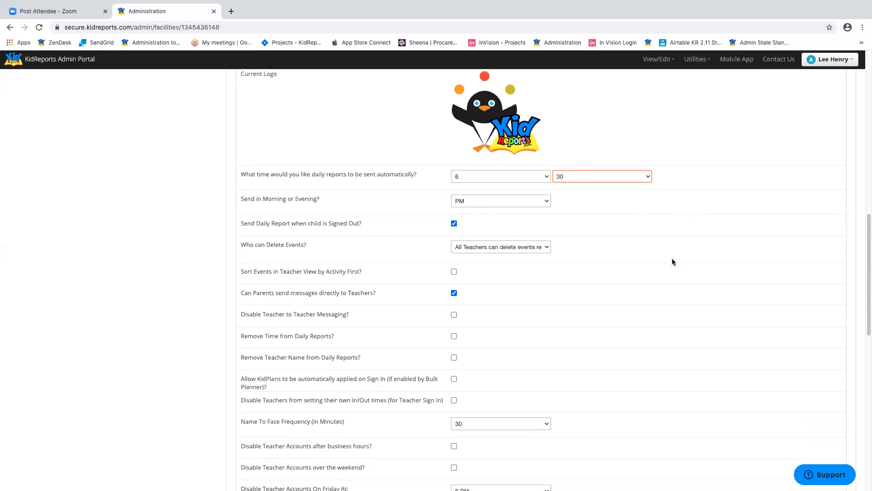
left_click(495, 247)
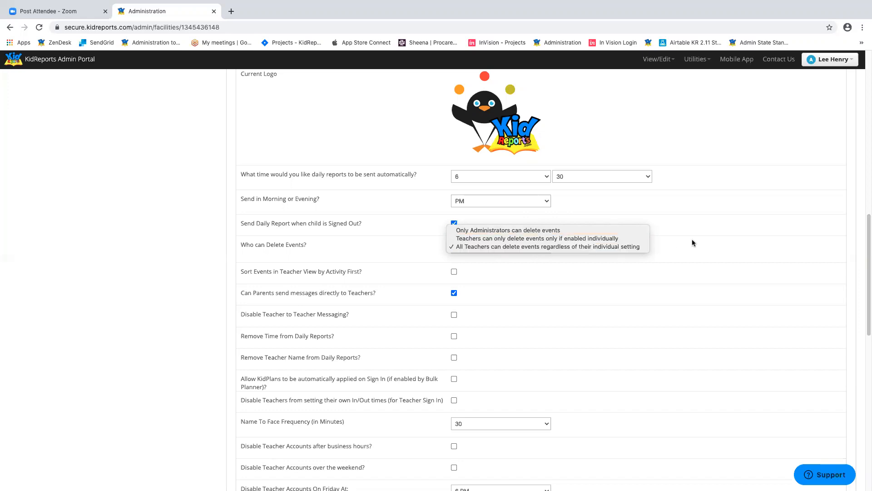
left_click(724, 232)
scroll(707, 259, "down", 1)
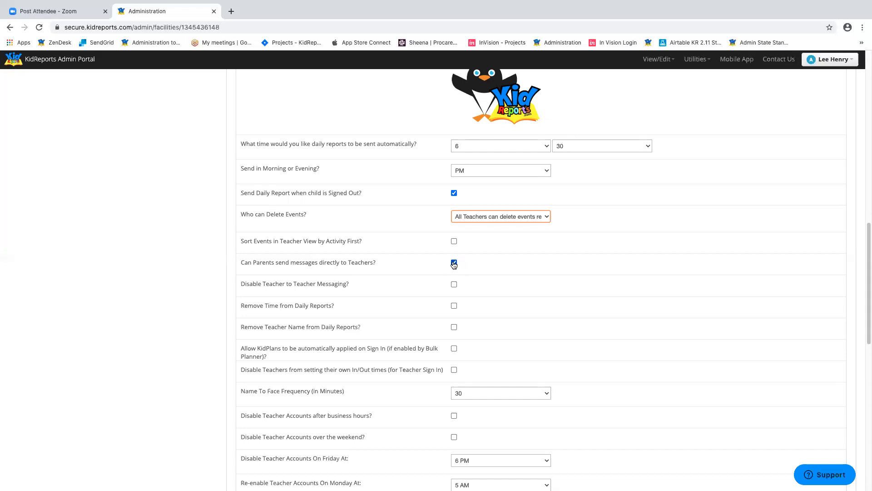
scroll(580, 250, "down", 1)
scroll(628, 226, "down", 1)
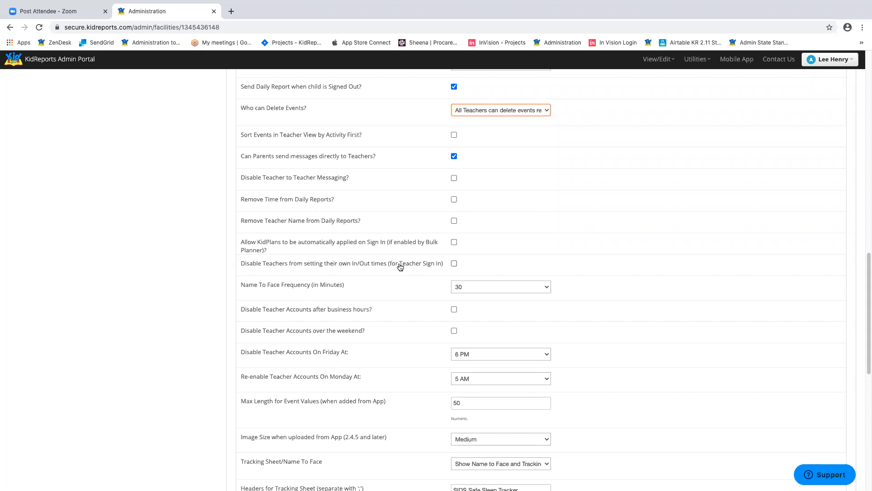
scroll(617, 267, "down", 3)
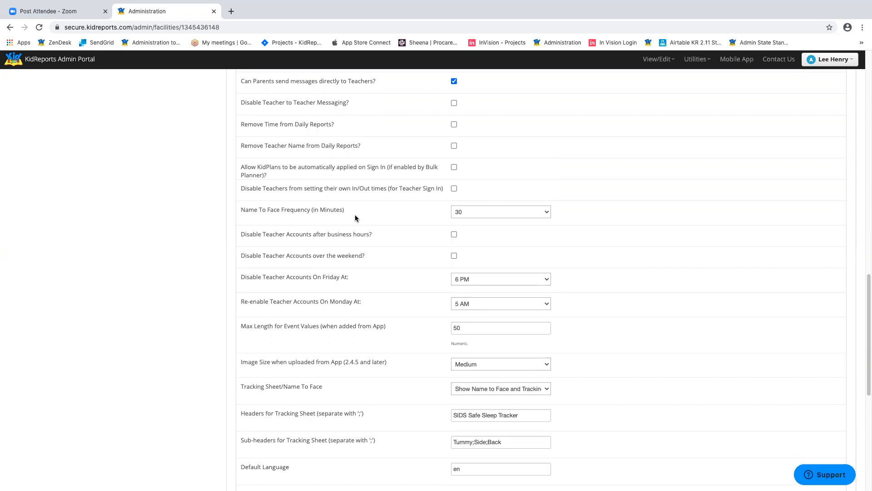
left_click(467, 214)
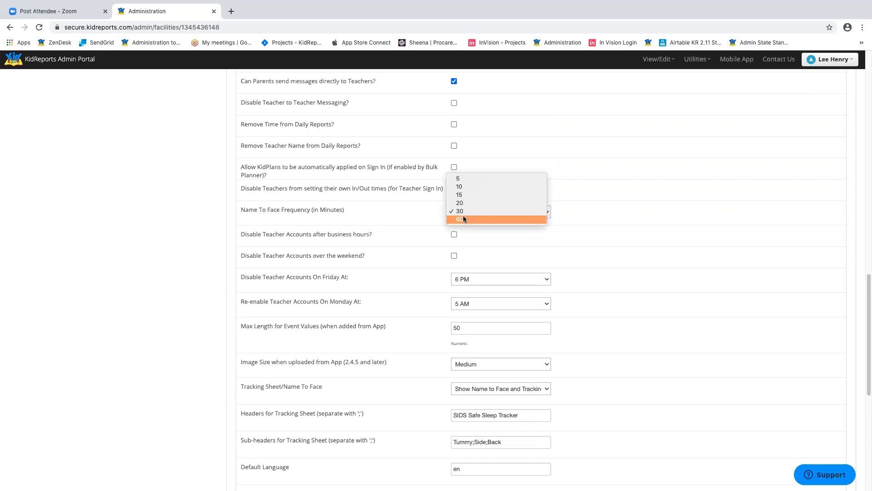
left_click(645, 234)
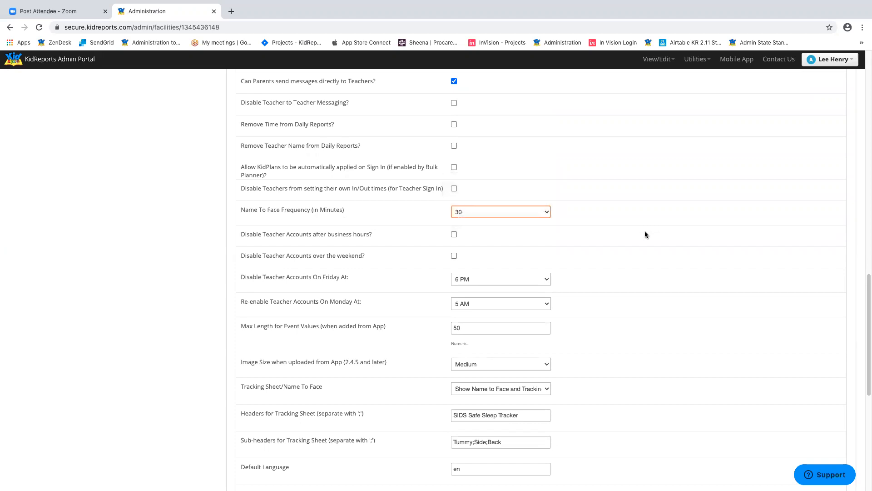
scroll(648, 234, "down", 1)
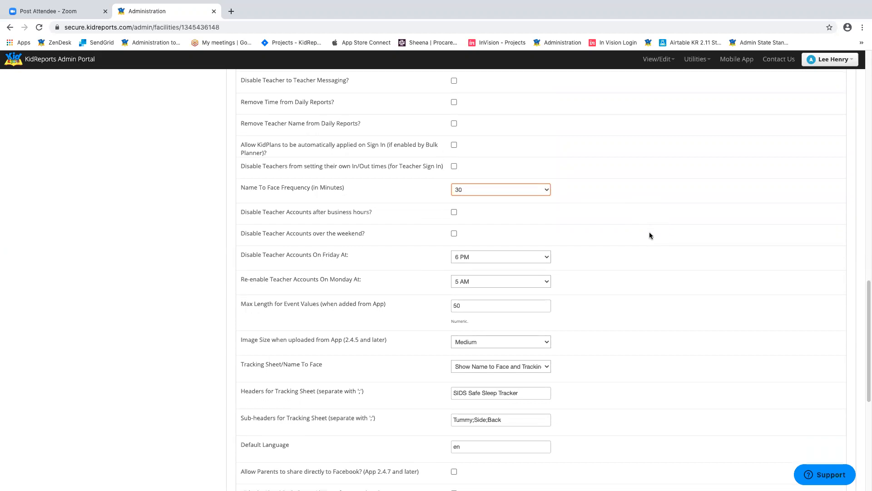
scroll(650, 235, "down", 1)
left_click(454, 200)
left_click(454, 222)
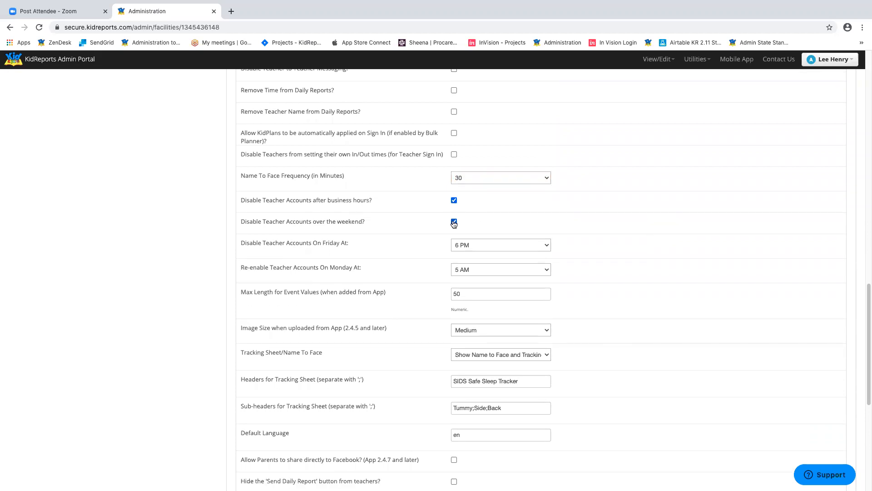
left_click(464, 245)
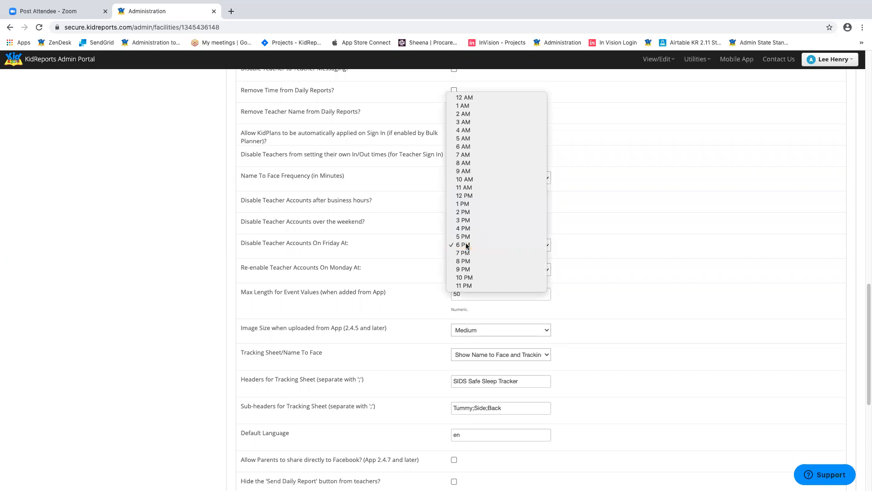
key("Escape")
left_click(498, 272)
left_click(497, 271)
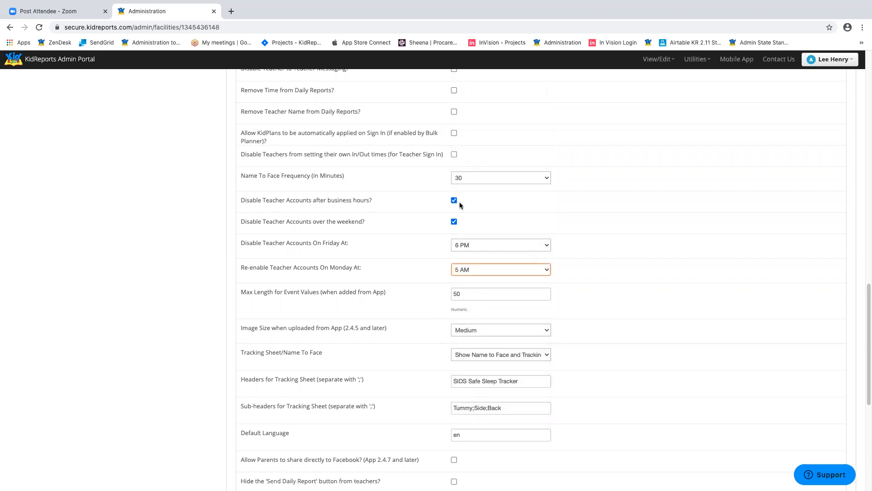
left_click(454, 223)
left_click(454, 200)
scroll(671, 280, "down", 5)
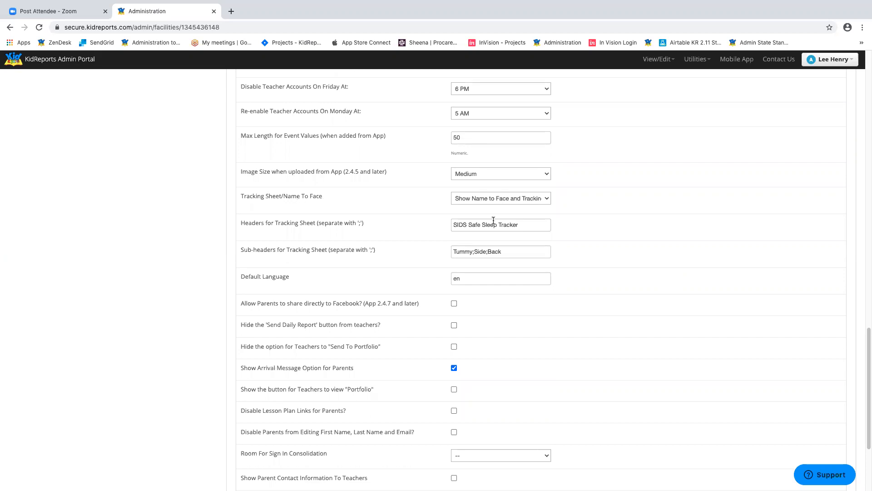
left_click(507, 202)
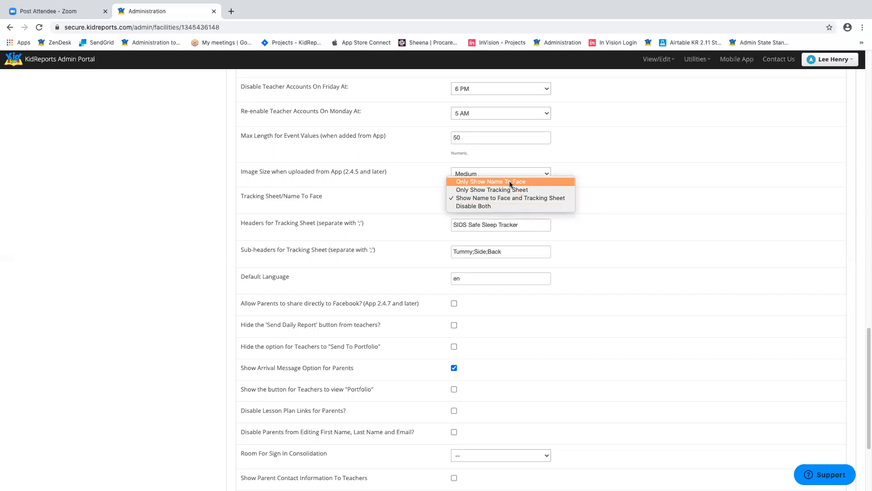
left_click(749, 216)
left_click(532, 225)
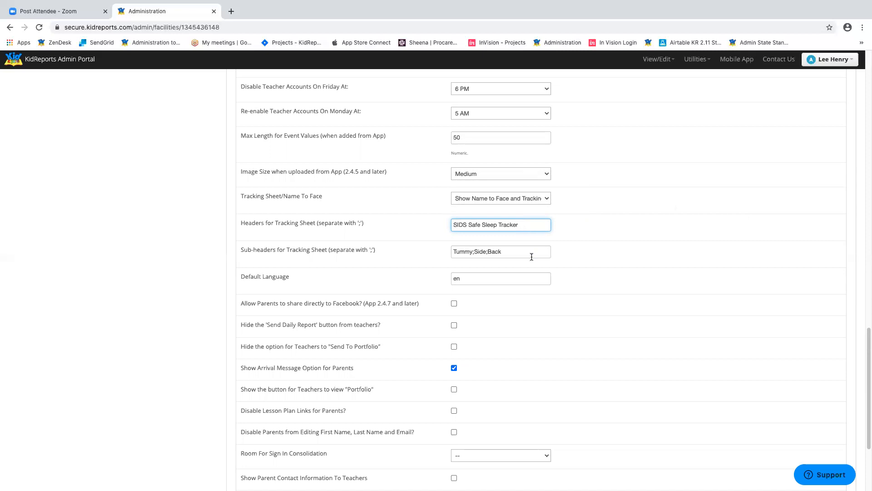
left_click(518, 254)
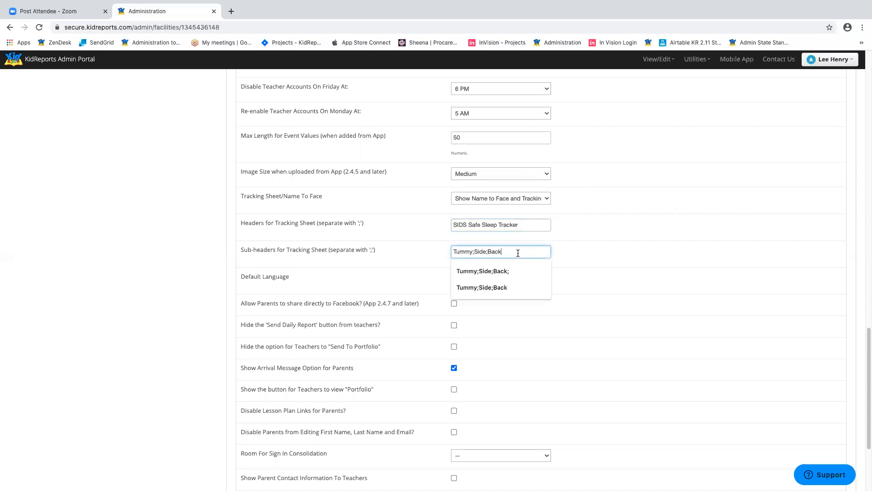
left_click(615, 247)
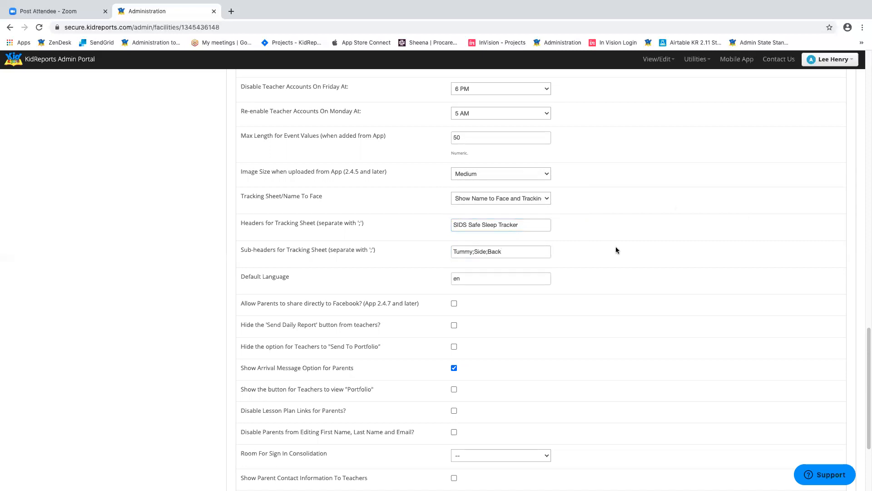
left_click(480, 198)
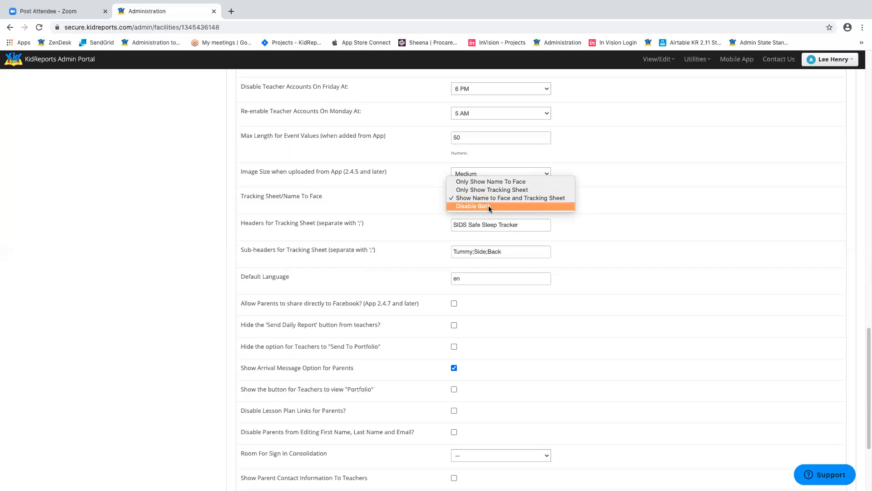
left_click(741, 221)
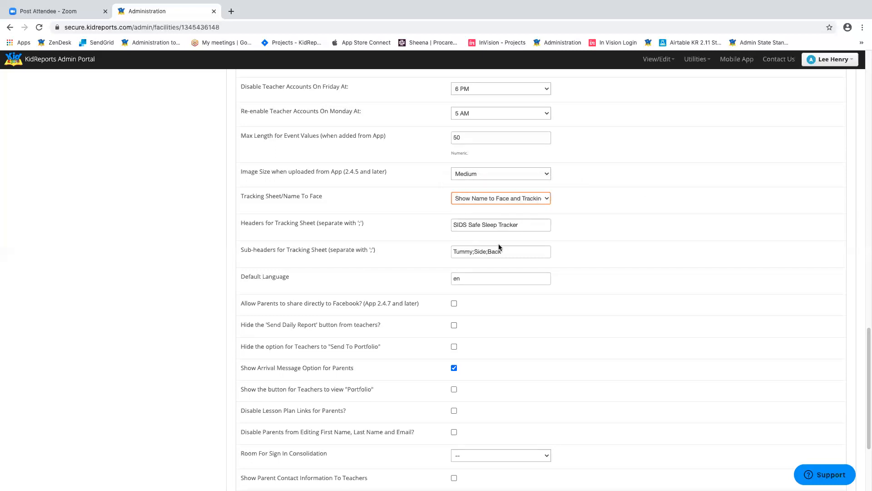
left_click(528, 225)
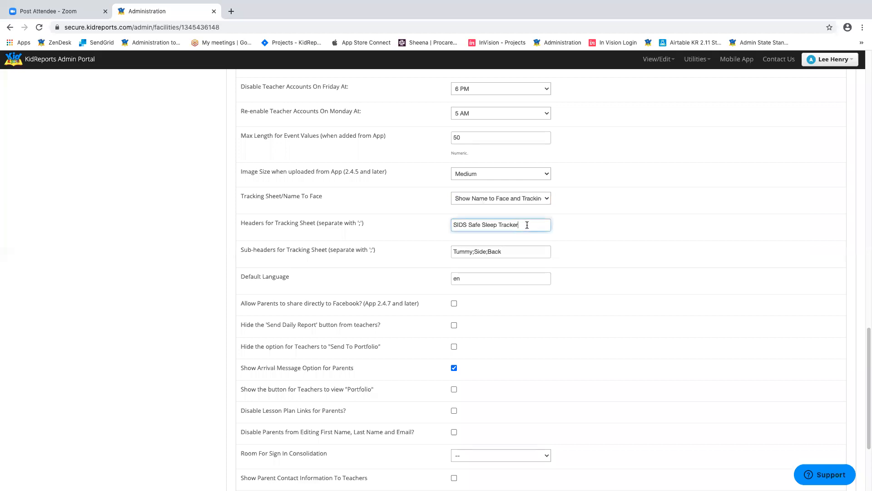
left_click_drag(240, 224, 307, 230)
left_click(520, 252)
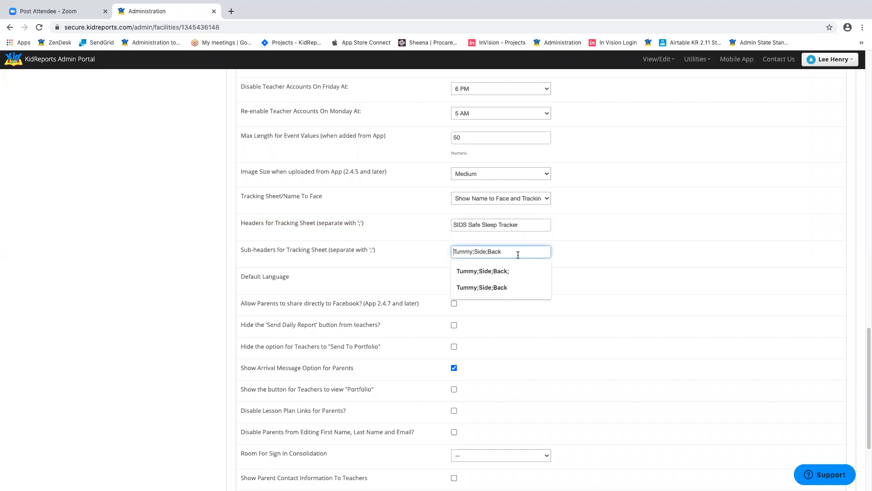
left_click(676, 263)
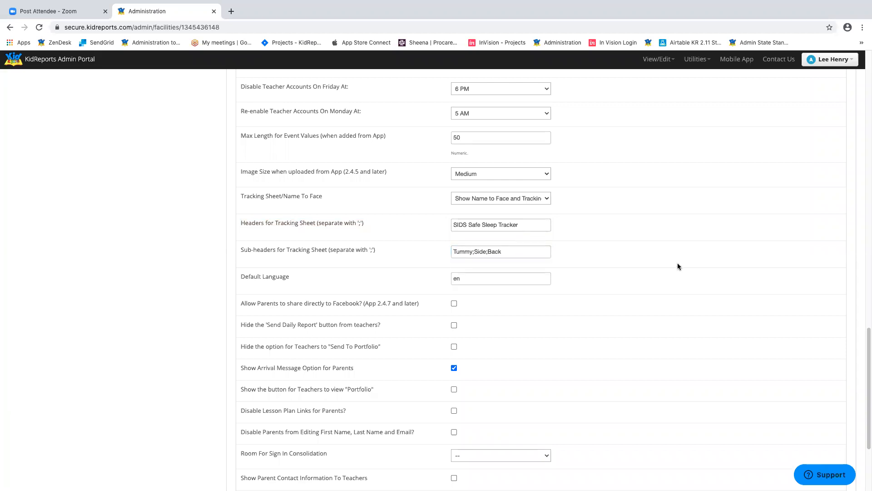
scroll(661, 273, "down", 3)
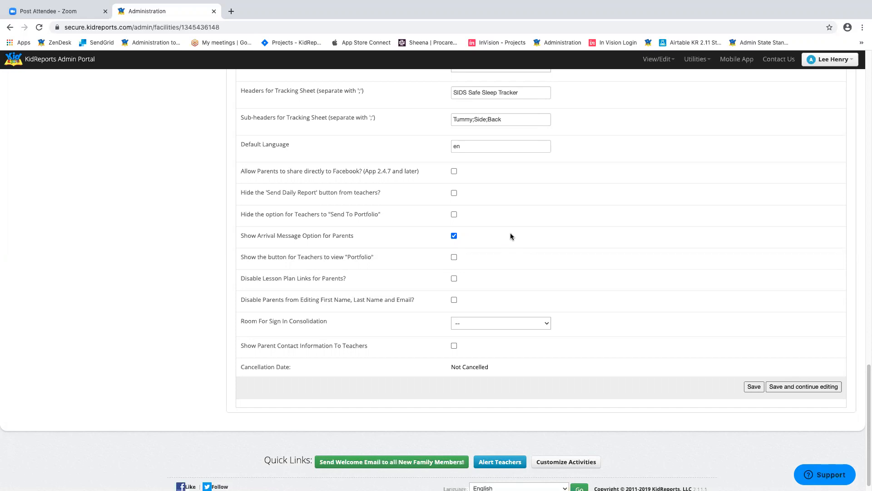
- Return to the top of Edit Facility and expand the sidebar's Settings menu
scroll(518, 238, "up", 4)
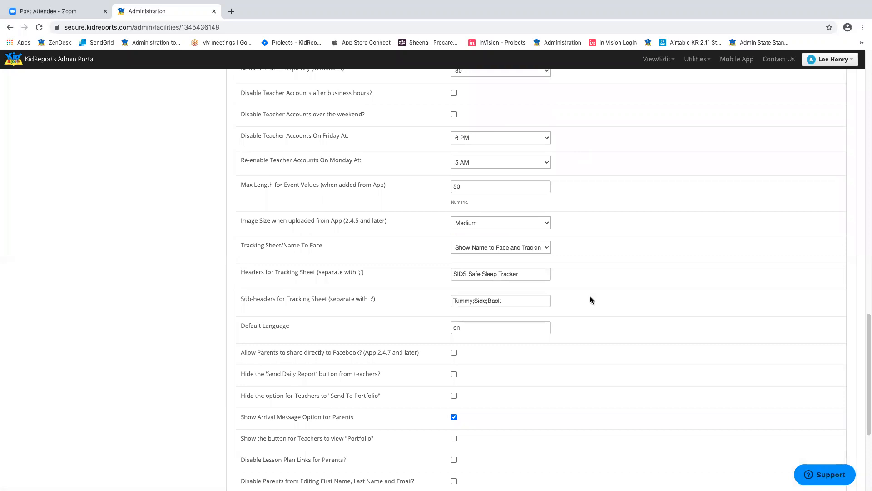
scroll(700, 264, "up", 3)
scroll(699, 263, "up", 15)
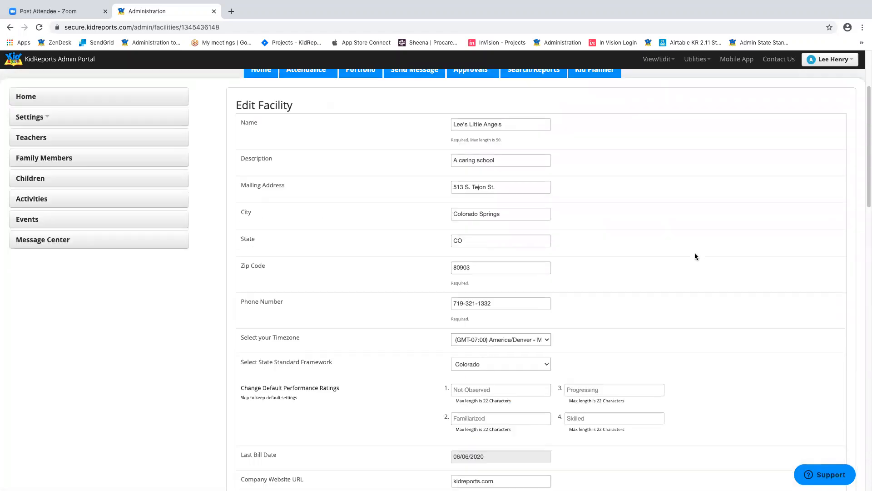
scroll(695, 254, "up", 3)
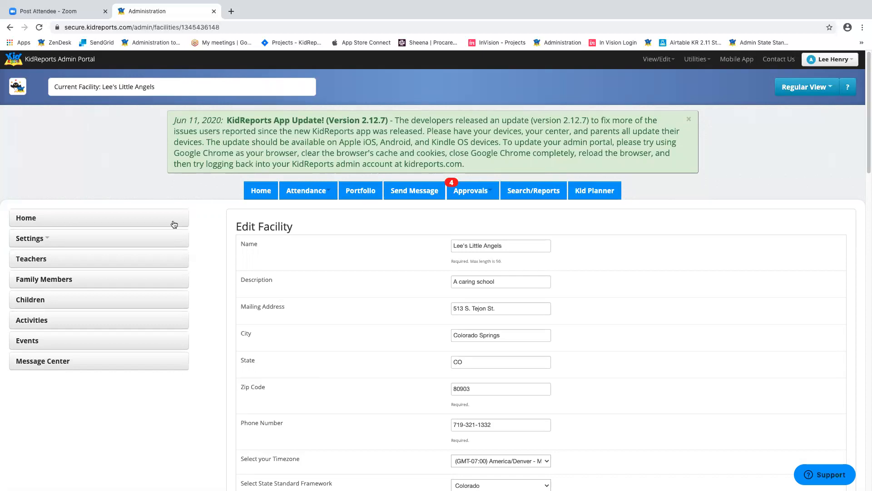
left_click(57, 241)
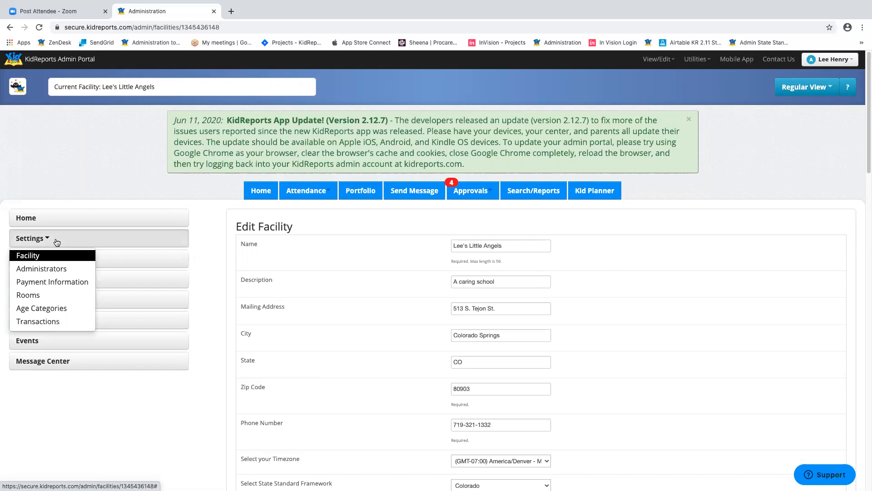
- Go to Settings > Administrators and open the second administrator's account
left_click(53, 269)
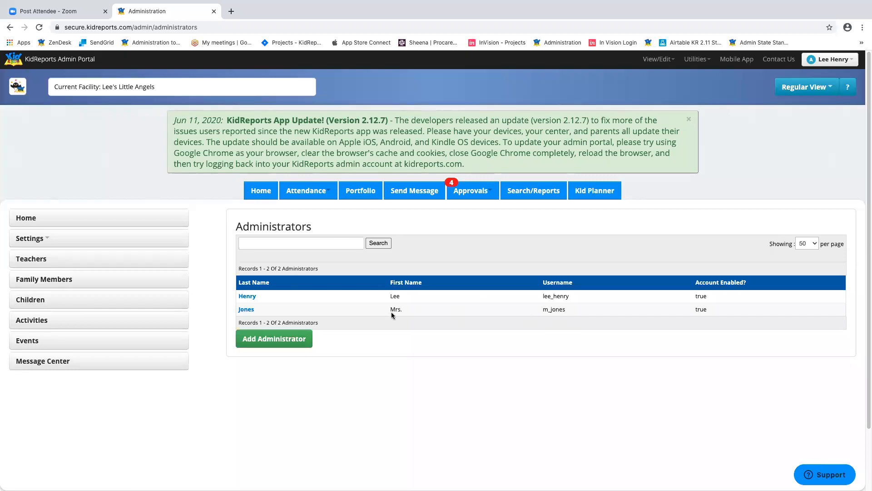
left_click(246, 311)
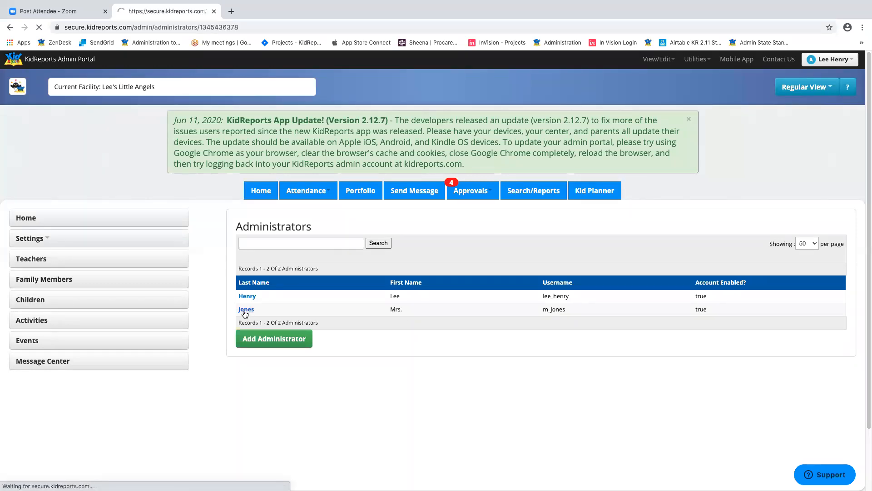
scroll(605, 227, "down", 3)
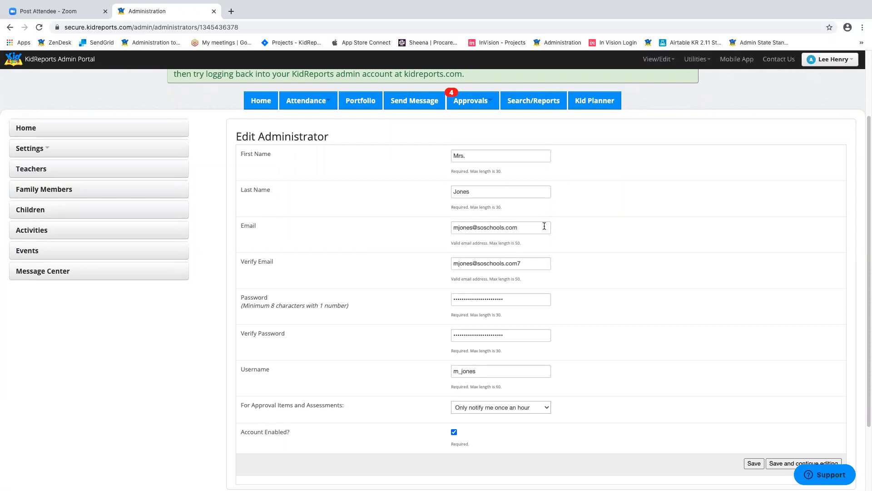
scroll(673, 248, "down", 2)
left_click(531, 228)
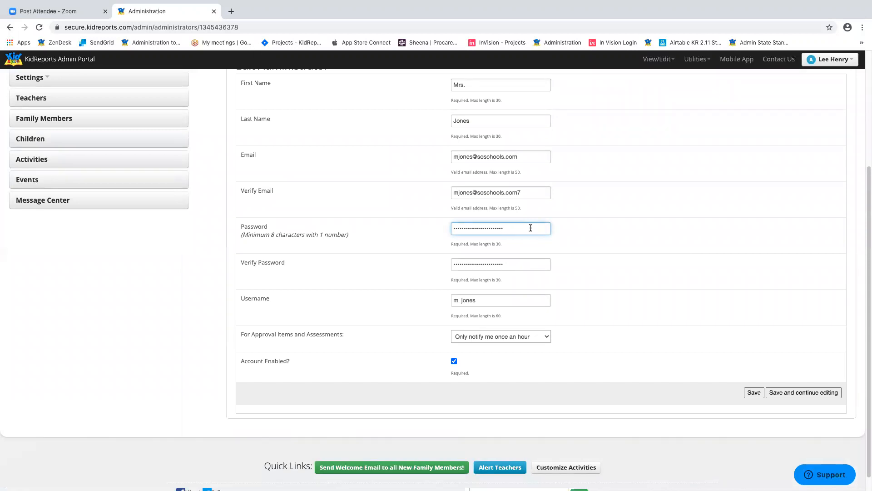
left_click_drag(531, 228, 421, 217)
scroll(636, 241, "down", 1)
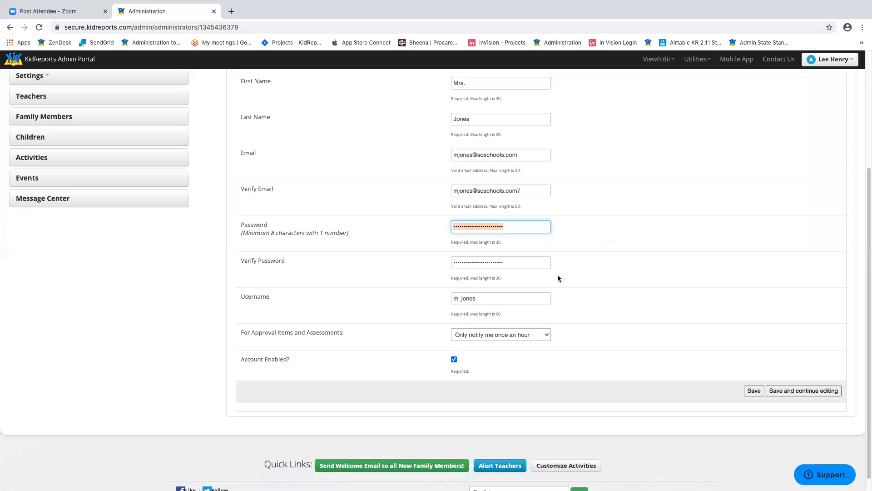
left_click(515, 300)
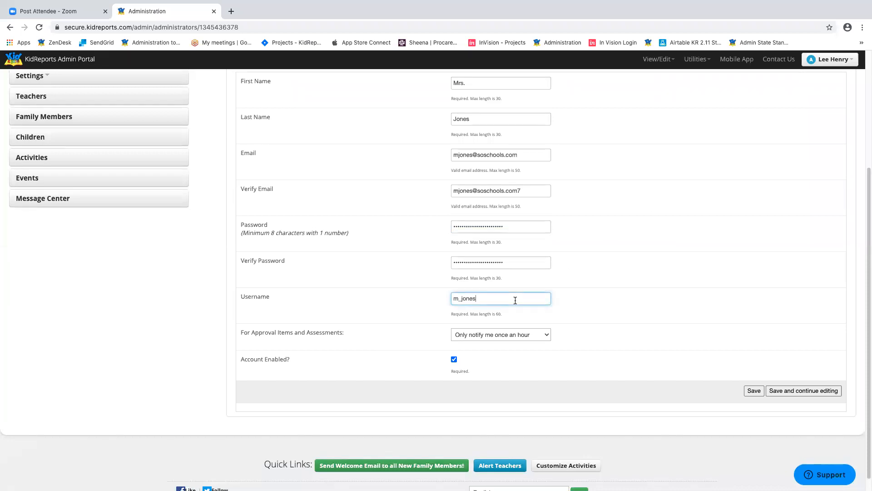
scroll(661, 312, "down", 1)
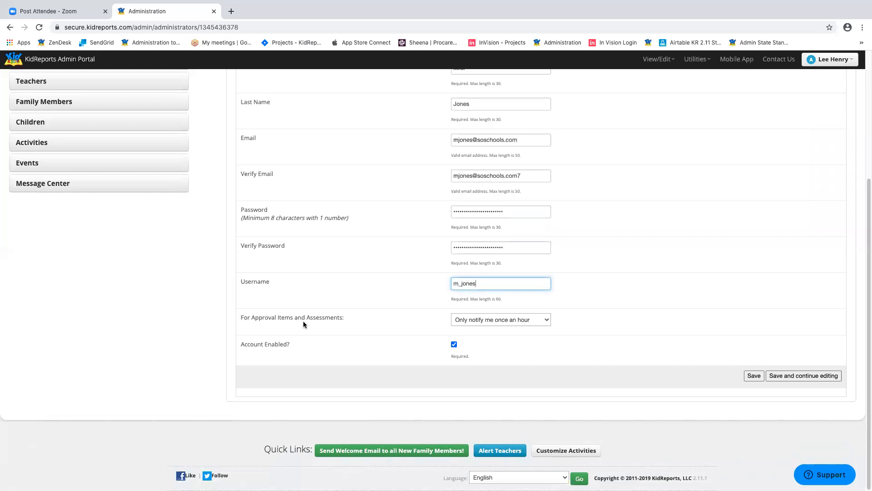
left_click(539, 321)
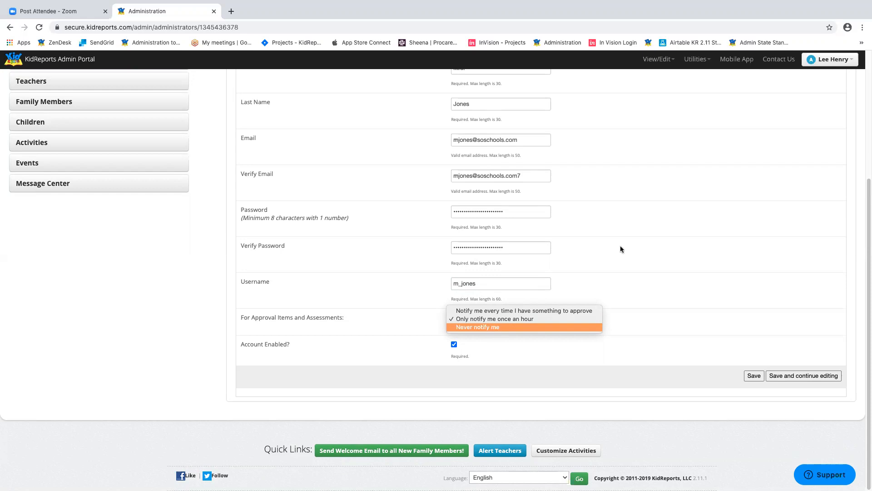
left_click(631, 234)
scroll(680, 238, "up", 4)
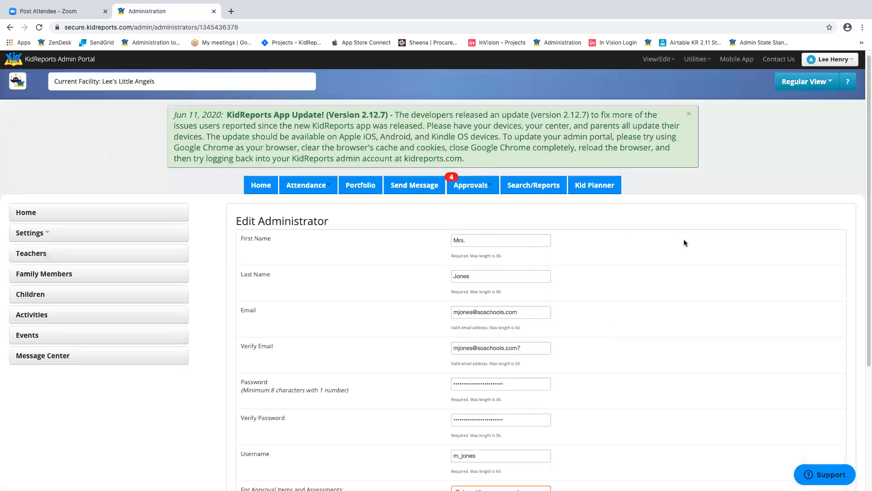
scroll(682, 240, "down", 2)
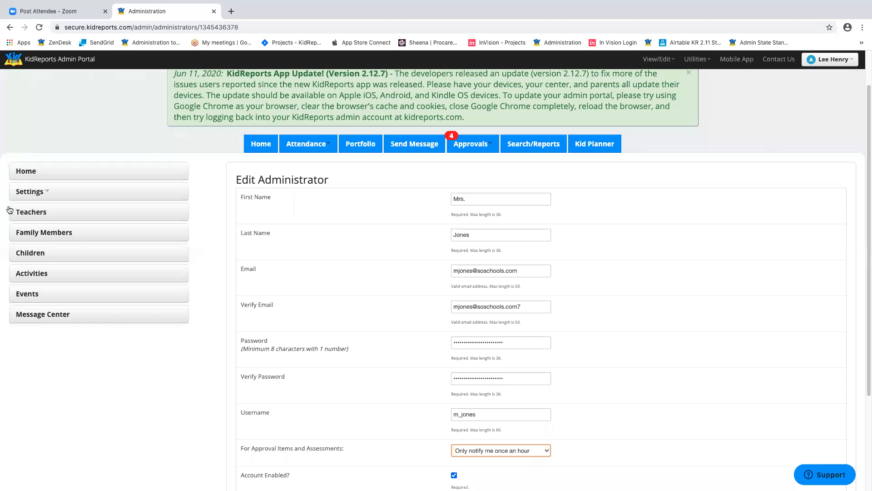
left_click(43, 193)
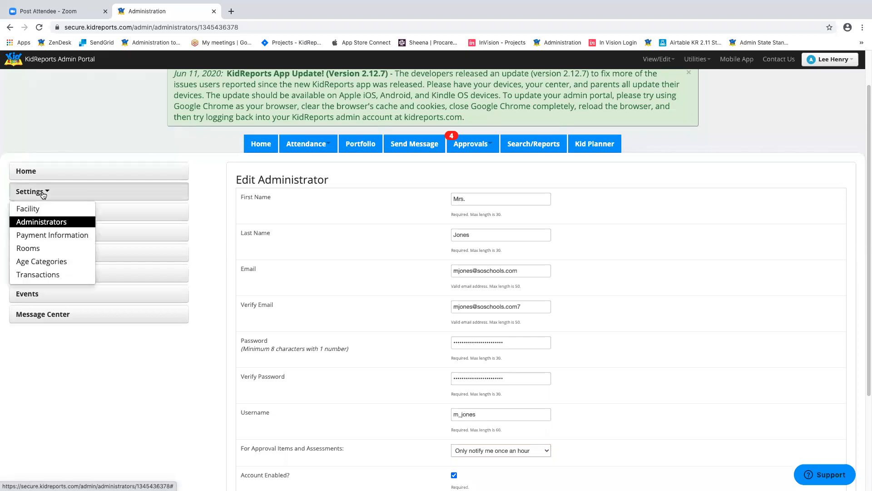
- Go to the Age Categories page under Settings
left_click(53, 263)
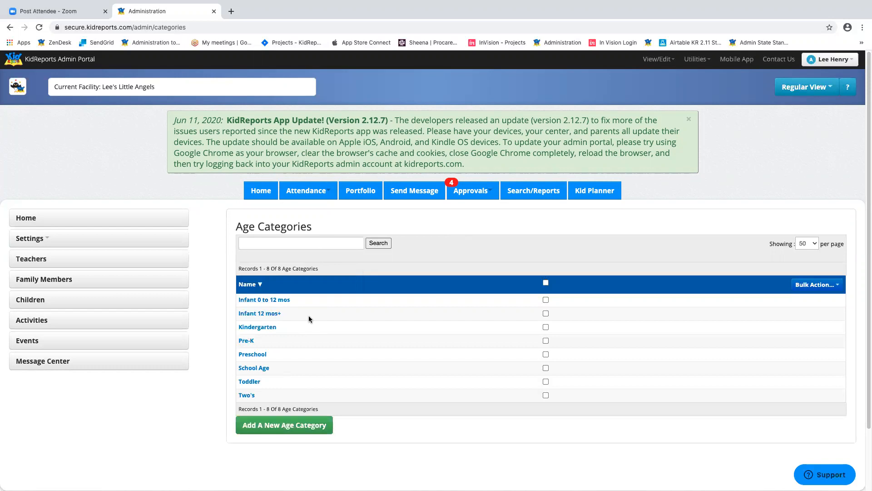
- Open the Infant 0 to 12 mos age category and check its name
left_click(280, 299)
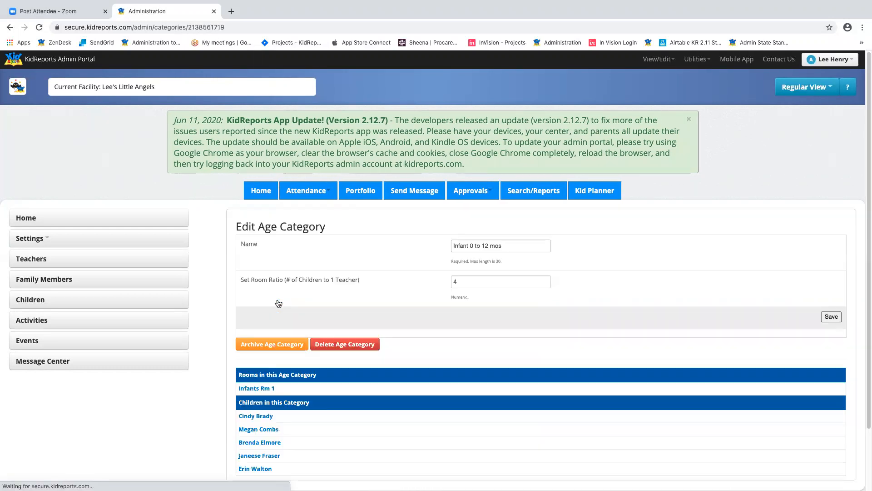
scroll(587, 205, "down", 3)
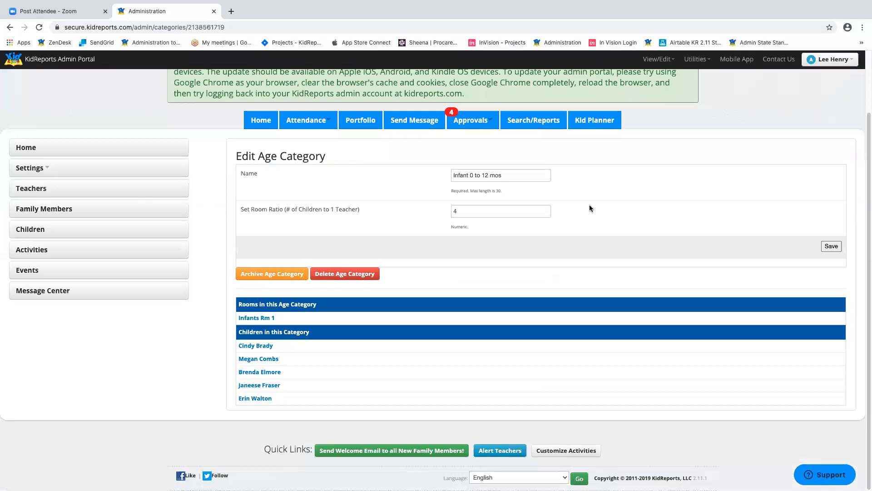
left_click(467, 214)
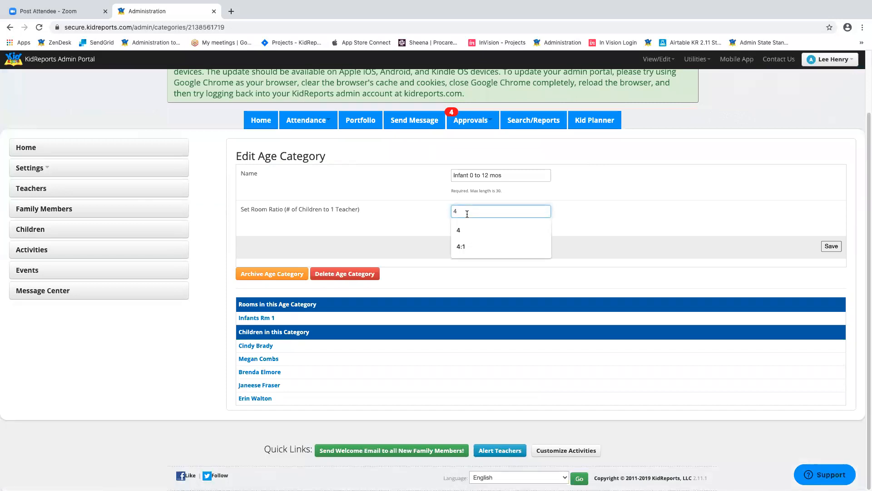
left_click(593, 180)
left_click(498, 175)
left_click_drag(498, 175, 469, 173)
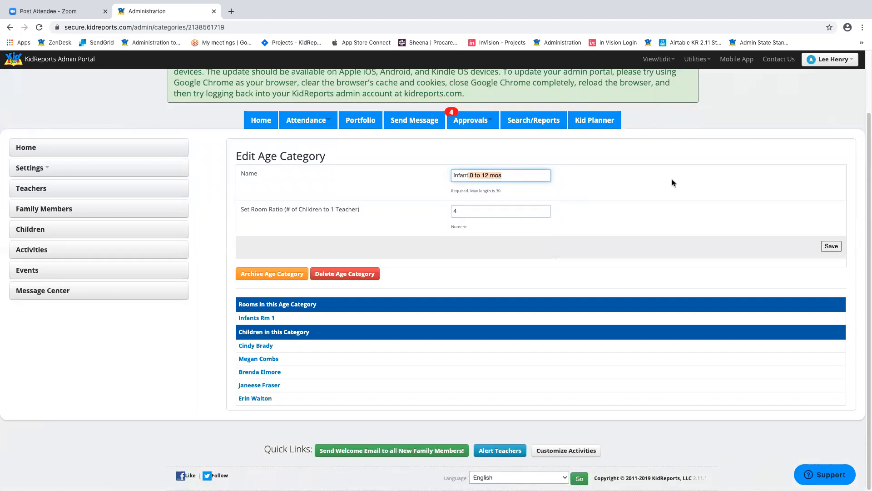
left_click(518, 173)
left_click_drag(518, 173, 402, 178)
- Confirm the room ratio of 4 and save the category
left_click(509, 215)
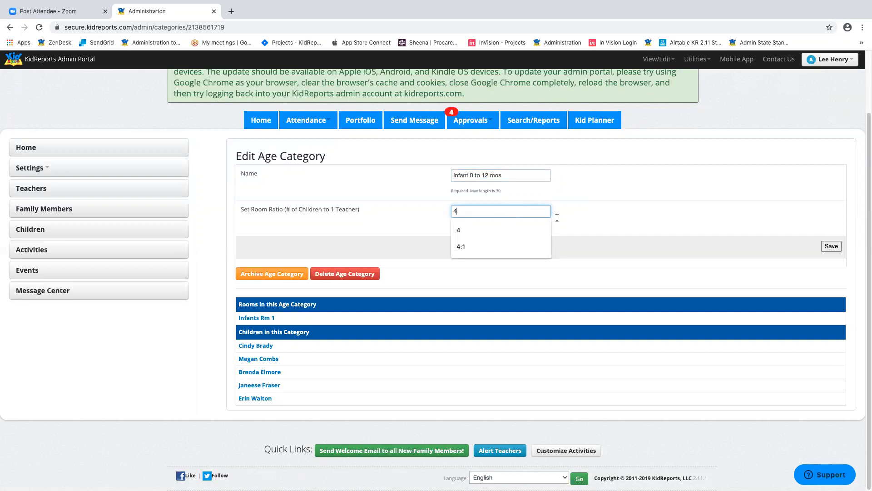
left_click(647, 214)
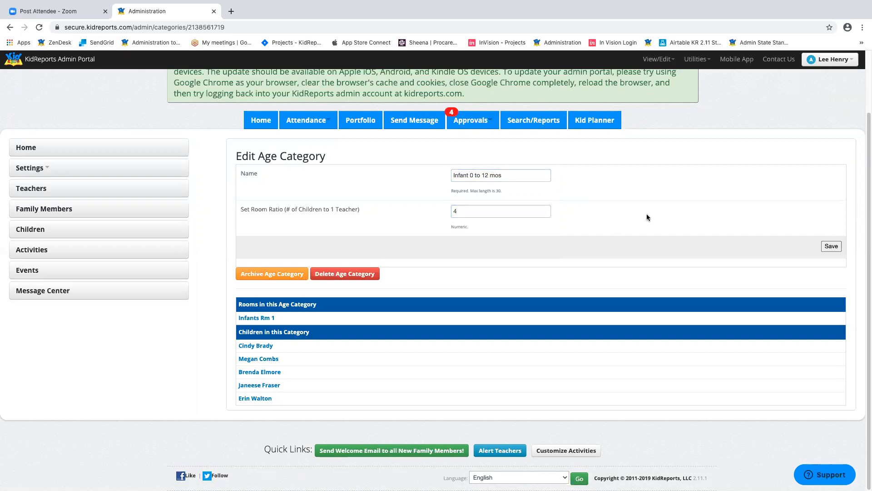
left_click(475, 209)
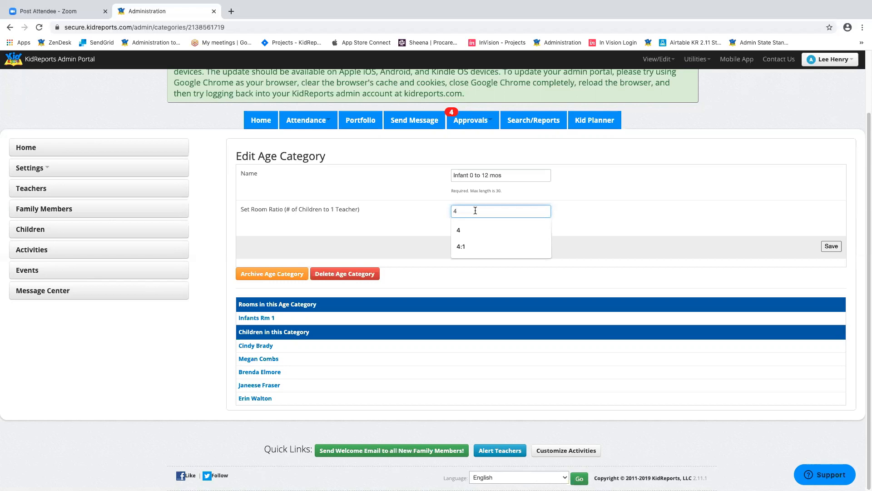
left_click(617, 190)
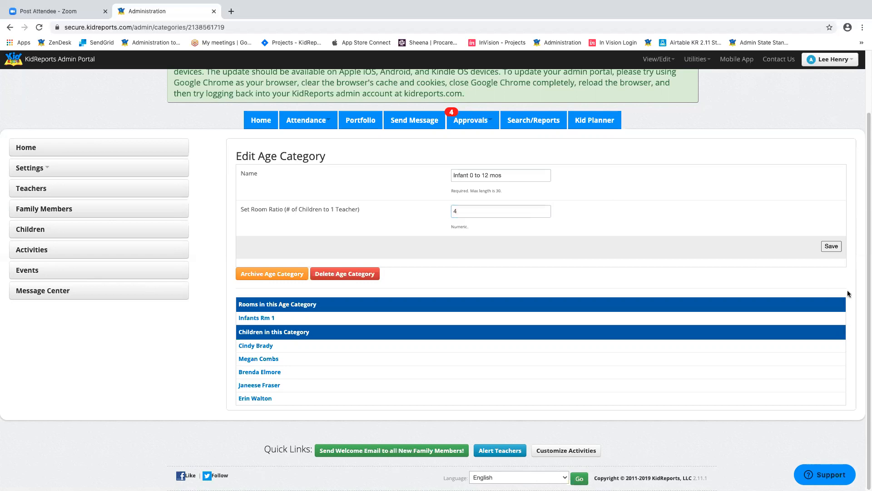
left_click(832, 247)
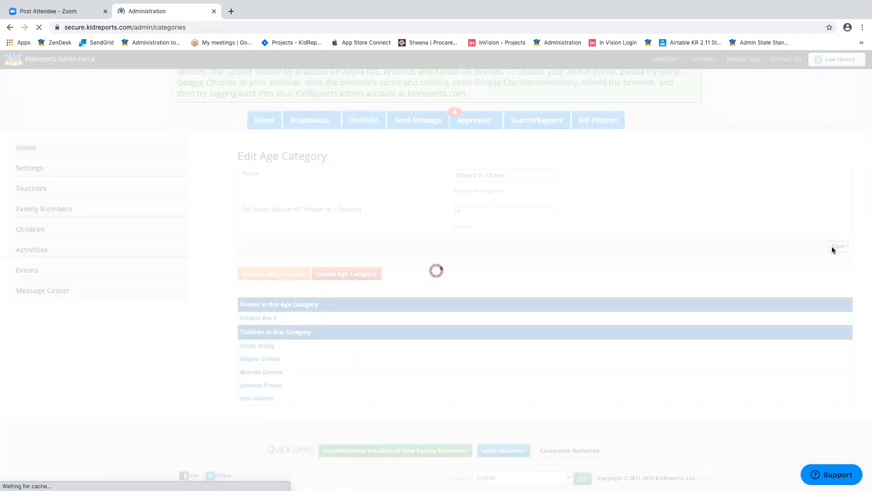
- Start a new age category, leave its name blank, and go to Rooms instead
scroll(478, 260, "down", 3)
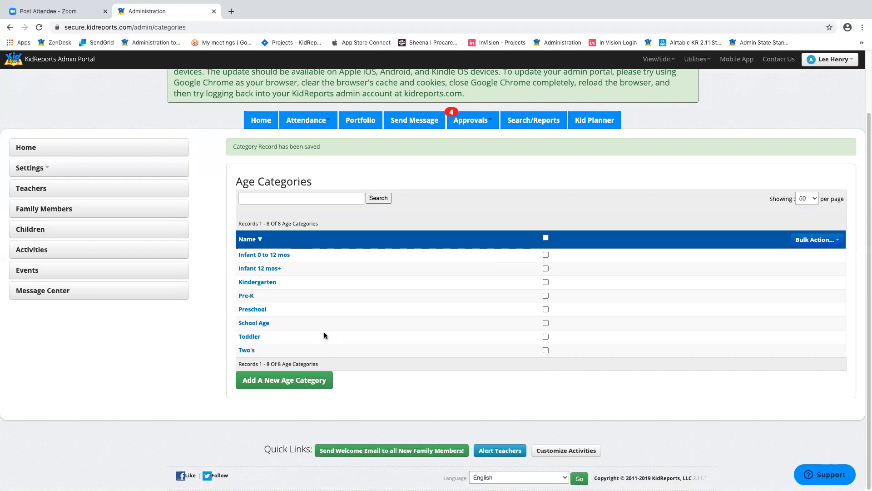
left_click(247, 350)
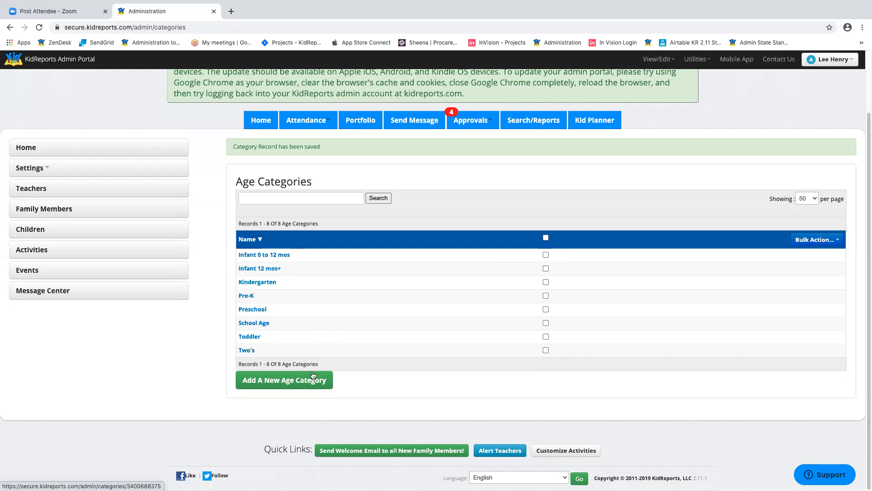
left_click(278, 380)
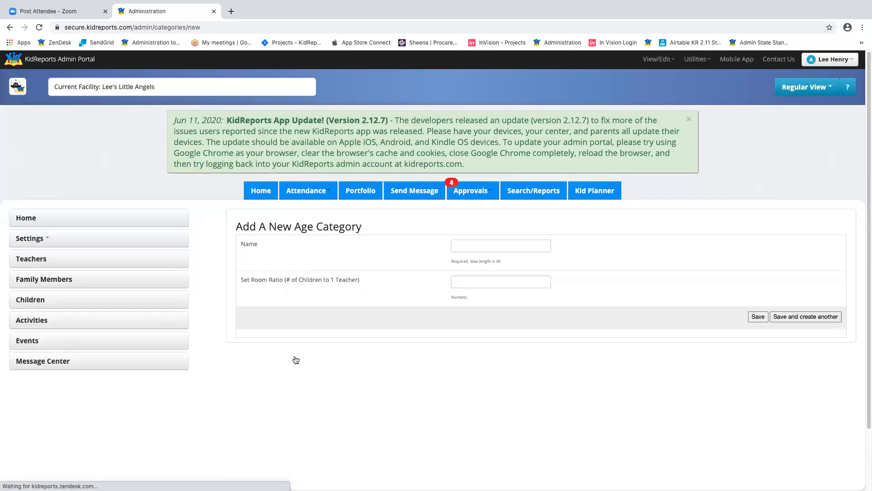
left_click(507, 244)
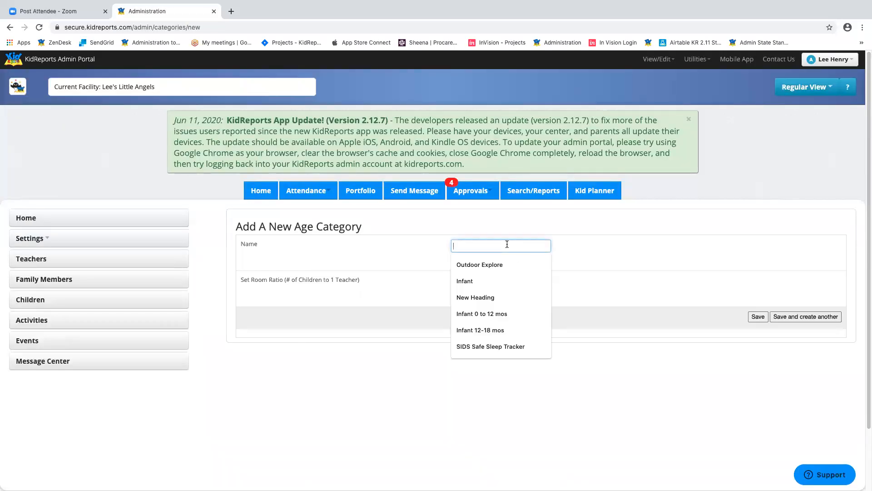
left_click(756, 238)
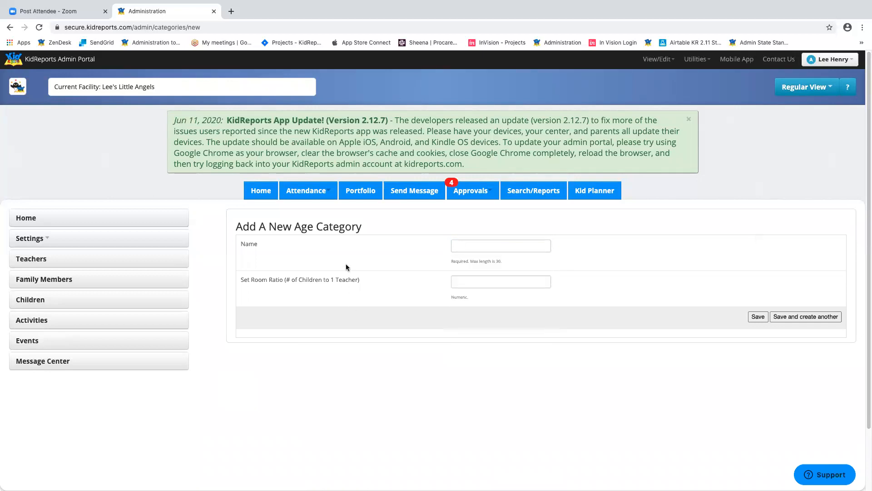
left_click(56, 243)
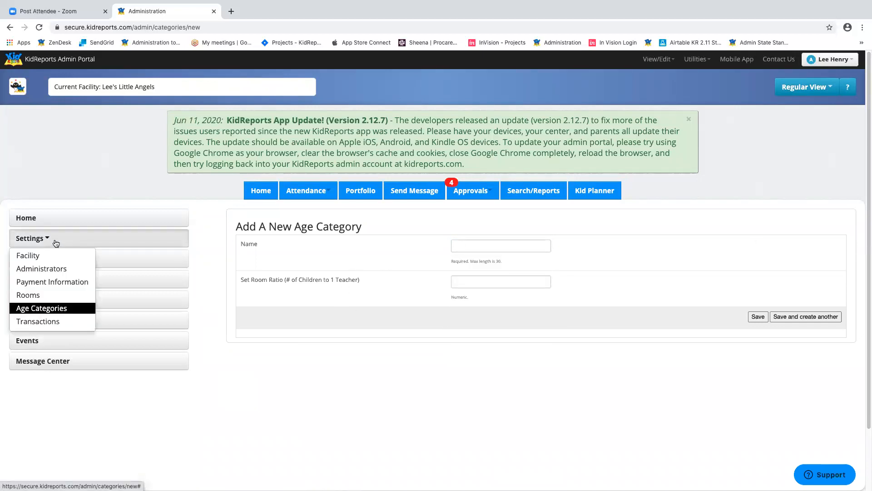
left_click(45, 296)
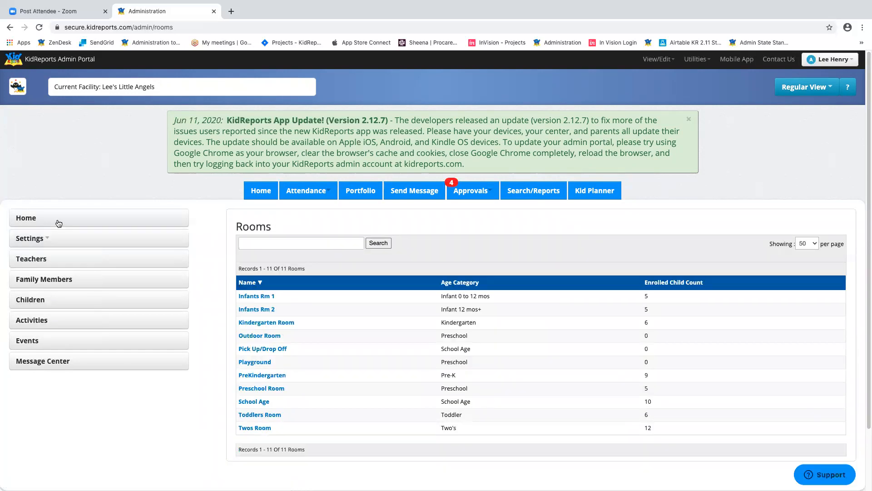
- Save Infants Rm 1 with 'Infant 0 to 12 mos' as its age category
left_click(49, 238)
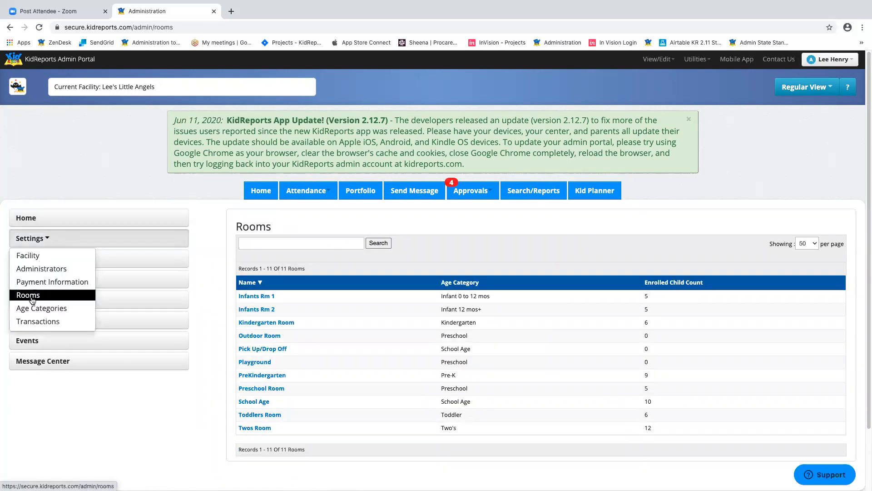
left_click(540, 243)
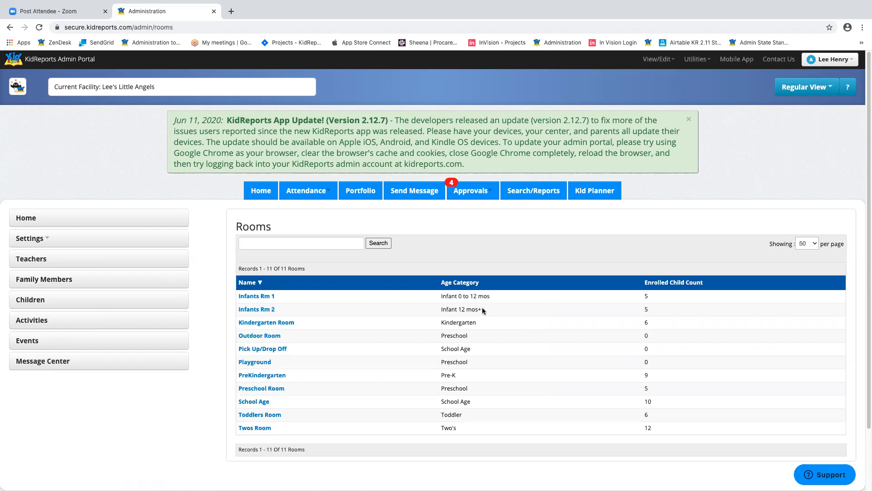
left_click(256, 296)
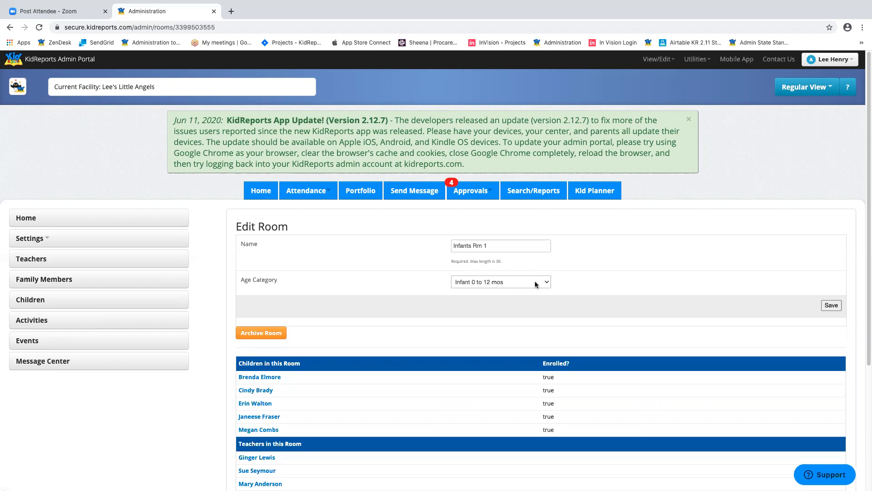
left_click(536, 283)
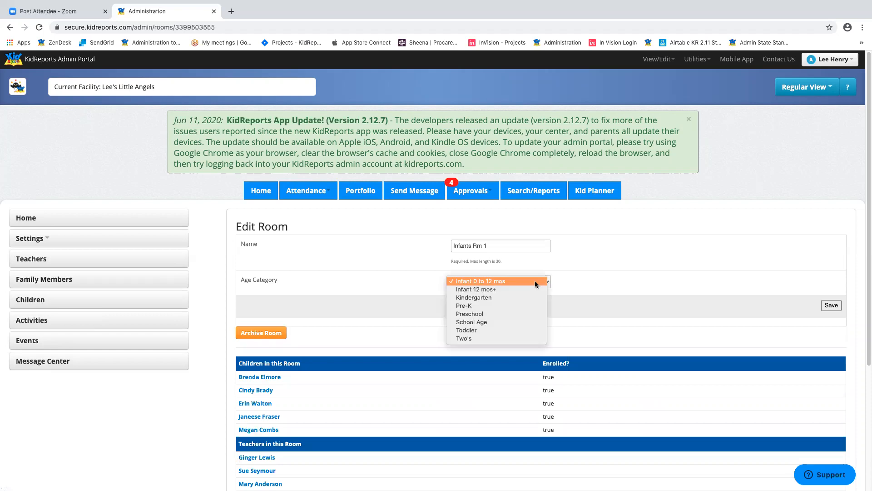
left_click(537, 282)
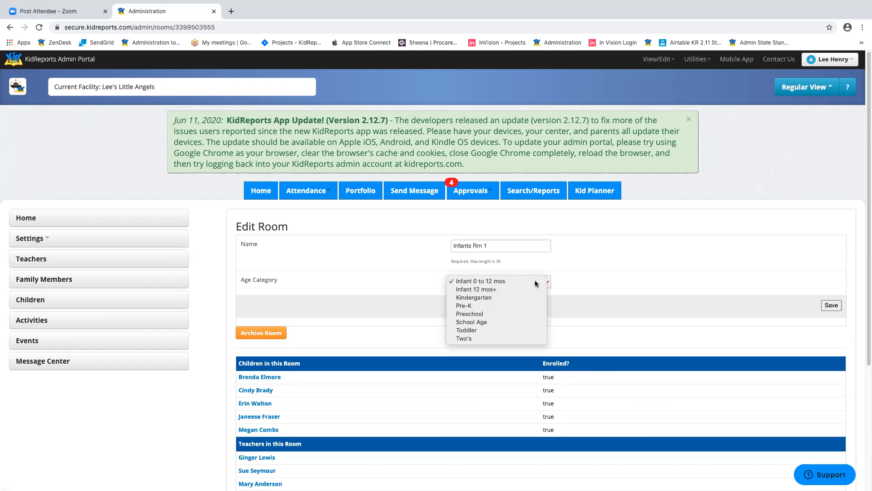
left_click(833, 305)
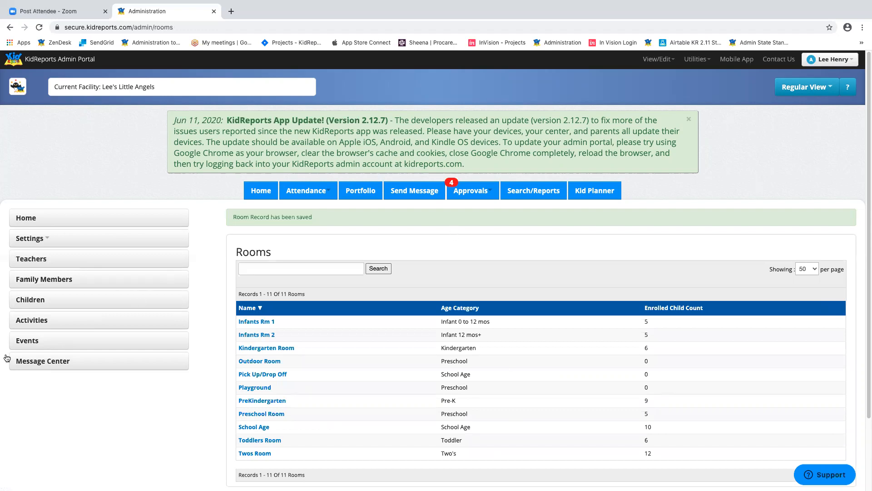
left_click(58, 237)
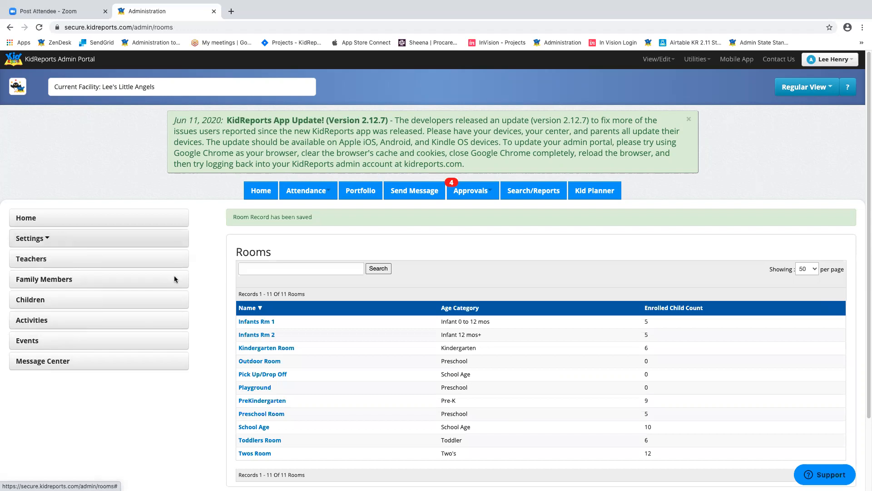
- On Customize Activities, enable Bottle for Infant 12 mos+ and apply the activity changes
left_click(71, 322)
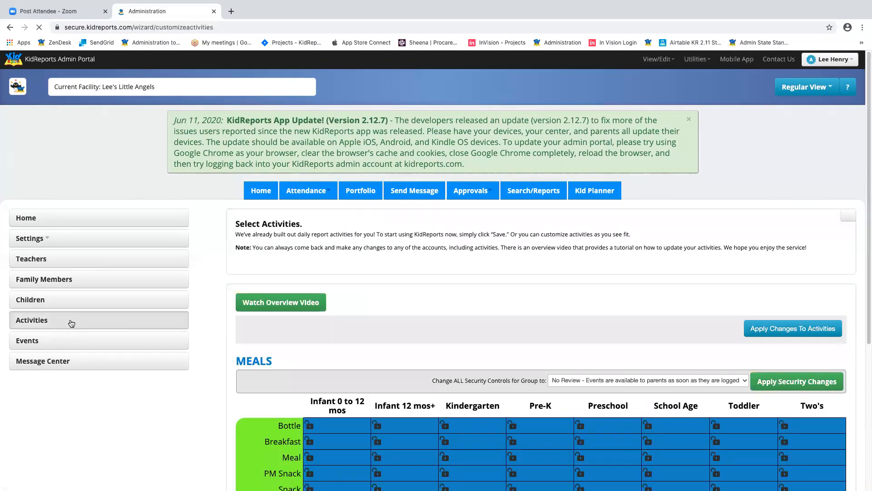
scroll(360, 304, "down", 3)
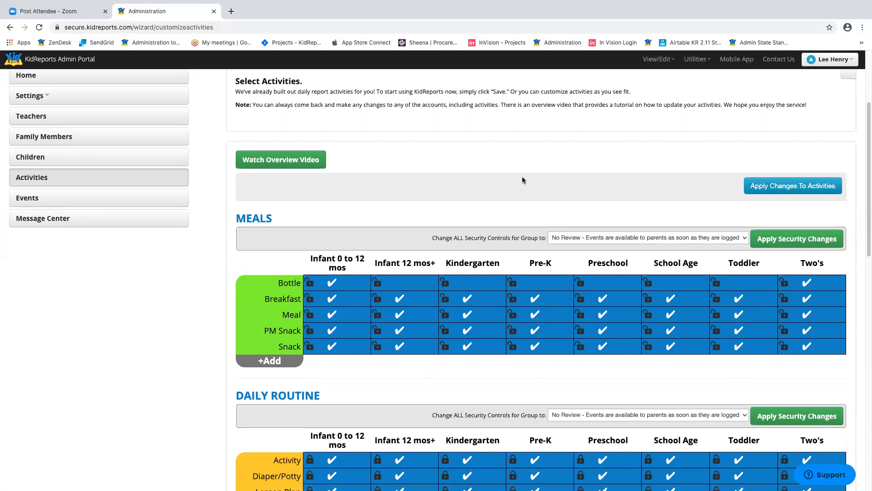
scroll(511, 159, "down", 2)
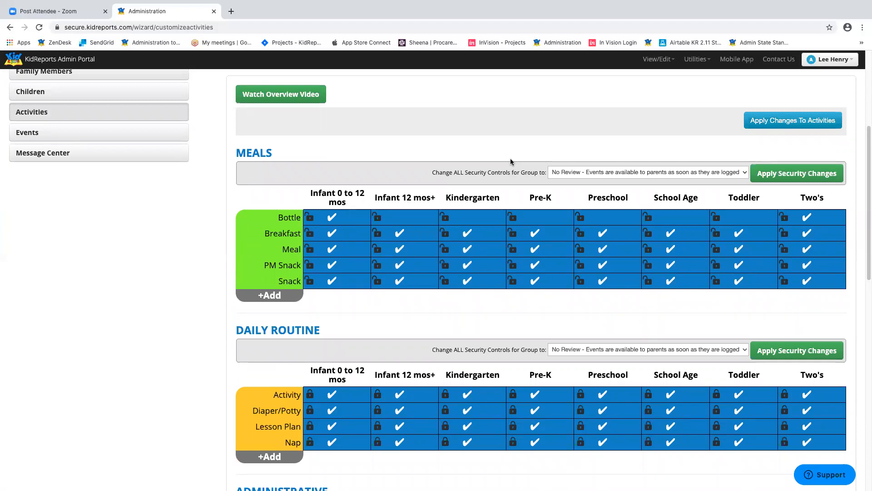
mouse_move(275, 219)
mouse_move(403, 220)
left_click(403, 220)
left_click(814, 120)
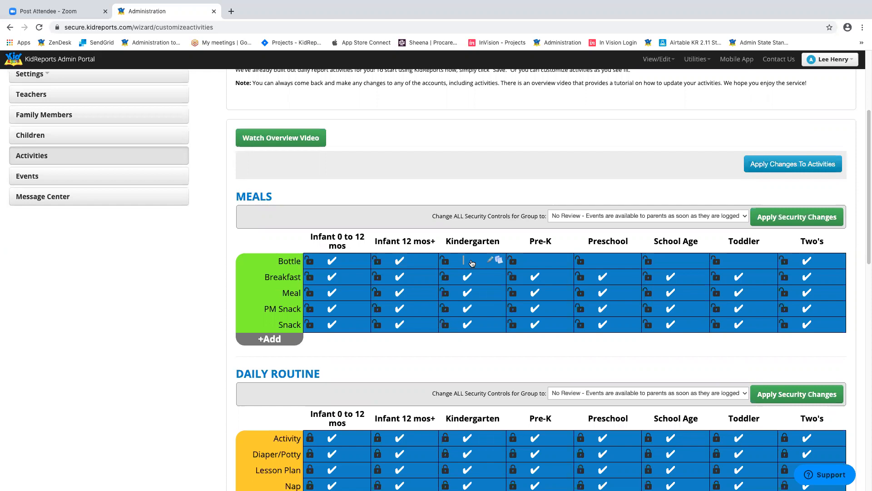
scroll(479, 199, "down", 6)
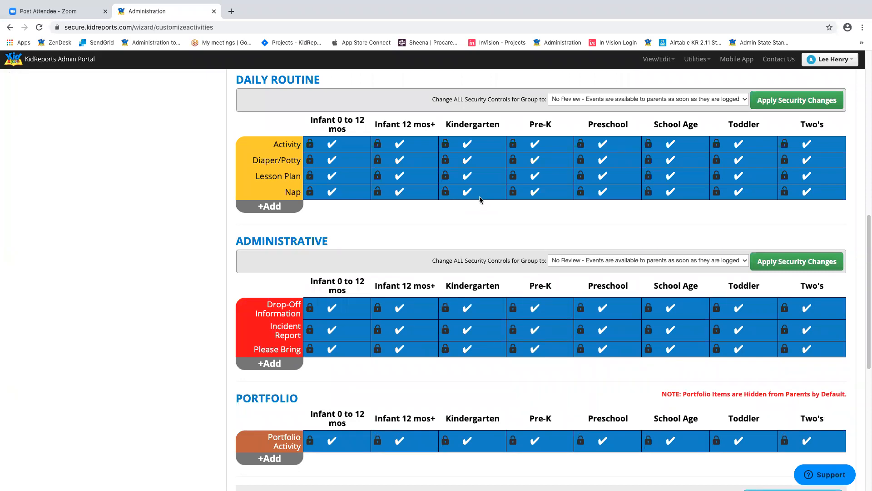
scroll(455, 163, "up", 1)
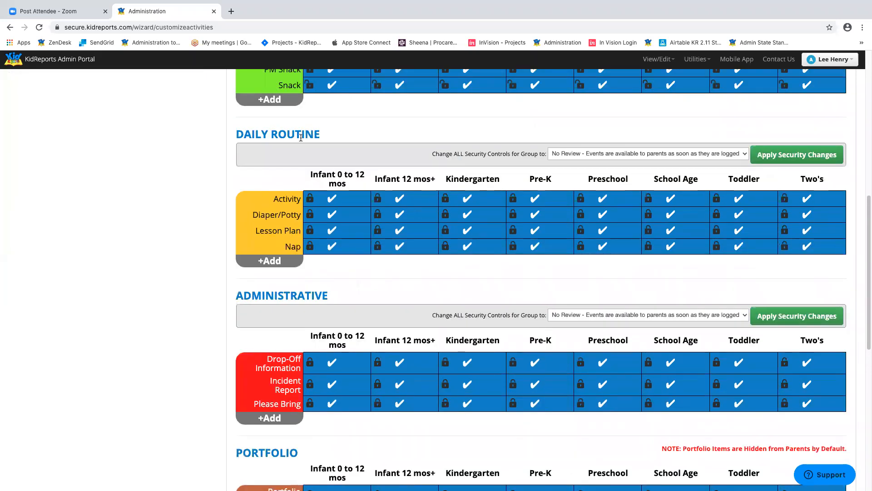
- Add a new activity named Outdoor Explore to the Daily Routine group and save it
left_click(271, 262)
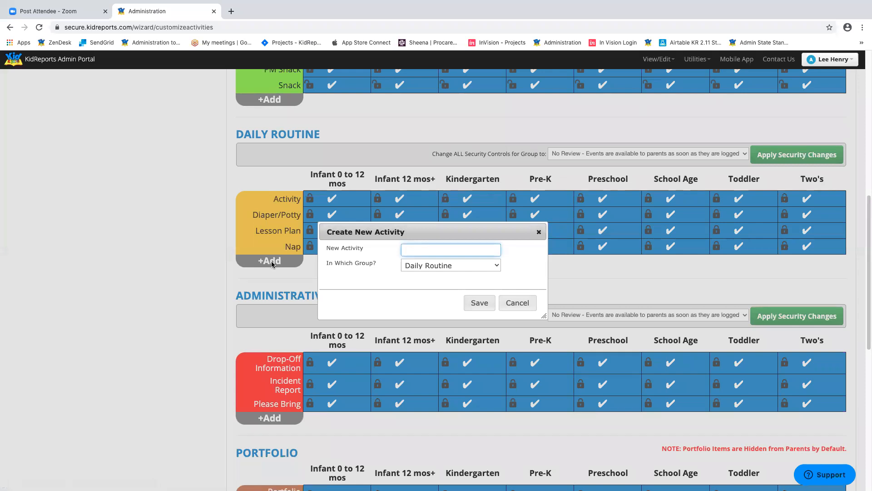
type("Outdoor Explore")
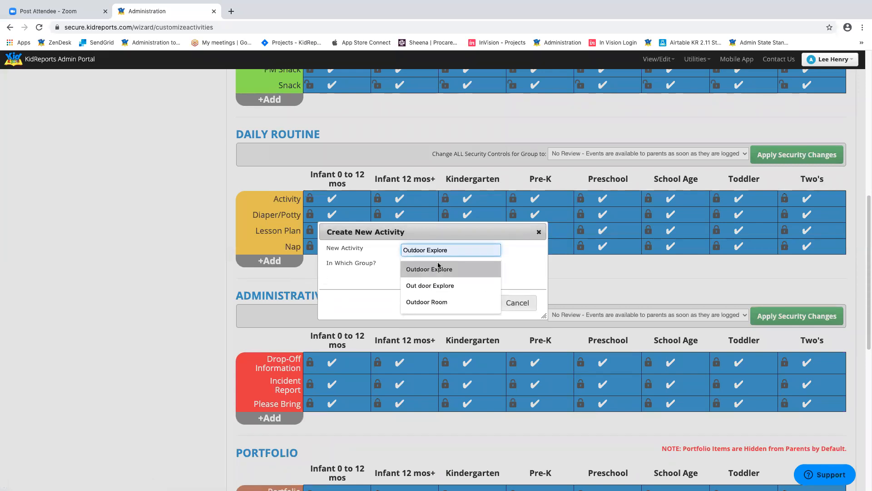
left_click(436, 269)
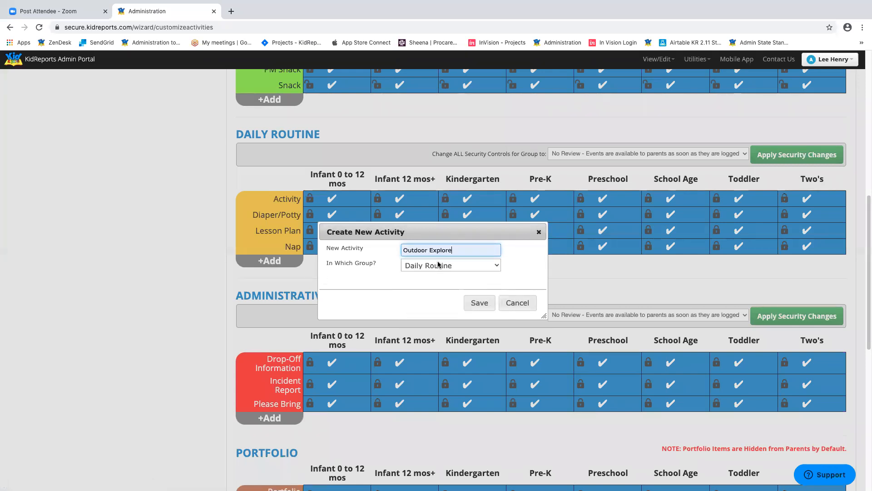
left_click(446, 265)
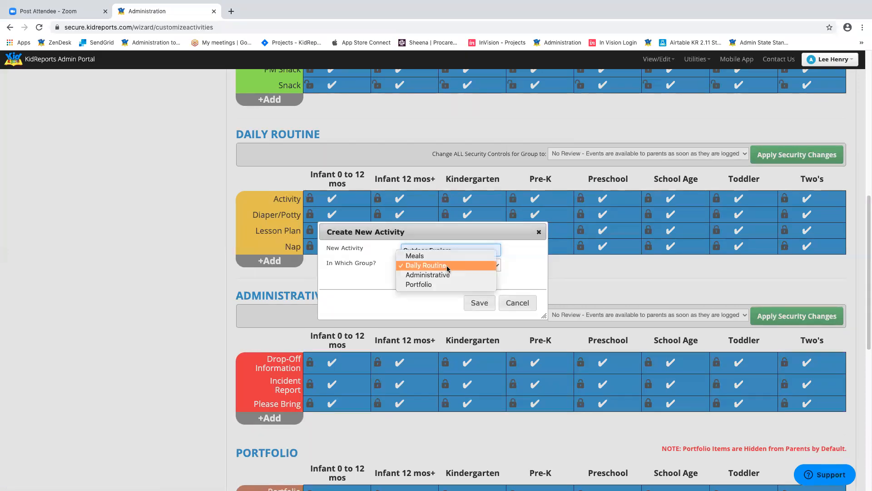
left_click(446, 265)
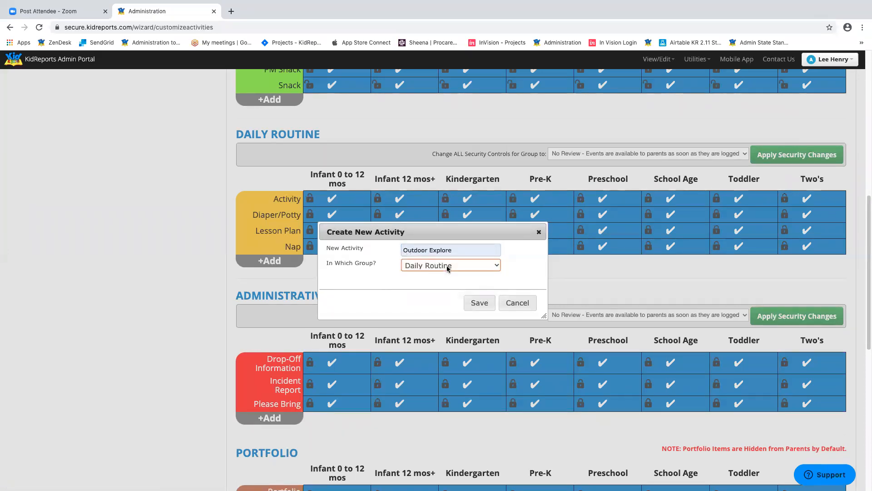
left_click(446, 266)
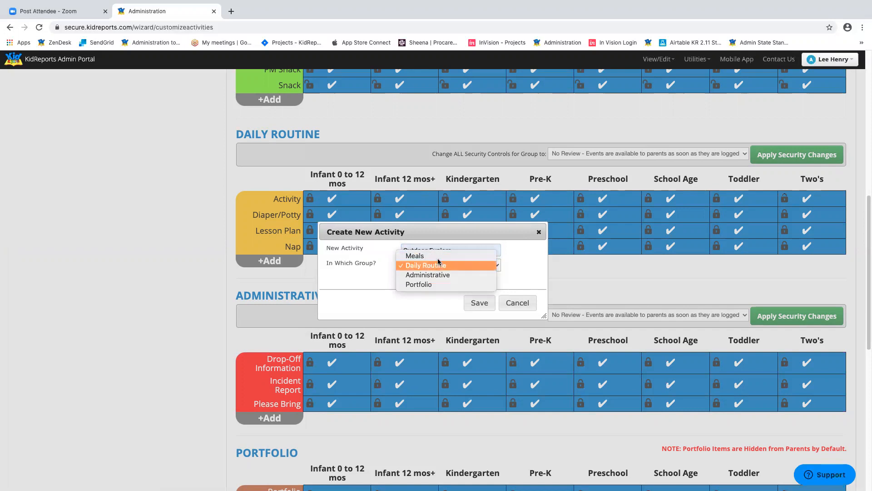
left_click(440, 268)
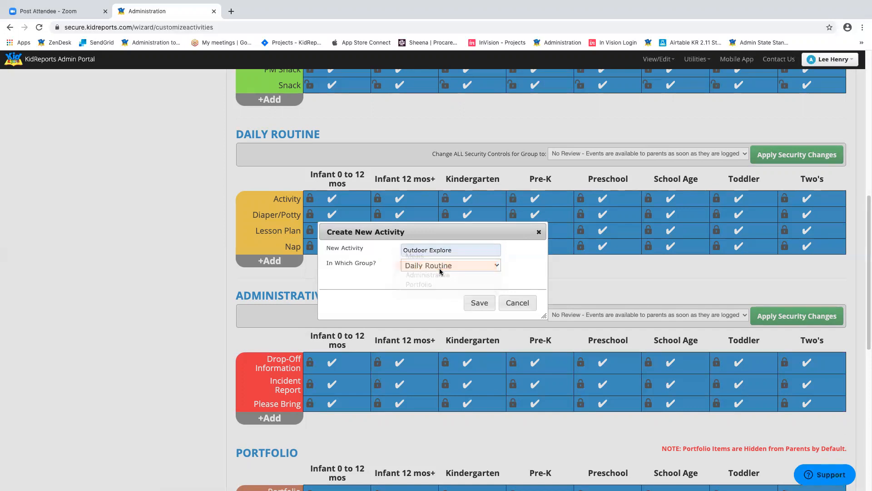
left_click(479, 302)
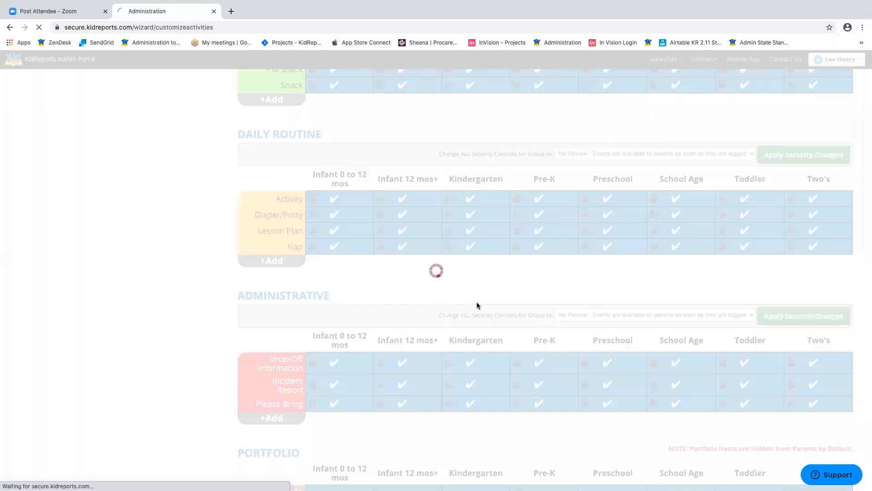
- Open the Pre-K Meal activity's edit page to view its Food and Details options
scroll(538, 244, "down", 8)
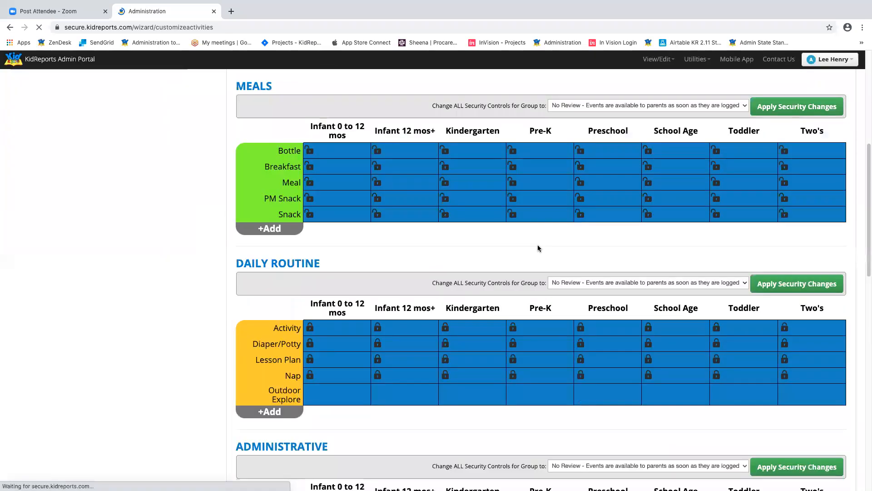
scroll(538, 246, "down", 2)
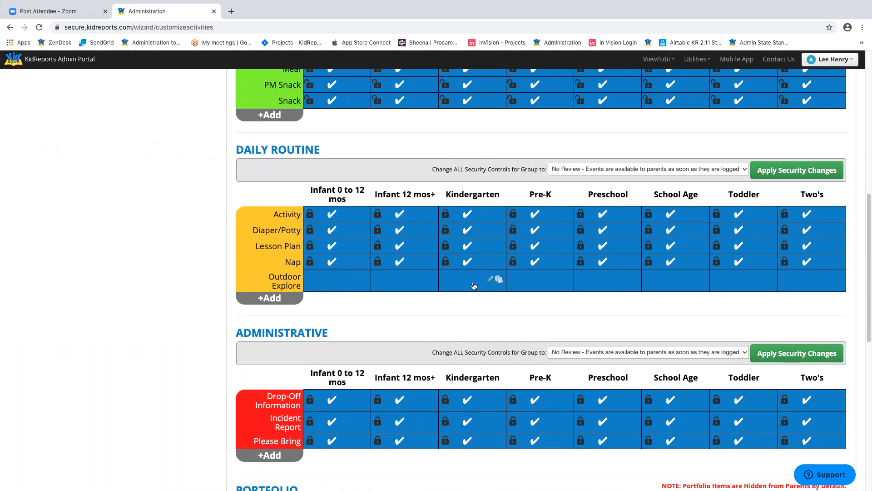
scroll(475, 281, "up", 3)
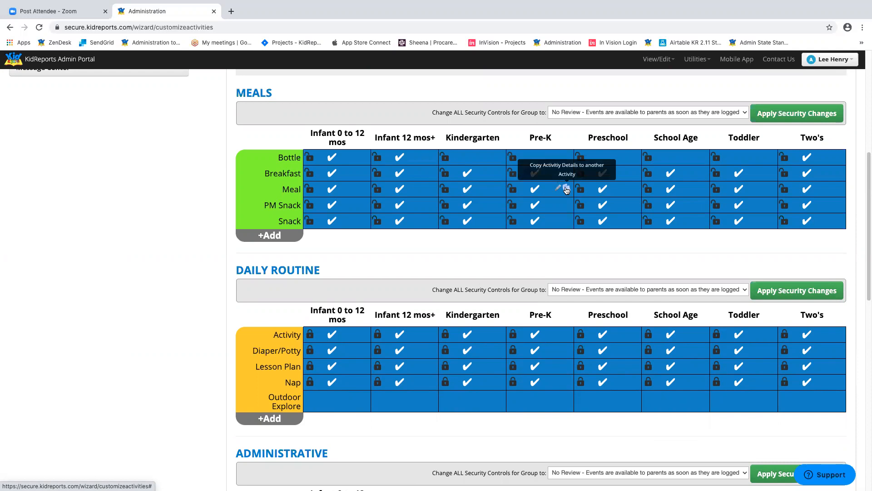
left_click(560, 190)
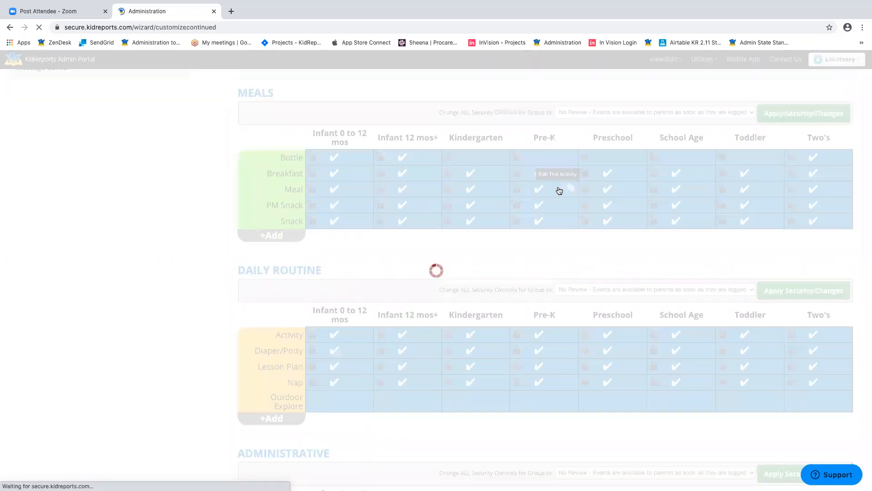
scroll(605, 250, "down", 5)
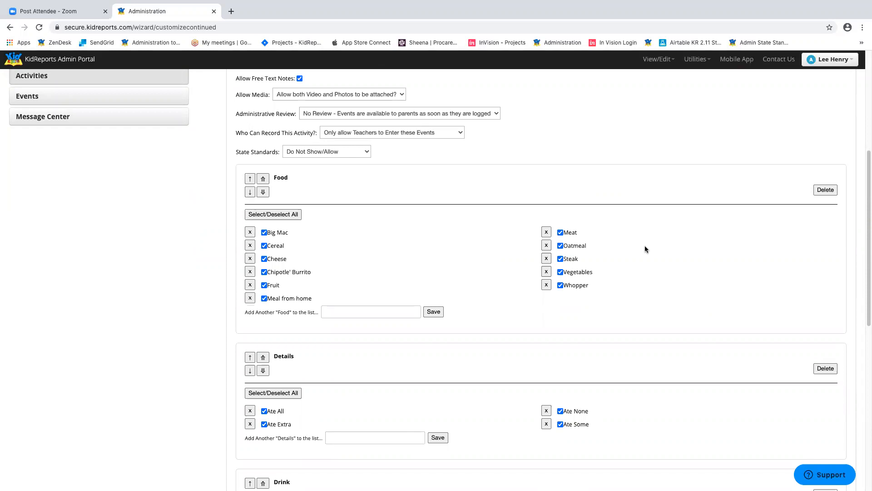
- Remove Big Mac from the Pre-K Meal Food options
left_click(251, 232)
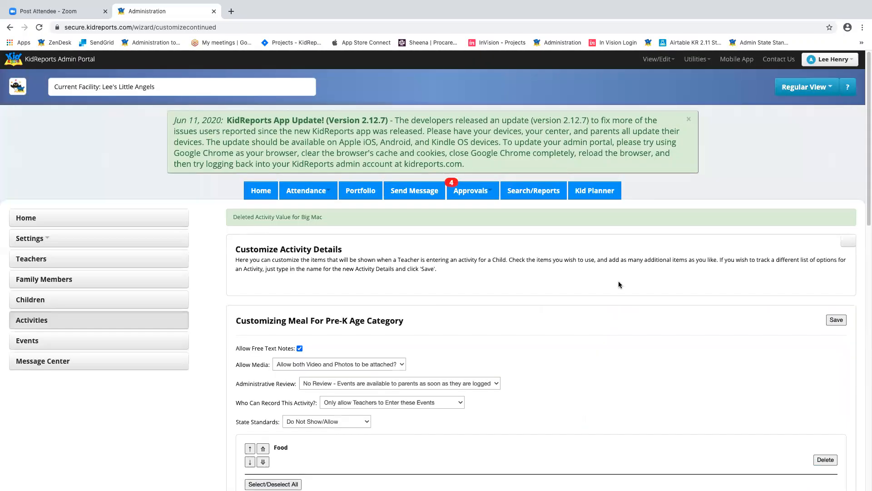
scroll(620, 285, "down", 5)
scroll(619, 285, "down", 3)
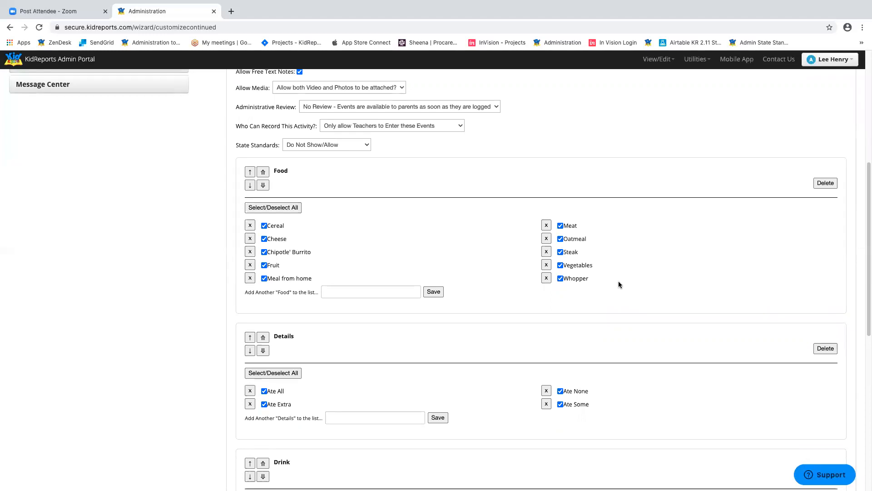
- Add 'New Food Item' to the Food list and save it
left_click(347, 292)
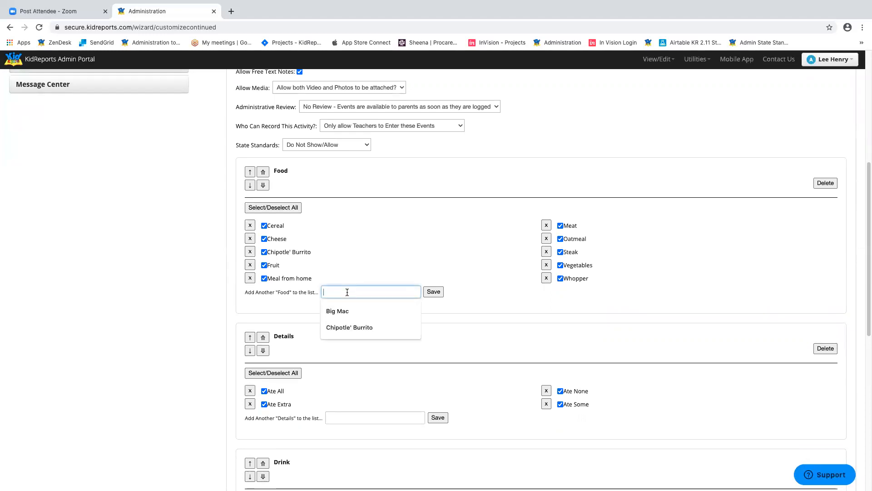
type("New ")
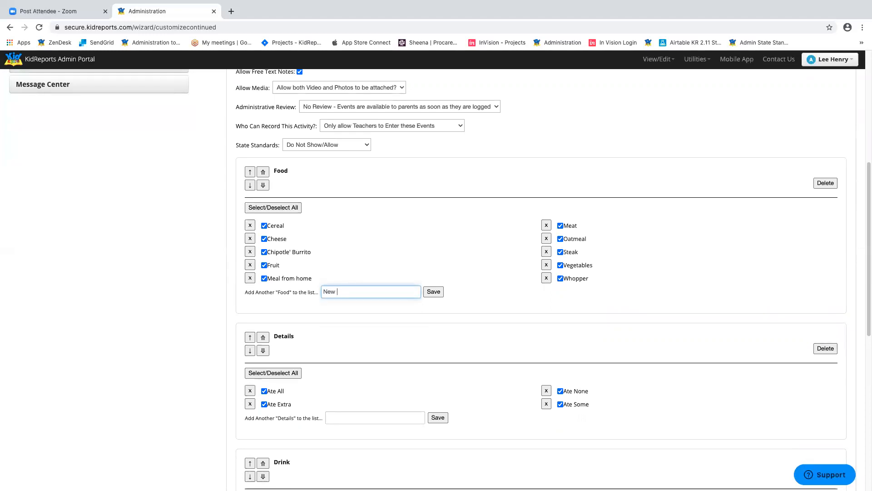
type("Food Item")
left_click(433, 294)
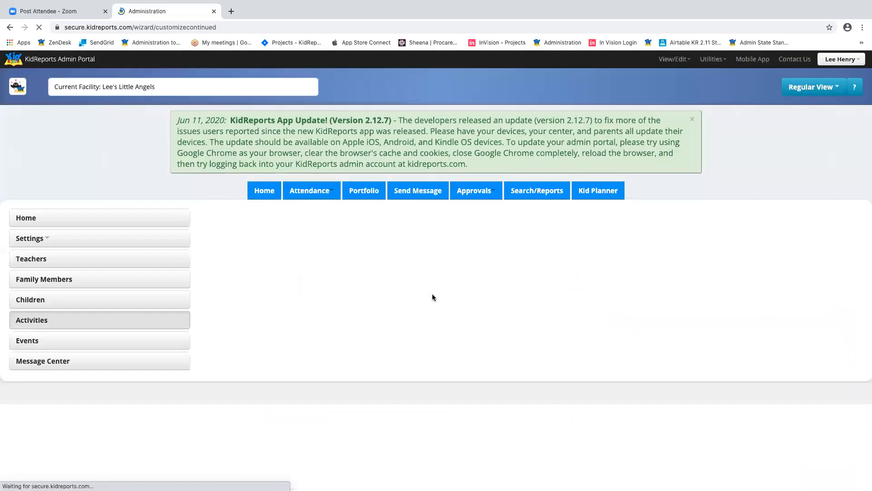
scroll(627, 277, "down", 5)
scroll(628, 278, "down", 2)
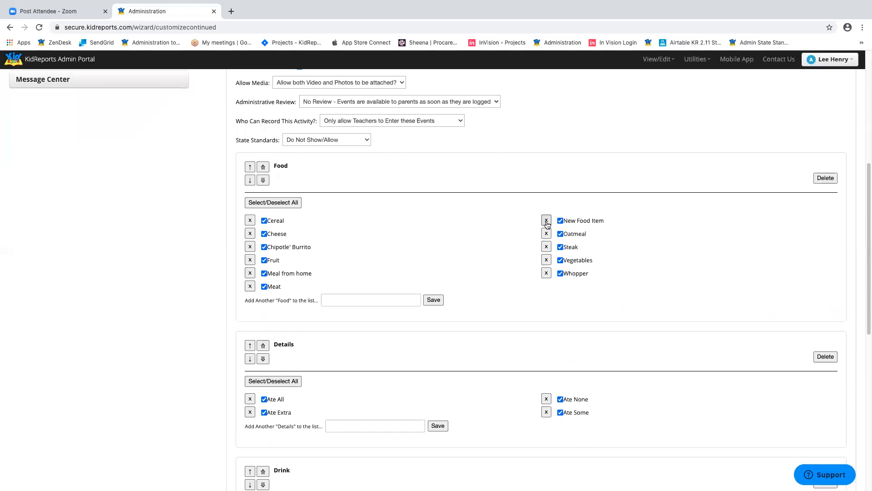
scroll(646, 271, "down", 1)
scroll(646, 269, "down", 4)
scroll(646, 270, "down", 2)
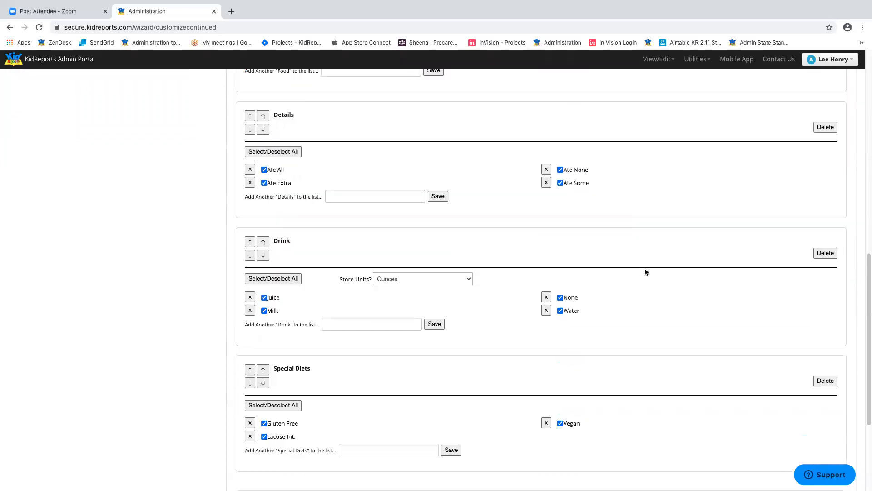
scroll(645, 271, "down", 3)
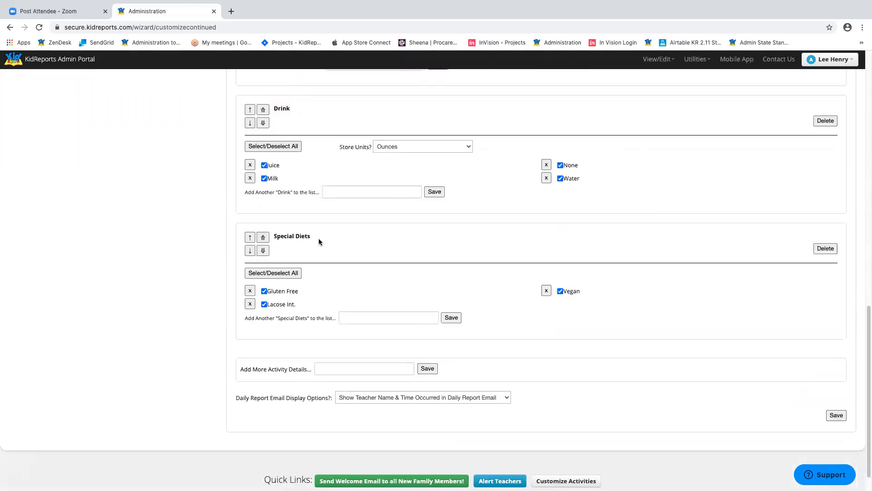
- Create a New Heading details group in the Pre-K Meal activity
left_click(344, 367)
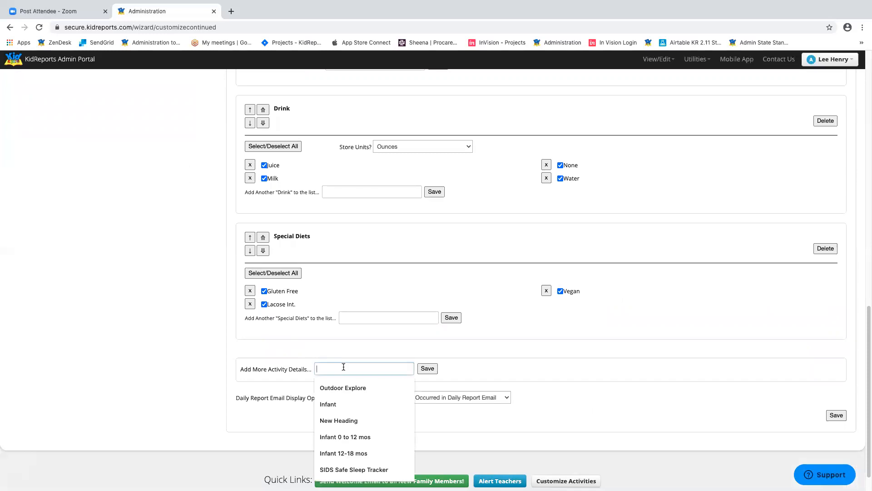
left_click(249, 380)
left_click(343, 364)
type("New Heading")
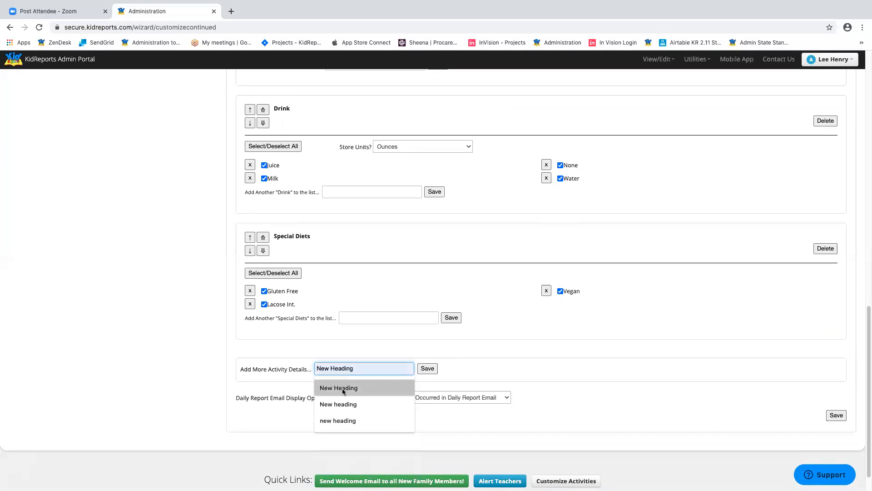
left_click(343, 388)
left_click(428, 369)
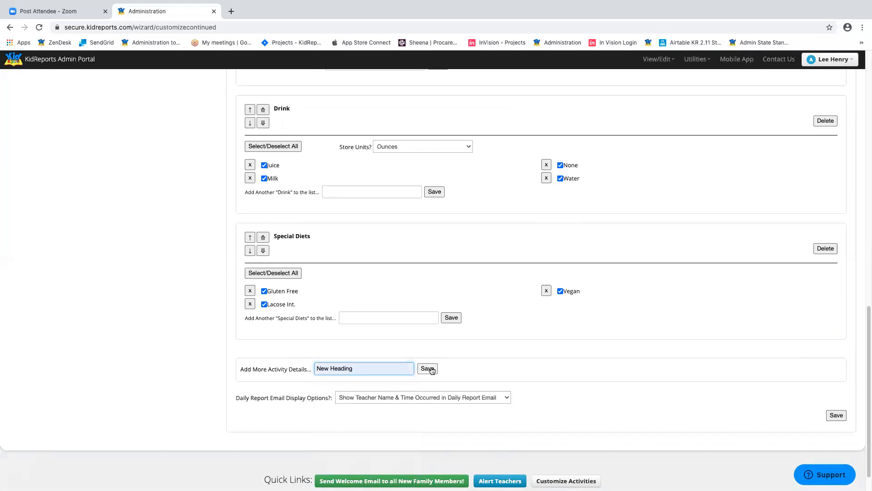
scroll(611, 296, "down", 6)
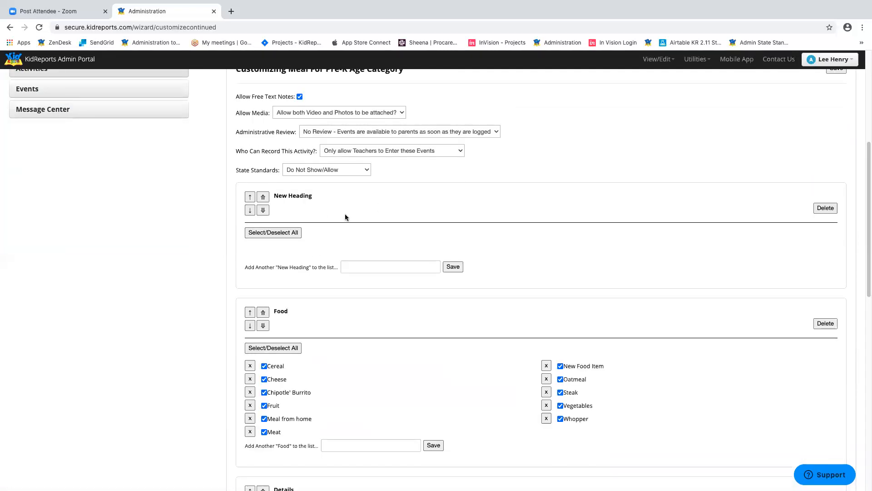
- Add Detail 1 and Detail 2 as items under New Heading
left_click(372, 268)
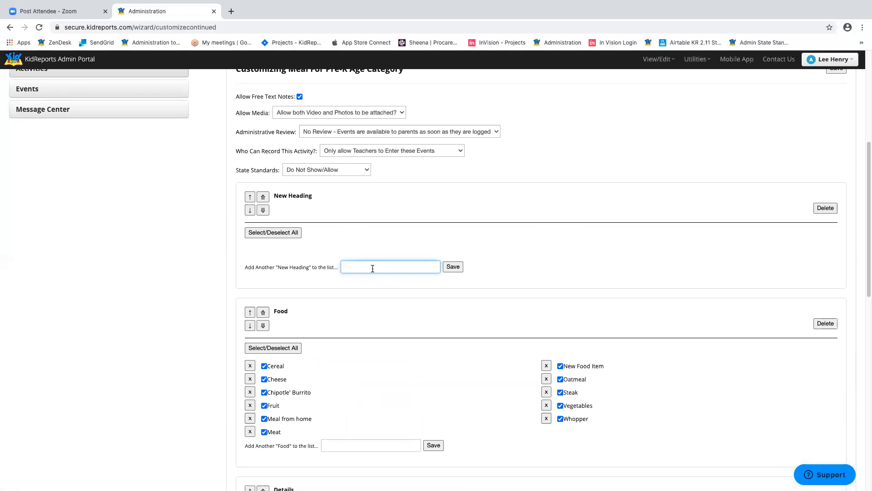
type("Detail 1")
left_click(453, 267)
scroll(509, 266, "down", 6)
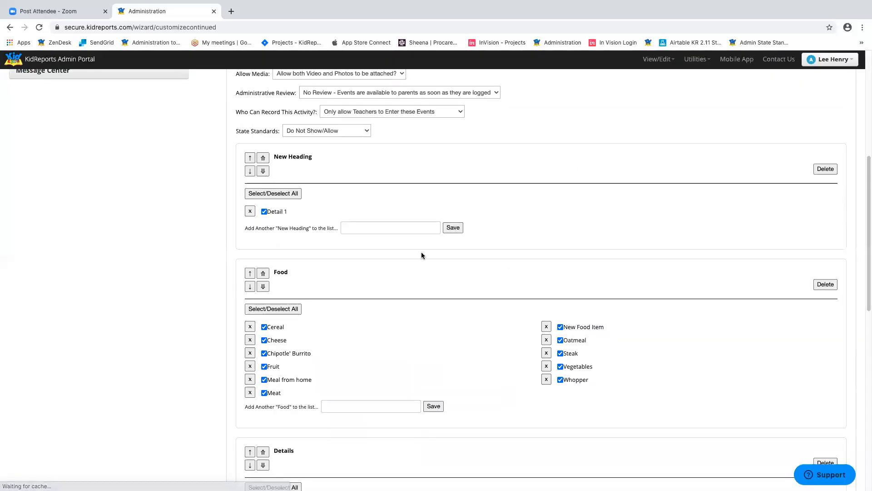
left_click(394, 228)
type("Detail 2")
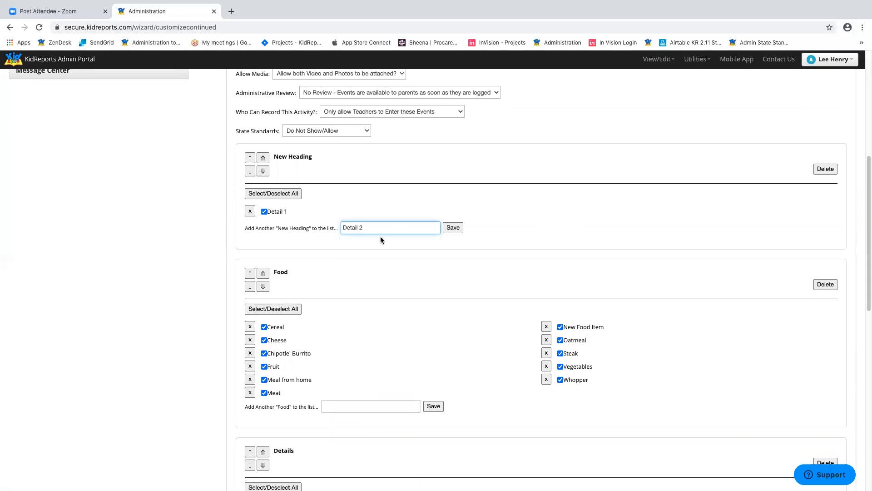
left_click(453, 228)
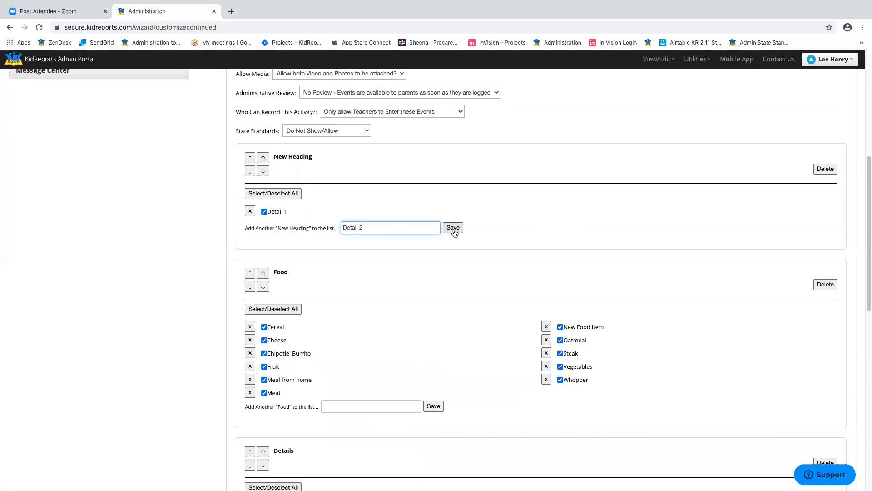
- Move the New Heading group to the bottom, after Special Diets
scroll(604, 265, "down", 6)
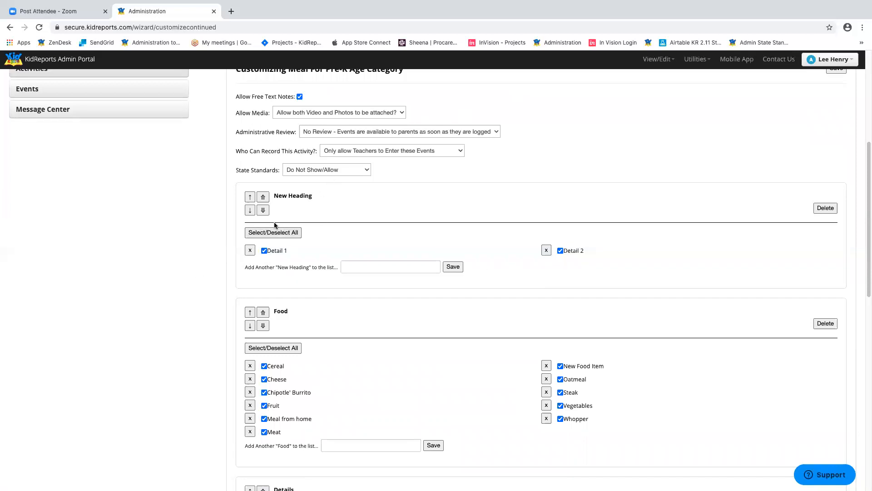
left_click(250, 210)
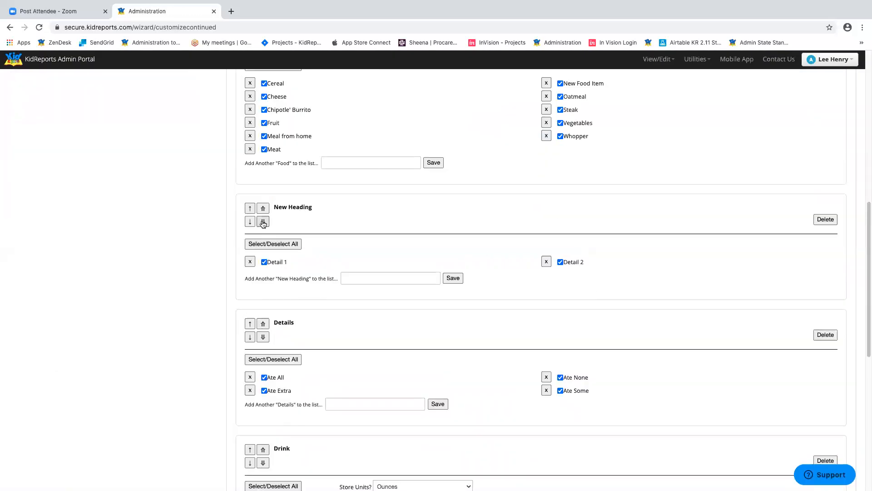
left_click(264, 223)
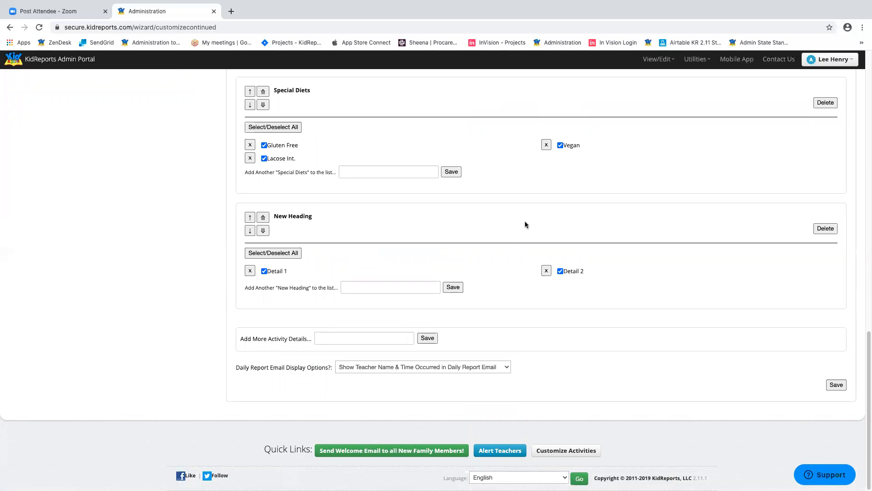
- Delete the New Heading group and its details, confirming with OK
left_click(826, 229)
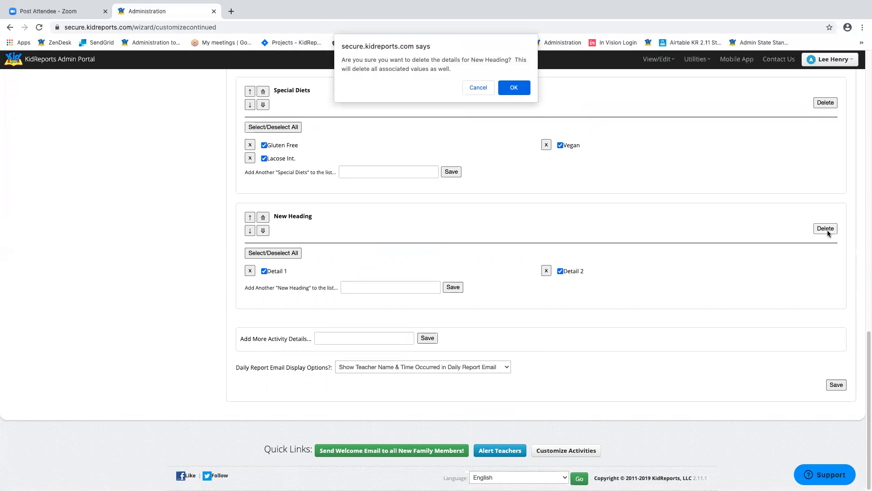
left_click(520, 86)
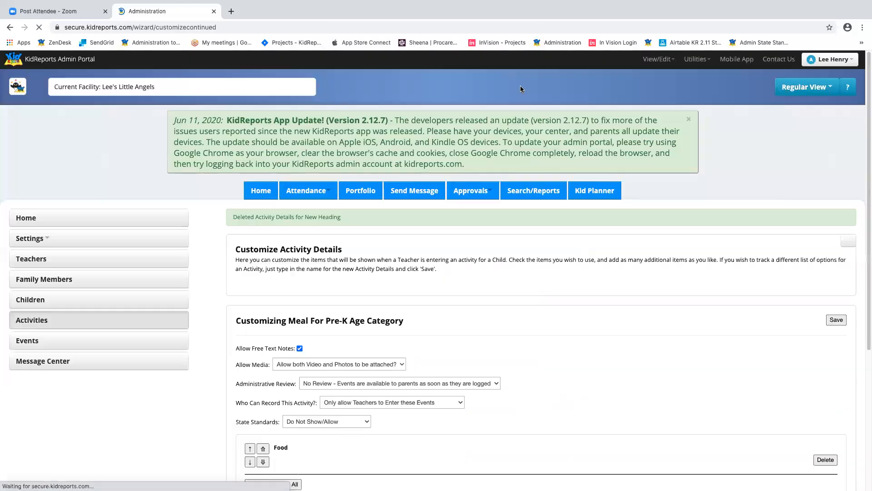
scroll(690, 213, "down", 20)
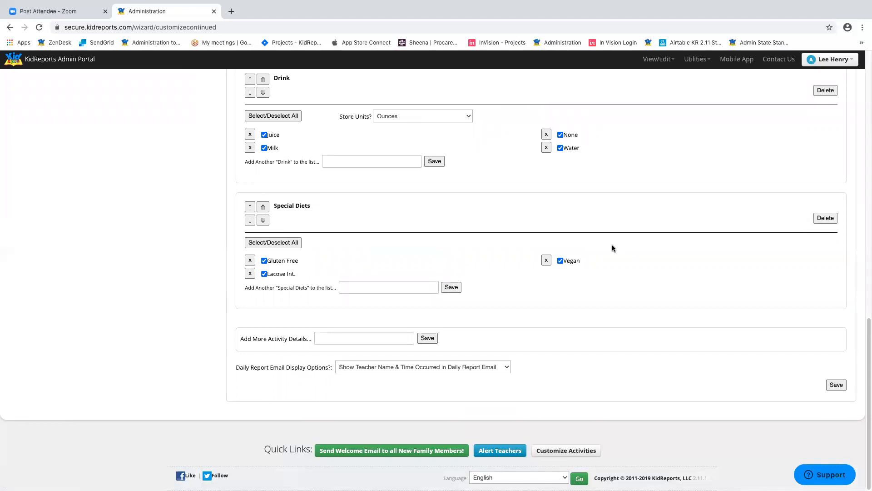
scroll(652, 227, "up", 3)
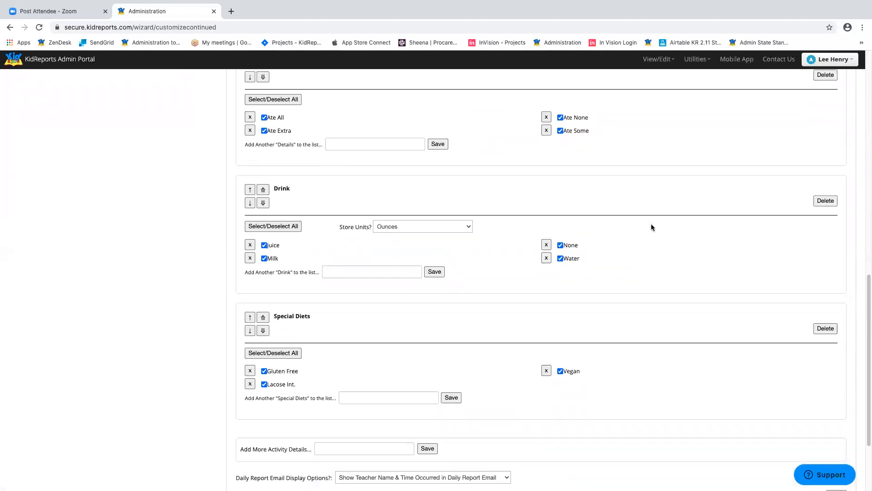
scroll(536, 186, "up", 2)
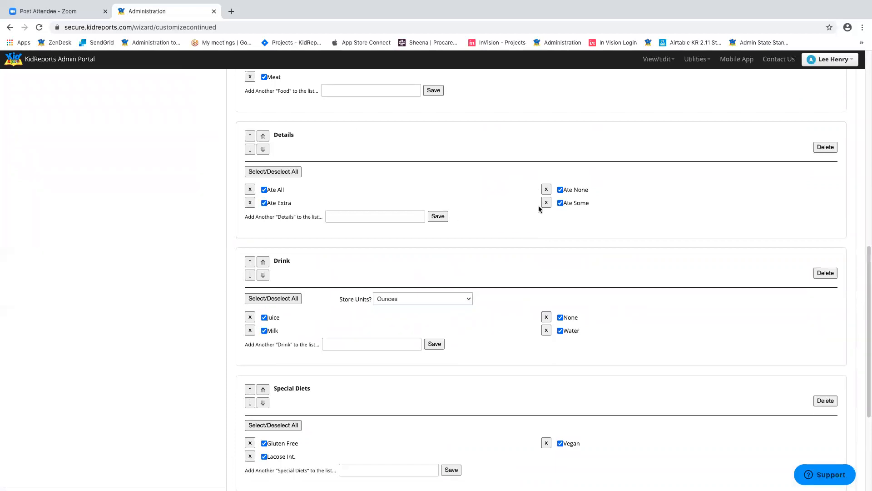
scroll(591, 200, "up", 4)
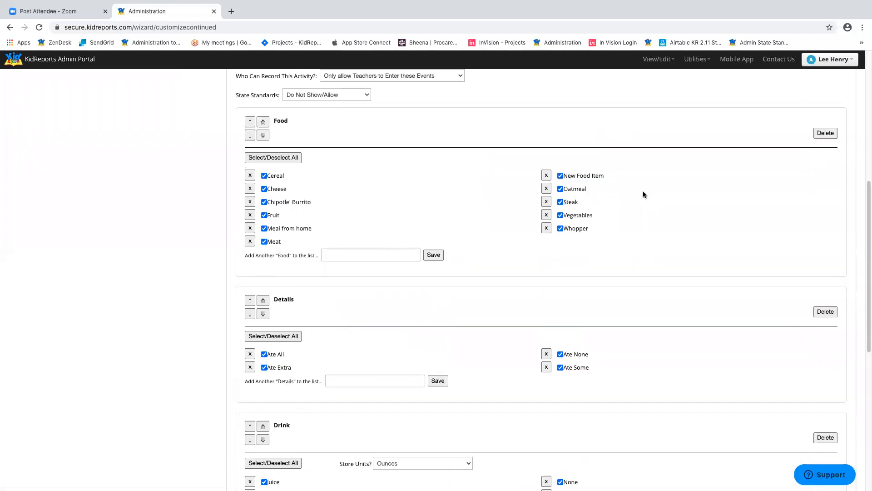
- Save the Pre-K Meal customizations without adding any new food item
left_click(339, 252)
left_click(372, 206)
left_click(368, 255)
left_click(246, 279)
scroll(727, 209, "up", 3)
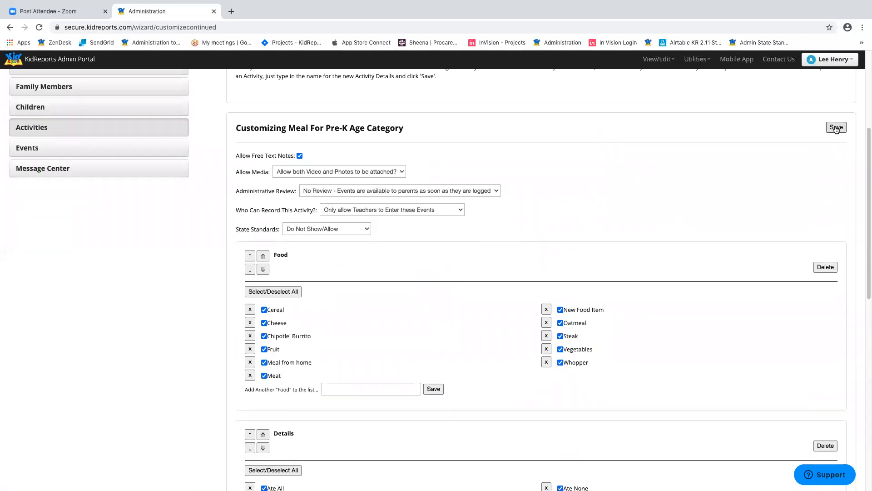
scroll(744, 212, "down", 12)
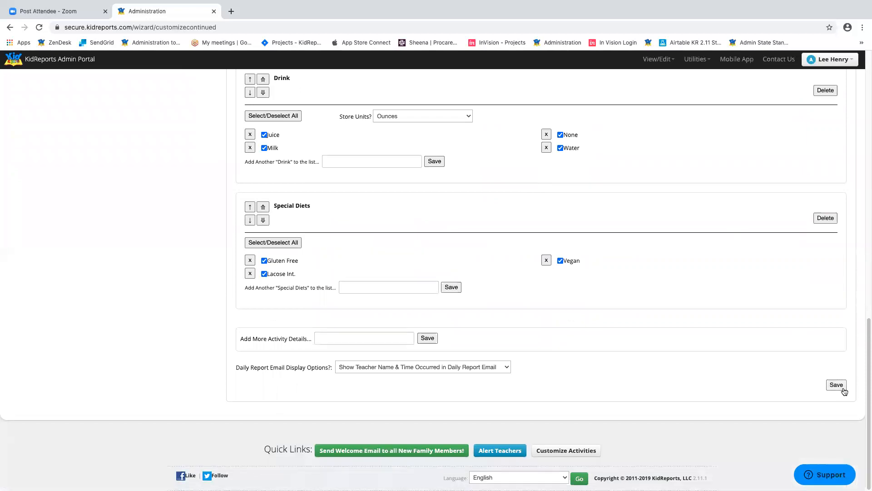
left_click(843, 387)
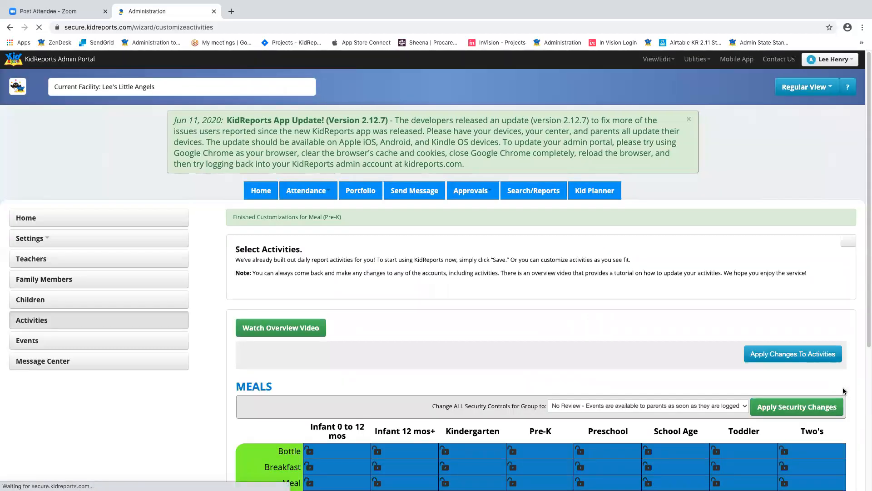
- Copy the Pre-K Meal details to category Infant 0 to 12 mos, activity Meal
scroll(638, 312, "down", 6)
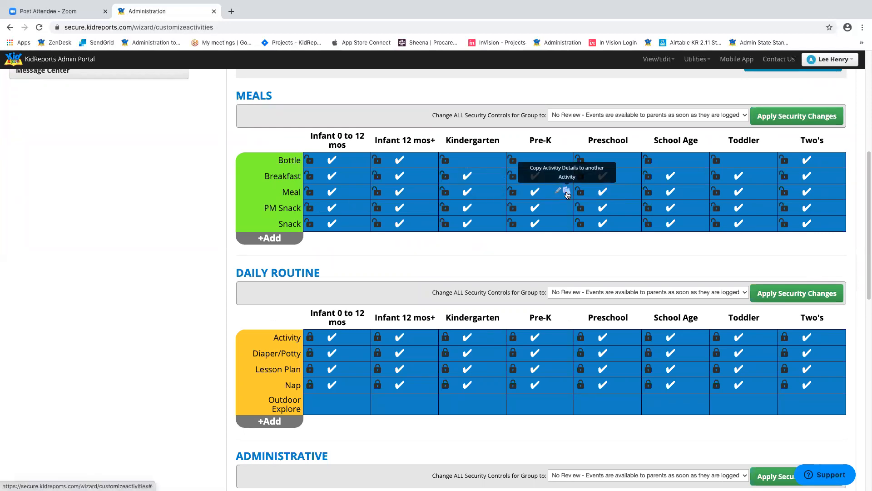
left_click(567, 191)
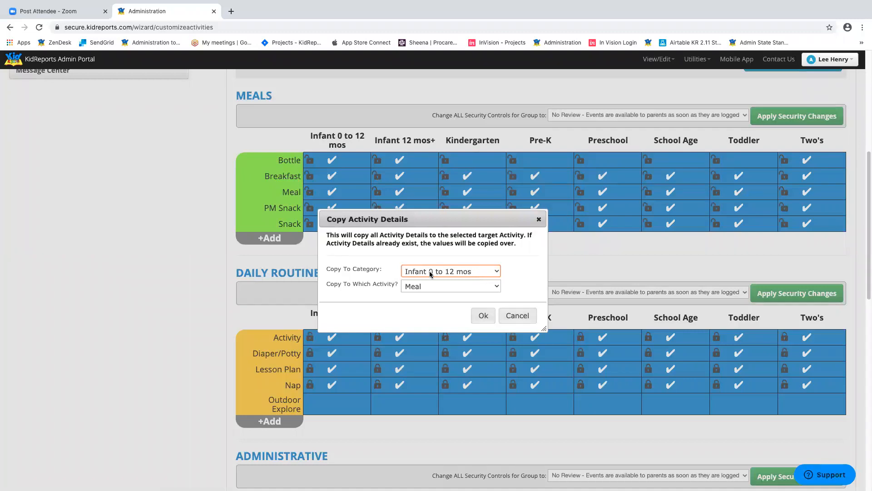
left_click(457, 272)
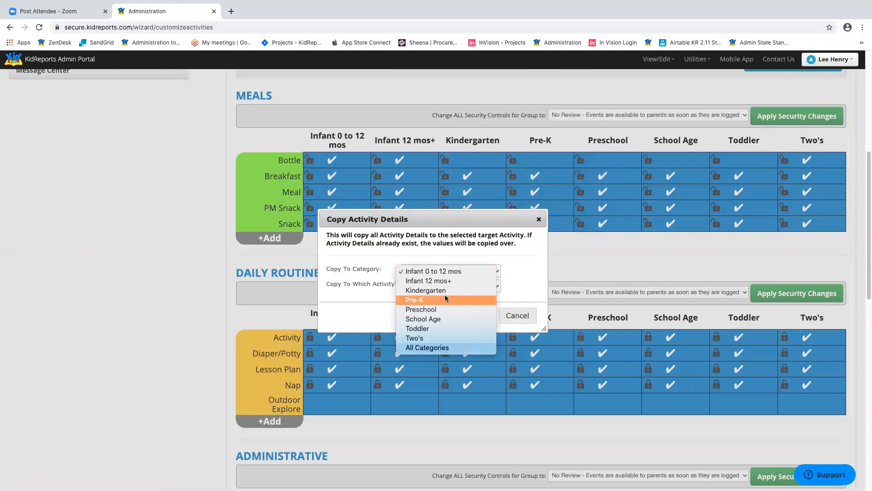
left_click(451, 271)
left_click(482, 316)
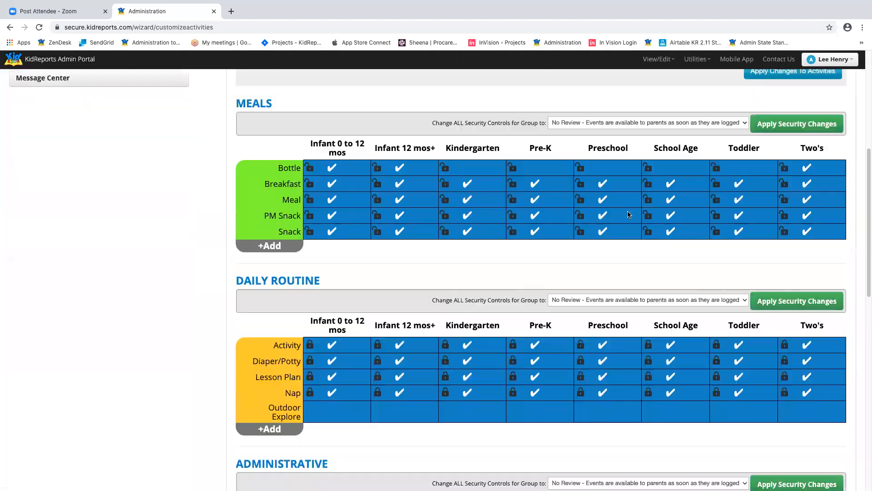
- Open the Infant 0 to 12 mos Meal activity and check its copied Food items, including New Food Item
mouse_move(354, 202)
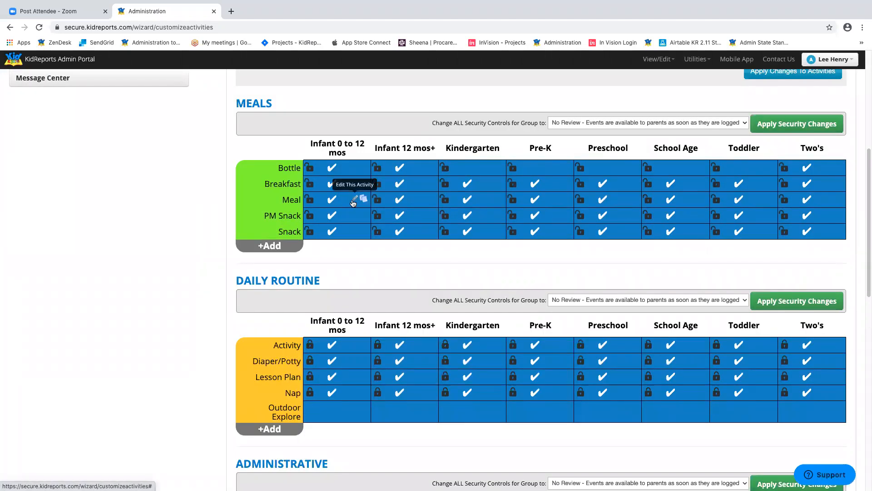
left_click(353, 200)
scroll(572, 211, "down", 2)
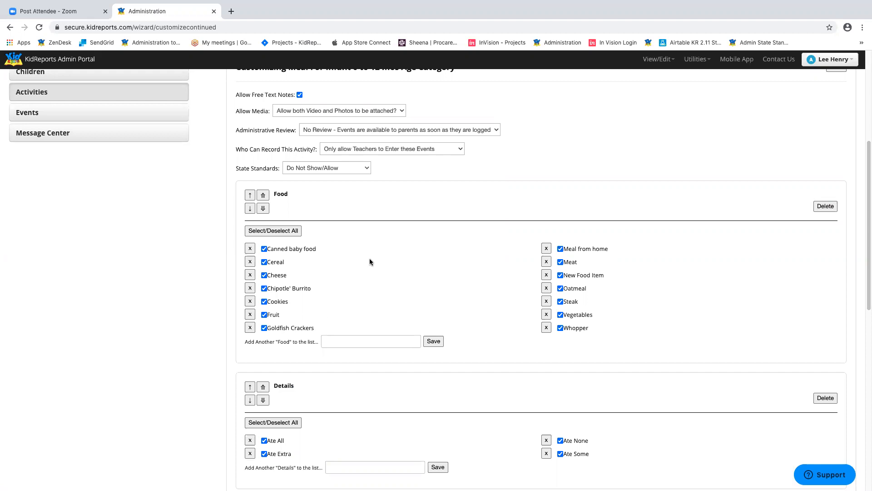
scroll(592, 246, "up", 5)
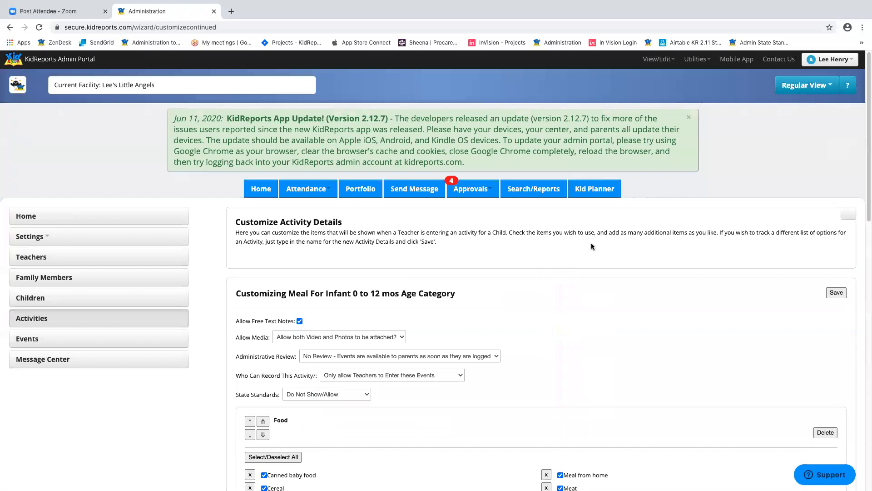
- Go back to the Activities grid to see the MEALS and DAILY ROUTINE rows
left_click(111, 318)
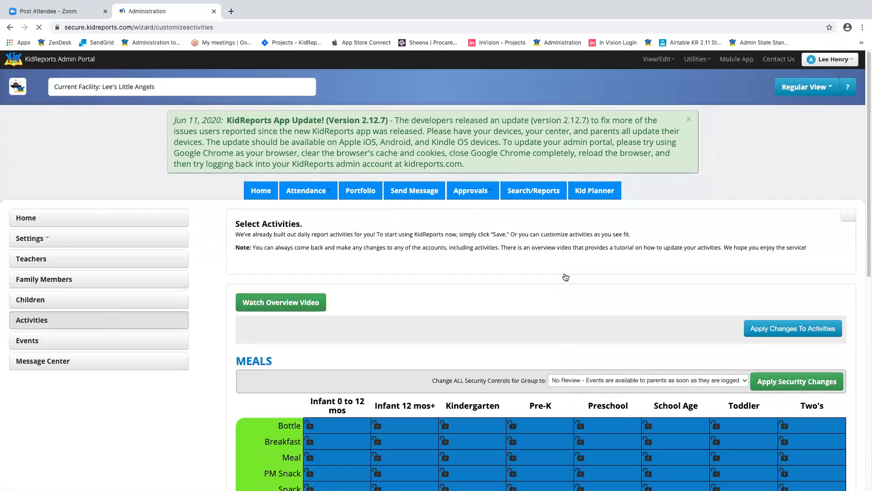
scroll(564, 276, "down", 5)
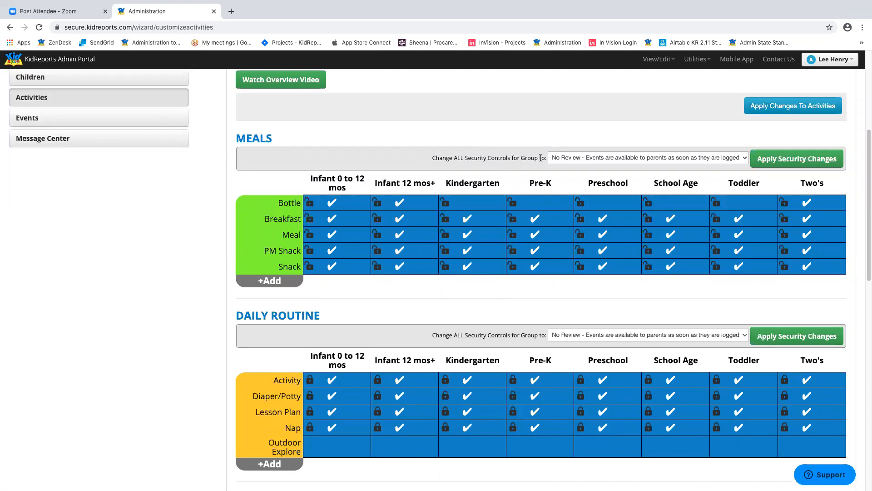
- Set all MEALS security controls to 'Administrator must approve photos/videos before event is released' and apply
left_click(571, 157)
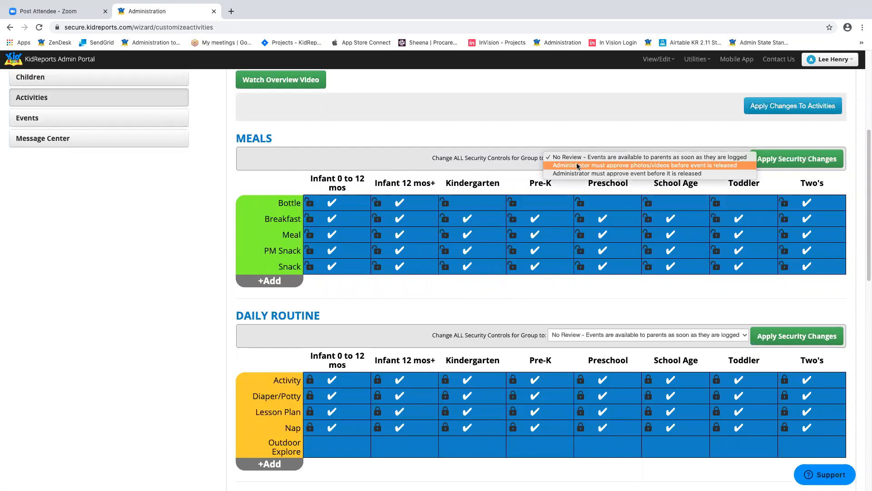
left_click(577, 166)
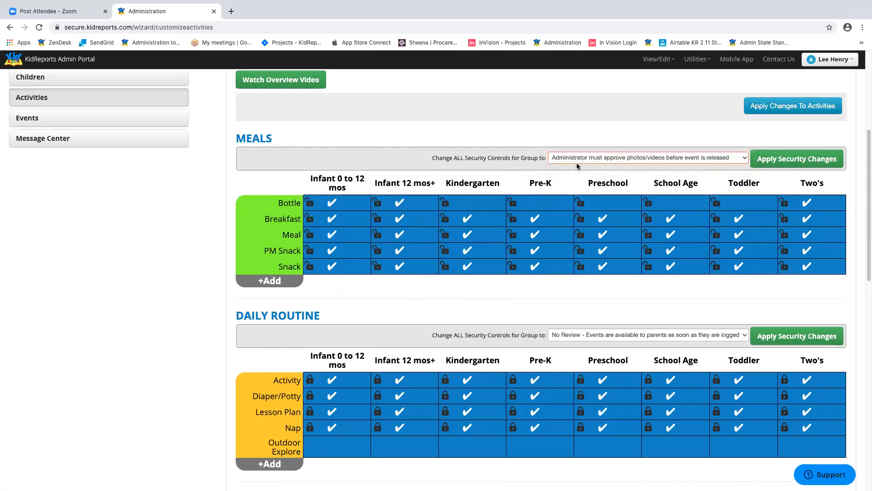
left_click(809, 159)
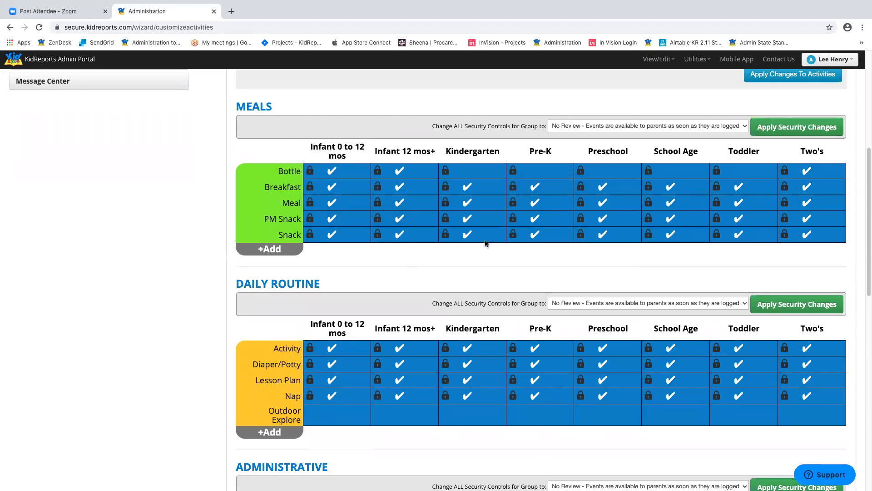
- Set the Infant 0 to 12 mos Incident Report to 'Administrator must approve event before it is released'
scroll(562, 228, "down", 4)
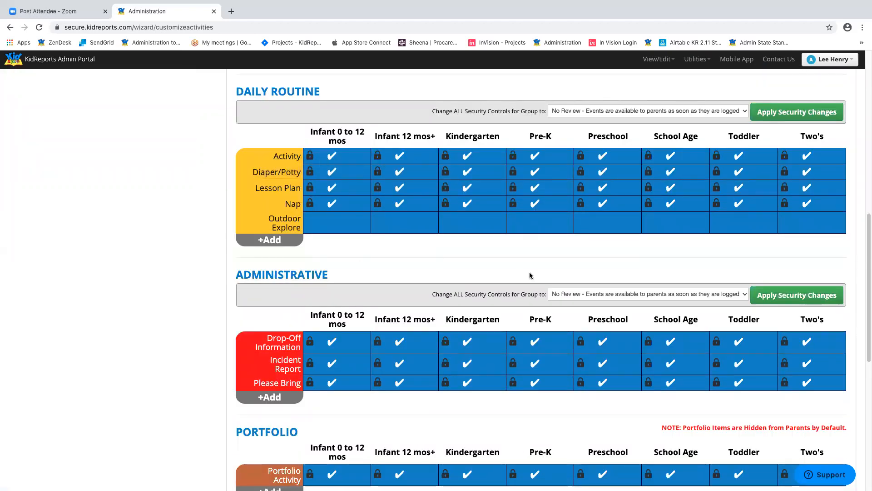
scroll(530, 275, "down", 4)
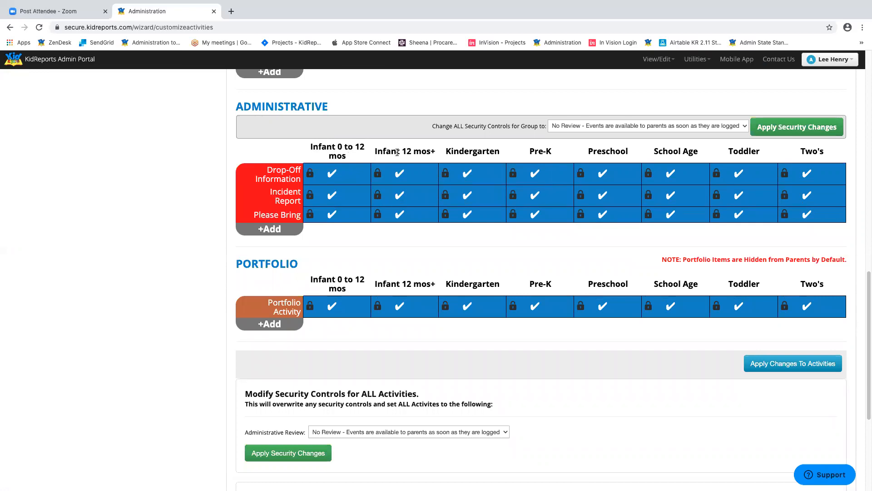
left_click(309, 197)
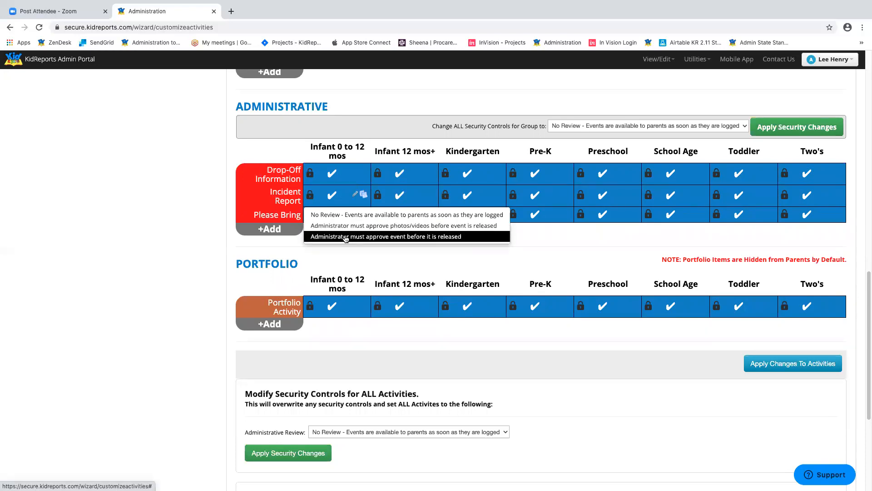
left_click(344, 236)
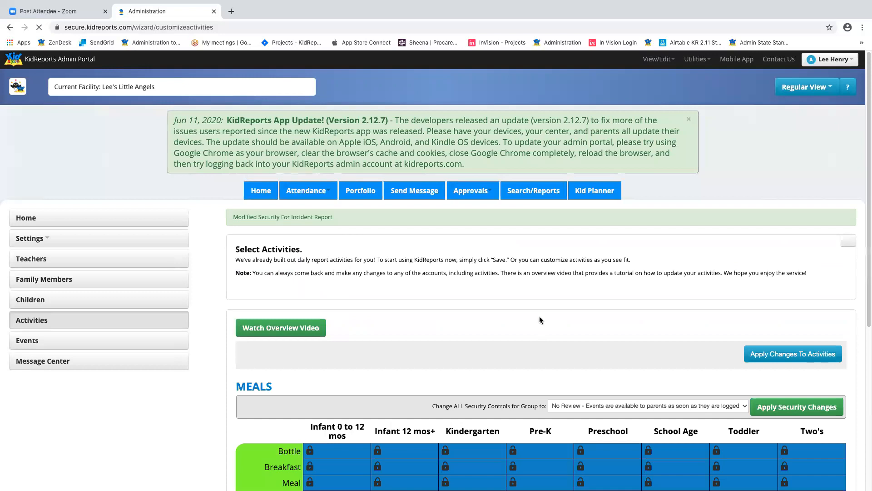
- Set the Infant 12 mos+ Incident Report to 'Administrator must approve event before it is released'
scroll(537, 317, "down", 6)
scroll(537, 319, "down", 6)
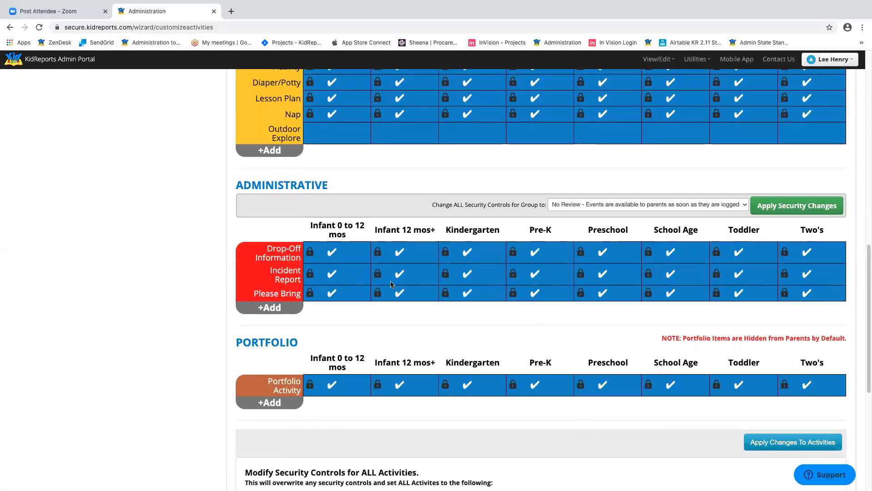
left_click(375, 278)
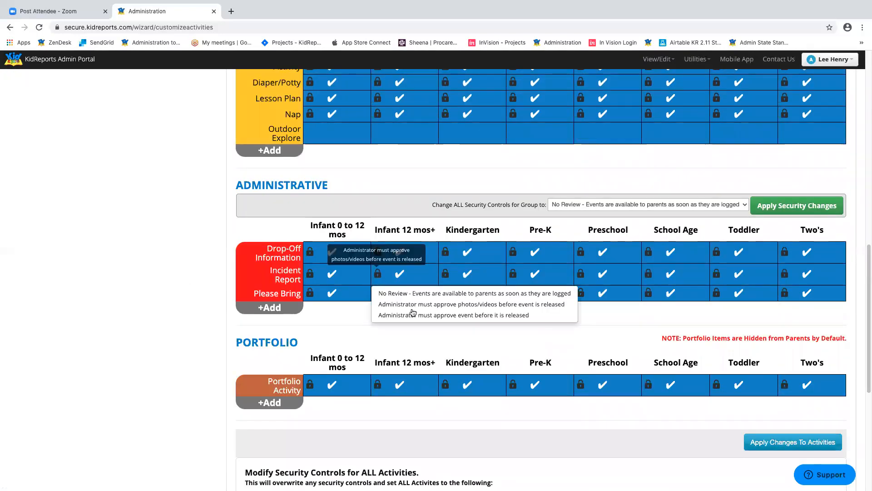
left_click(412, 314)
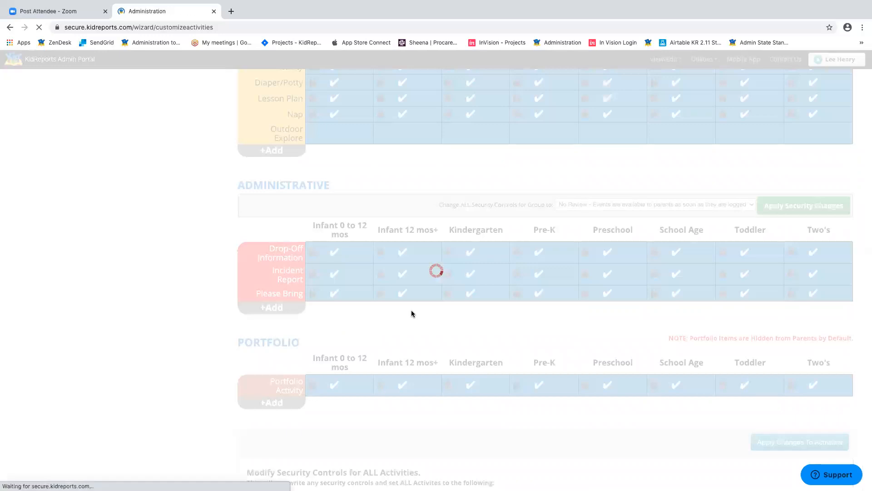
scroll(446, 316, "down", 13)
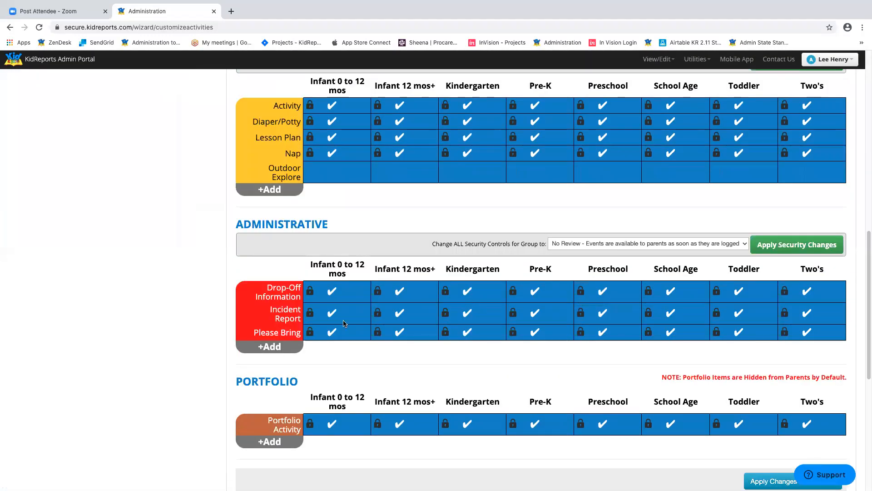
mouse_move(309, 314)
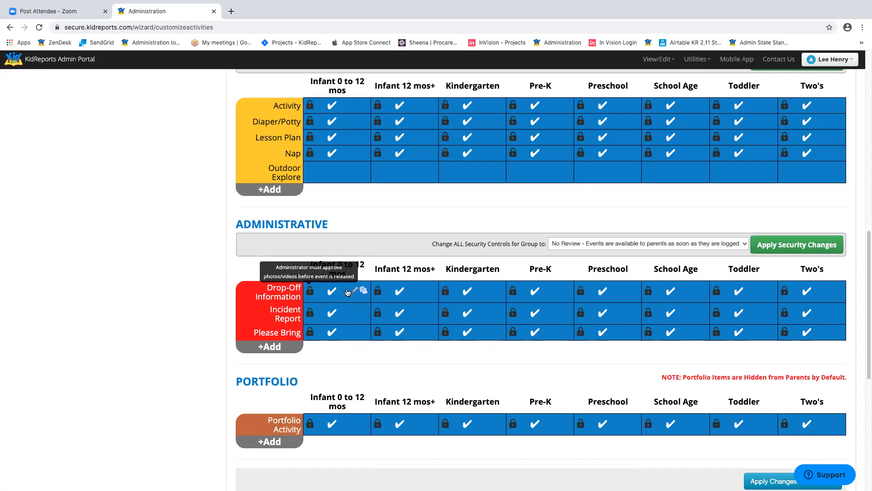
- Set Administrative Review for all activities to 'Administrator must approve photos/videos' and apply the security changes
scroll(471, 346, "down", 5)
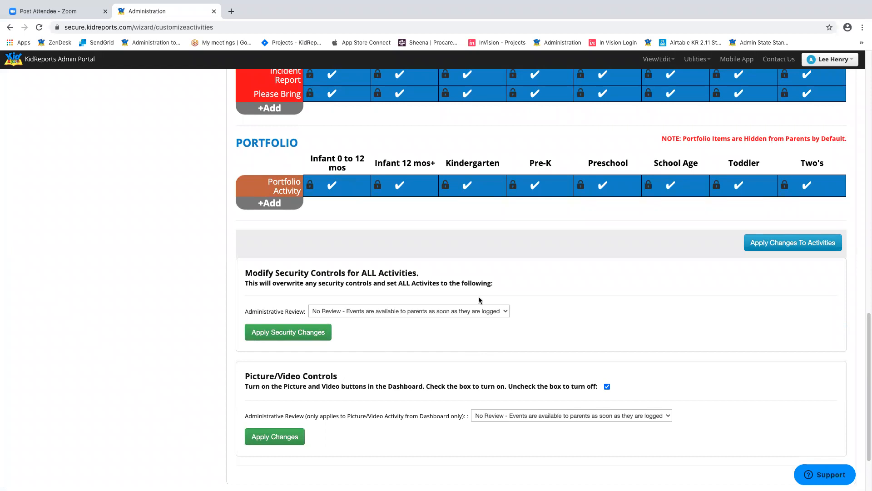
left_click_drag(246, 274, 529, 274)
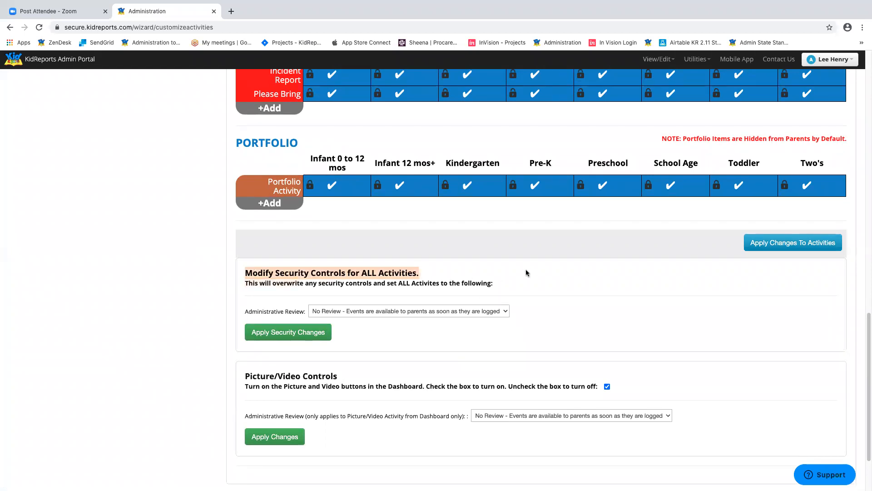
left_click(572, 306)
left_click(464, 312)
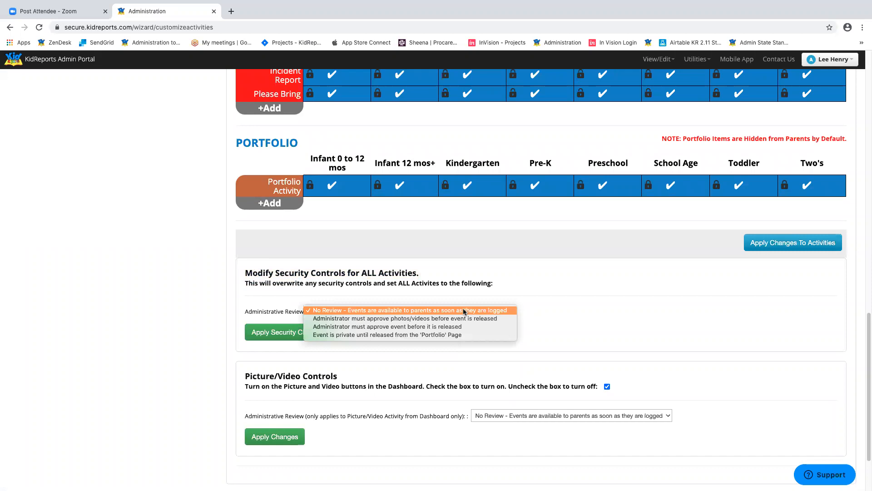
left_click(448, 326)
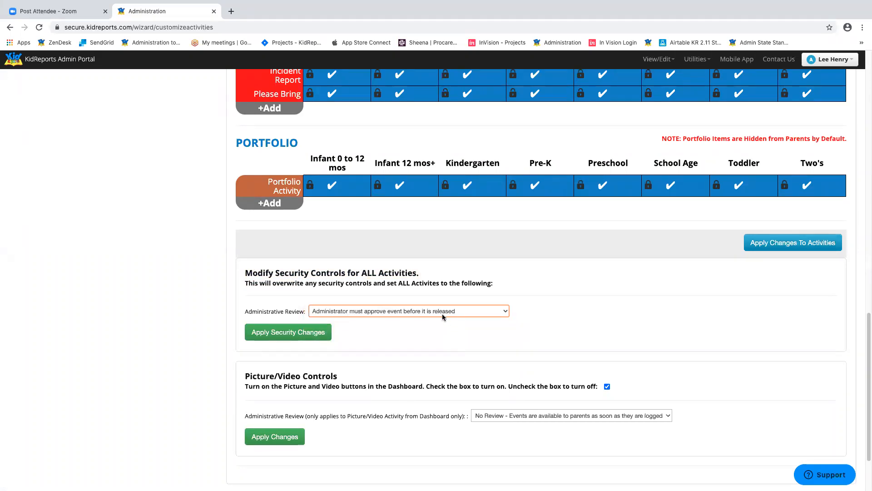
left_click(445, 312)
left_click(445, 305)
left_click(282, 331)
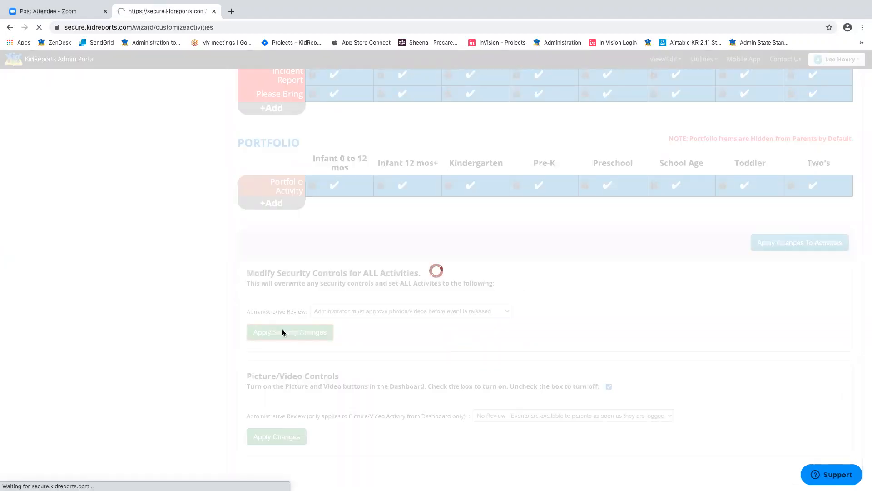
scroll(481, 316, "down", 10)
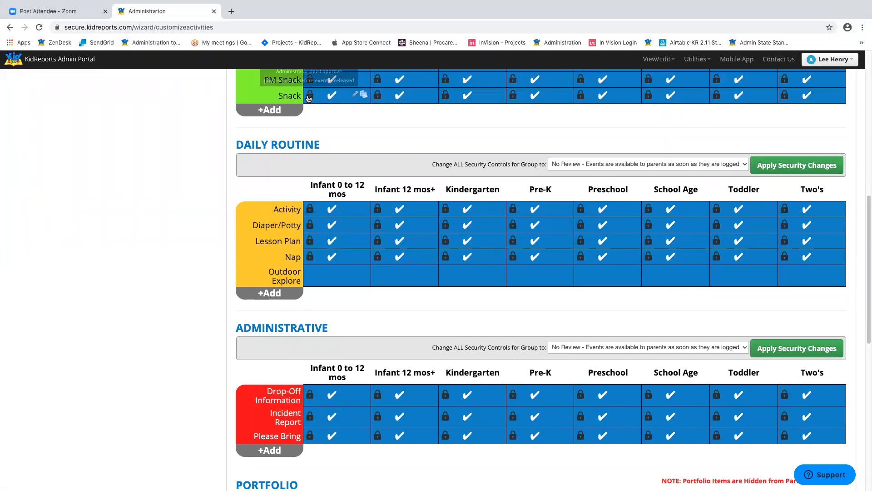
scroll(640, 232, "up", 3)
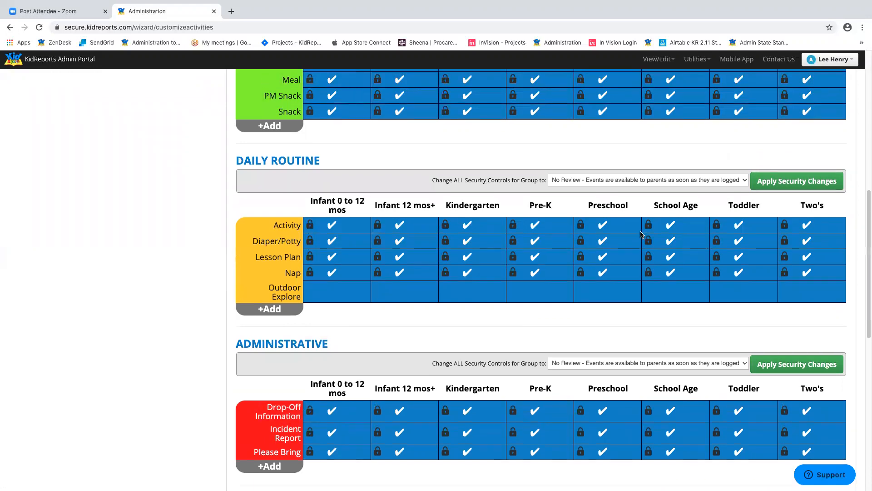
scroll(640, 233, "up", 8)
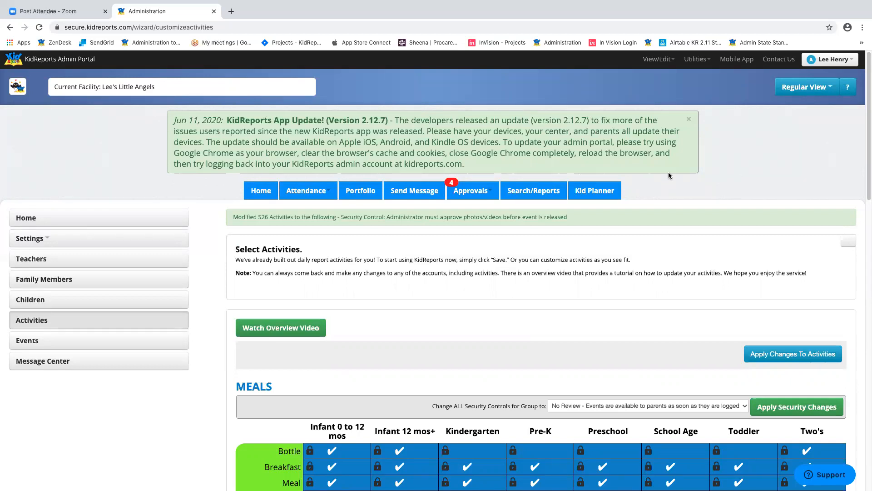
scroll(669, 172, "down", 2)
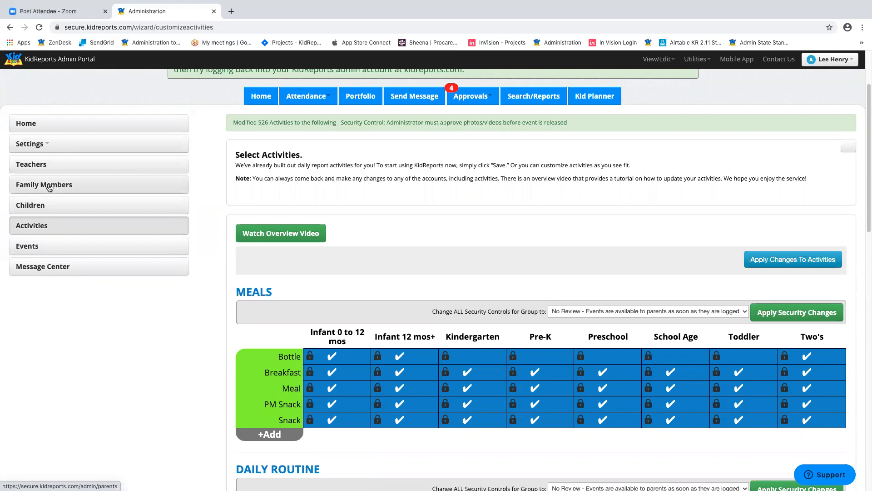
- Go to the Teachers page and scroll through the list of 9 teachers
left_click(68, 166)
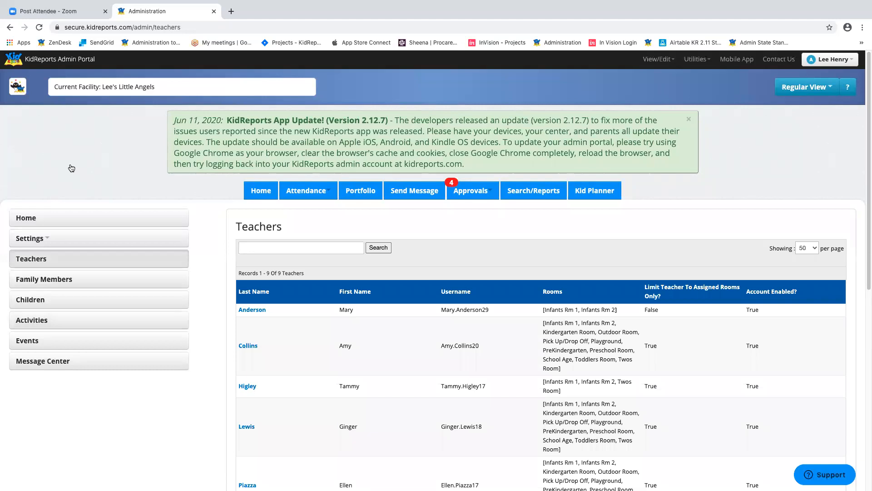
scroll(632, 199, "down", 3)
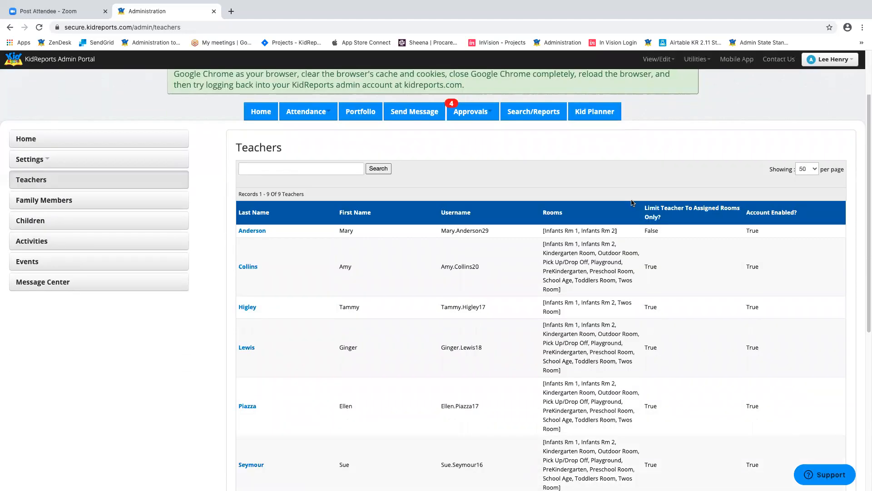
scroll(633, 203, "down", 1)
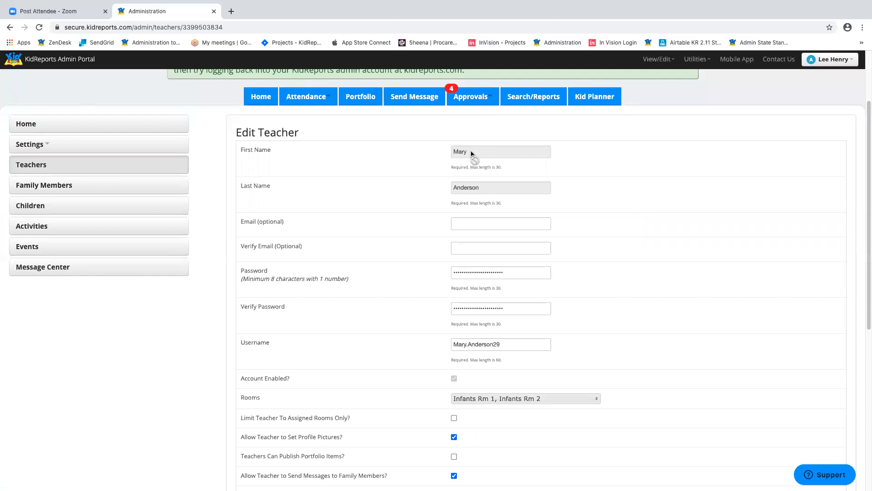
- Review the teacher's optional e-mail field, dismissing the autofill suggestions
scroll(701, 158, "down", 3)
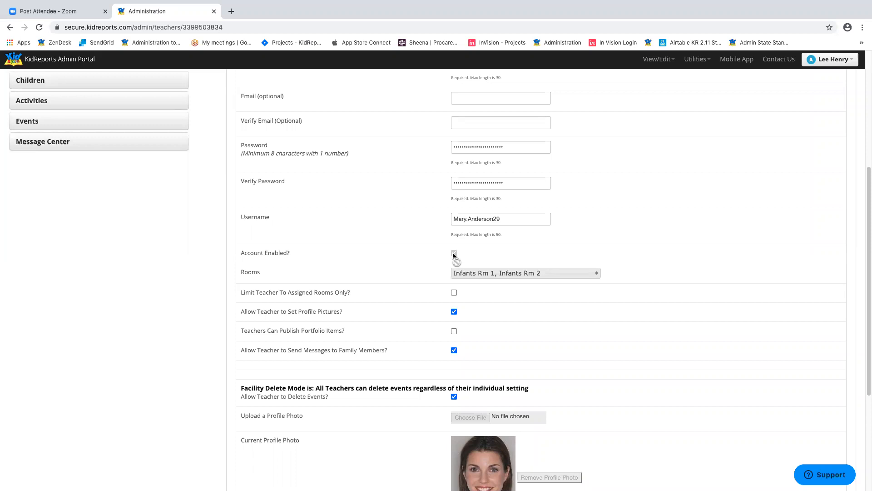
scroll(721, 207, "down", 1)
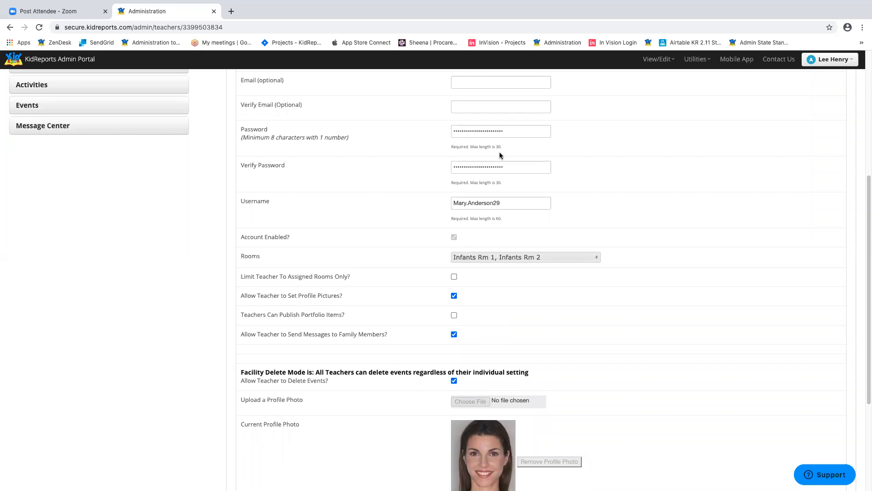
scroll(617, 143, "up", 3)
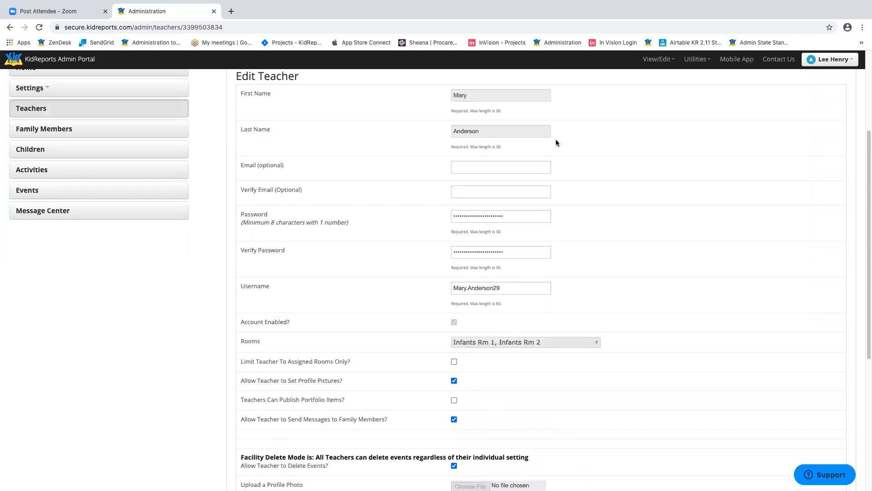
left_click(507, 166)
left_click(708, 171)
- Check the password and username fields and bring up the Rooms selection list
scroll(677, 193, "down", 5)
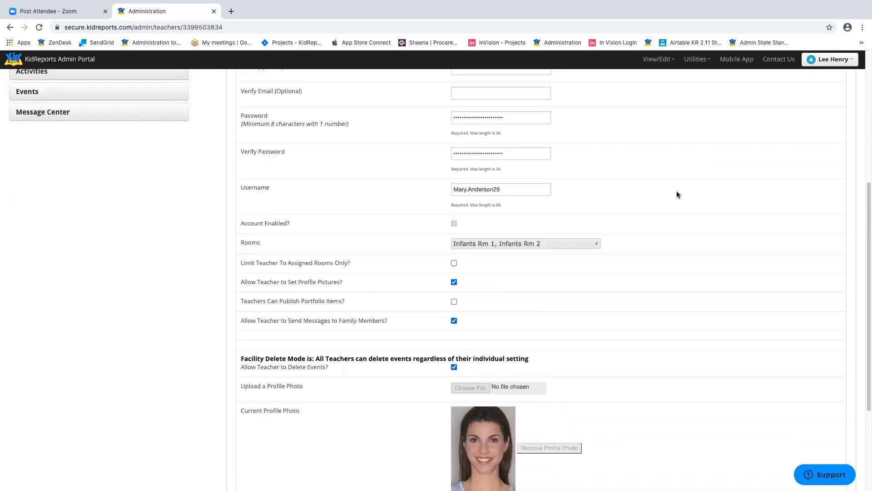
scroll(677, 194, "down", 1)
left_click(533, 112)
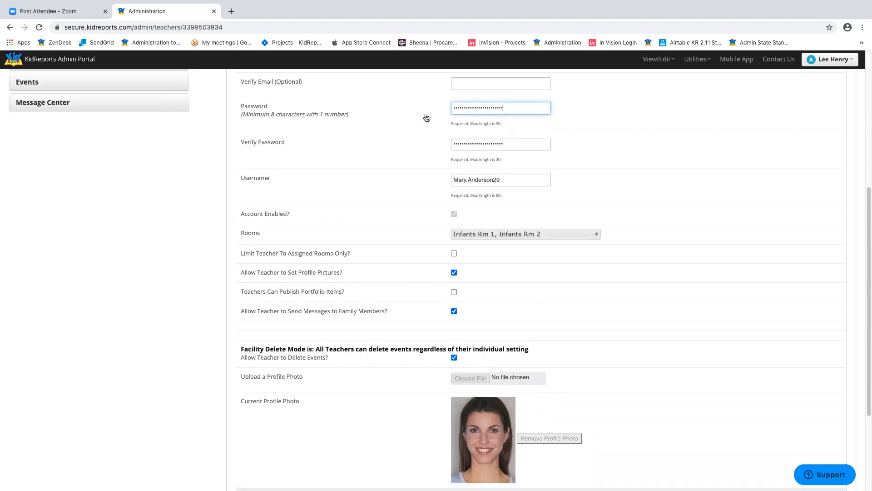
left_click(519, 176)
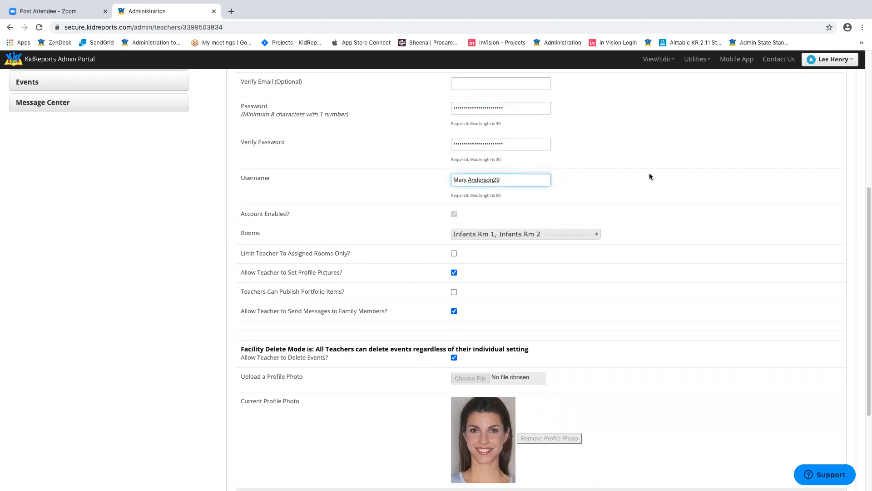
scroll(685, 232, "down", 1)
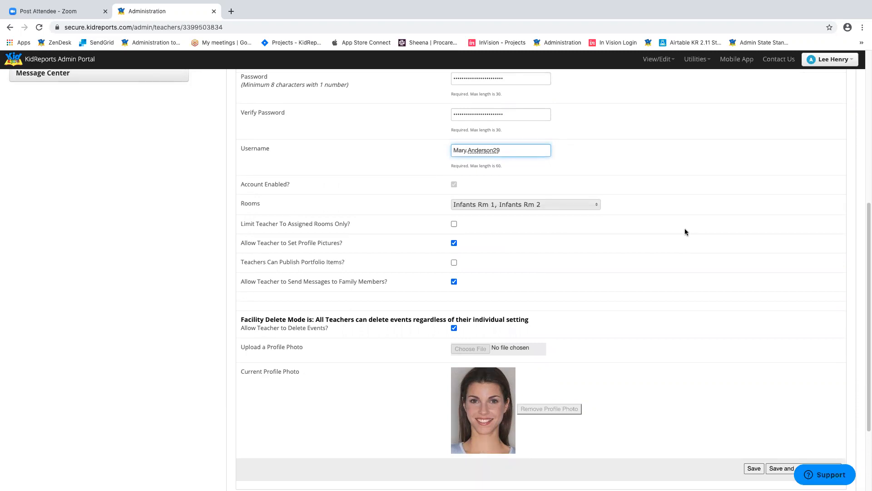
left_click(539, 208)
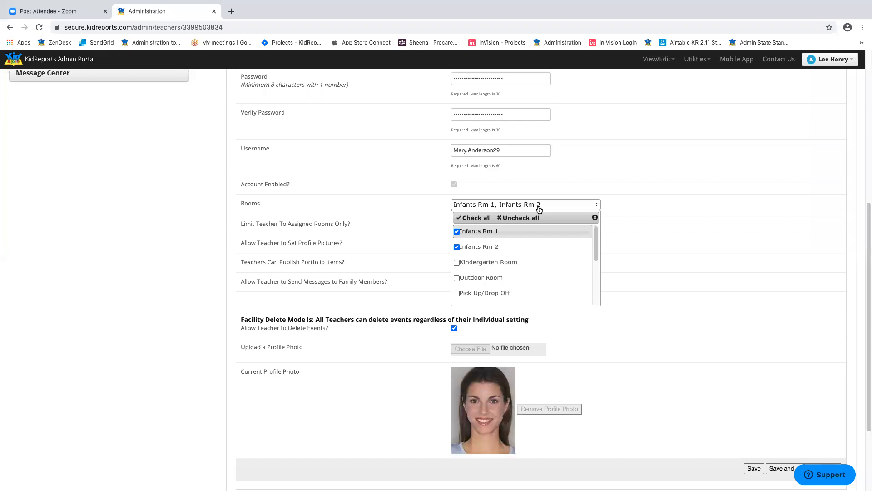
- Limit the teacher's rooms to Infants Rm 1 and Infants Rm 2, leaving Limit Teacher To Assigned Rooms Only off
left_click(482, 219)
scroll(569, 264, "down", 3)
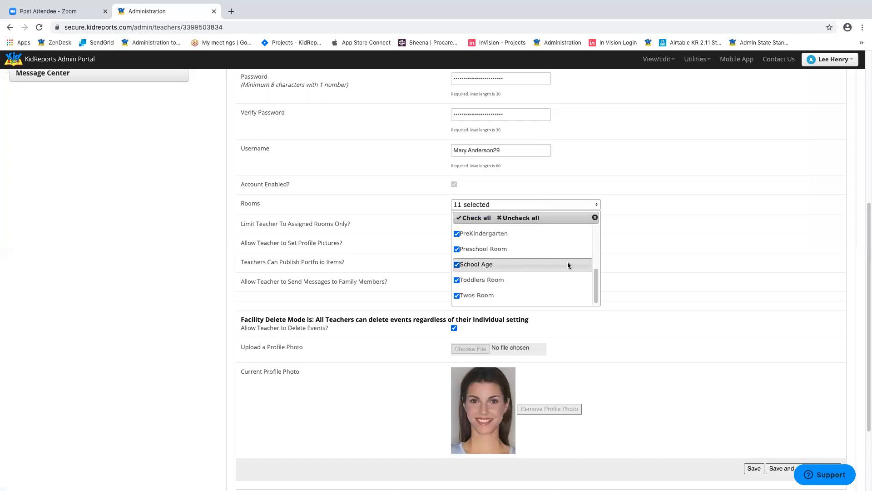
scroll(568, 264, "up", 3)
left_click(529, 222)
left_click(467, 231)
left_click(462, 247)
left_click(639, 220)
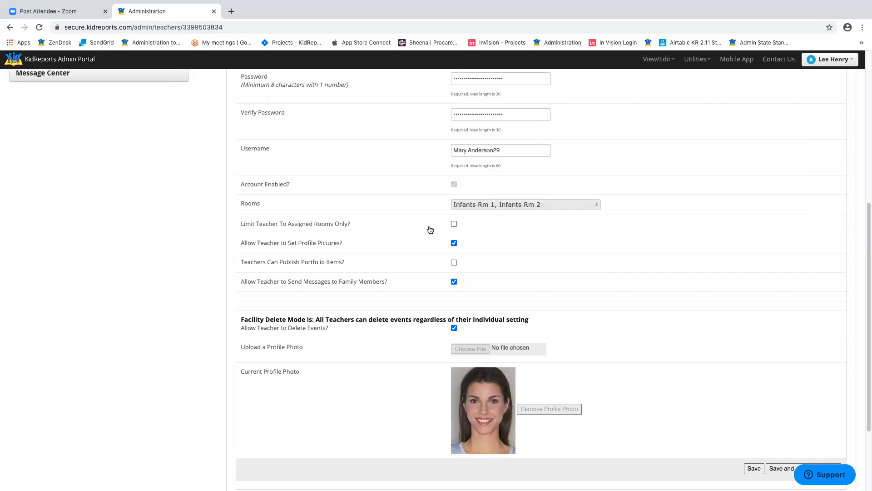
left_click(454, 224)
left_click(454, 225)
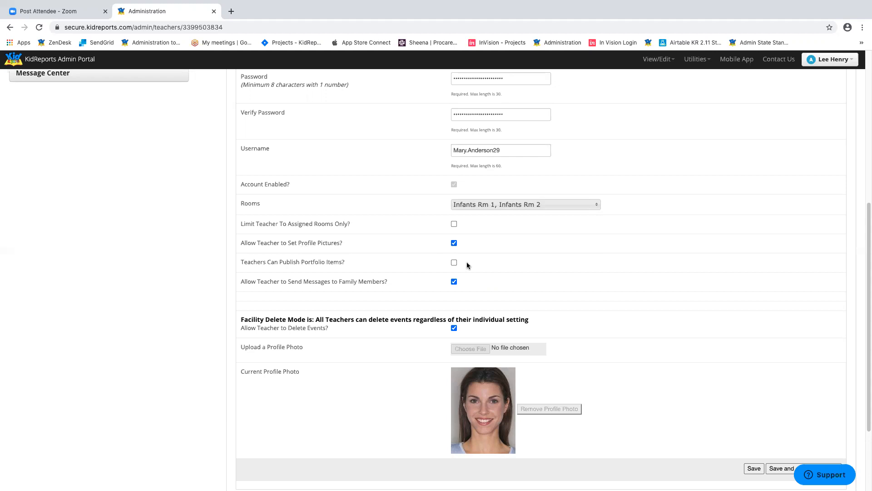
- Toggle the teacher's publish-portfolio and delete-events permissions, leaving both as they were
left_click(454, 264)
left_click(454, 263)
scroll(648, 258, "down", 2)
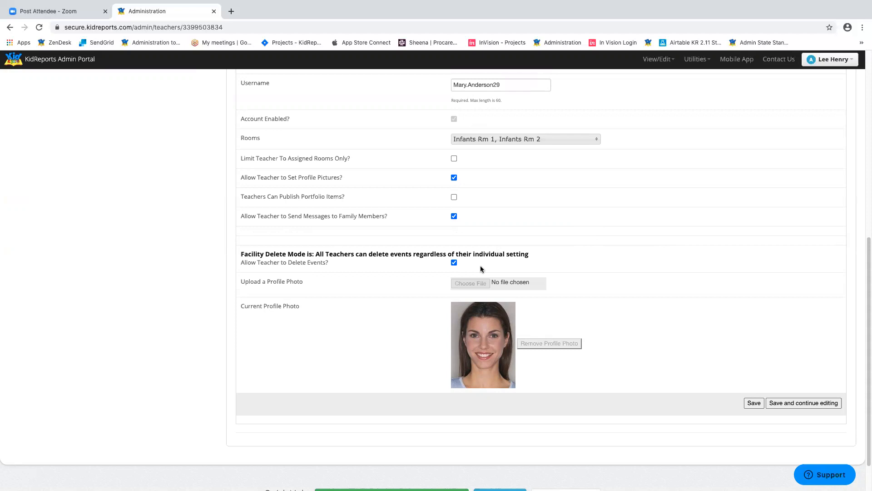
left_click(454, 264)
left_click(455, 264)
scroll(454, 264, "down", 1)
- Save the teacher's record and go to the Family Members list
left_click(753, 360)
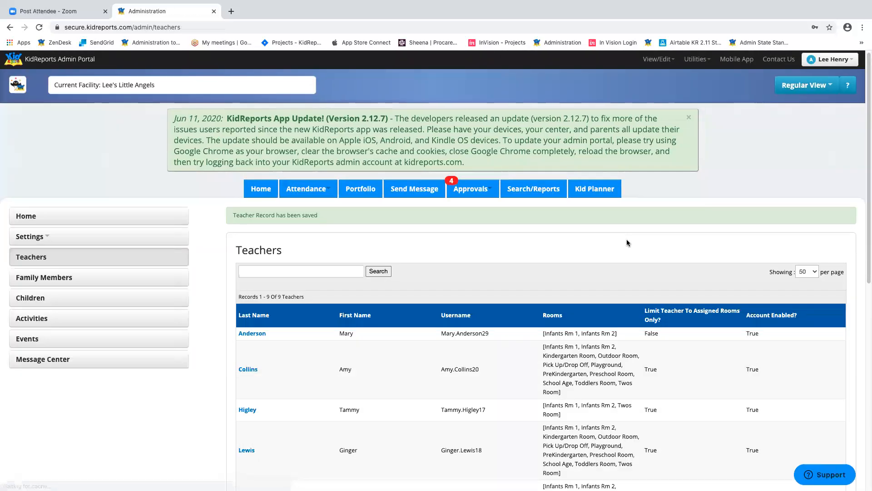
scroll(626, 243, "down", 5)
scroll(626, 244, "up", 3)
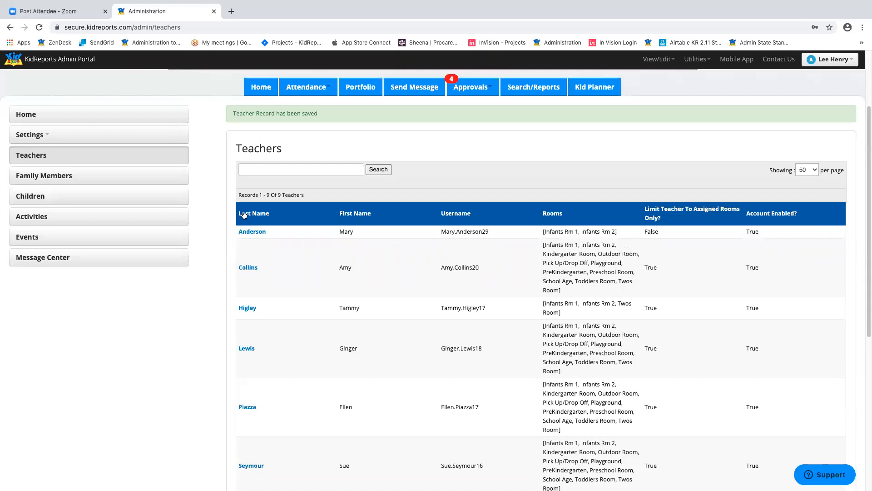
left_click(67, 178)
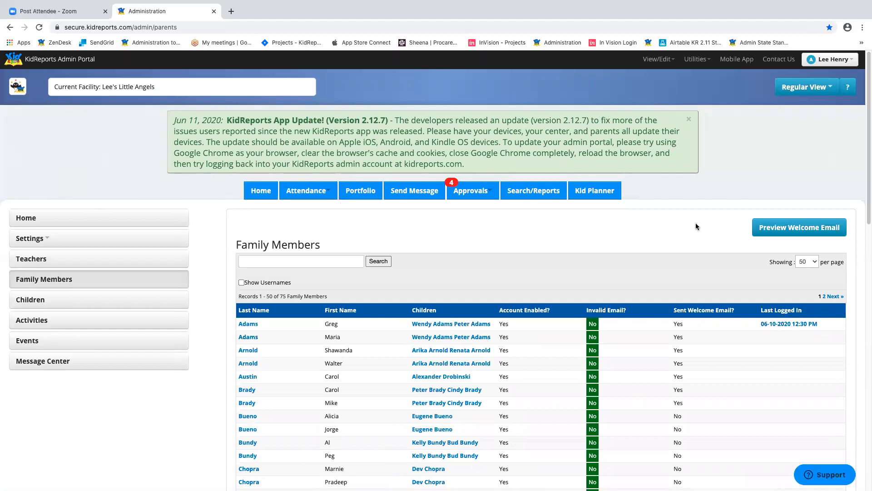
scroll(693, 225, "down", 3)
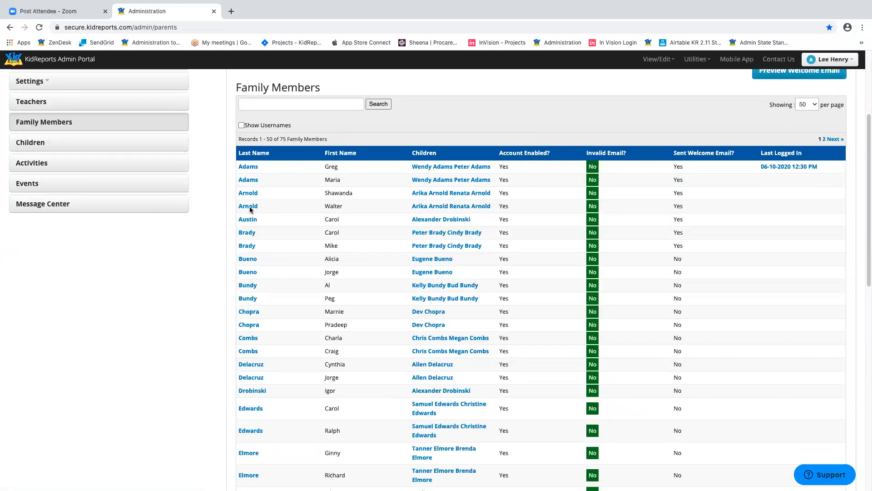
- Open the first Adams family member and fill Email and Verify Email with the suggested address
left_click(254, 169)
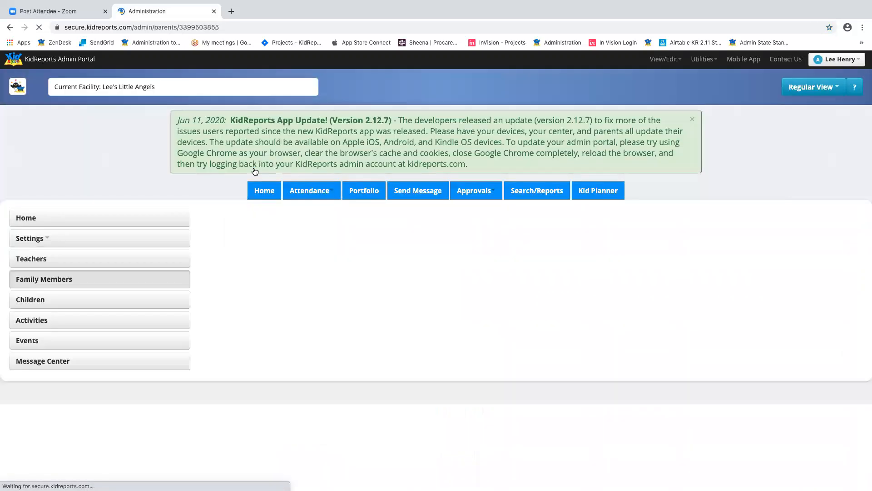
scroll(590, 295, "down", 1)
left_click(484, 307)
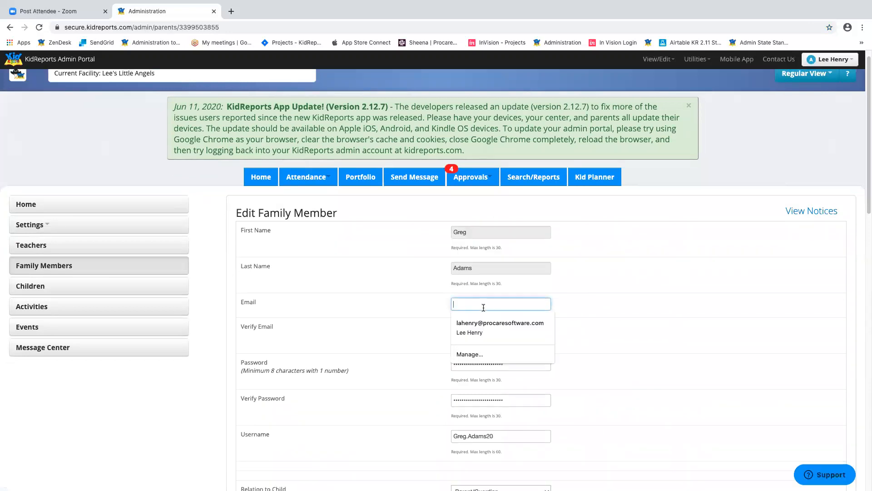
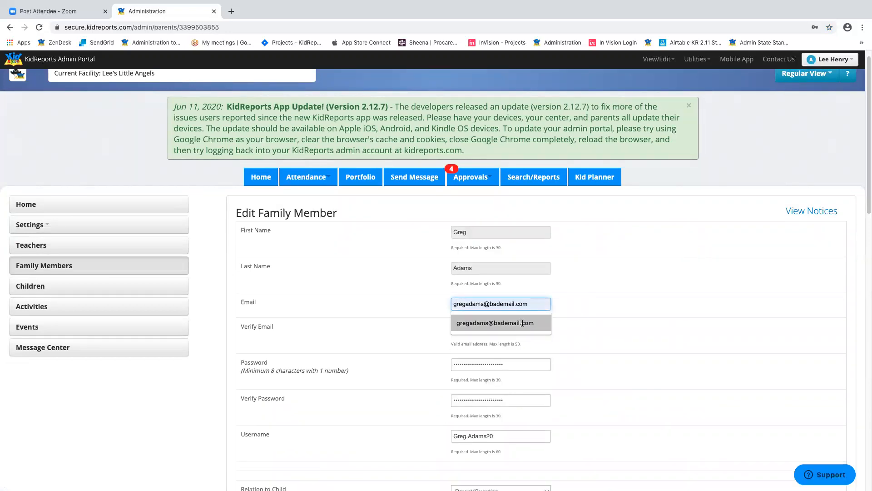
left_click(516, 324)
left_click(517, 328)
type("greg")
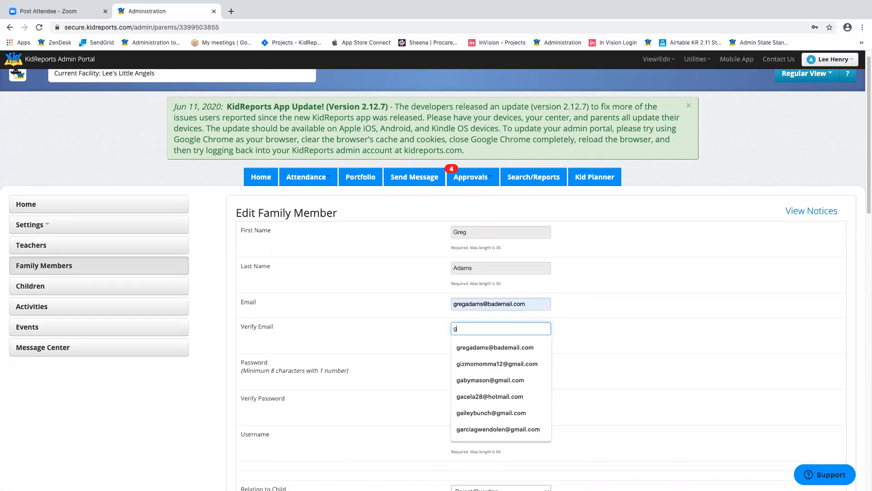
left_click(495, 350)
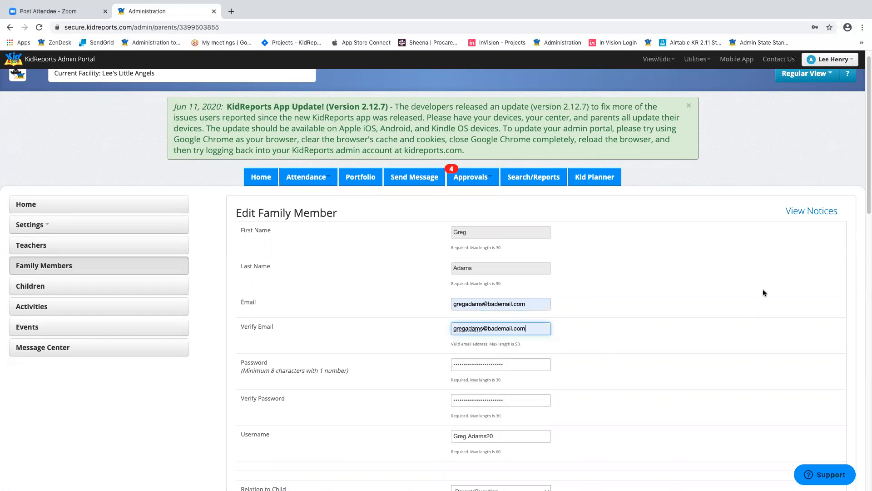
- Save the family member's record
scroll(763, 289, "down", 10)
scroll(765, 293, "down", 5)
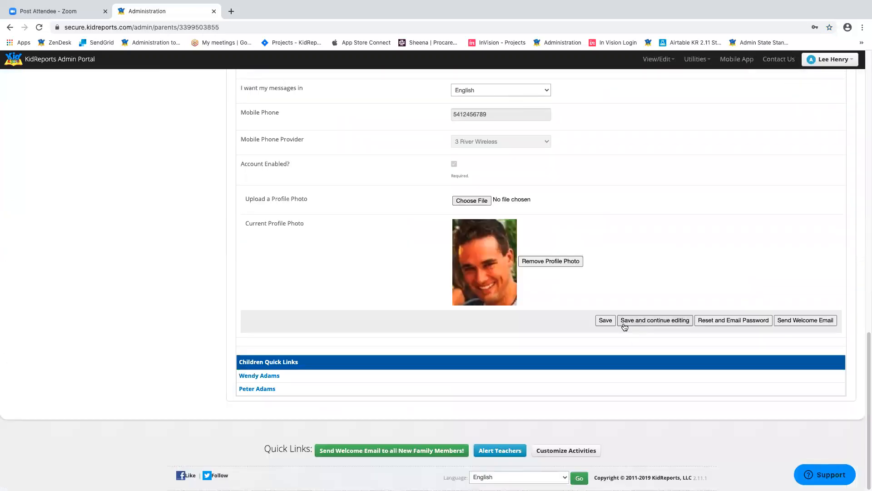
left_click(608, 321)
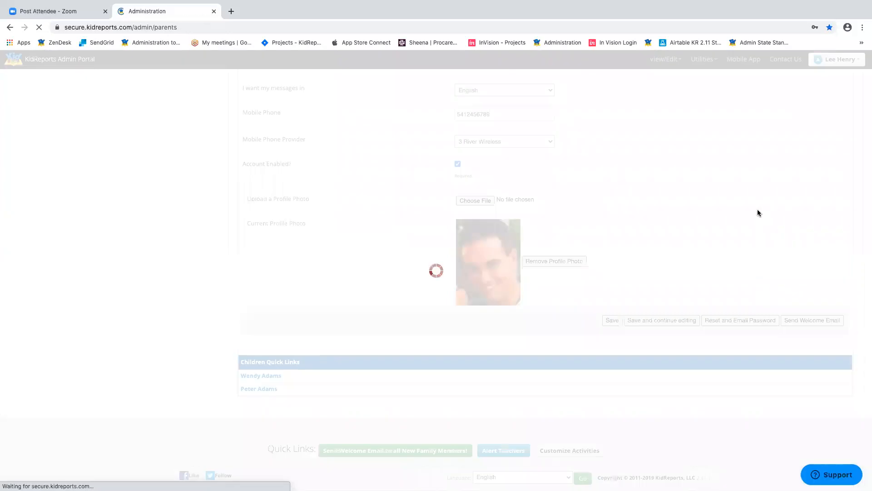
scroll(640, 199, "down", 3)
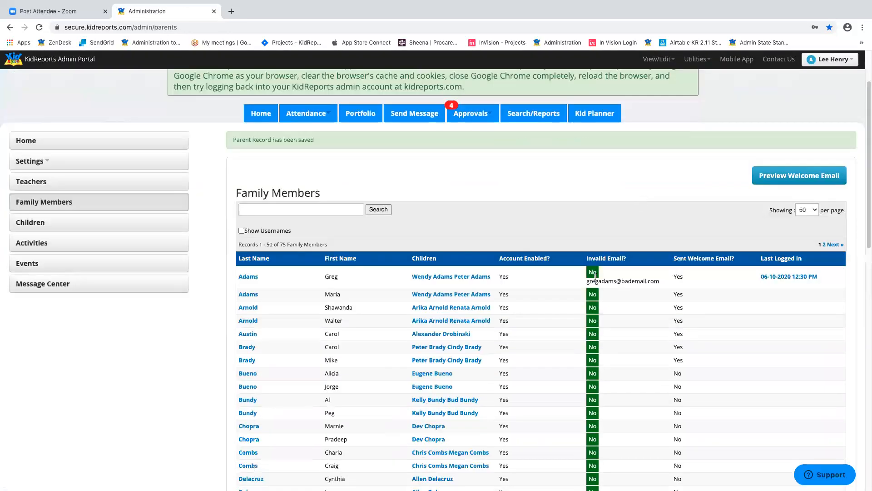
- Scroll through the 75 family members and reopen the first Adams record
scroll(620, 267, "down", 2)
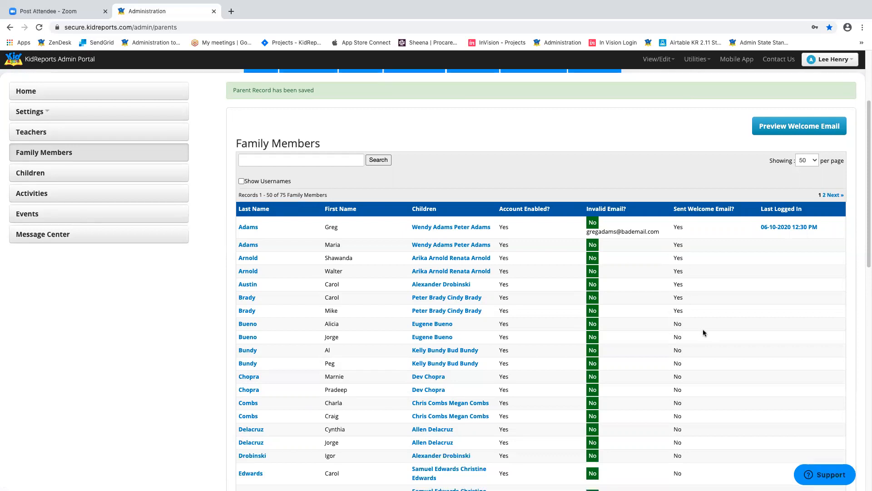
scroll(702, 329, "down", 3)
scroll(704, 333, "down", 6)
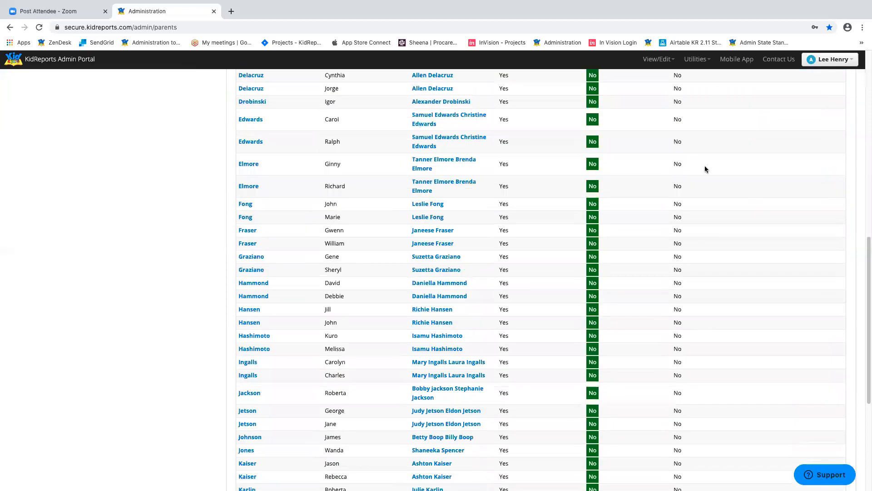
scroll(676, 230, "down", 3)
scroll(675, 277, "down", 2)
scroll(683, 285, "up", 12)
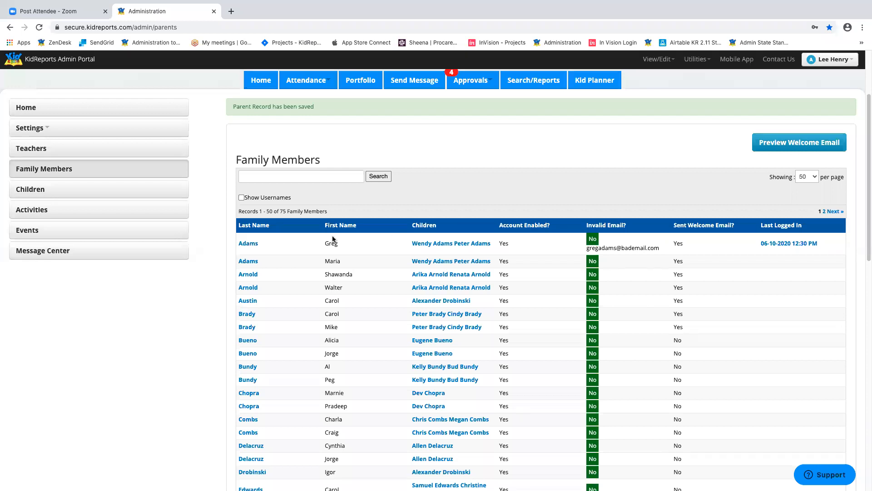
left_click(250, 247)
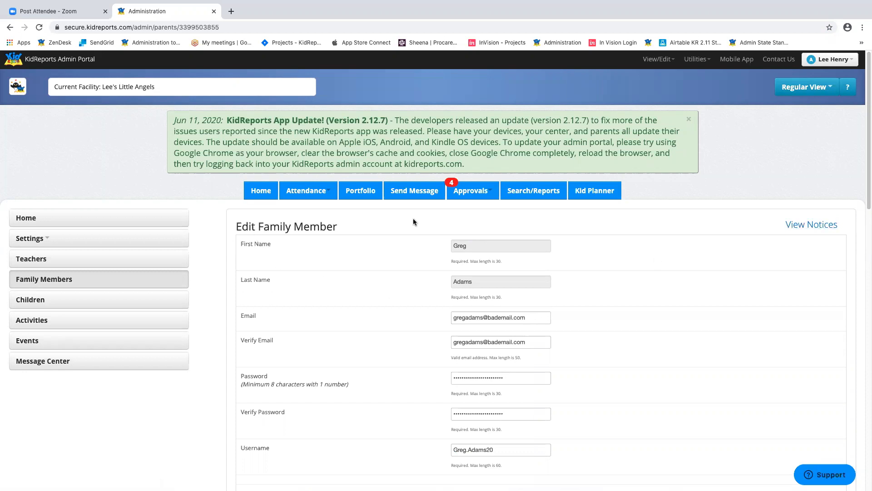
left_click(816, 226)
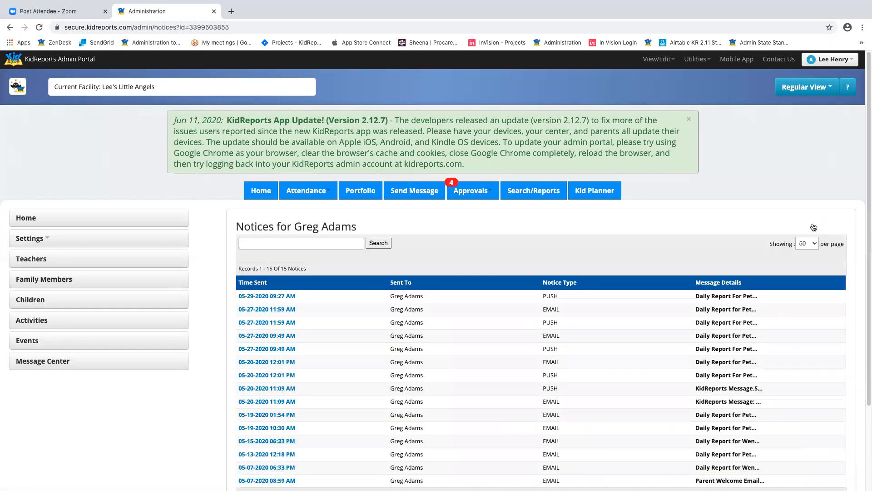
scroll(800, 231, "down", 2)
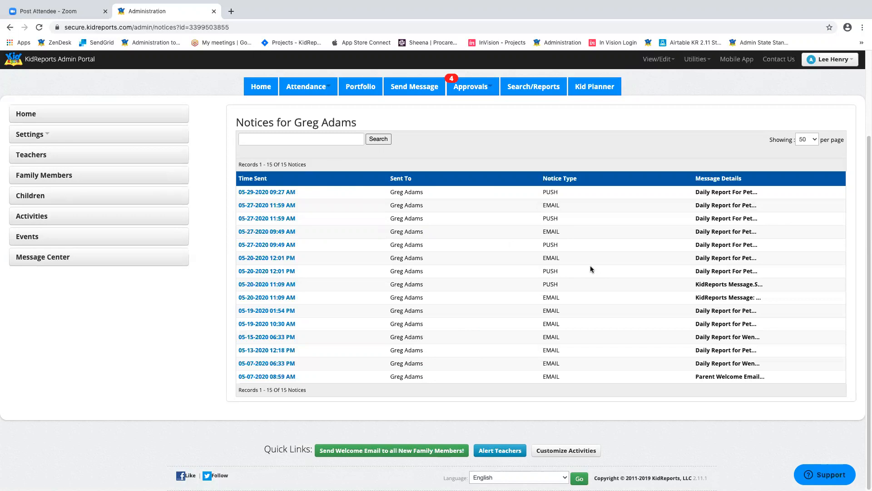
left_click(267, 206)
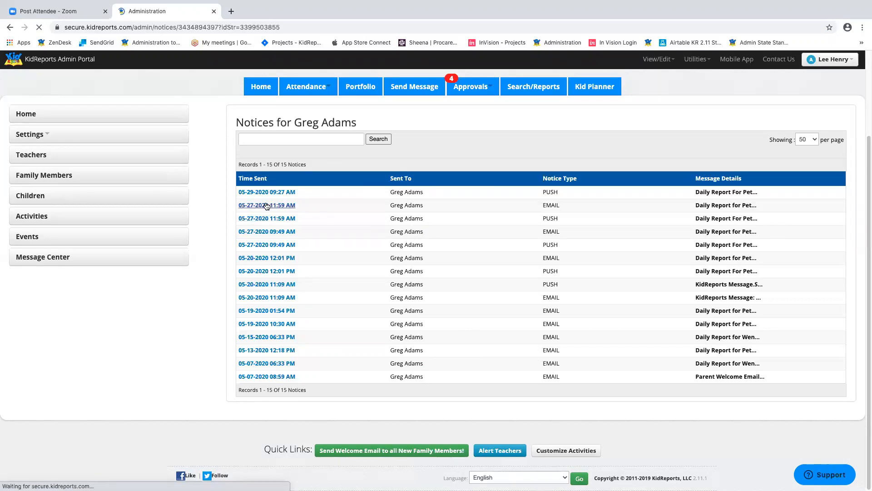
scroll(454, 231, "down", 3)
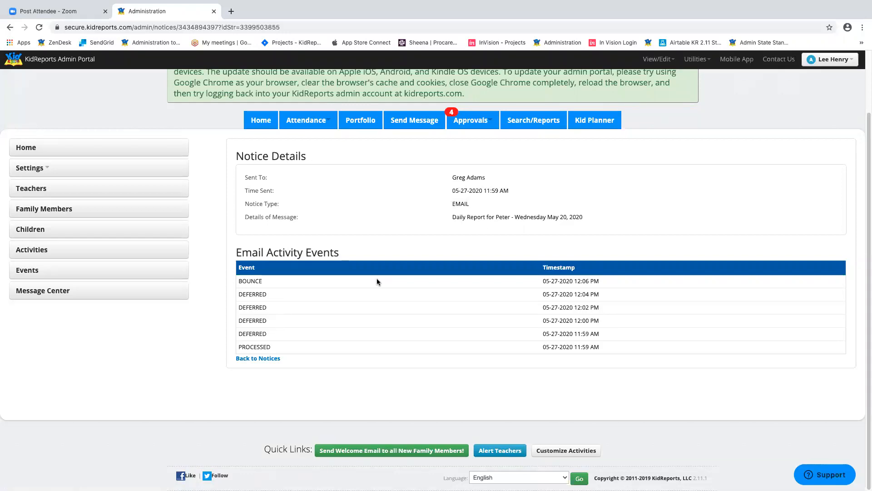
left_click(9, 29)
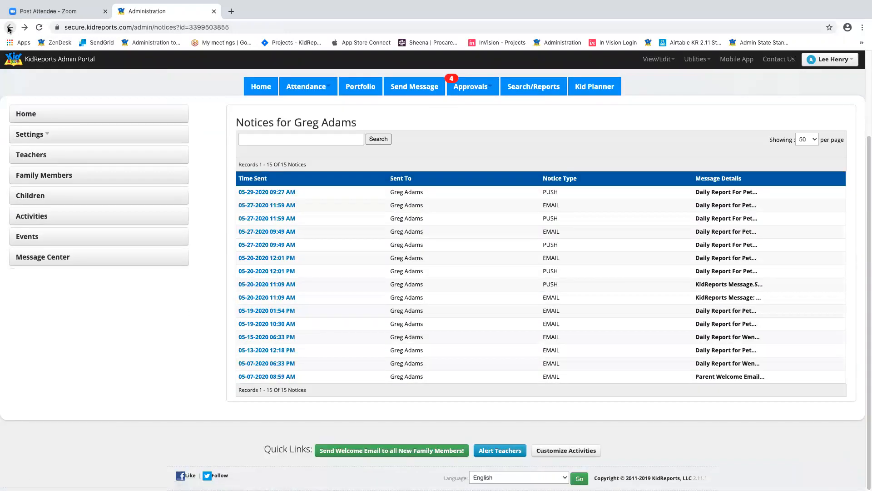
left_click(9, 29)
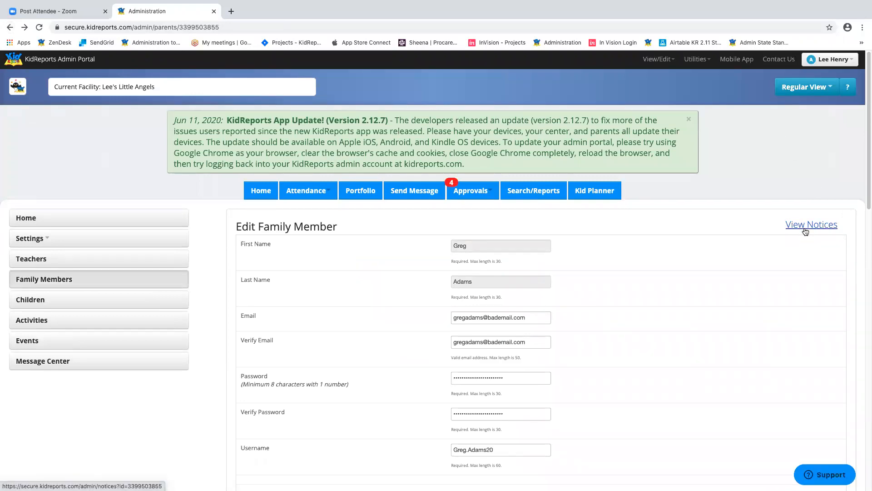
- Look over the family member's password and username fields
scroll(693, 297, "down", 3)
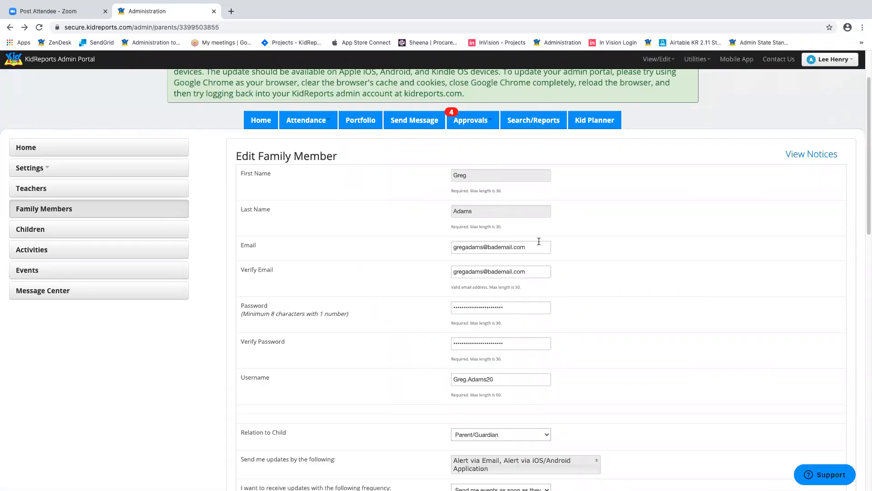
scroll(741, 259, "down", 1)
scroll(741, 261, "down", 3)
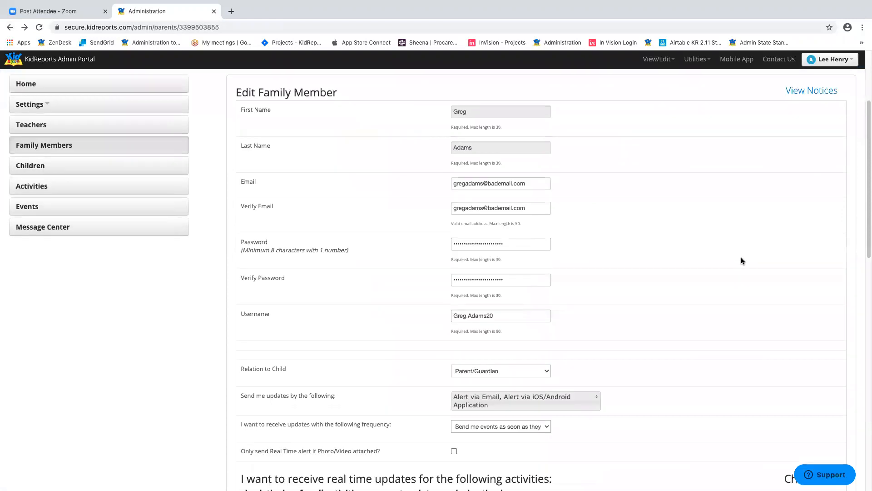
left_click(526, 216)
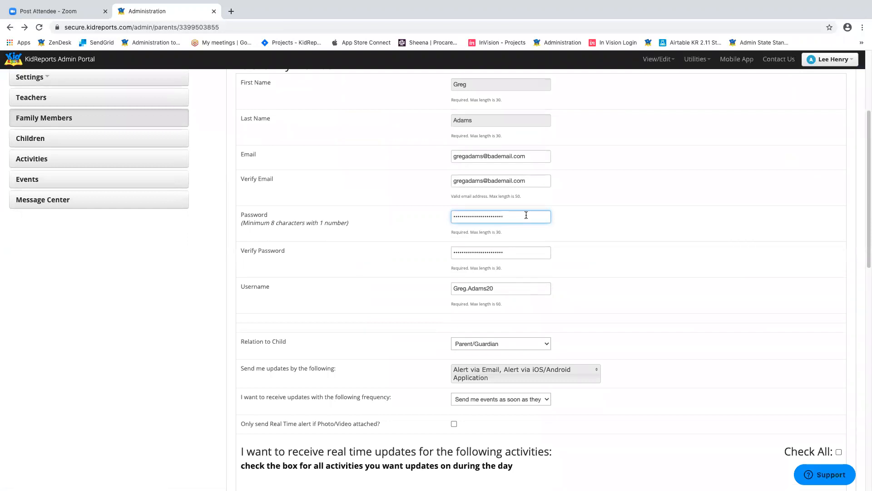
left_click(515, 289)
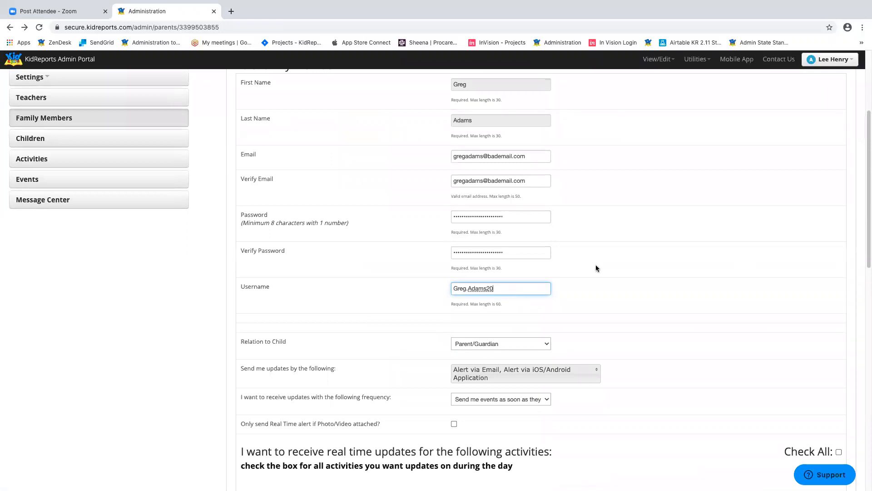
scroll(667, 237, "down", 3)
scroll(737, 191, "up", 3)
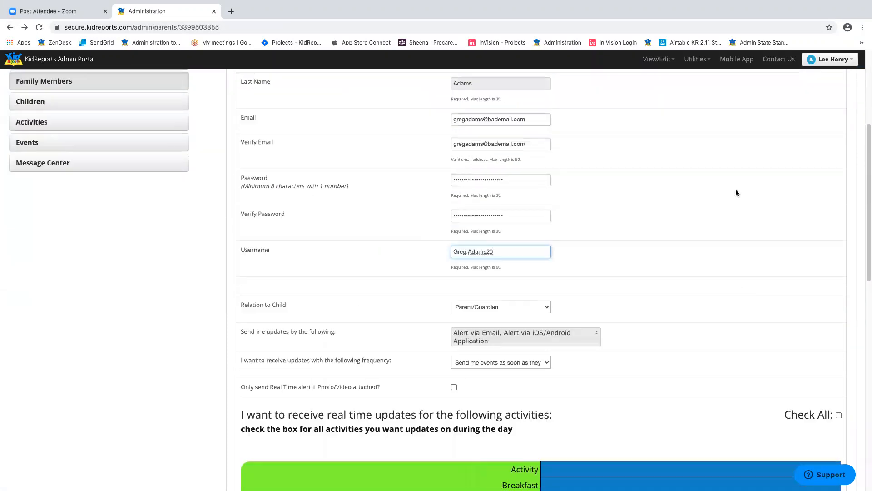
scroll(736, 192, "up", 1)
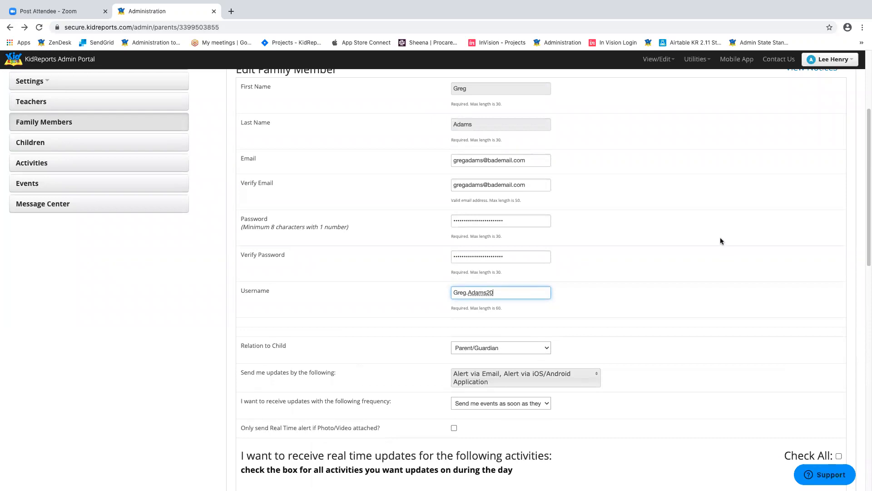
- Select the username value, then show the email, iOS/Android app and text message delivery options
scroll(721, 242, "down", 3)
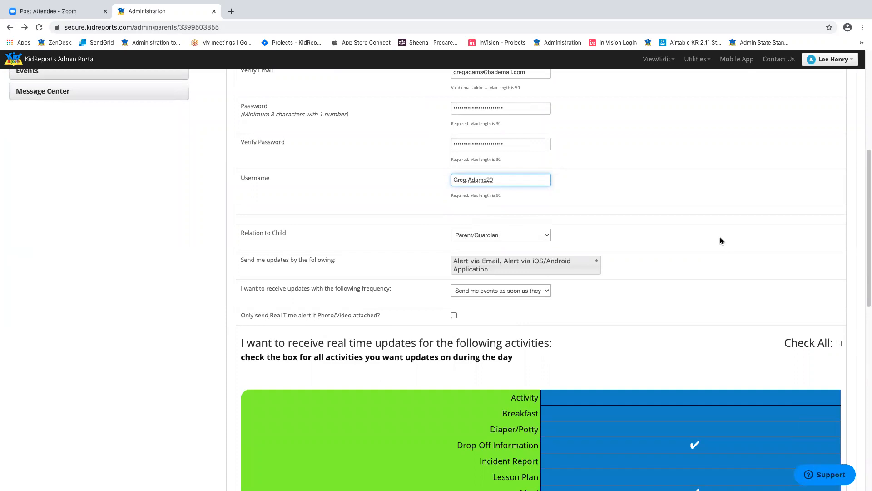
scroll(721, 241, "down", 2)
scroll(721, 241, "up", 5)
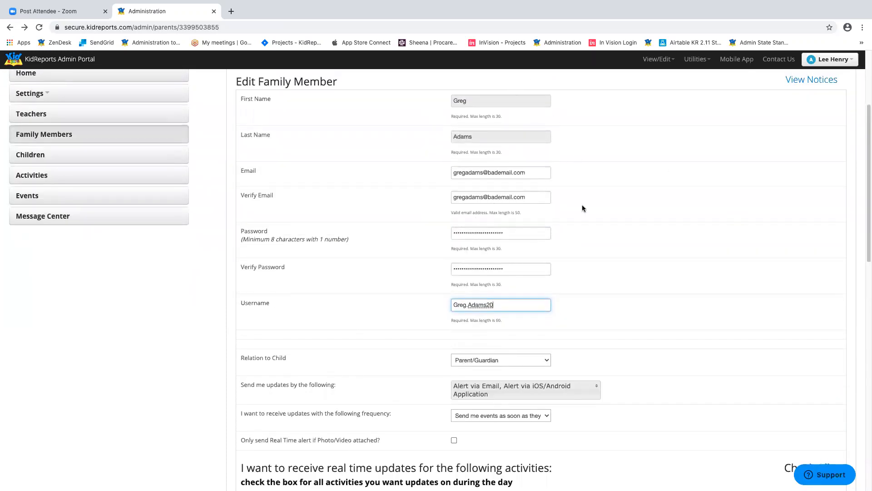
left_click(530, 230)
triple_click(509, 305)
left_click(696, 297)
scroll(696, 296, "down", 4)
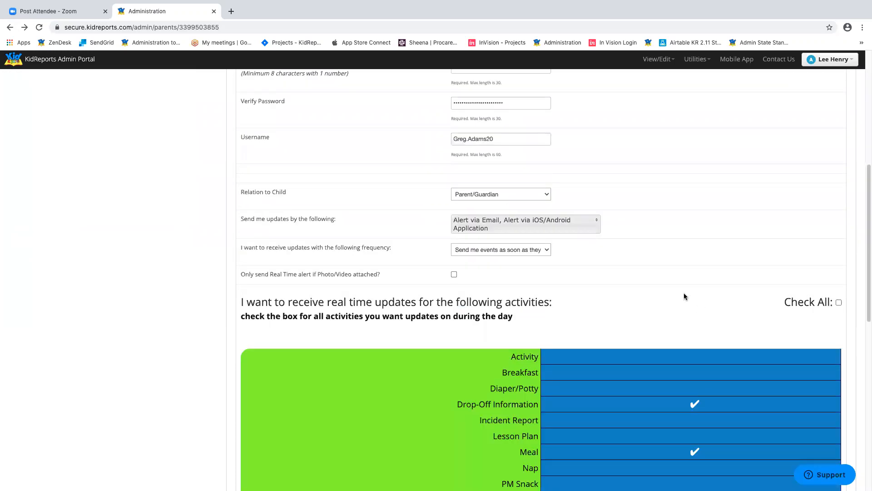
left_click(510, 225)
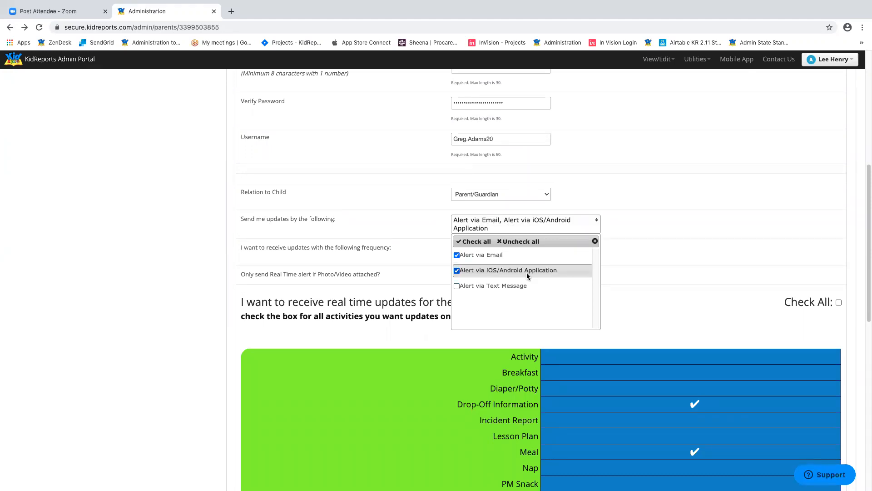
- Close the delivery options unchanged and keep the update frequency at immediate events
left_click(708, 208)
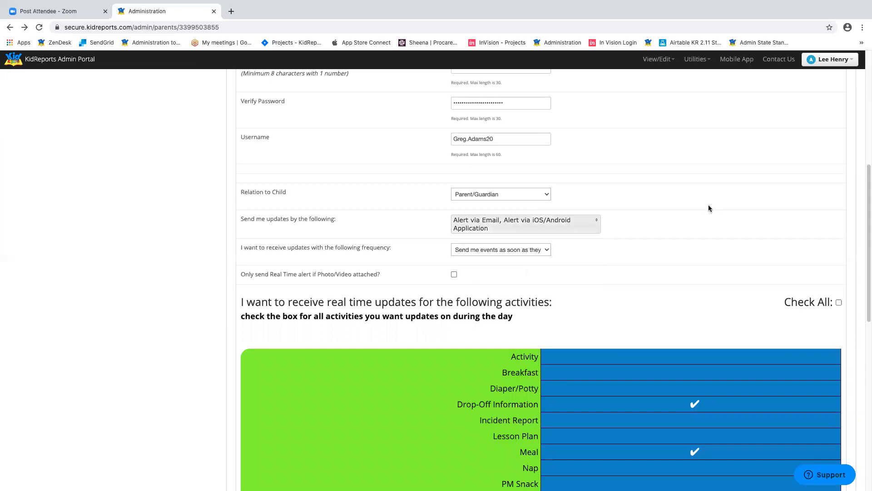
scroll(698, 233, "down", 1)
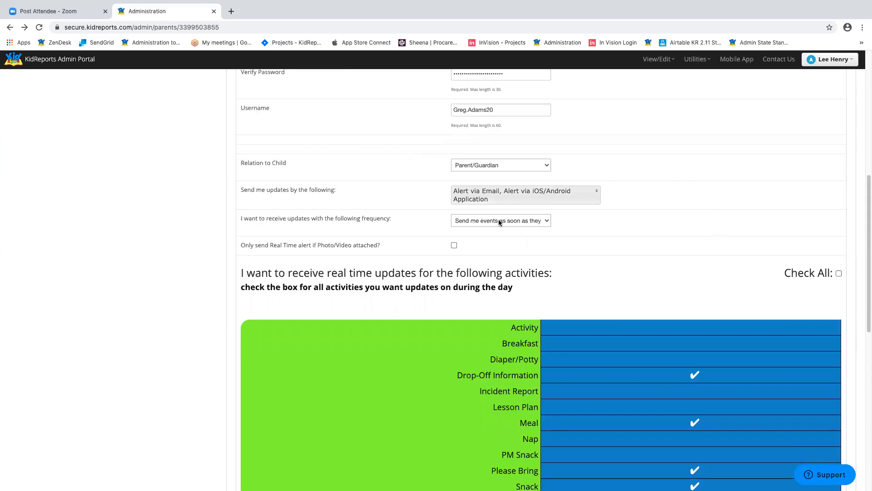
left_click(527, 220)
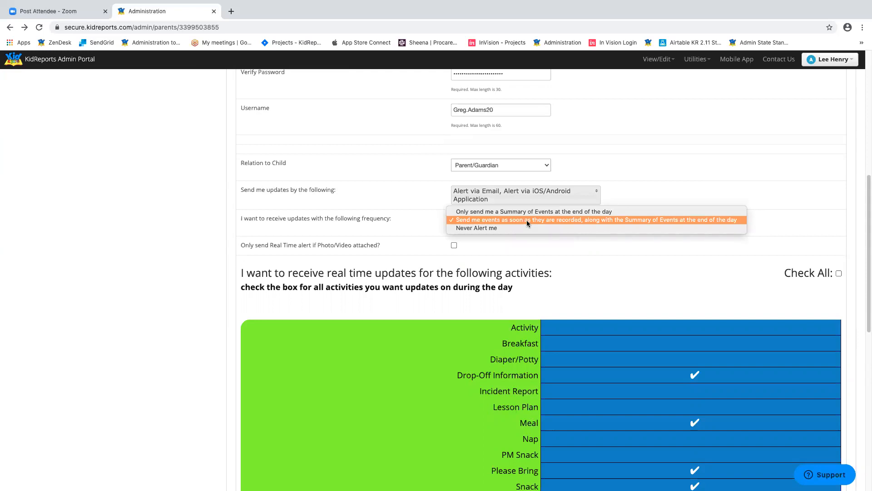
left_click(527, 220)
scroll(722, 274, "down", 4)
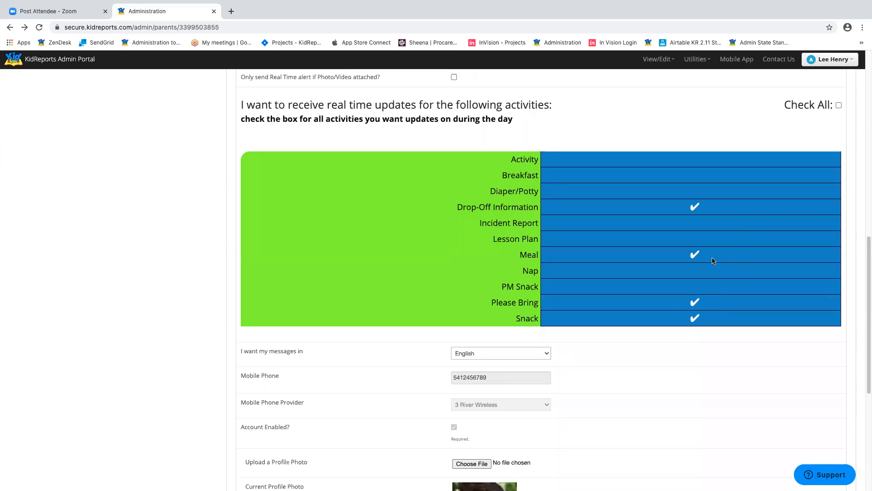
scroll(698, 241, "up", 2)
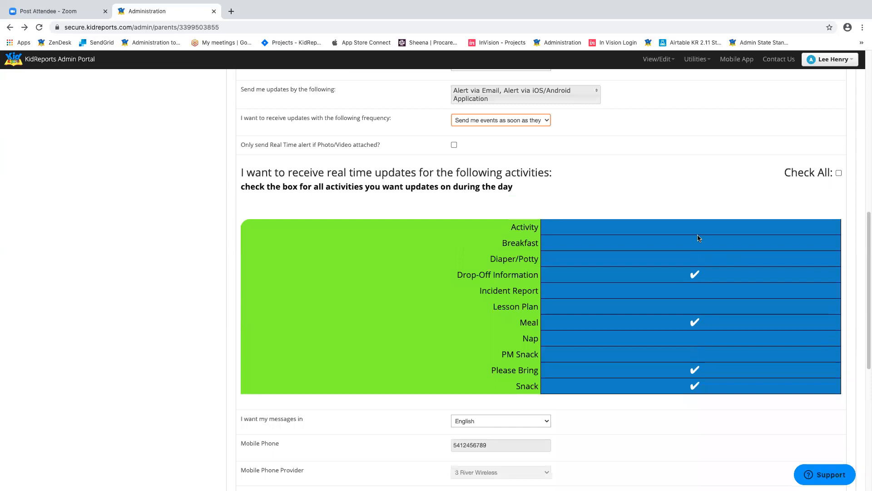
scroll(680, 248, "up", 1)
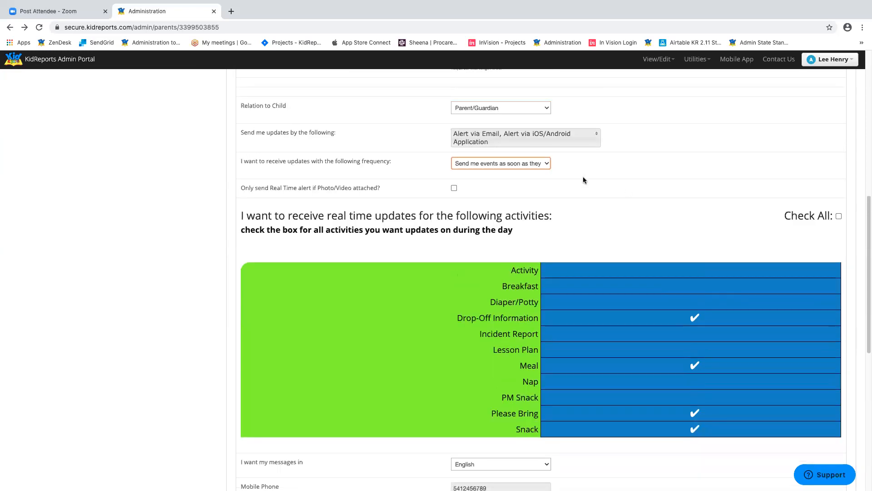
- Recheck the frequency options without changing them and scroll through the rest of the form
left_click(529, 165)
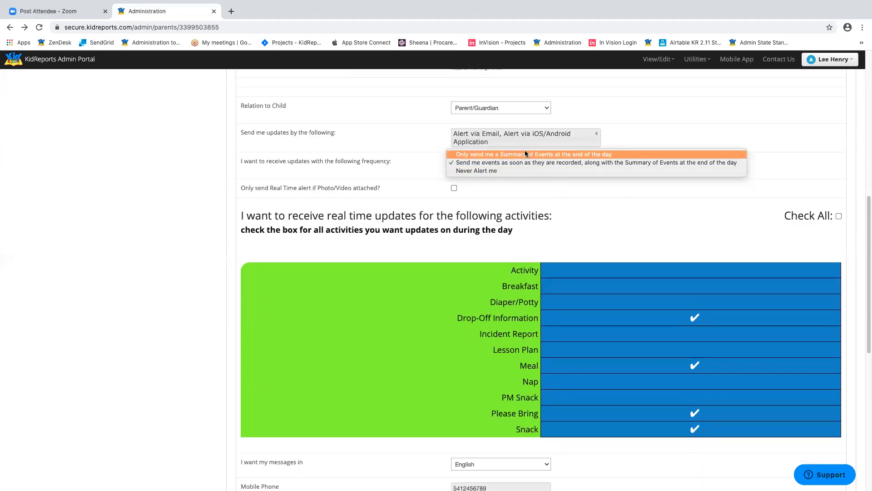
left_click(664, 210)
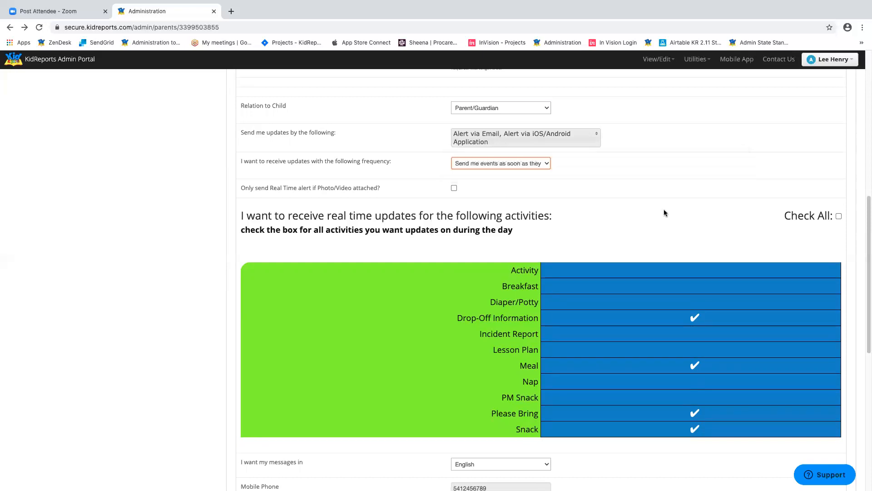
scroll(664, 212, "down", 6)
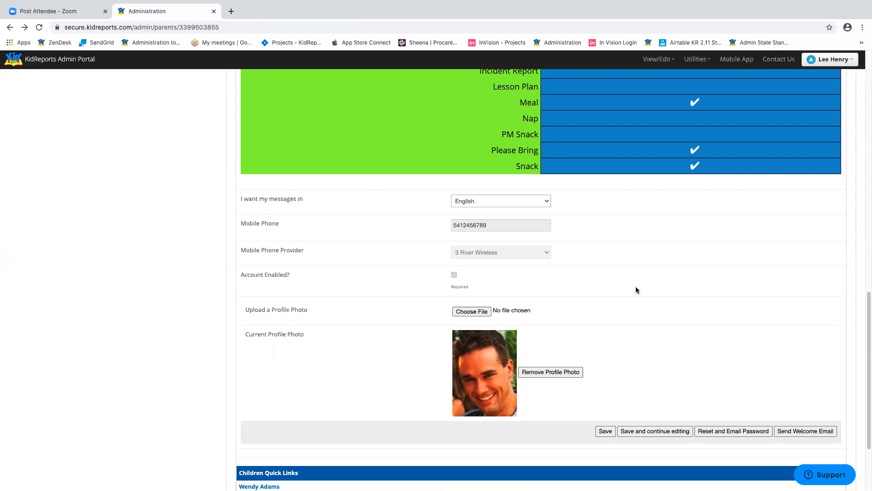
scroll(636, 289, "down", 2)
scroll(636, 290, "down", 2)
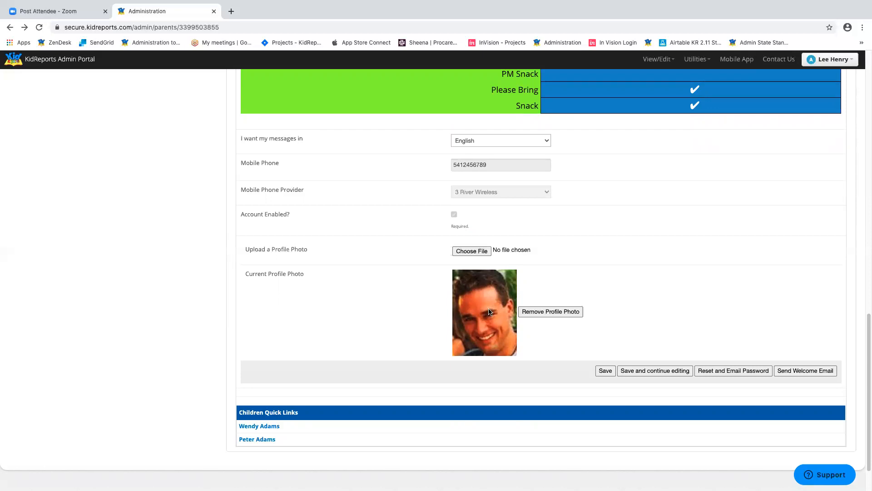
scroll(781, 218, "up", 15)
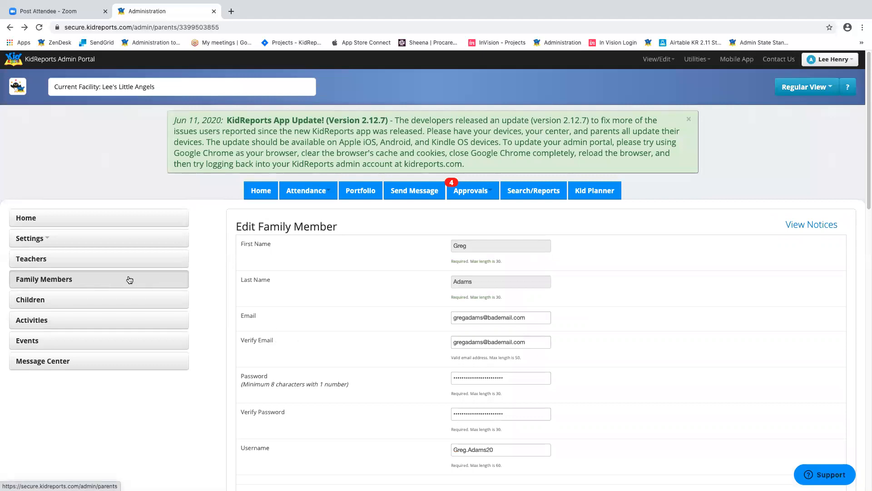
- Go to the Children list and scroll through its 58 children
left_click(70, 296)
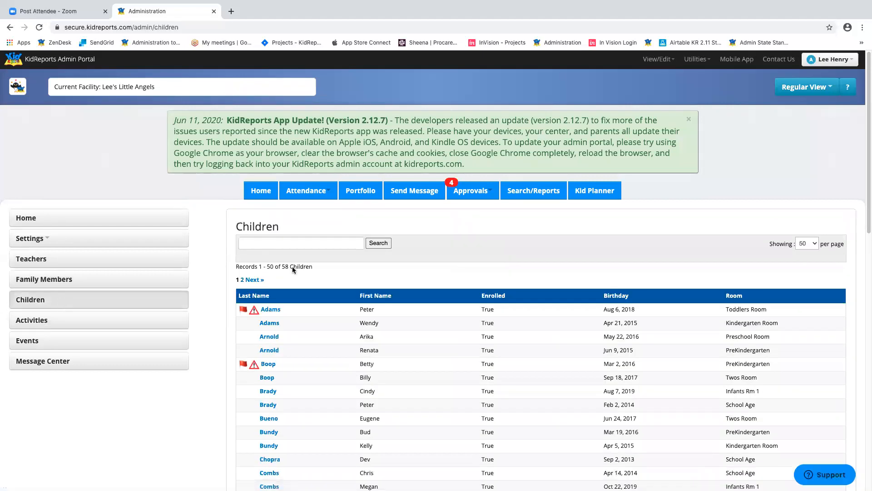
scroll(484, 191, "down", 2)
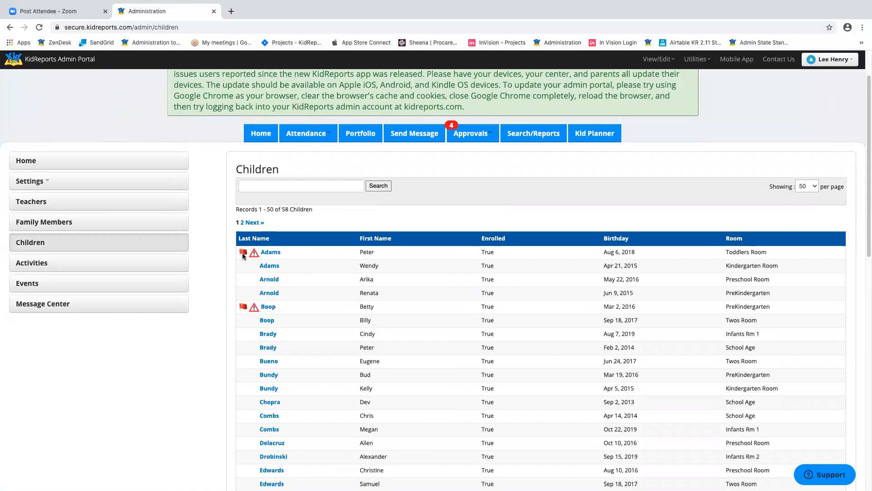
- Open the first Adams child's record and preview the printable daily report for 06/04/2020
left_click(273, 253)
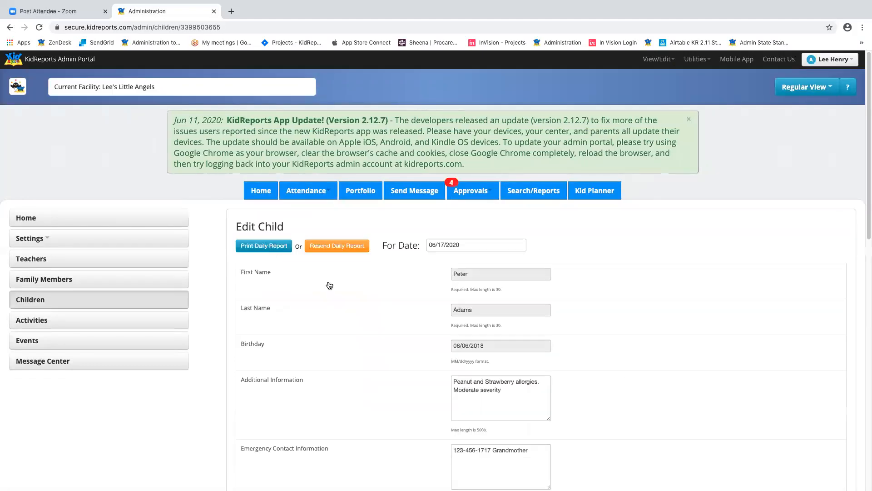
scroll(616, 246, "down", 2)
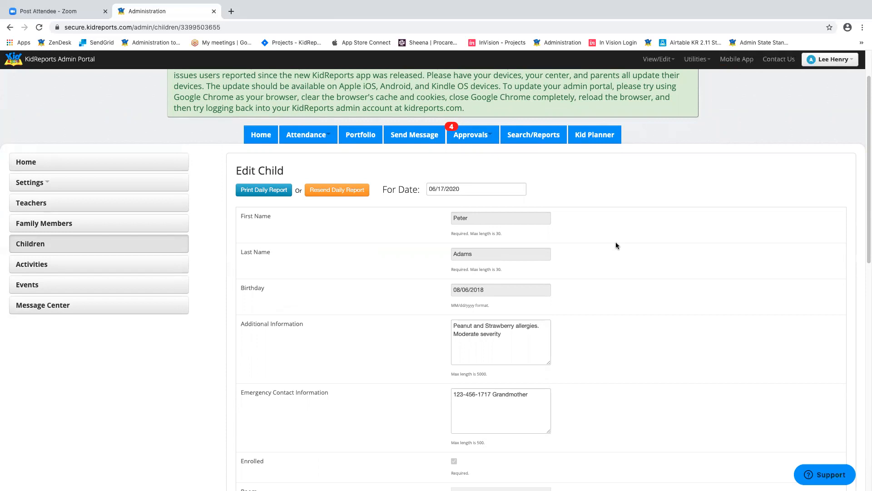
left_click(495, 189)
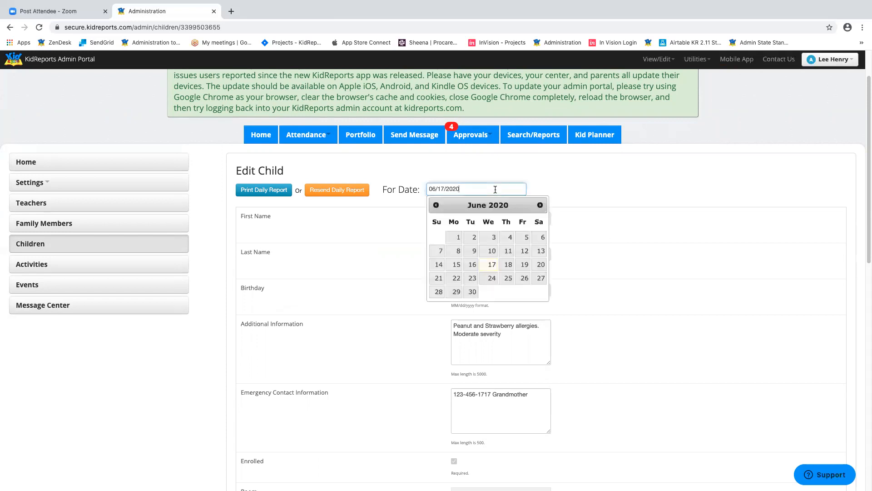
left_click(510, 237)
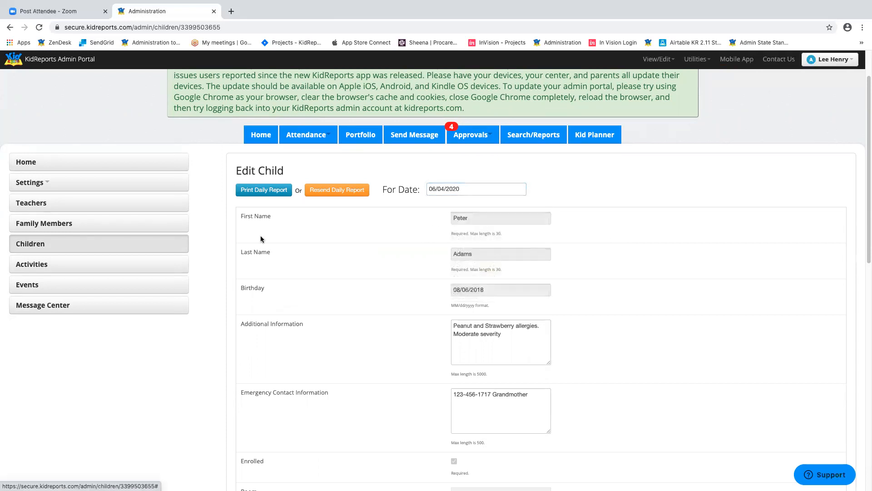
left_click(269, 190)
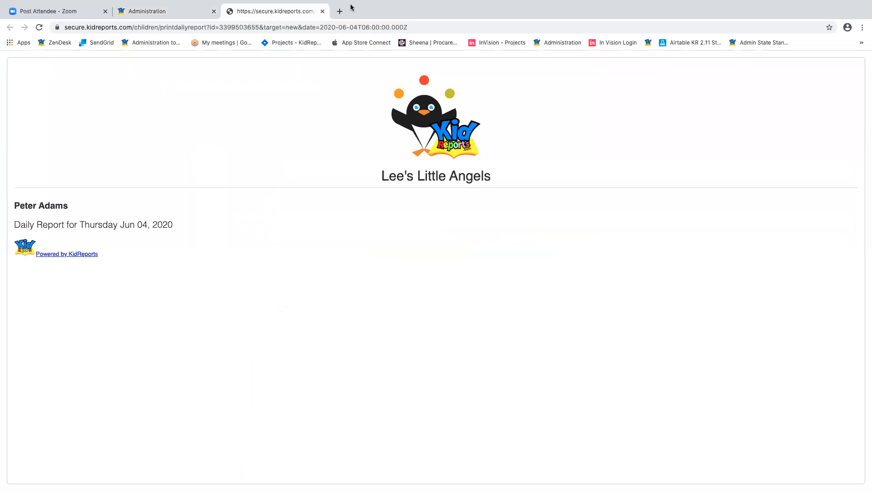
left_click(322, 12)
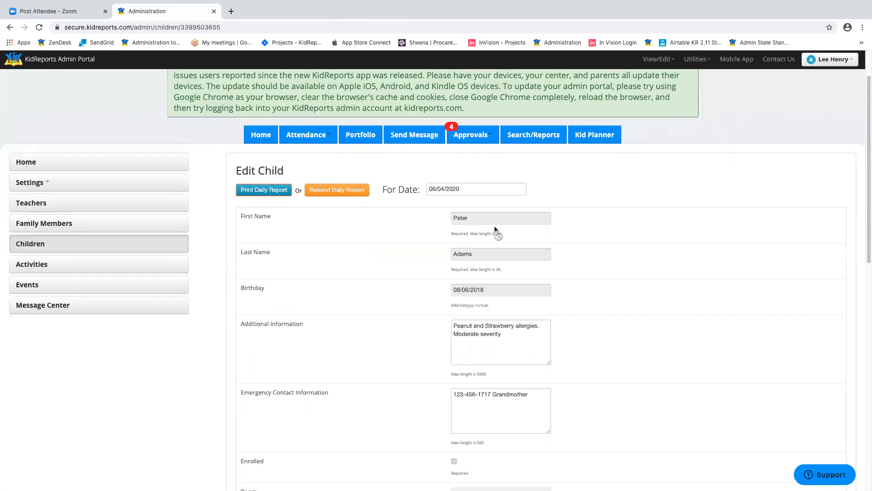
- Preview the printable daily report for 06/03/2020
left_click(468, 188)
left_click(490, 238)
left_click(265, 189)
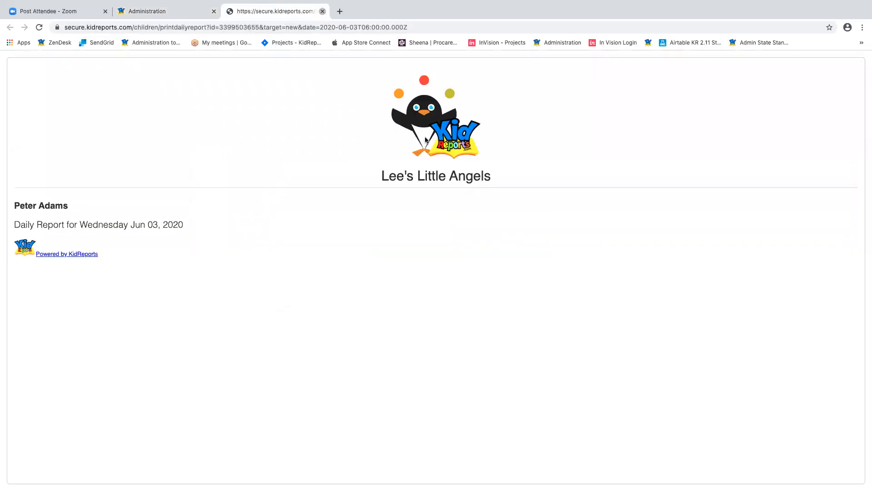
left_click(322, 11)
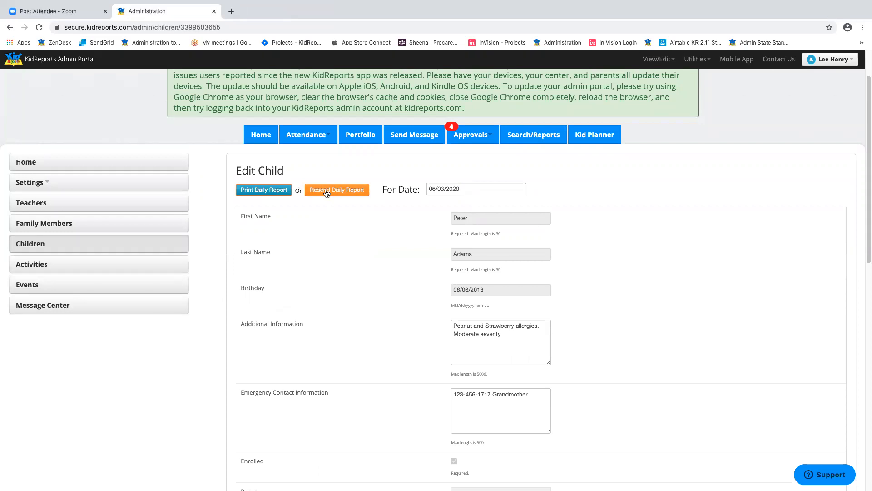
scroll(635, 225, "down", 1)
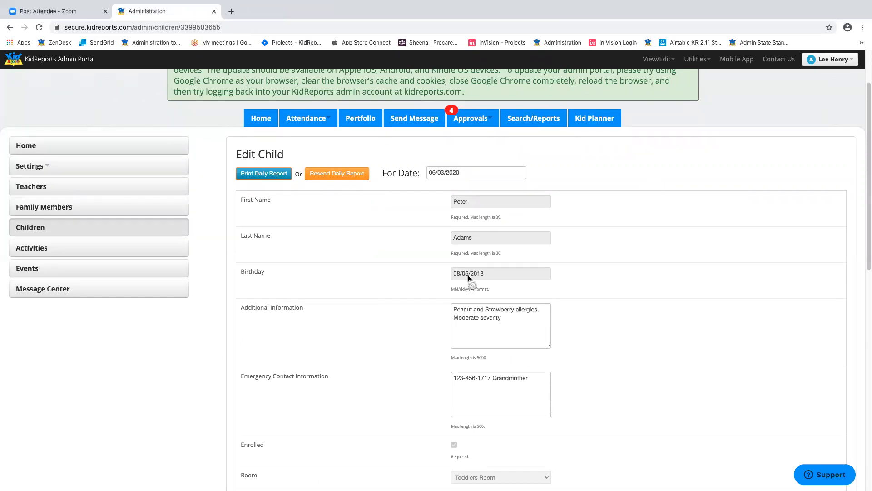
scroll(661, 230, "down", 5)
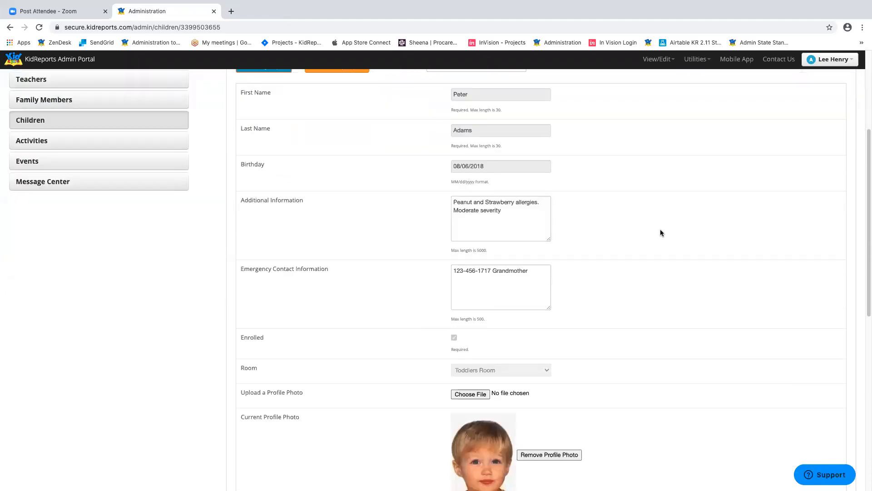
scroll(645, 229, "down", 1)
left_click(522, 209)
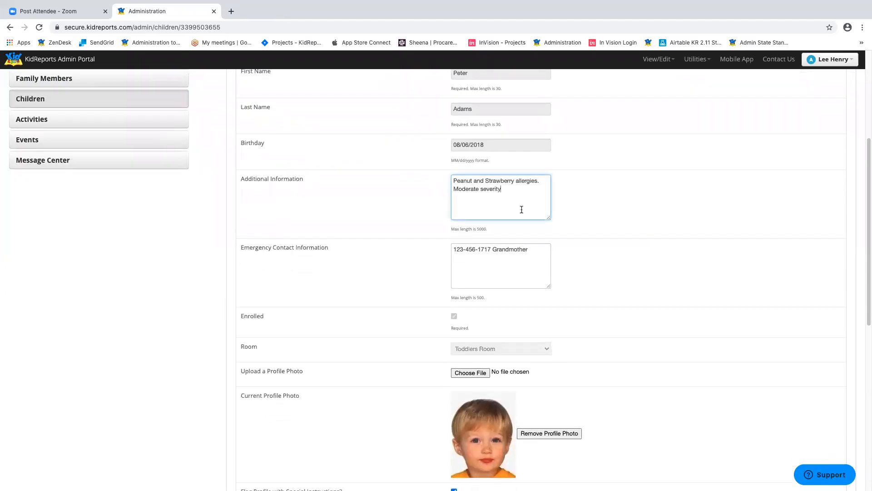
left_click(527, 262)
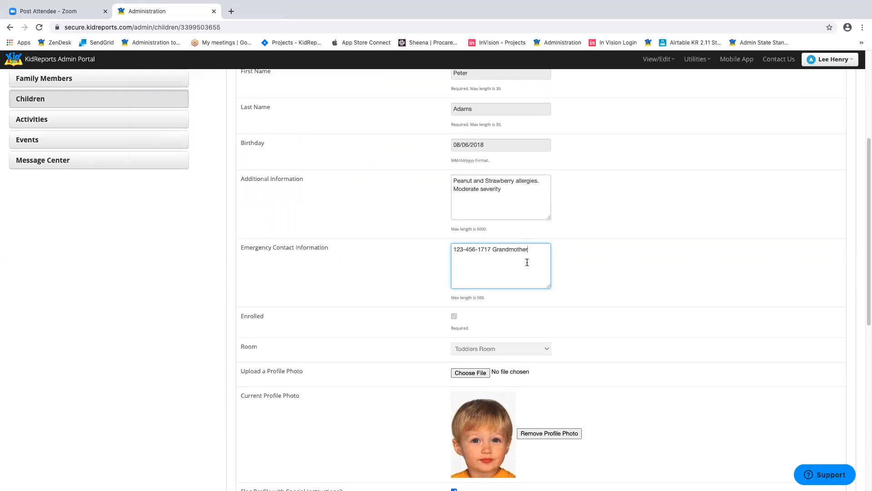
left_click(536, 195)
left_click(483, 254)
left_click(519, 190)
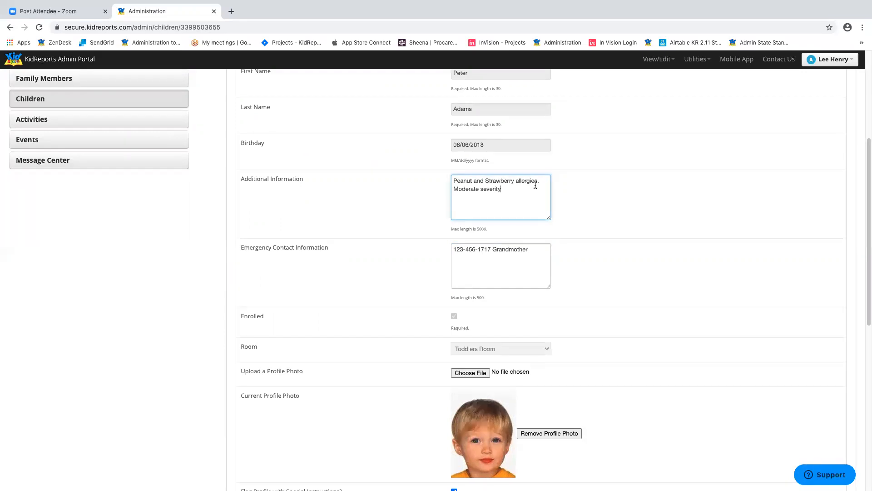
scroll(650, 247, "down", 4)
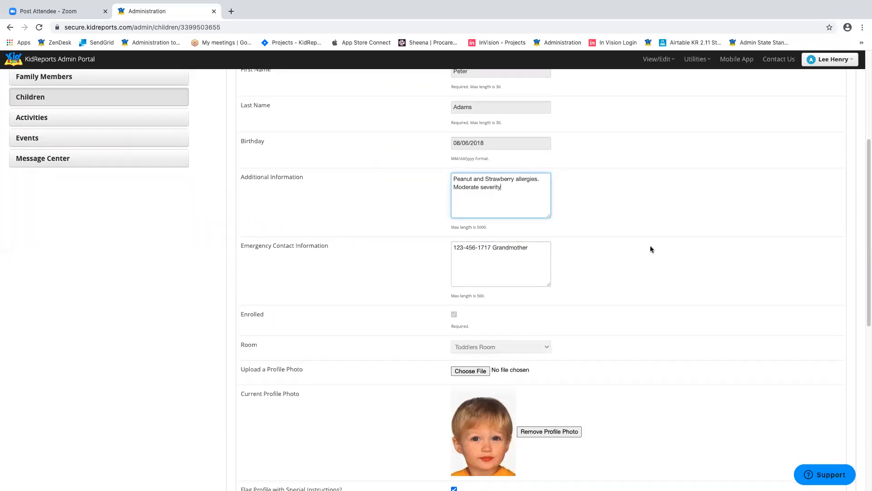
scroll(650, 249, "down", 2)
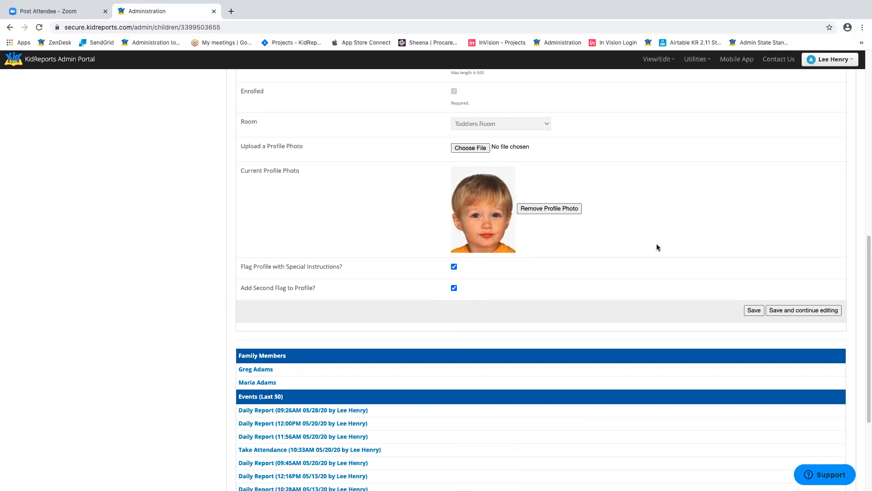
scroll(657, 248, "up", 3)
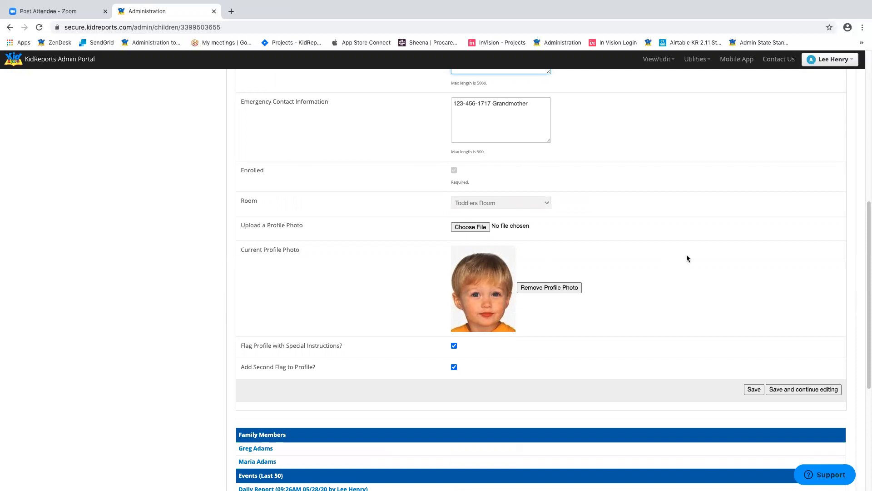
scroll(684, 259, "down", 5)
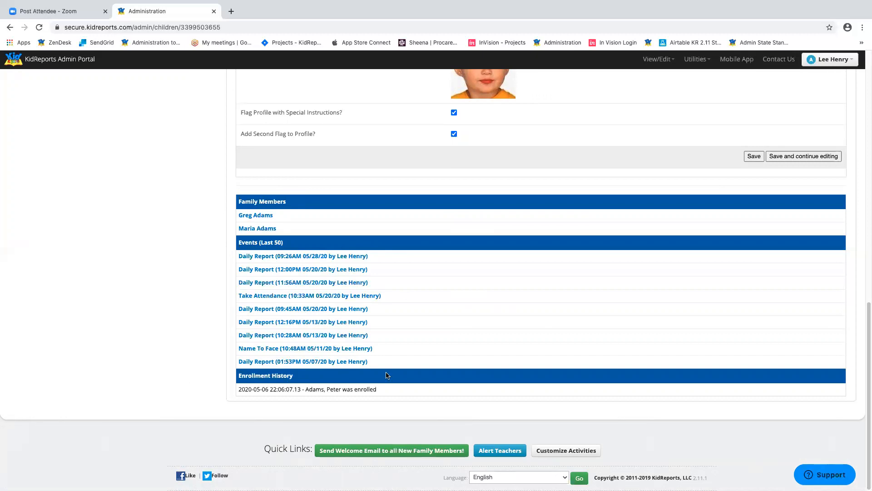
scroll(504, 348, "up", 15)
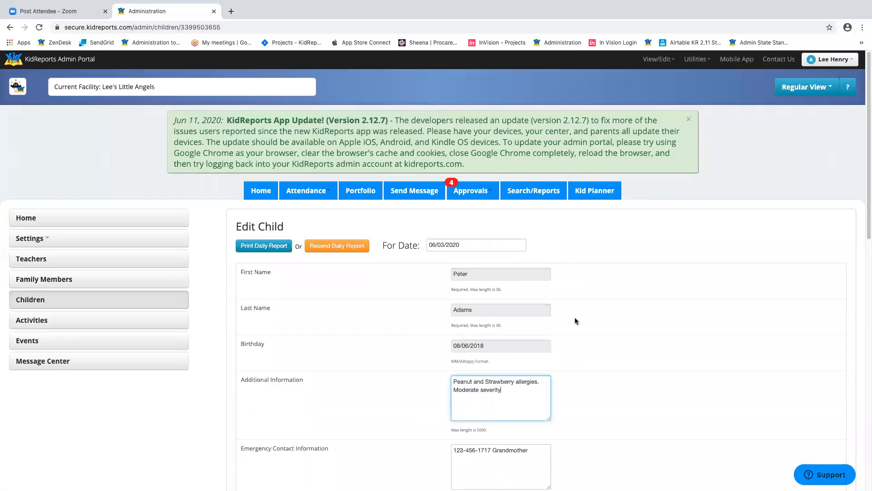
- Search the Events list by the child's name, narrowing 4031 events to 38
left_click(34, 344)
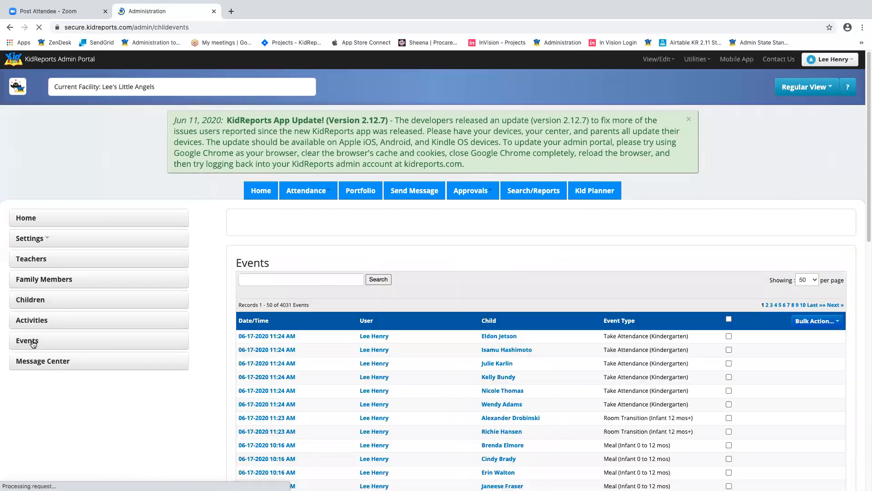
scroll(429, 211, "down", 3)
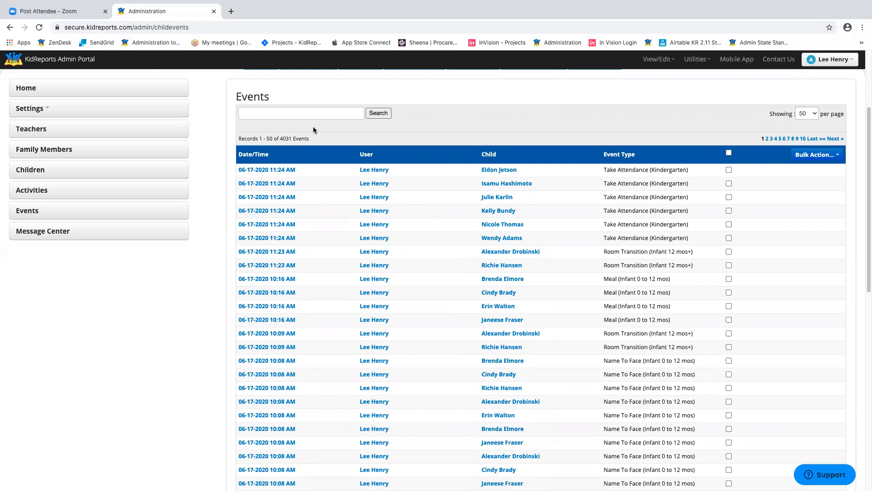
left_click(322, 112)
type("betty boop")
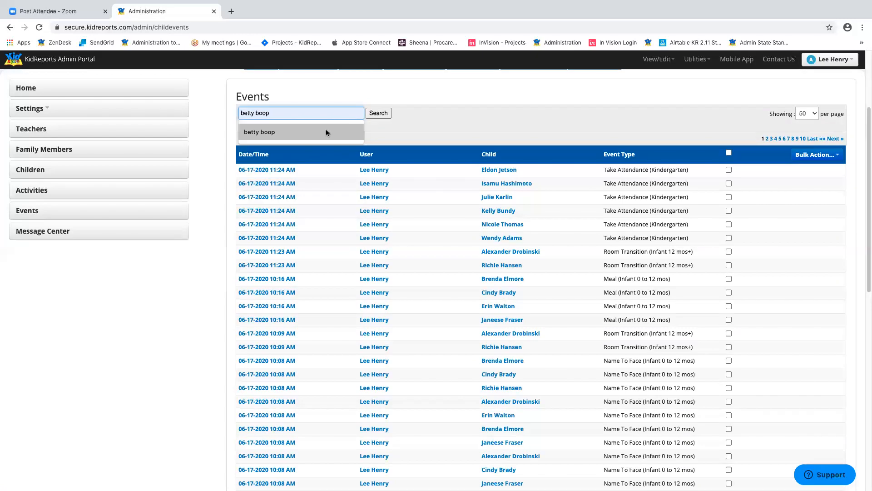
left_click(326, 129)
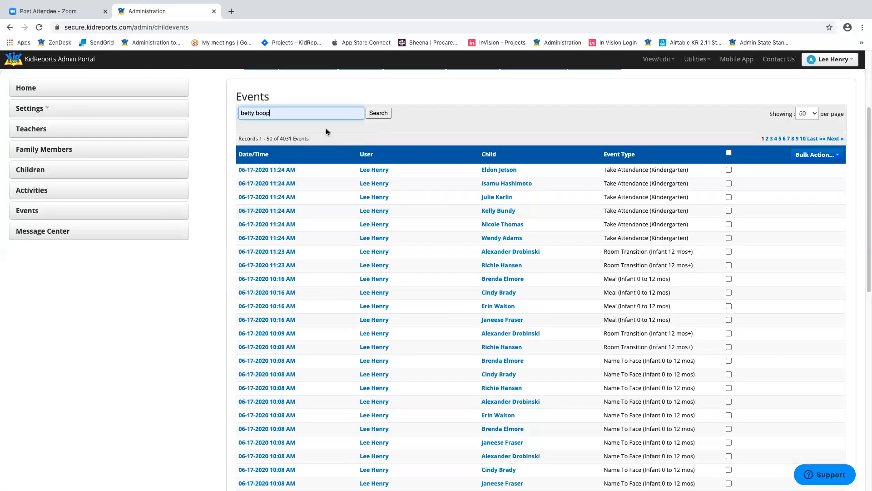
left_click(382, 113)
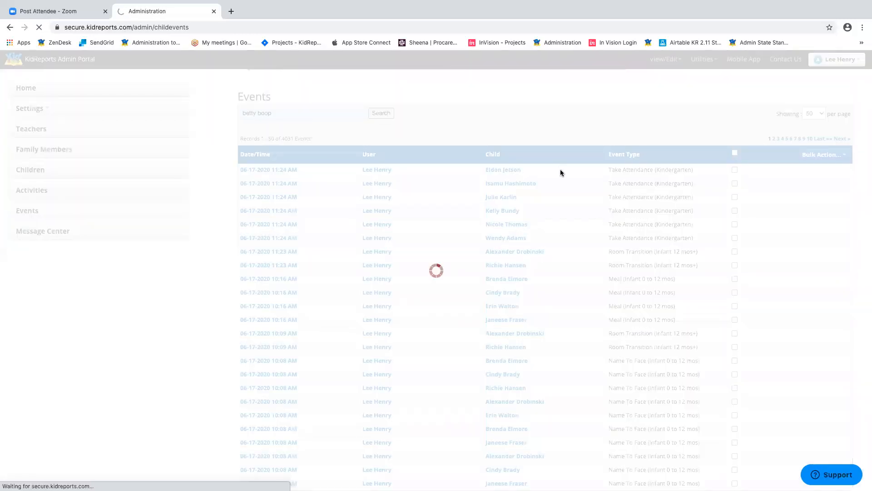
scroll(557, 204, "down", 4)
scroll(555, 233, "down", 5)
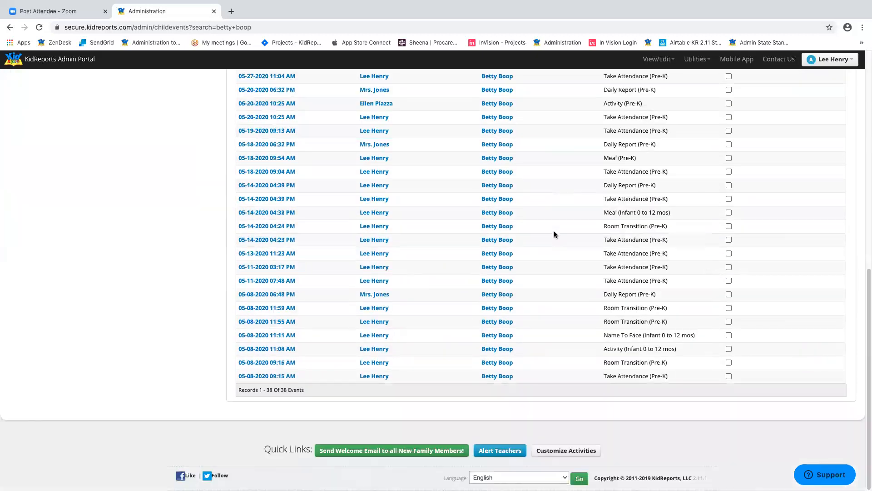
scroll(555, 231, "up", 3)
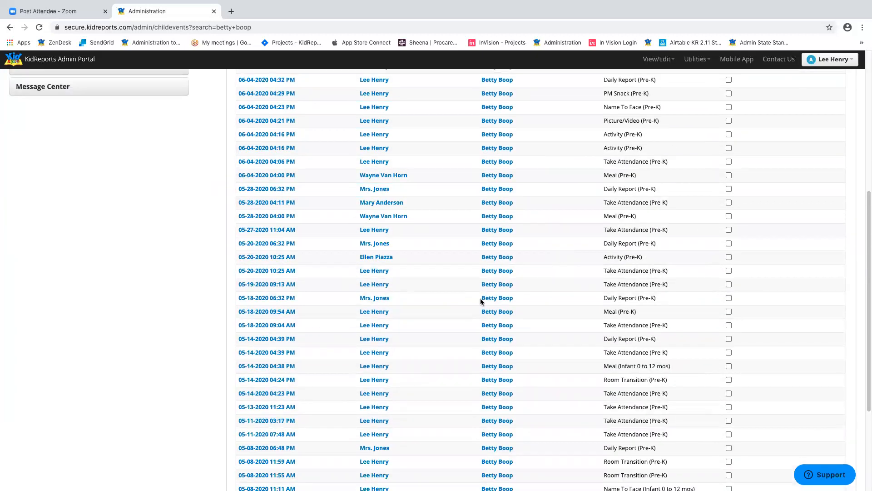
scroll(481, 302, "down", 3)
scroll(482, 302, "up", 7)
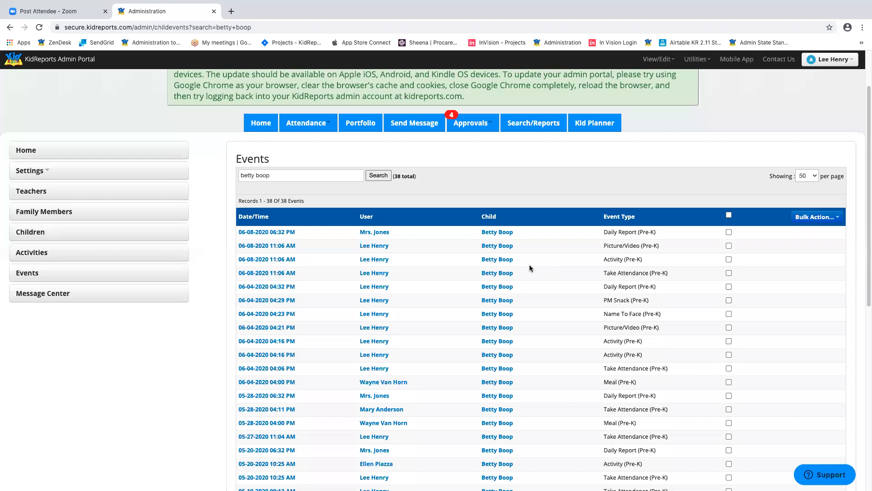
- Open the Message Center, declining the reminder
left_click(70, 297)
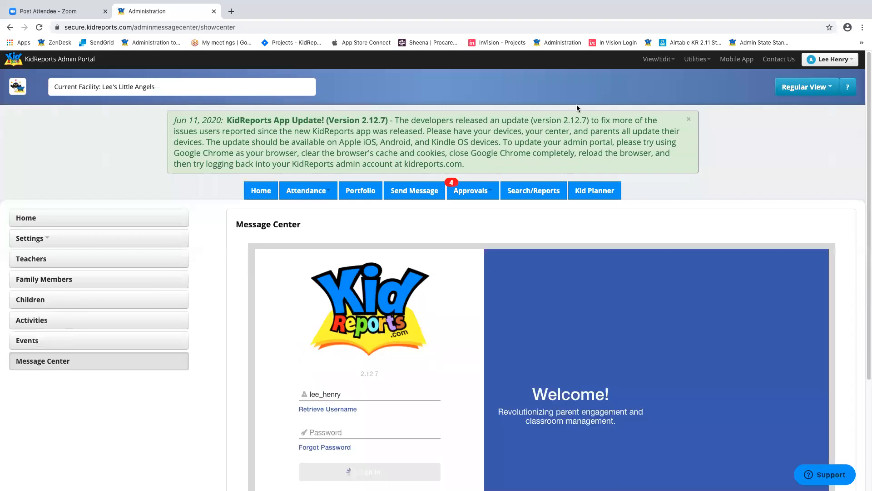
scroll(763, 165, "down", 2)
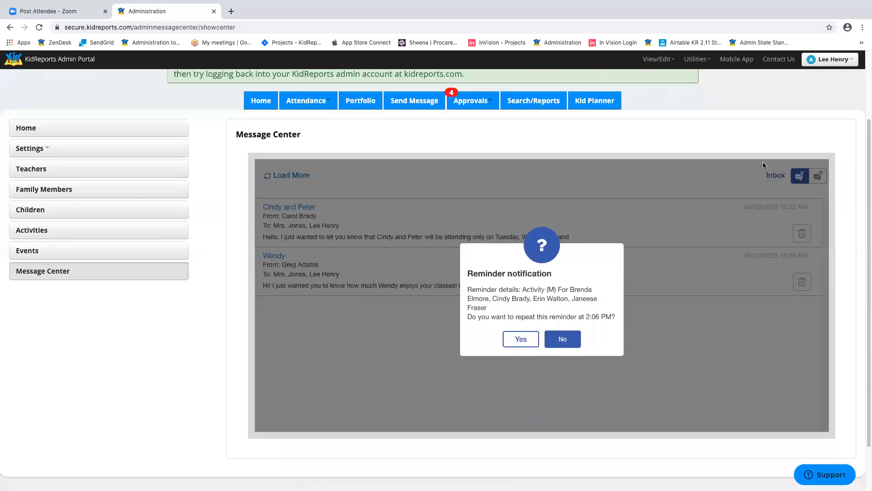
left_click(569, 344)
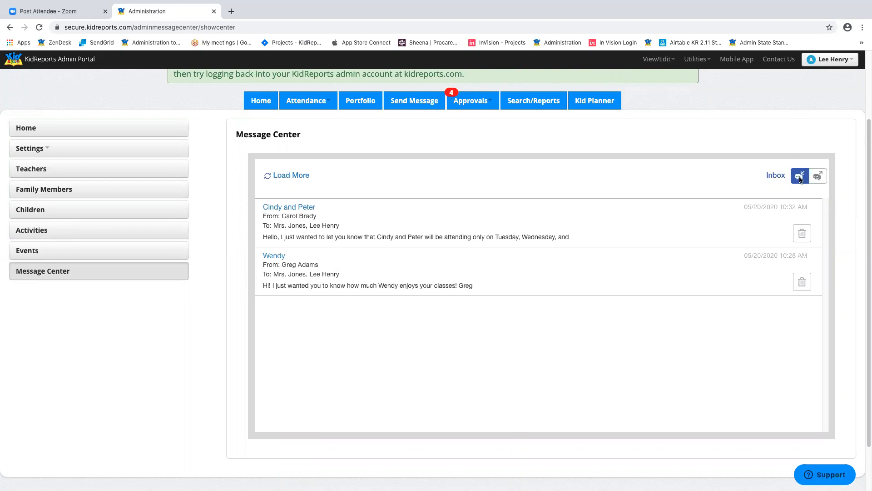
- Switch to Sent messages, read the New message, and return to the list
left_click(817, 176)
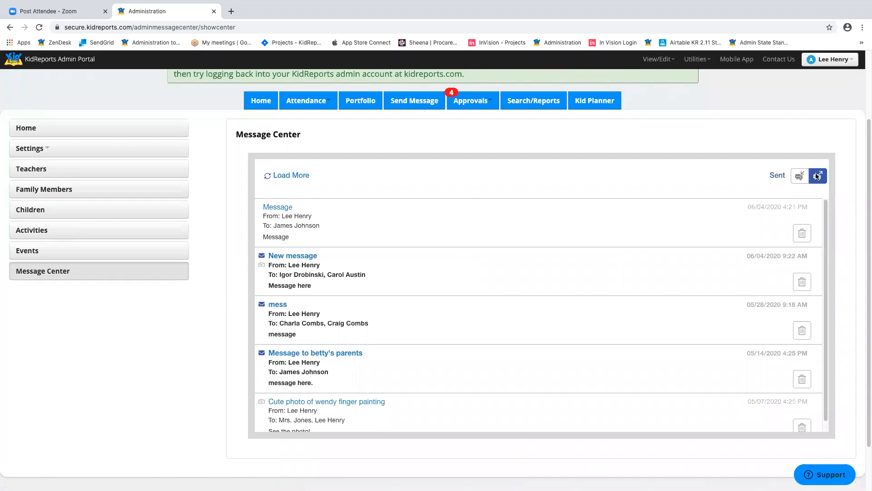
left_click(293, 255)
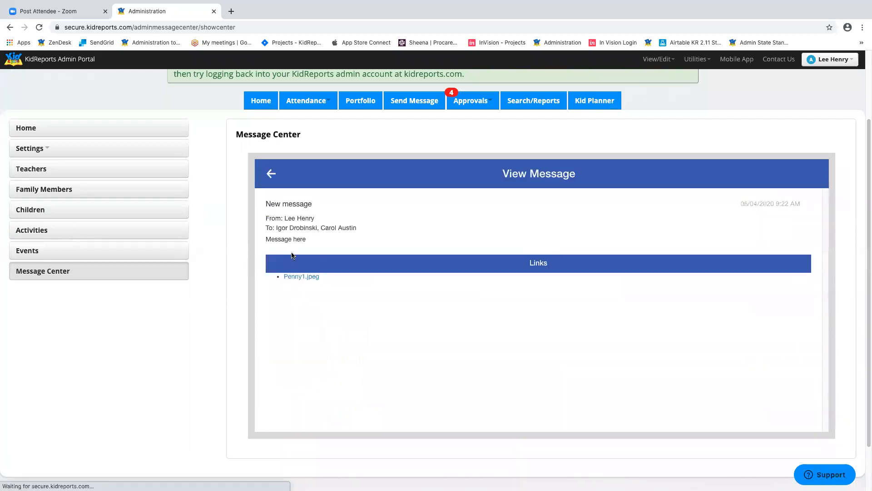
left_click(272, 175)
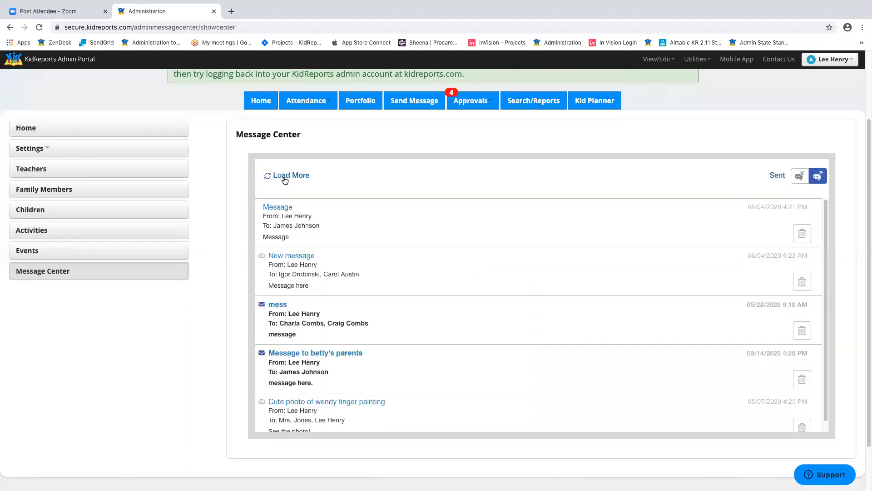
scroll(438, 224, "down", 1)
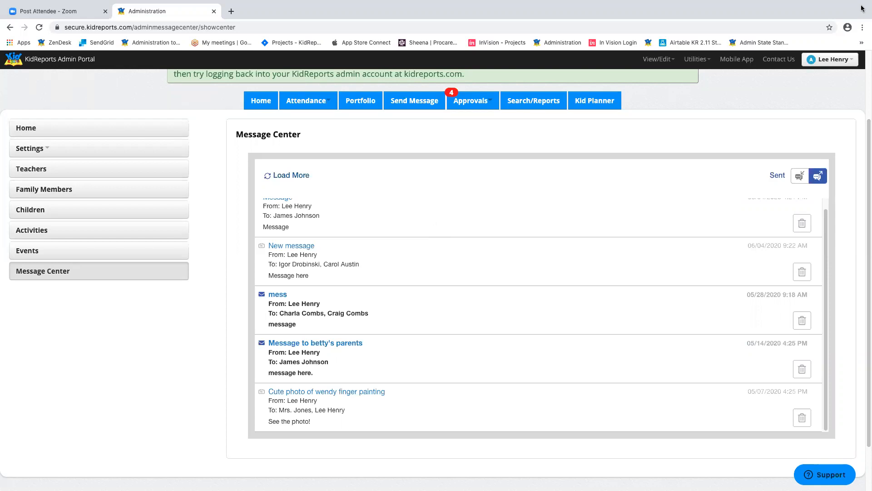
scroll(444, 164, "up", 3)
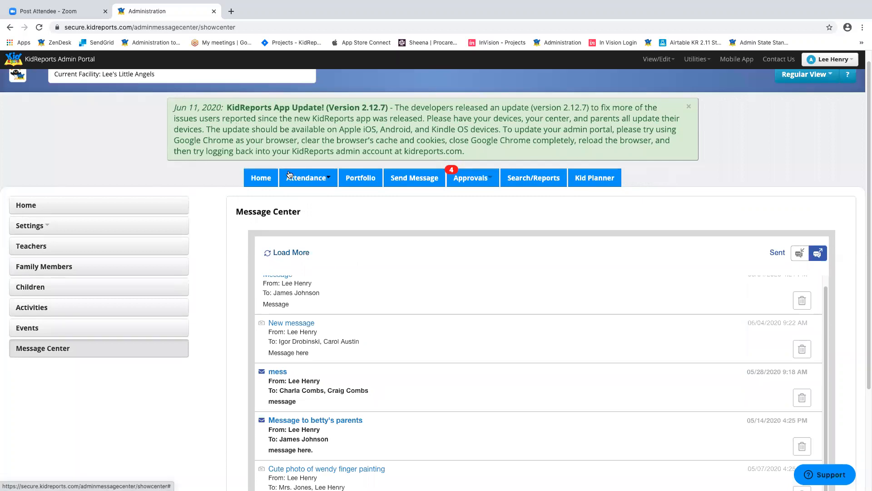
- View Alert Teachers, keeping All Teachers in Facility, then return to Send Message
left_click(407, 179)
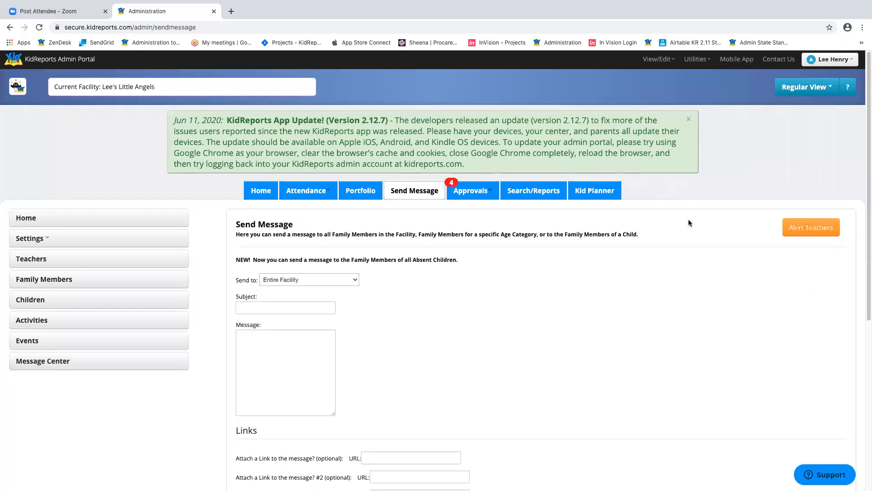
scroll(714, 202, "down", 3)
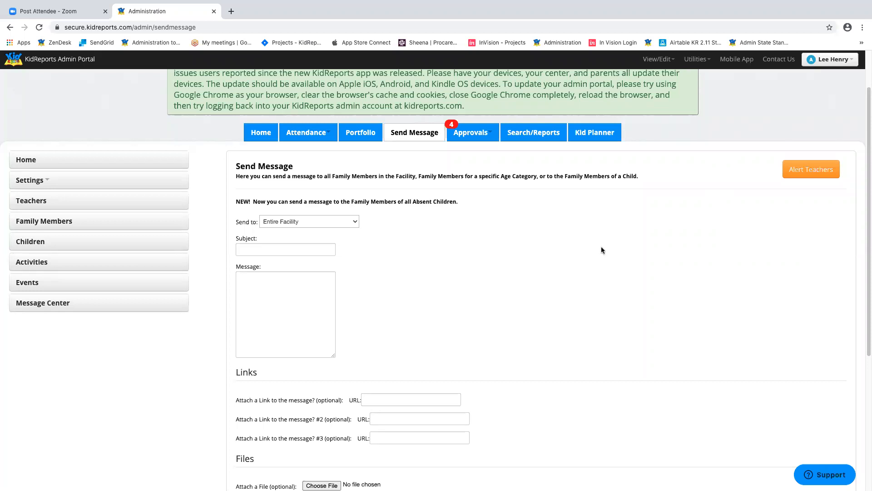
left_click(797, 175)
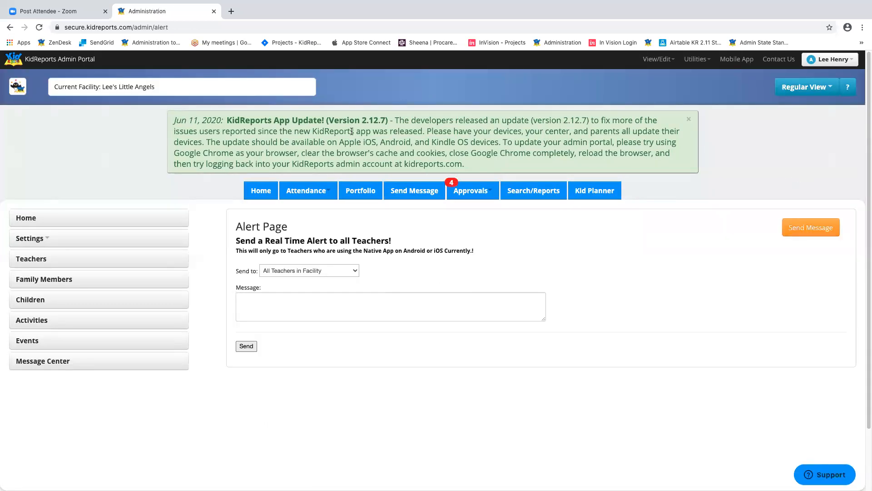
left_click(347, 271)
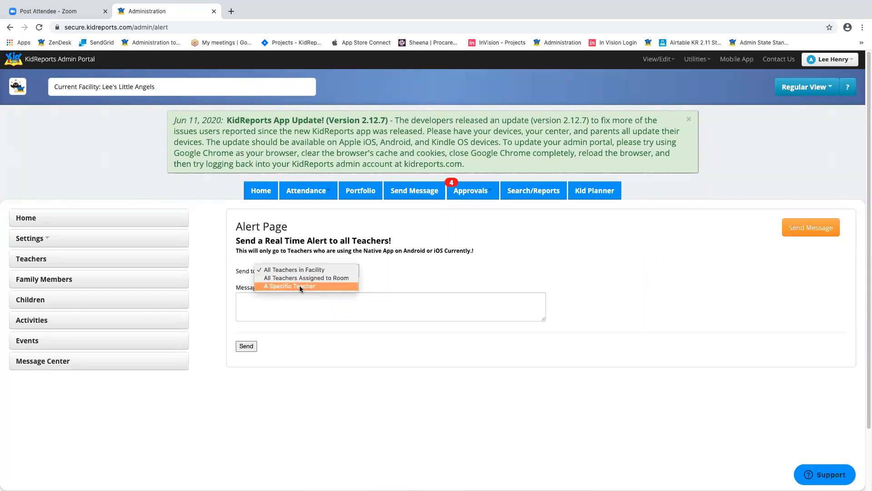
left_click(370, 306)
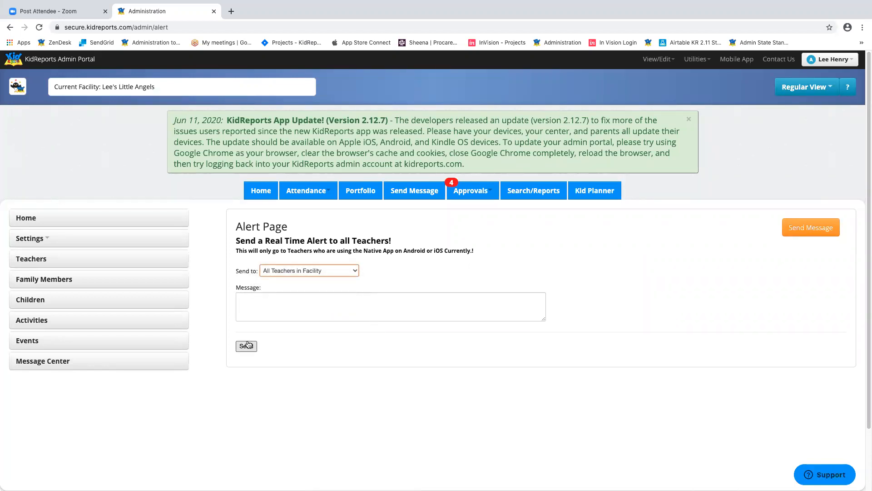
left_click(411, 190)
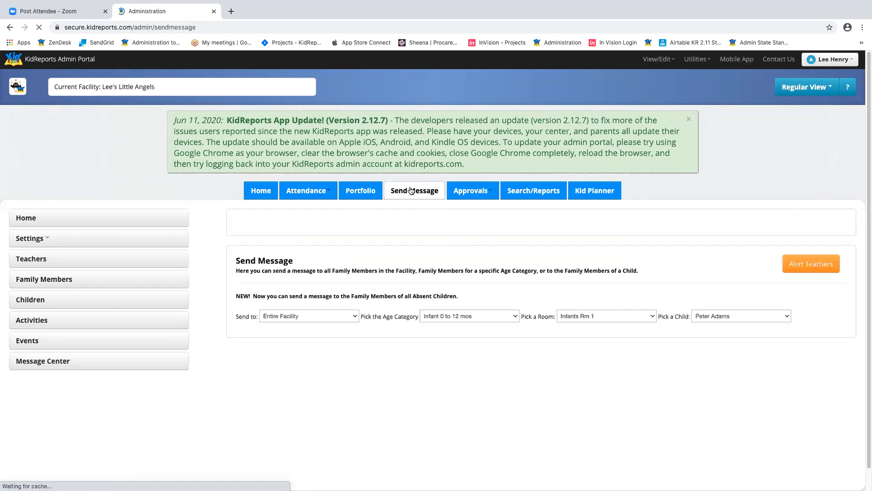
- Address the message to the families of all absent children
scroll(659, 239, "down", 2)
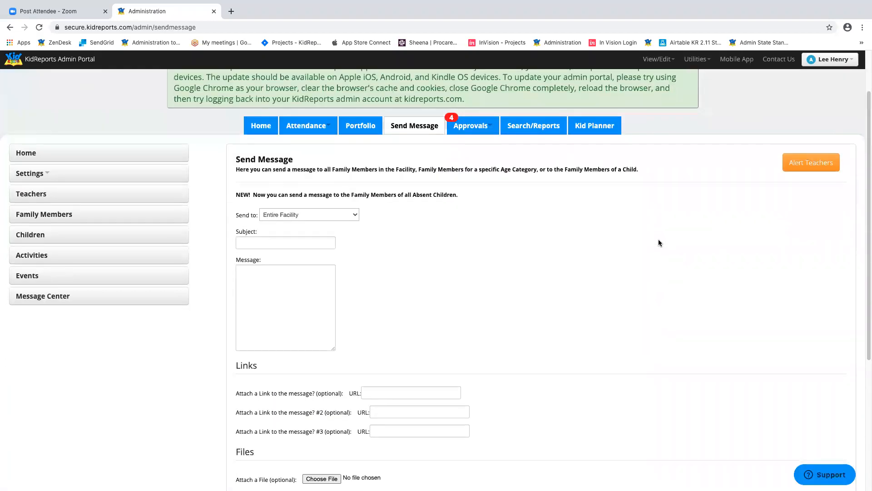
scroll(660, 241, "down", 1)
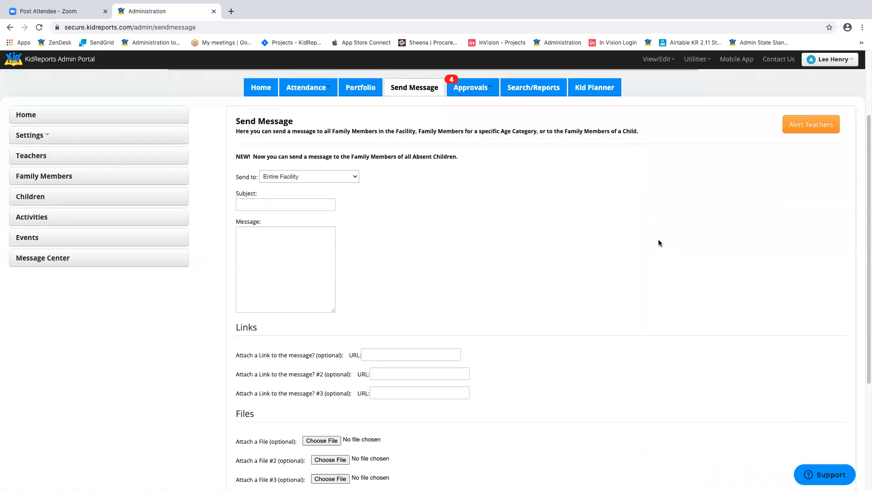
left_click(348, 174)
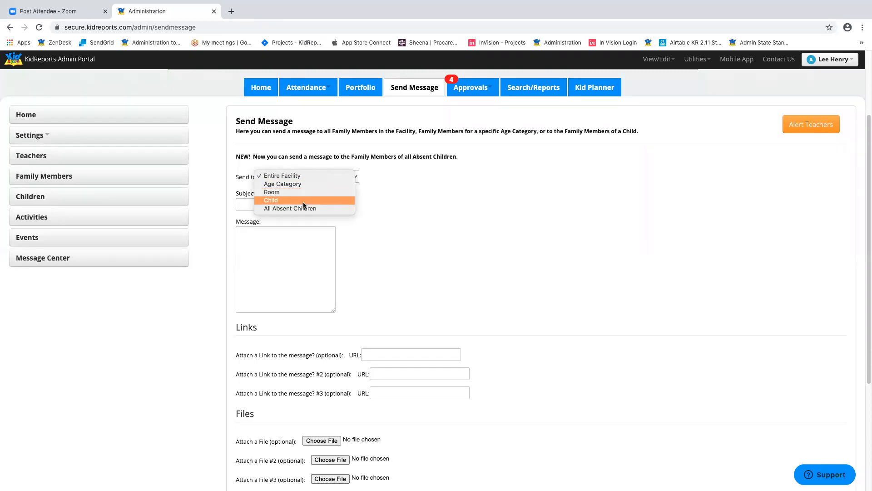
left_click(327, 210)
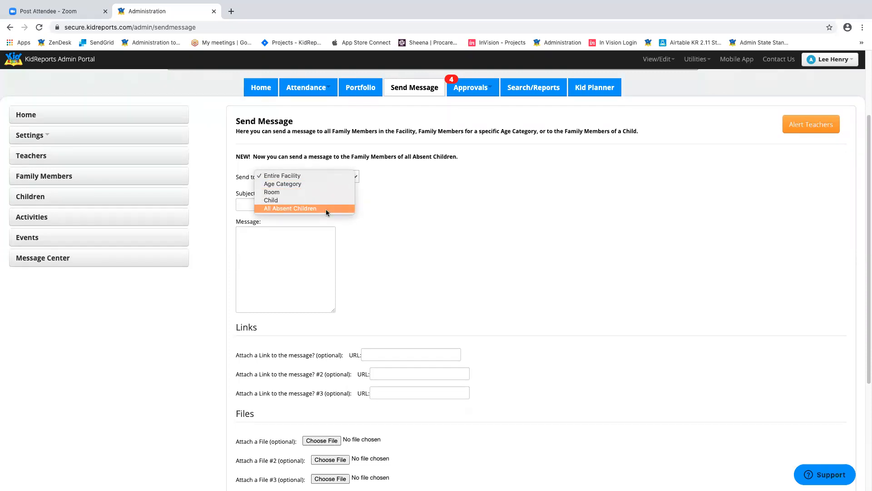
- Change the Send to recipients from All Absent Children to Entire Facility
scroll(617, 257, "down", 10)
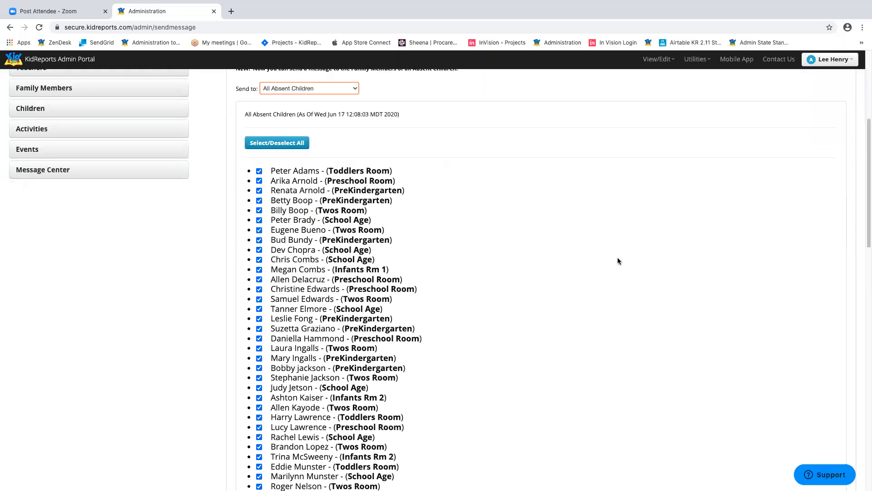
scroll(628, 268, "up", 4)
scroll(627, 268, "up", 2)
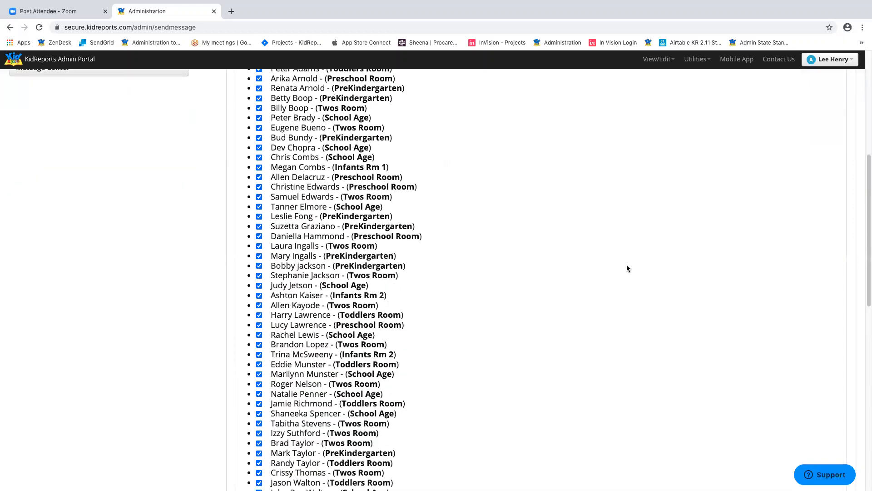
scroll(627, 268, "up", 8)
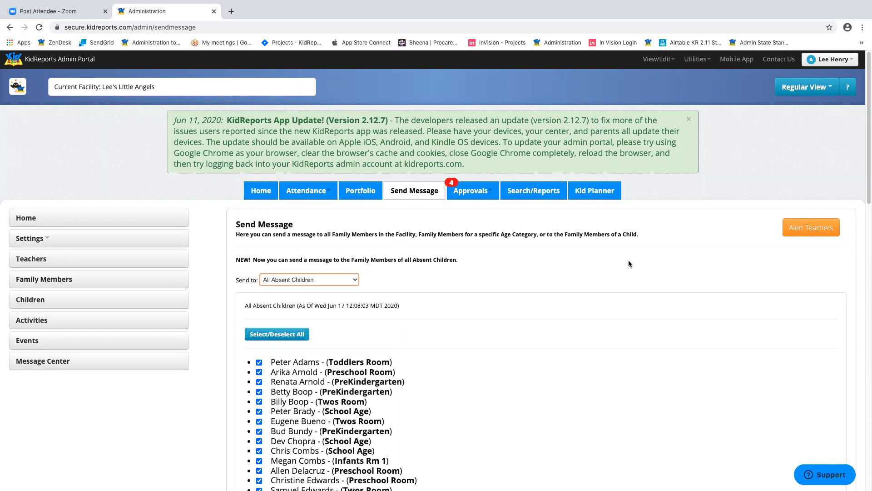
scroll(629, 261, "down", 2)
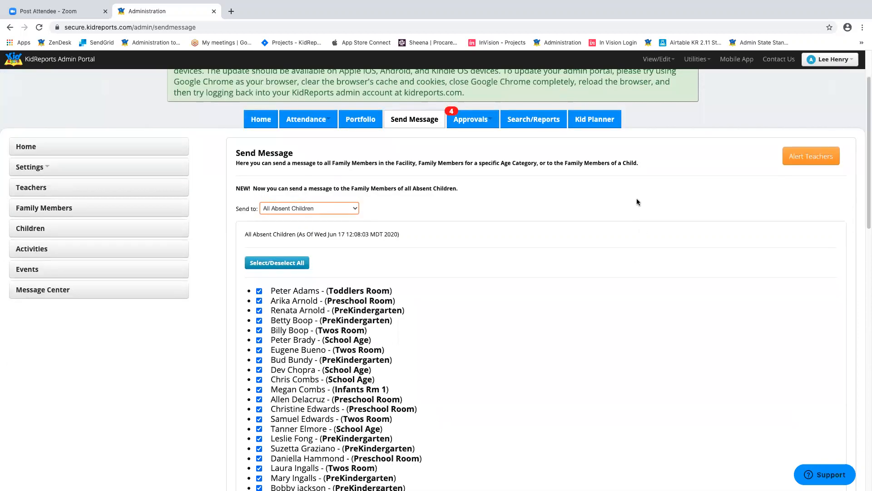
scroll(637, 201, "down", 1)
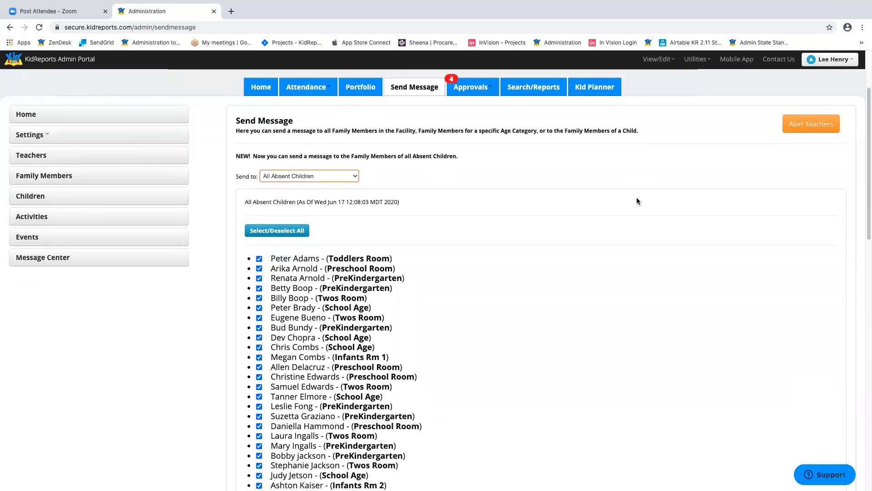
scroll(679, 178, "down", 1)
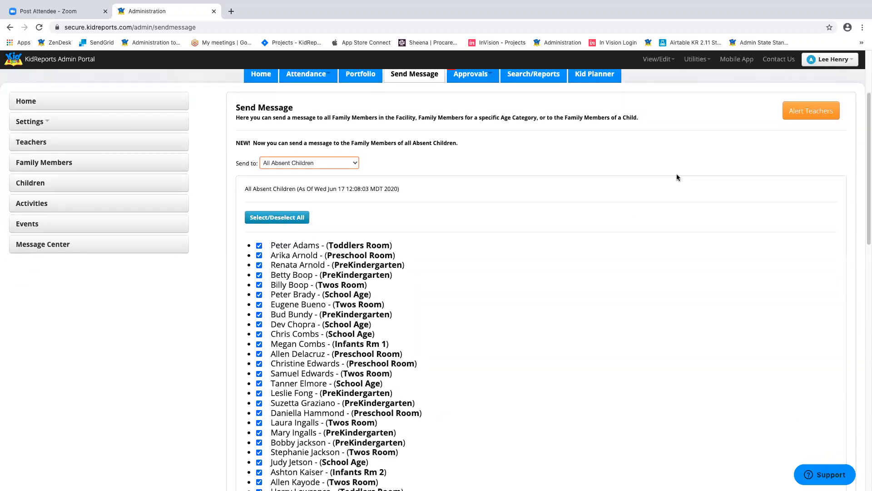
left_click(356, 164)
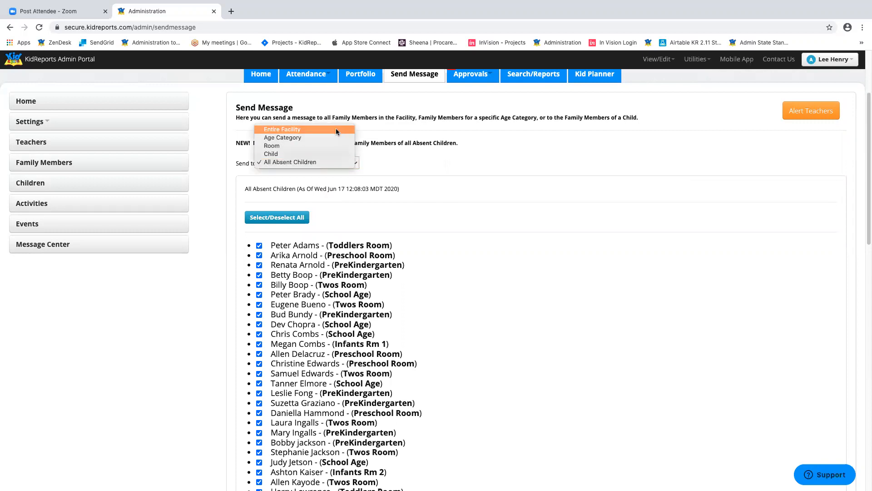
left_click(303, 130)
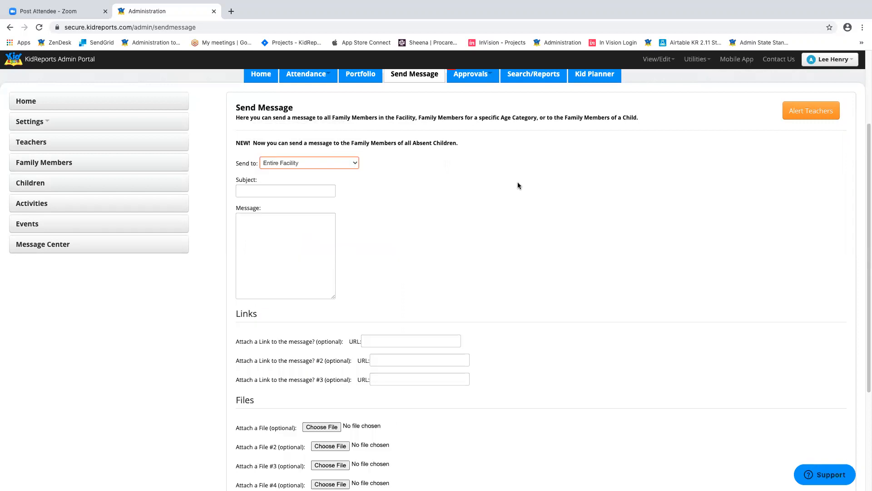
- Enter the subject 'photo day' and the message text 'adsejtww'
left_click(301, 190)
type("photo day")
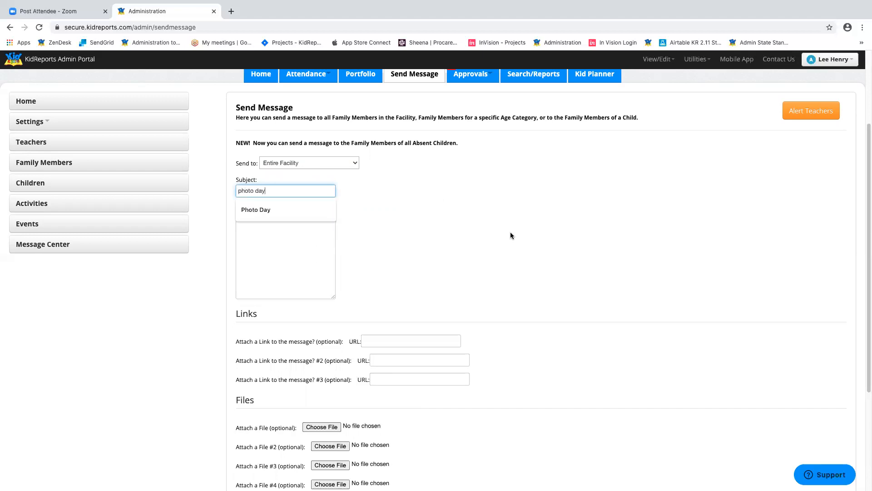
key("Escape")
left_click(311, 218)
type("adsejtww")
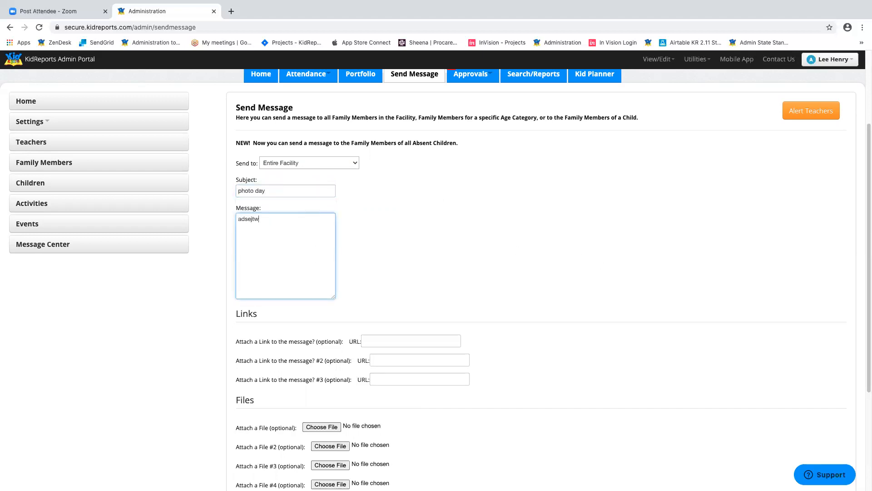
- Fill the first link field with a saved Facebook address
scroll(553, 282, "down", 3)
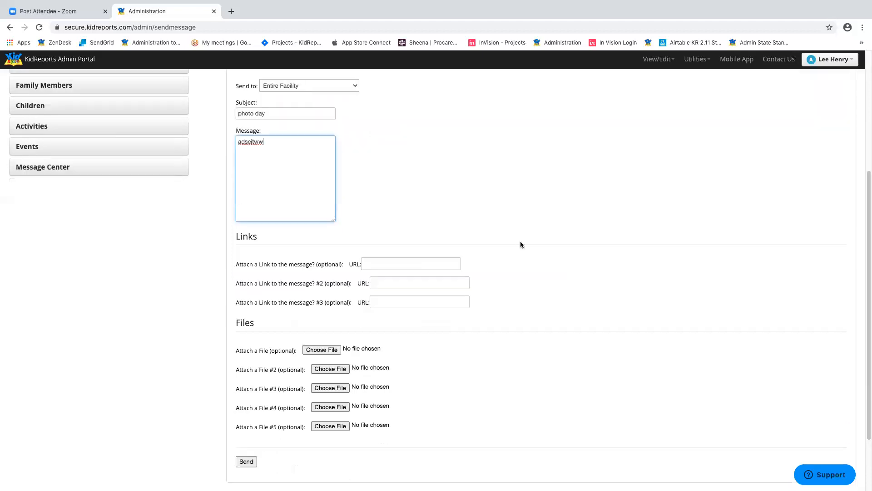
left_click(397, 258)
left_click(408, 282)
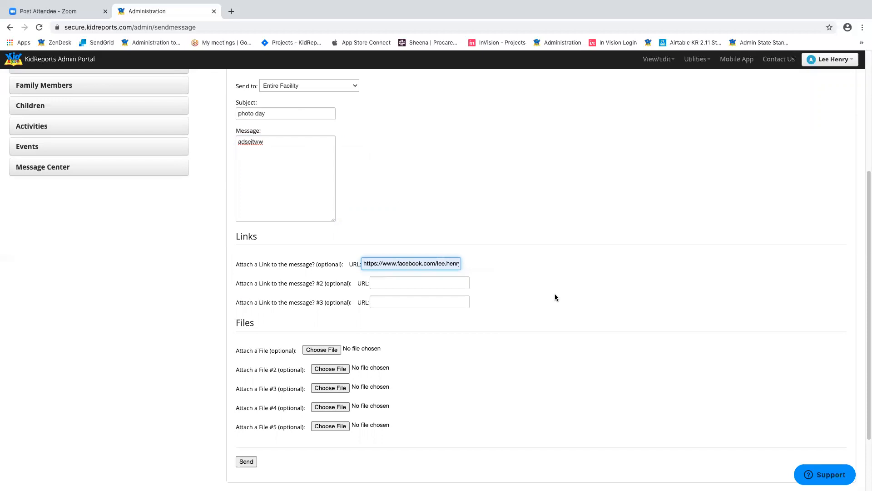
scroll(567, 282, "down", 3)
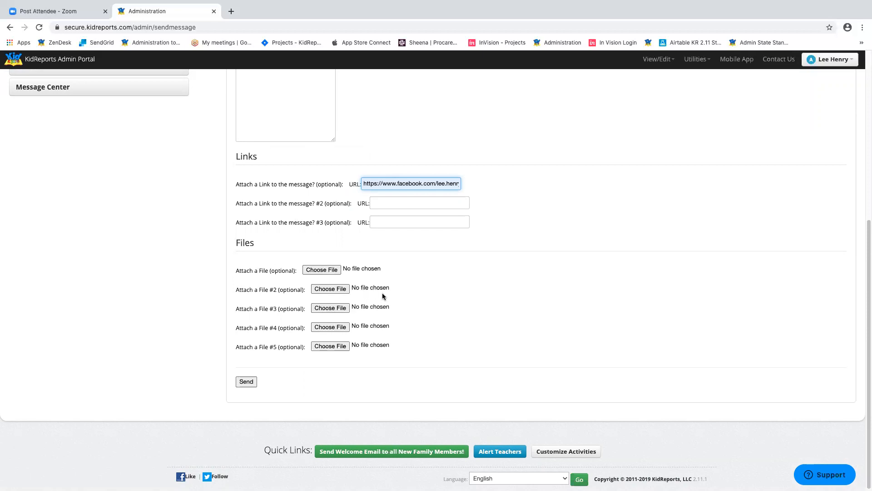
scroll(577, 217, "up", 5)
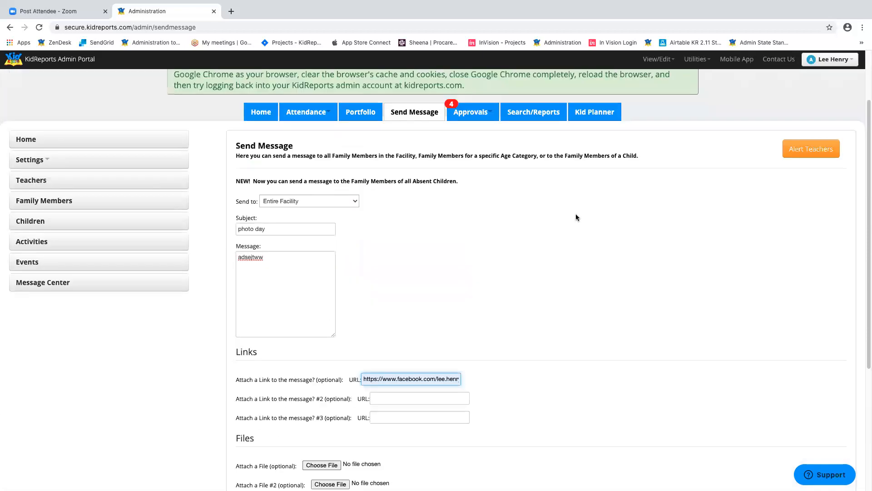
scroll(576, 217, "down", 5)
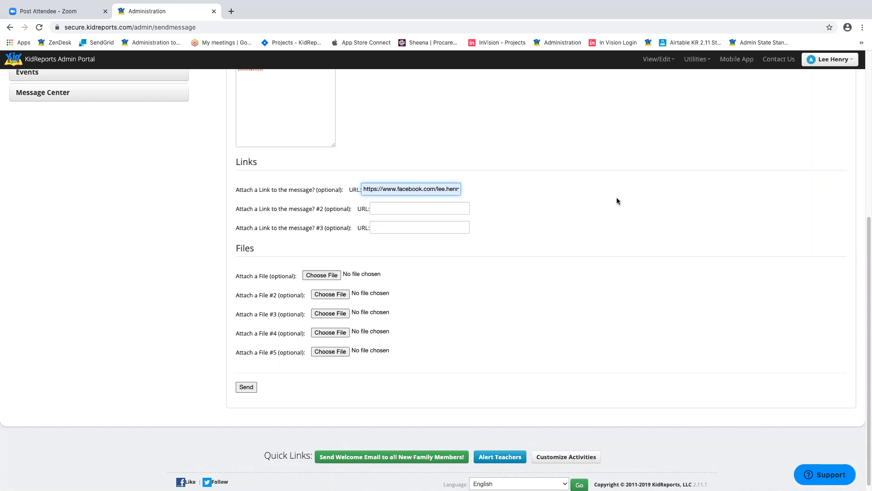
scroll(617, 200, "up", 6)
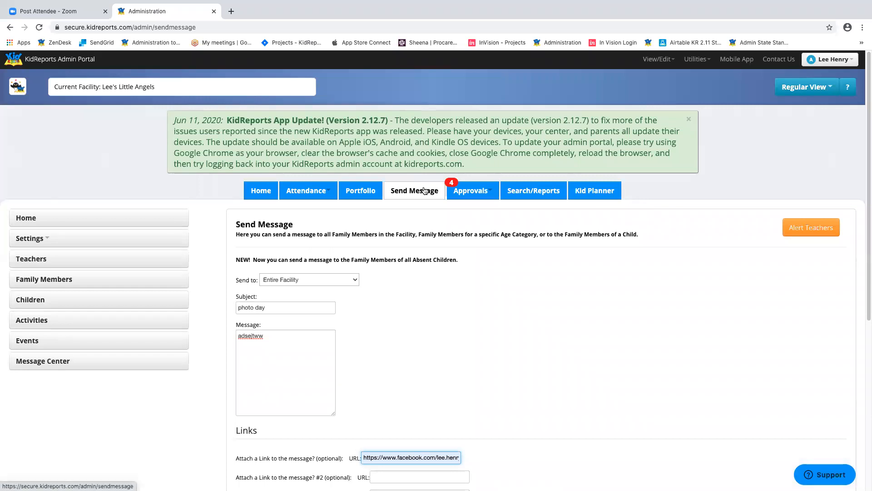
left_click(322, 193)
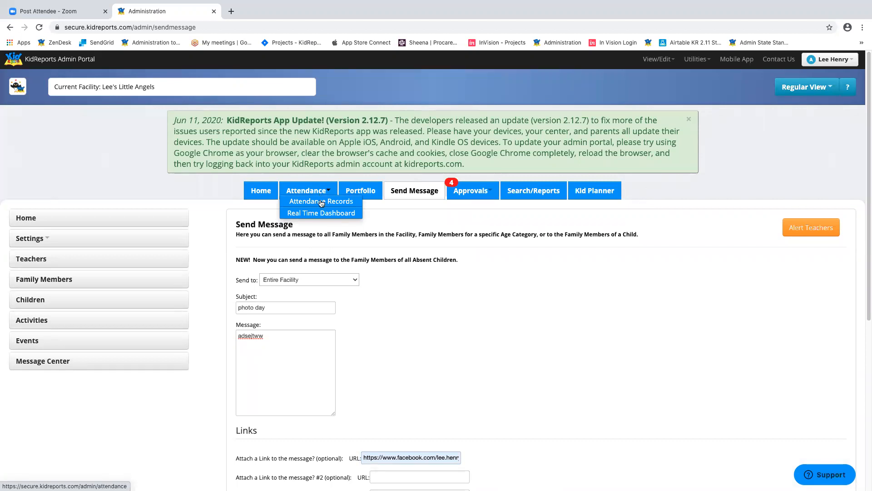
- Open the June 17, 2020 Attendance Records with Infants Rm 1 as the room
left_click(321, 201)
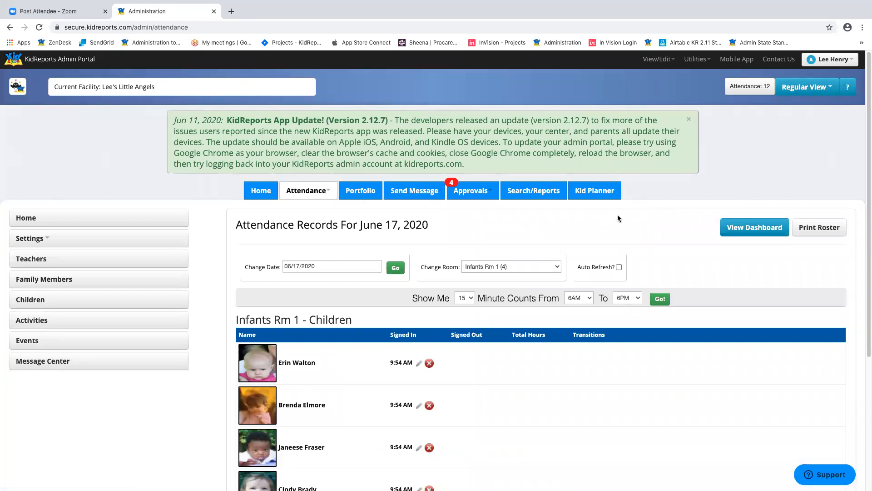
scroll(653, 189, "down", 3)
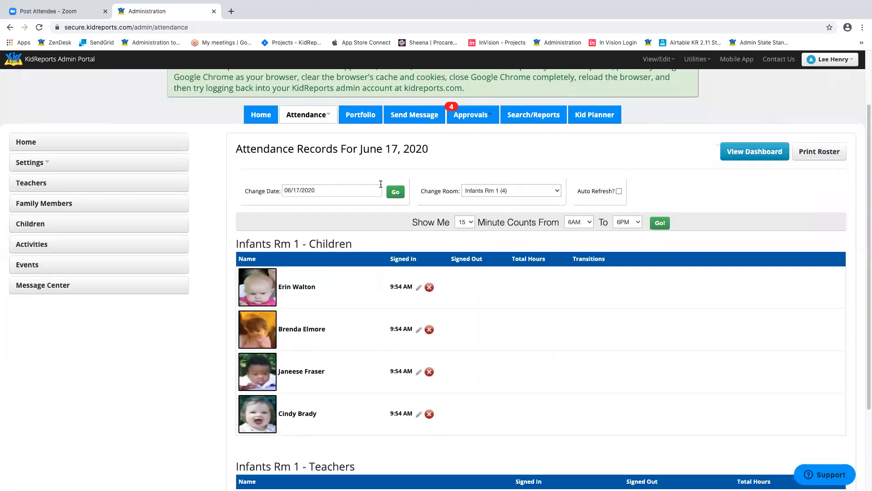
left_click(556, 190)
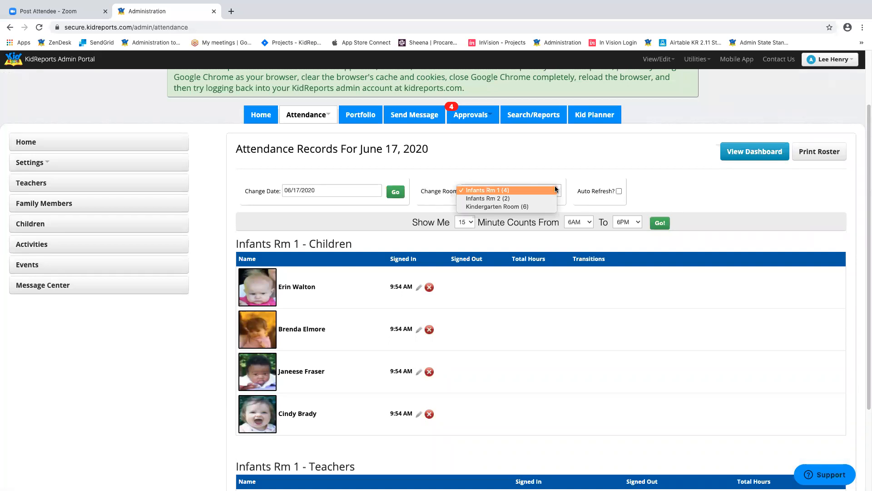
left_click(555, 191)
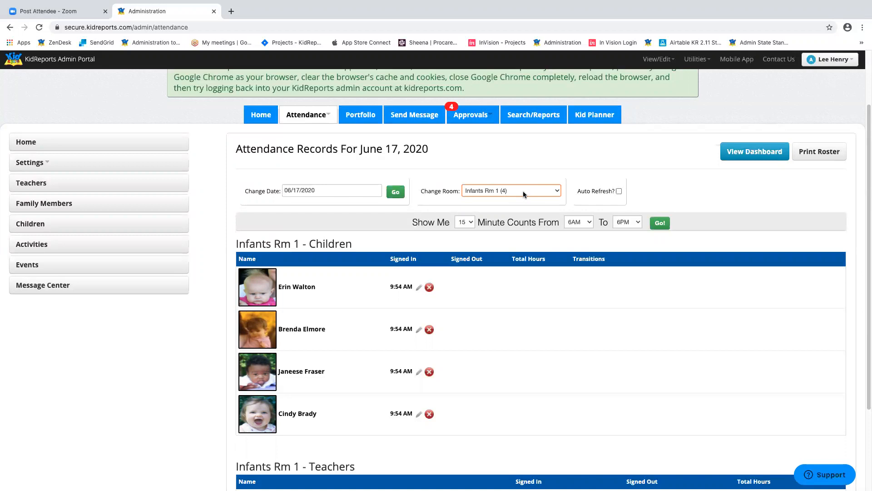
left_click(523, 191)
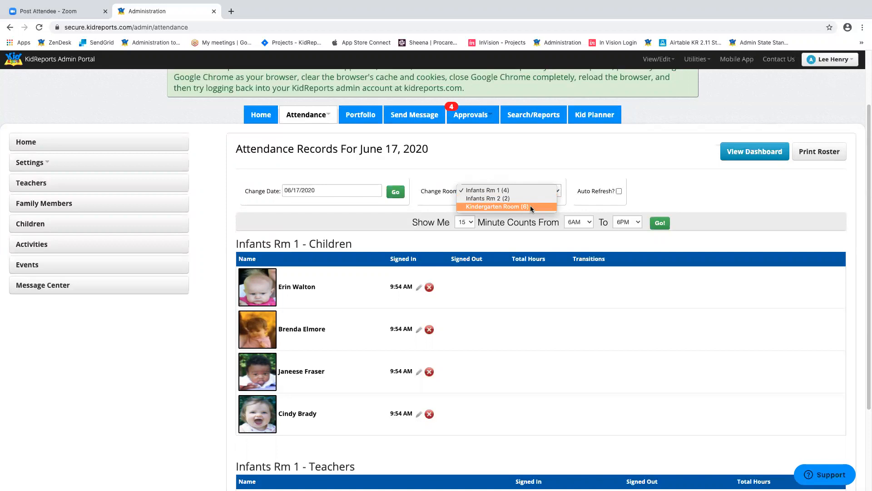
left_click(630, 328)
scroll(629, 328, "down", 3)
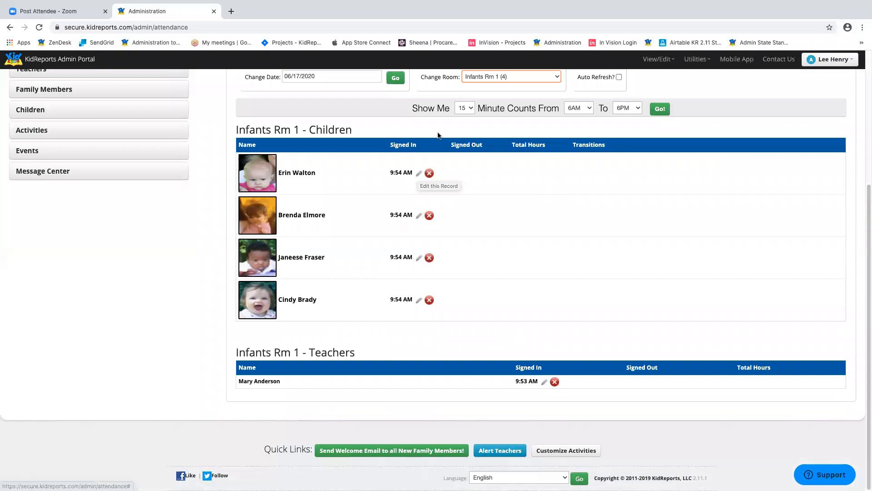
- Change the first infant's sign-in to 9:50 AM and the teacher's to 9:30 AM
left_click(418, 173)
left_click(344, 275)
type("50 AM")
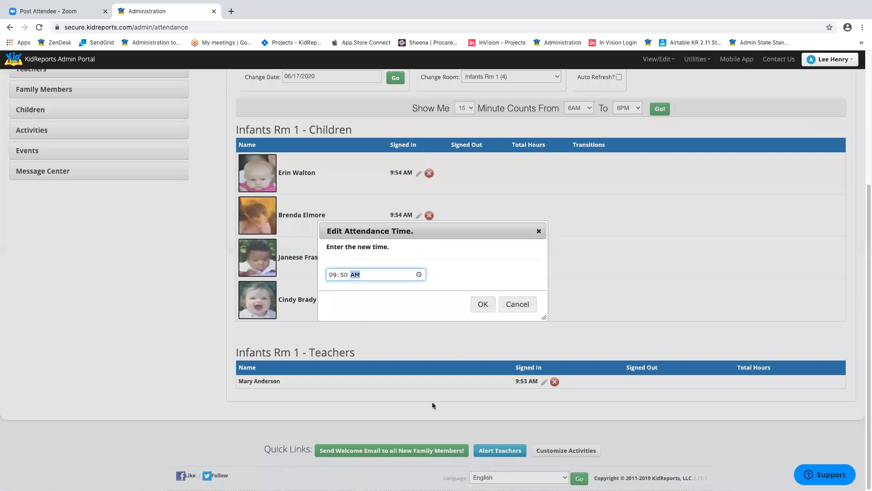
left_click(487, 301)
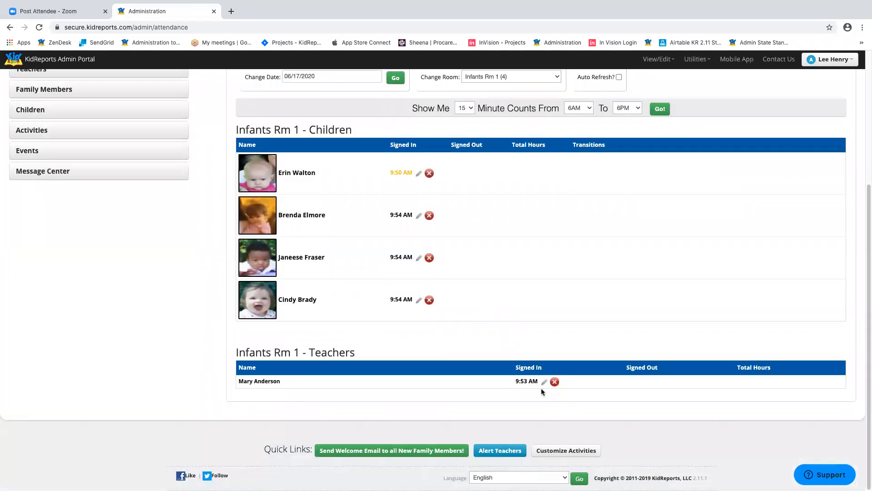
left_click(544, 383)
left_click(344, 274)
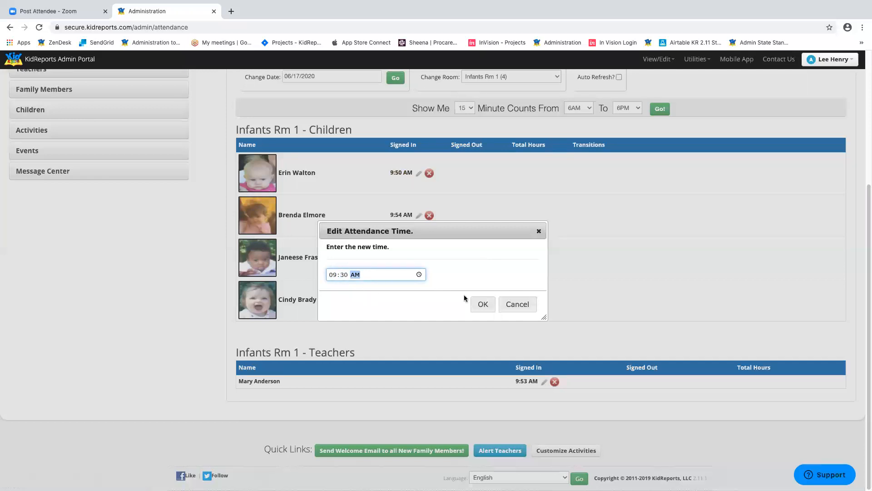
left_click(483, 304)
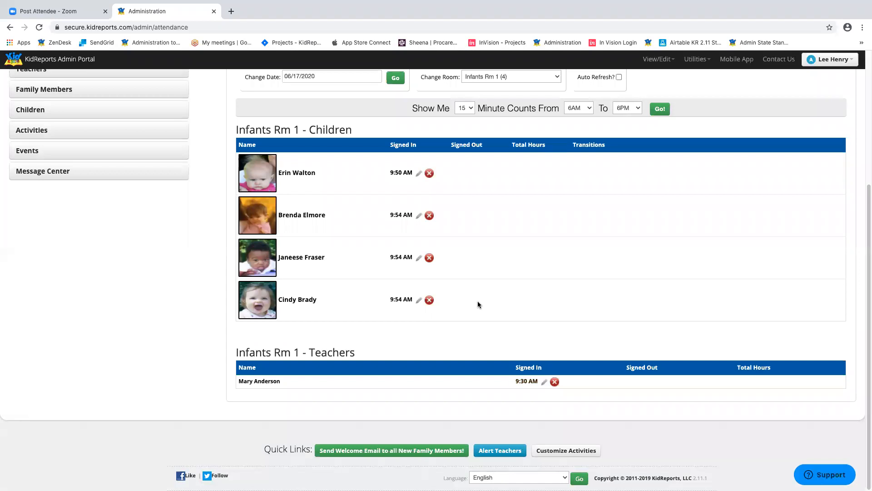
- Show the June 4, 2020 attendance for the PreKindergarten room
scroll(643, 256, "up", 3)
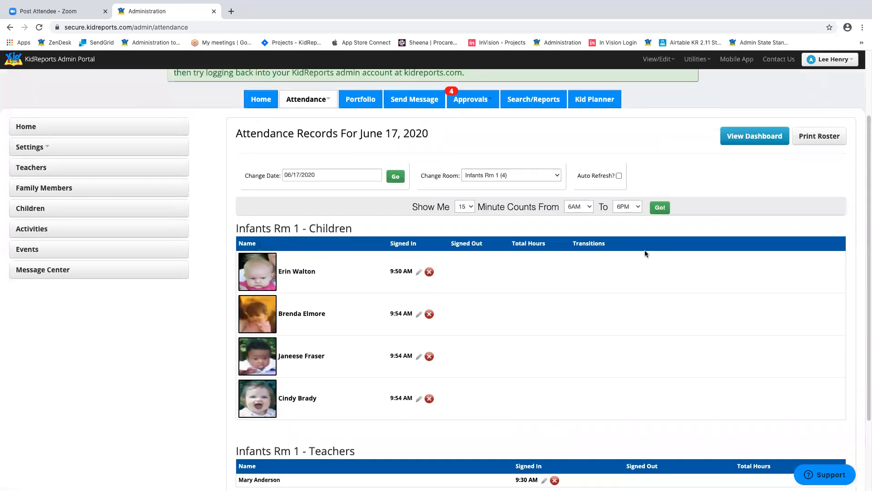
left_click(371, 175)
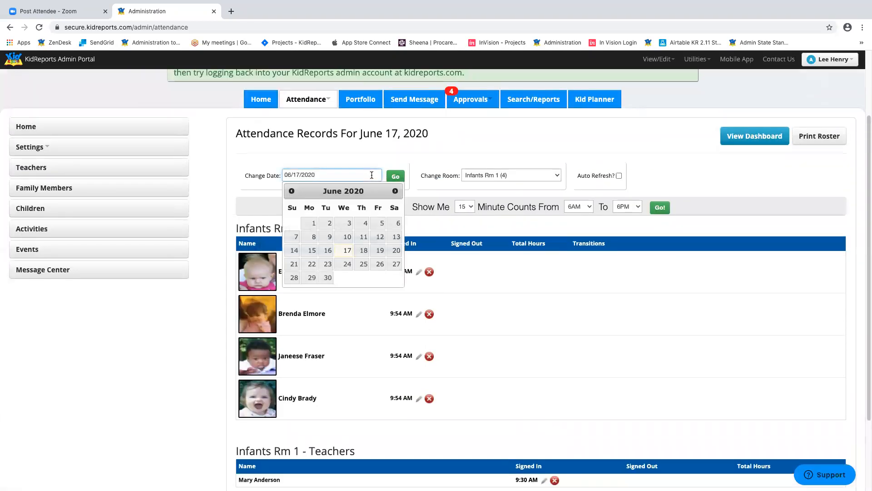
left_click(366, 223)
left_click(395, 178)
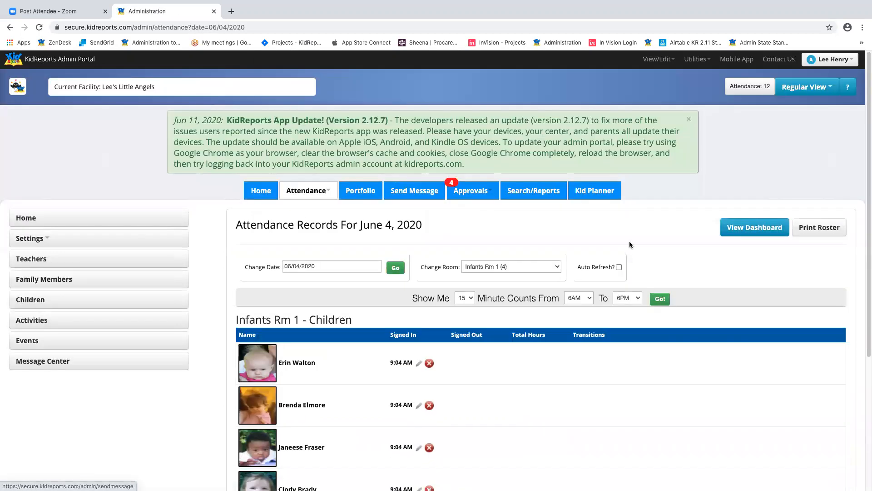
scroll(537, 200, "down", 2)
left_click(534, 191)
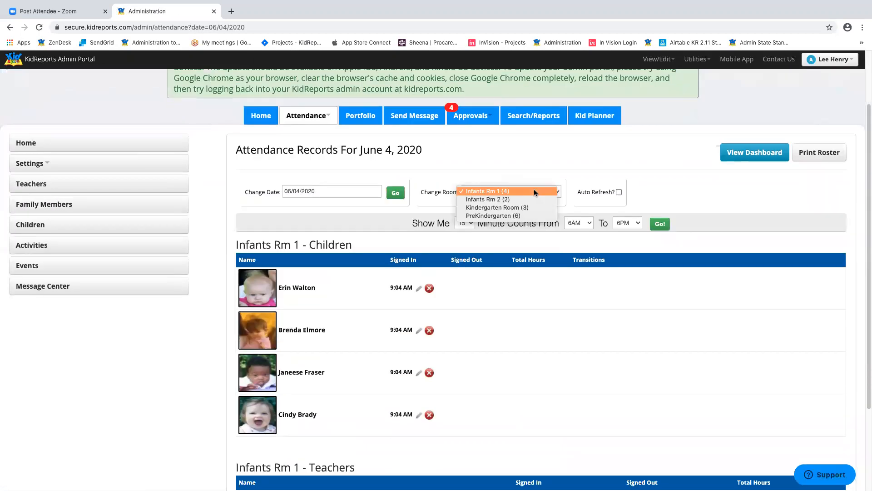
left_click(528, 213)
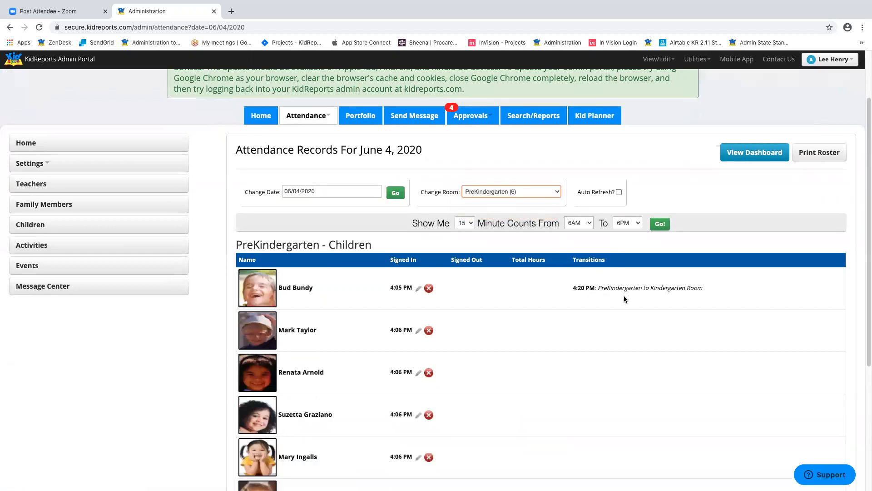
scroll(632, 291, "down", 5)
scroll(640, 295, "up", 6)
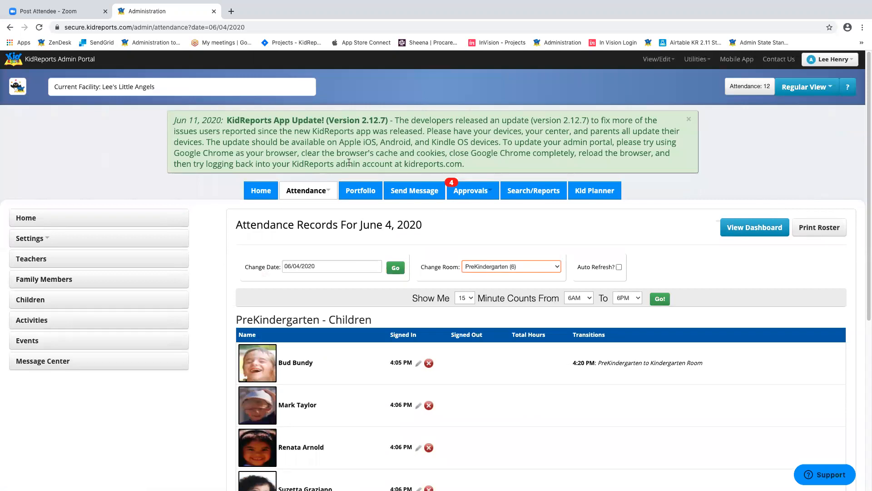
- Open the Attendance Real Time Dashboard showing today's room counts
left_click(321, 193)
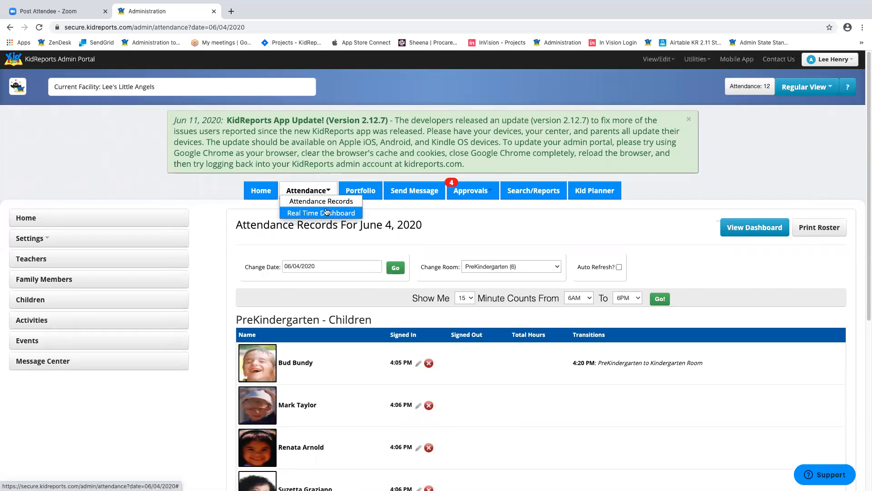
left_click(328, 213)
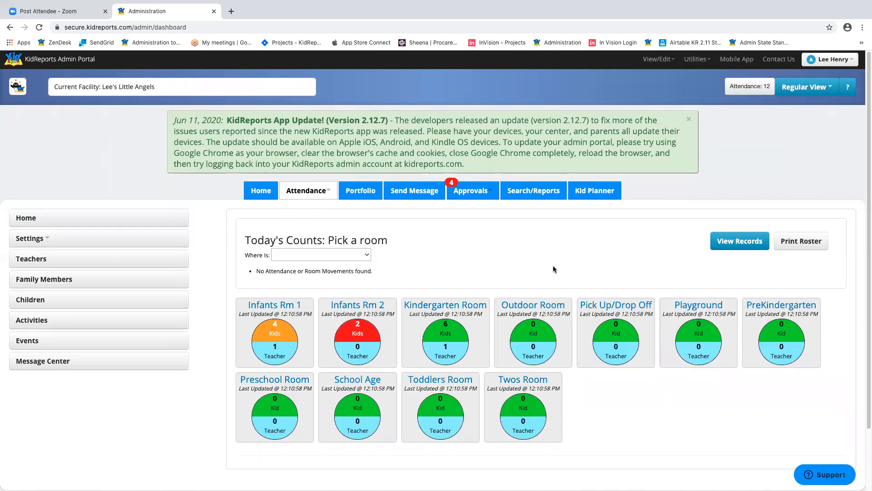
scroll(552, 268, "down", 2)
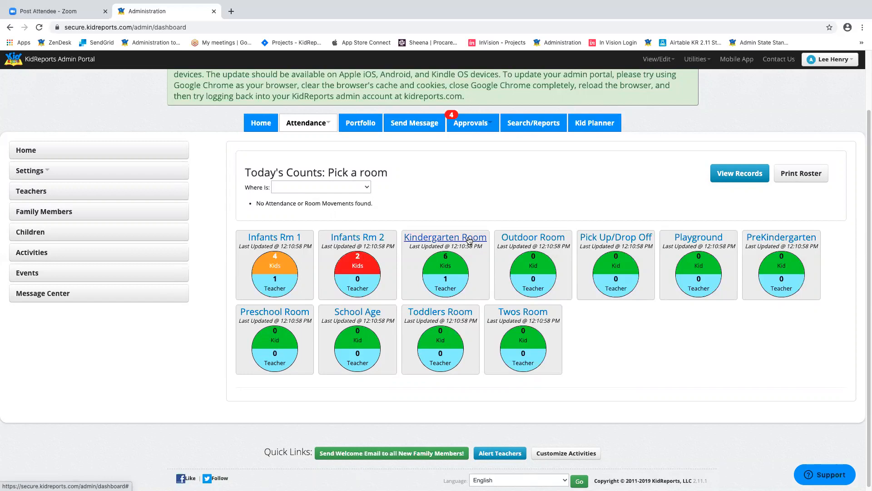
left_click(359, 237)
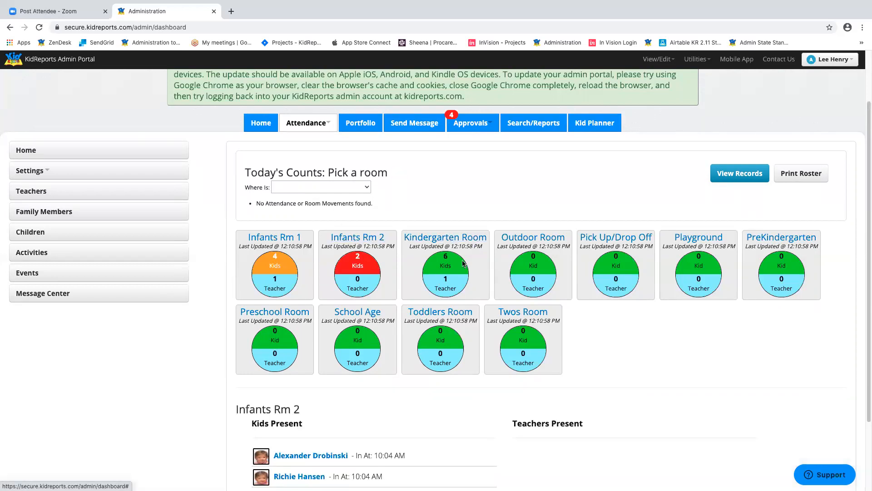
scroll(464, 263, "down", 3)
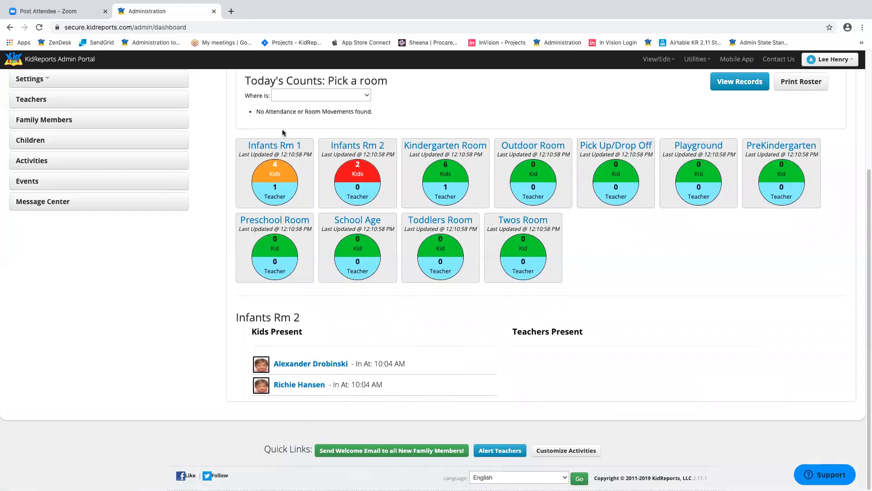
left_click(276, 146)
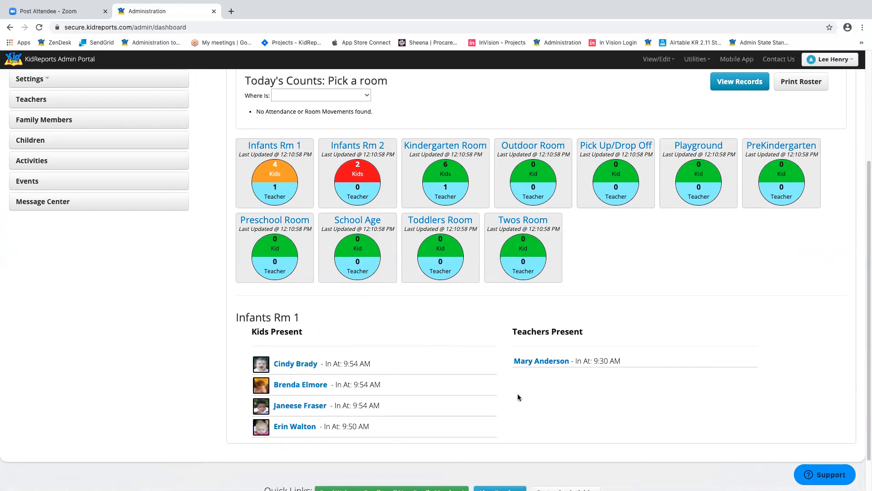
scroll(699, 273, "up", 3)
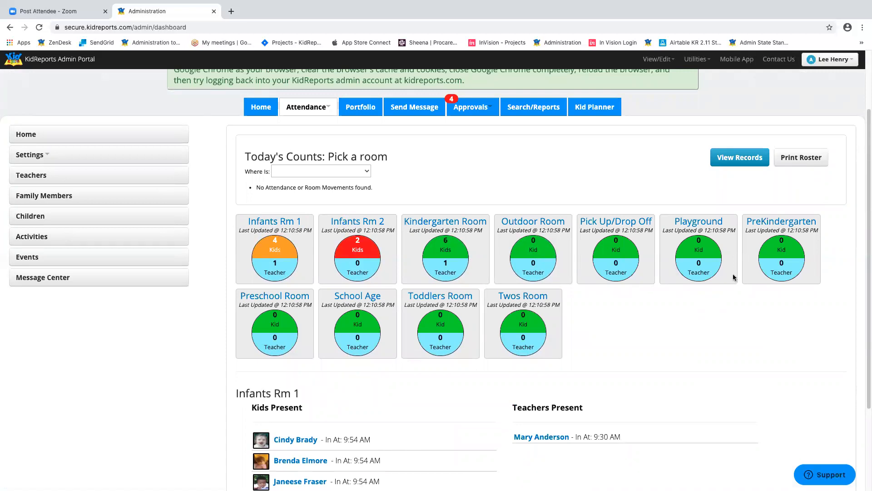
left_click(371, 222)
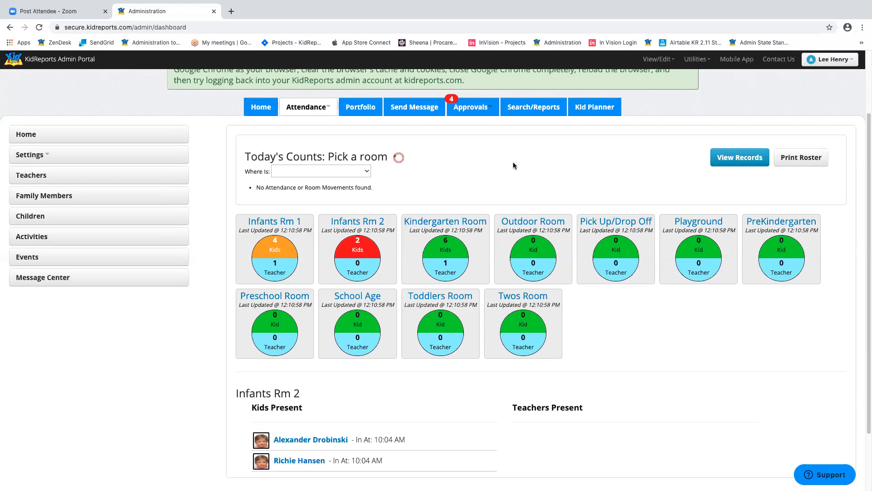
- Look up a child with Where Is, then open the mobile app view in a new tab
left_click(366, 173)
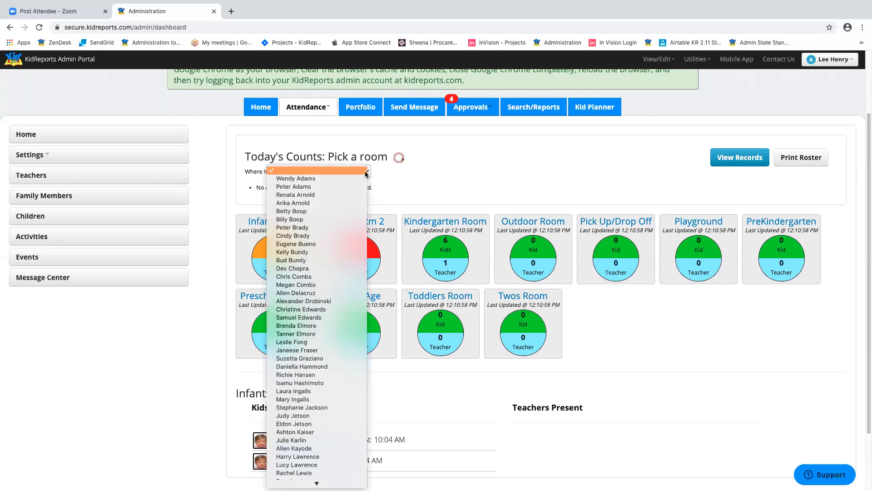
left_click(461, 169)
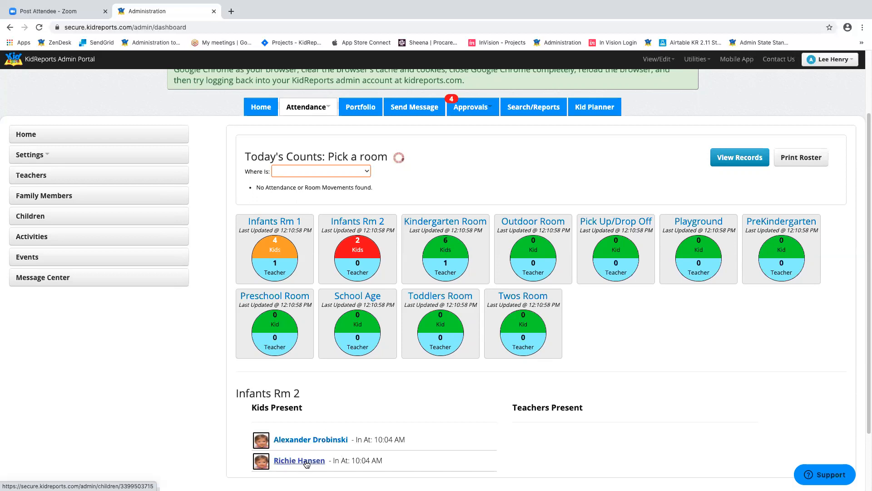
left_click(366, 173)
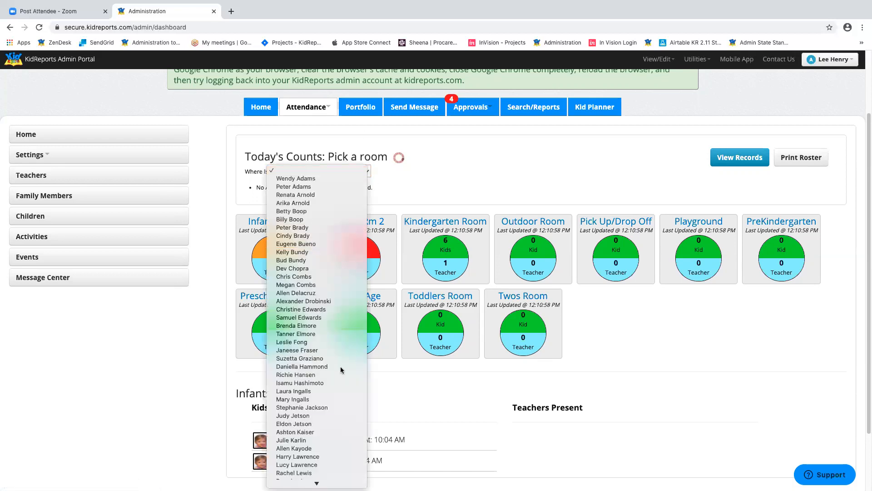
left_click(326, 376)
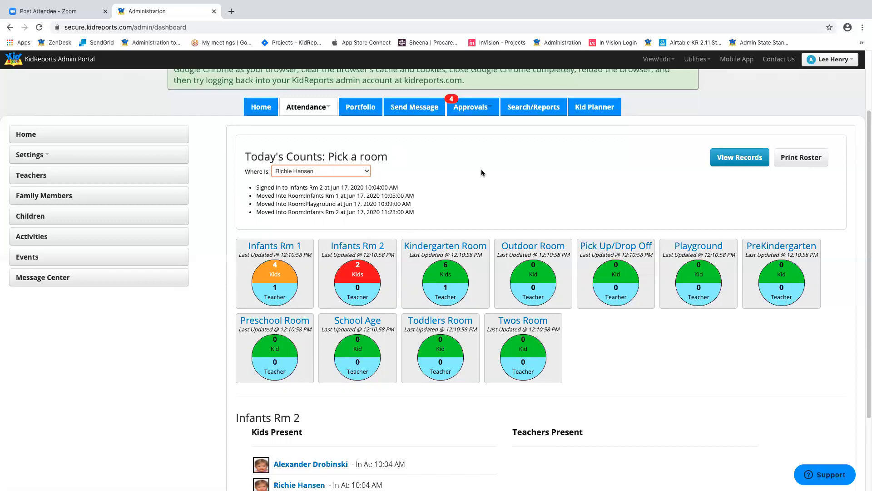
scroll(481, 169, "up", 2)
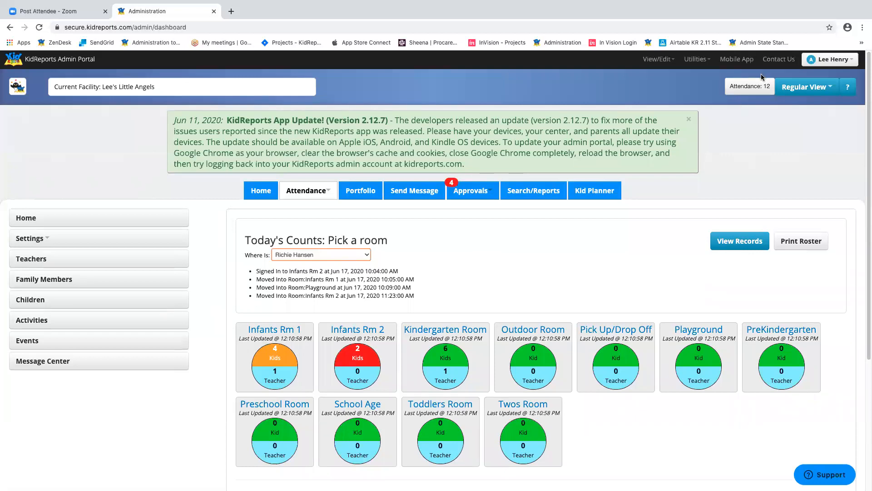
left_click(738, 60)
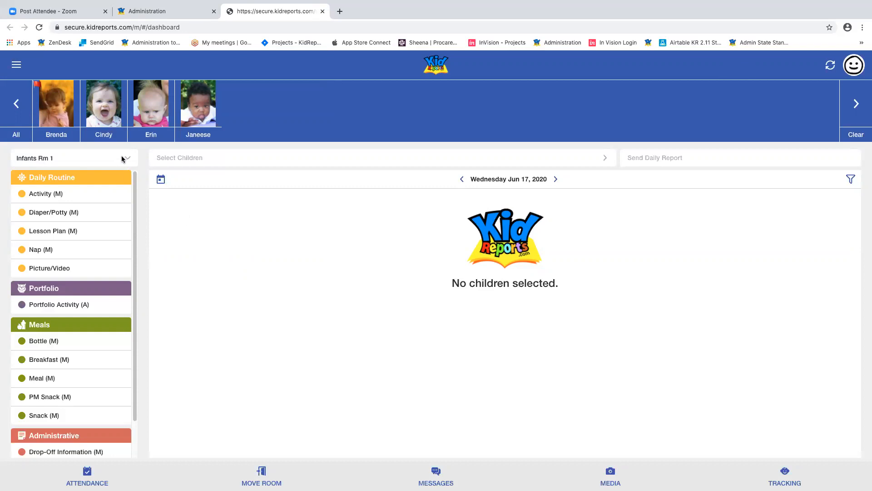
- Switch to the Preschool Room, check in two children, and return to its dashboard
left_click(123, 159)
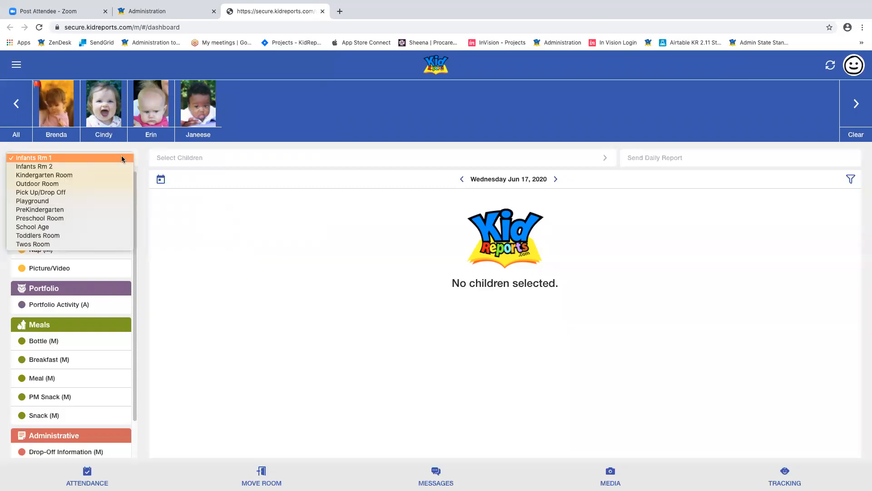
left_click(40, 218)
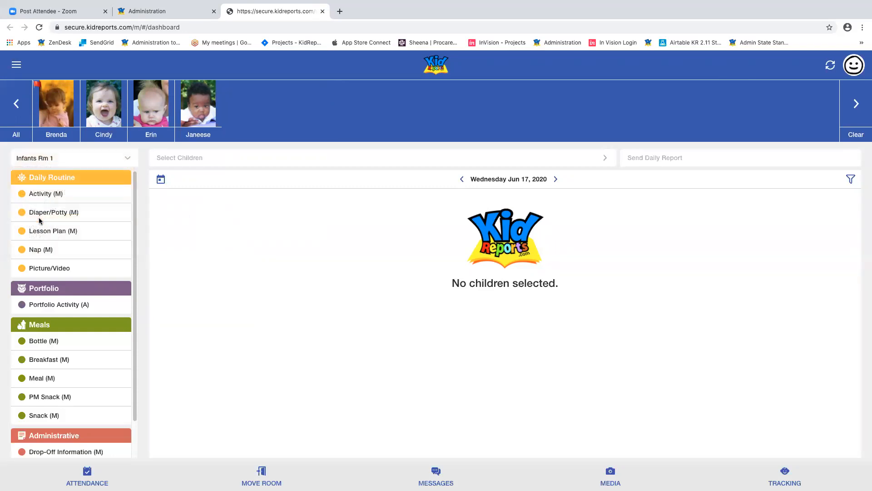
left_click(85, 478)
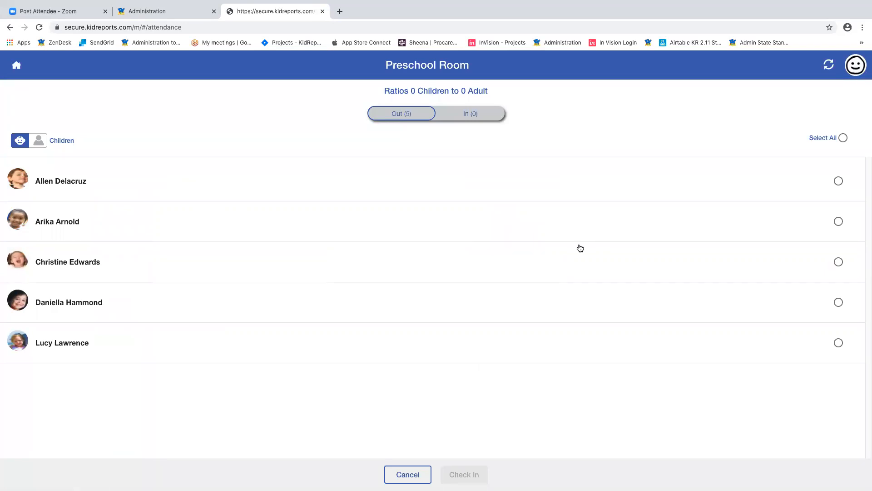
left_click(839, 182)
left_click(839, 221)
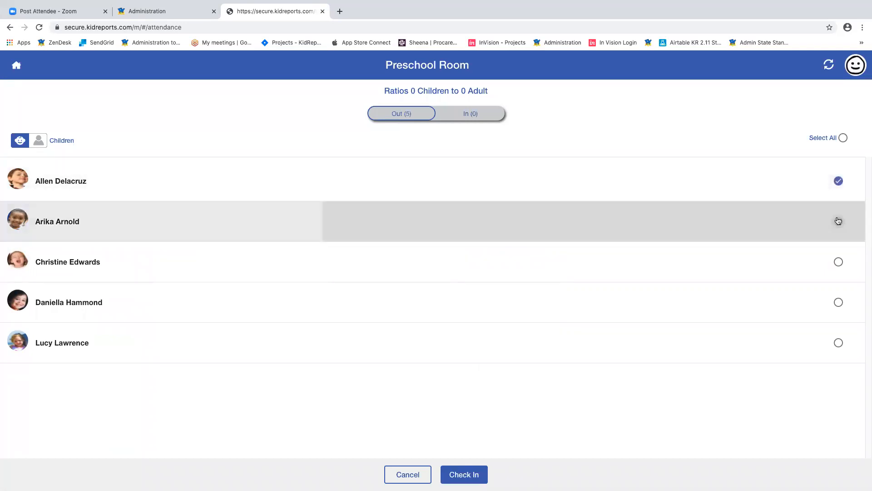
left_click(461, 473)
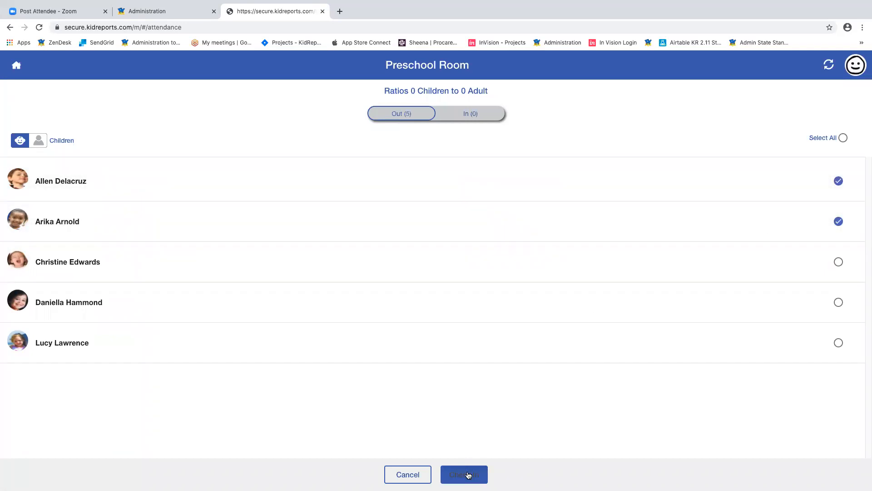
left_click(16, 65)
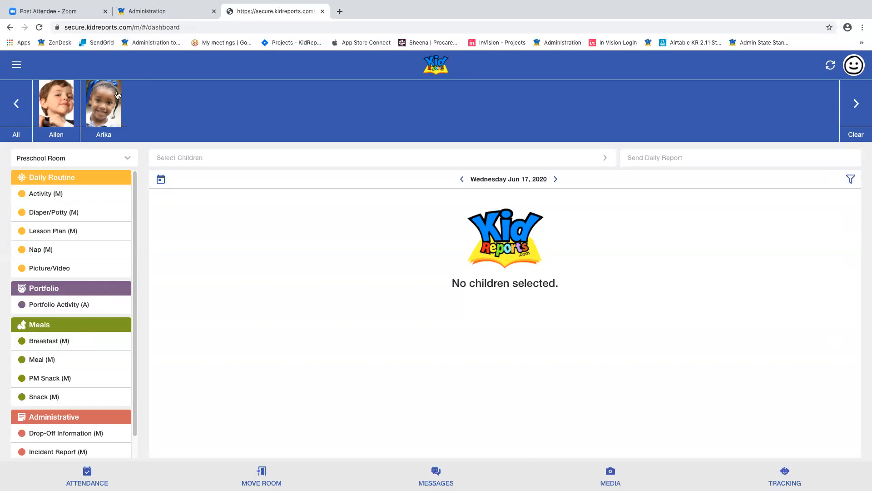
- Switch to the Toddlers Room and check in two toddlers
left_click(127, 158)
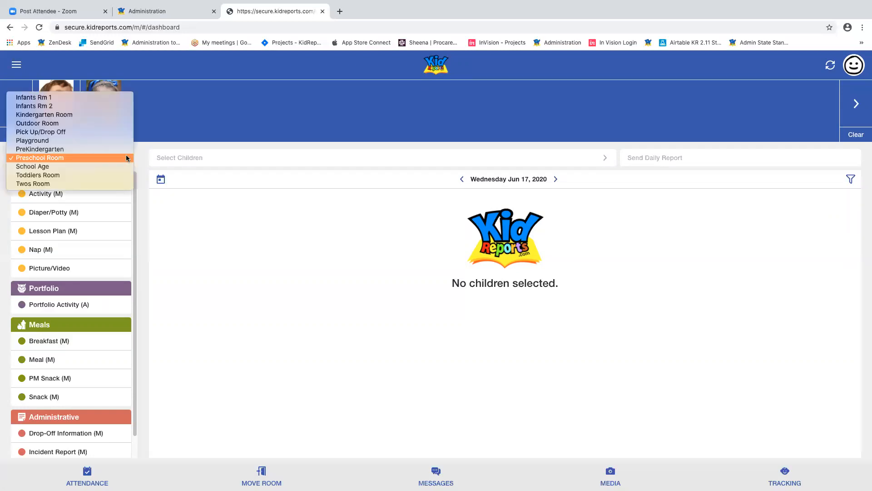
left_click(126, 158)
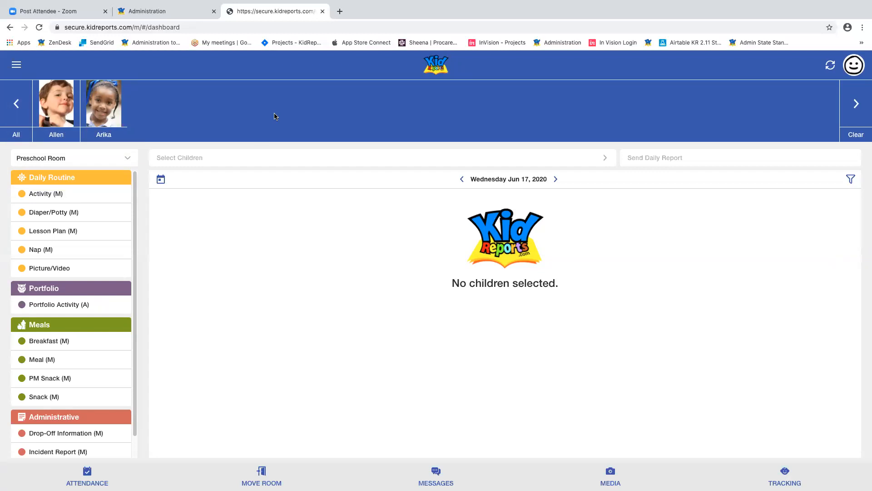
left_click(105, 162)
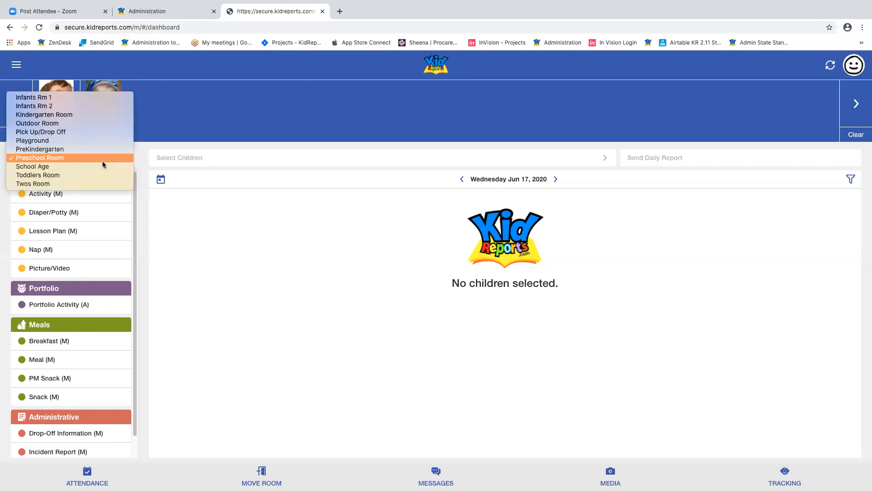
left_click(72, 175)
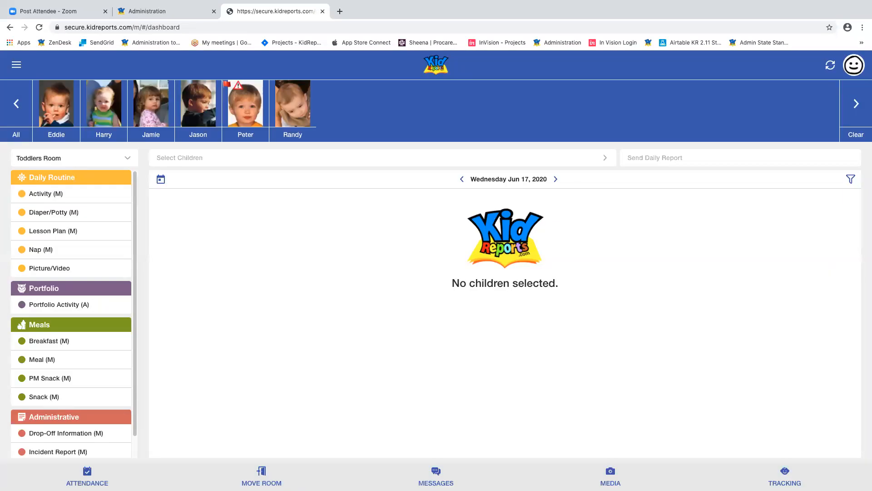
left_click(88, 477)
left_click(234, 196)
left_click(294, 227)
left_click(485, 472)
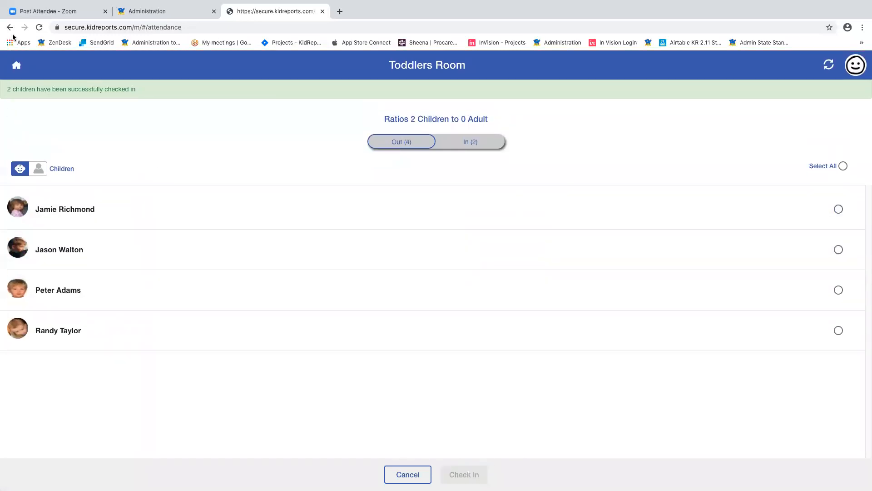
left_click(17, 70)
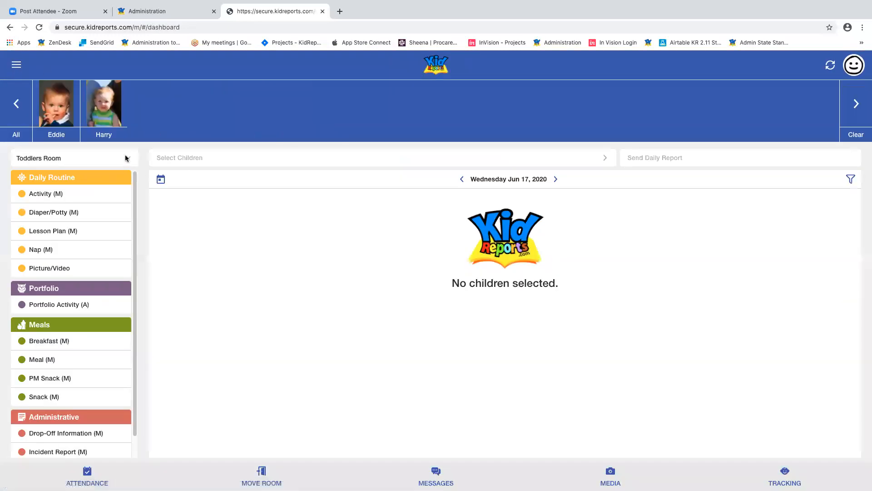
- Switch the mobile app to PreKindergarten and go back to the admin portal
left_click(124, 158)
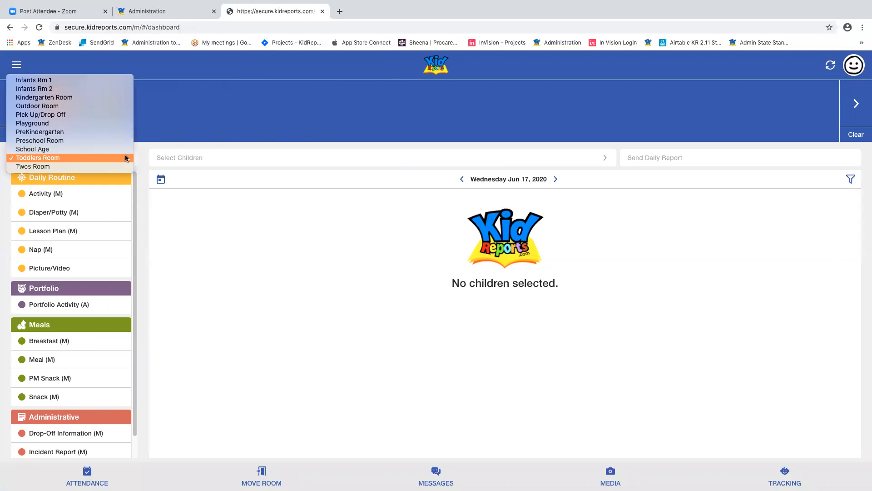
left_click(62, 134)
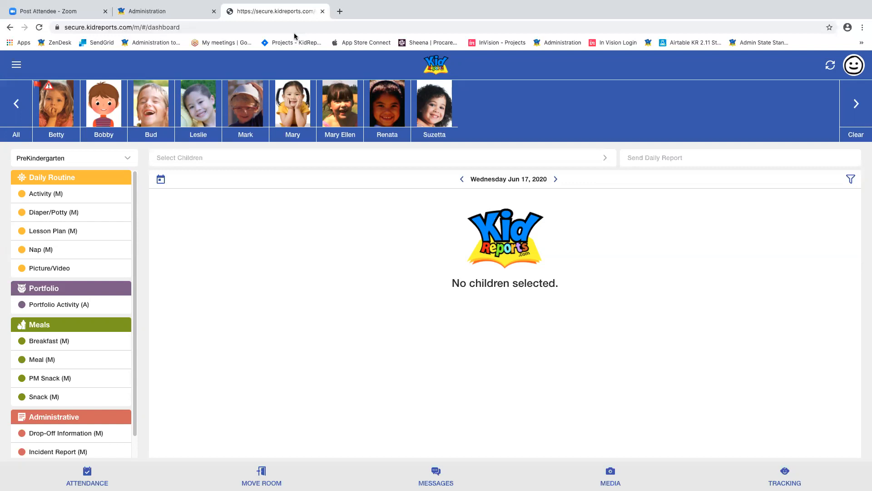
left_click(193, 10)
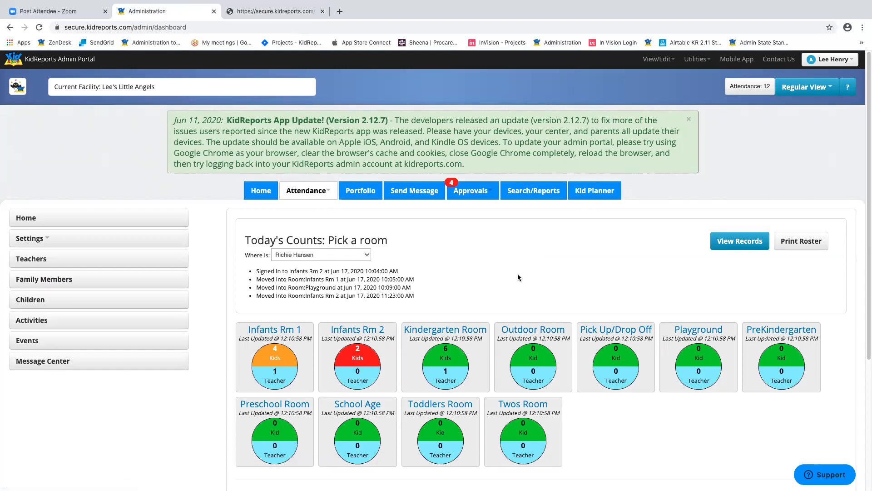
- Open the Portfolio section with Filter By set to Room and Infants Rm 1
left_click(359, 191)
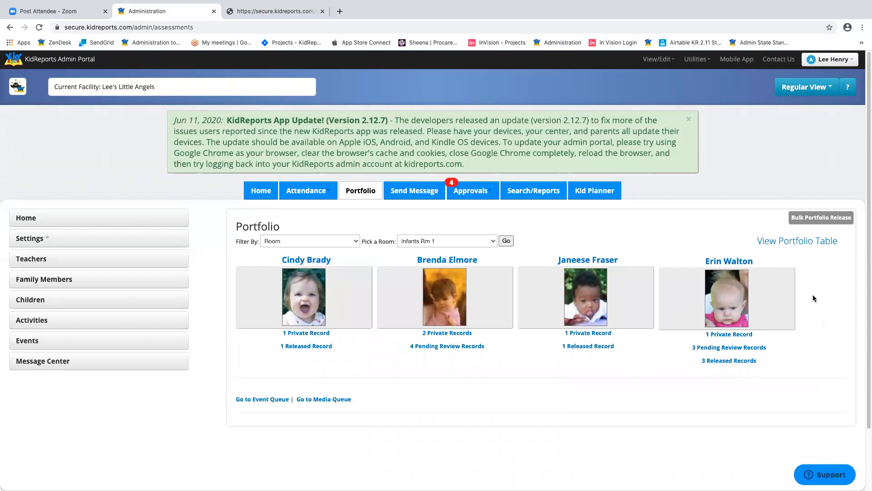
left_click(343, 240)
left_click(398, 222)
left_click(446, 240)
left_click(445, 240)
- Set the filter back to Room and load the Infants Rm 1 portfolio cards
left_click(337, 237)
left_click(442, 239)
left_click(443, 239)
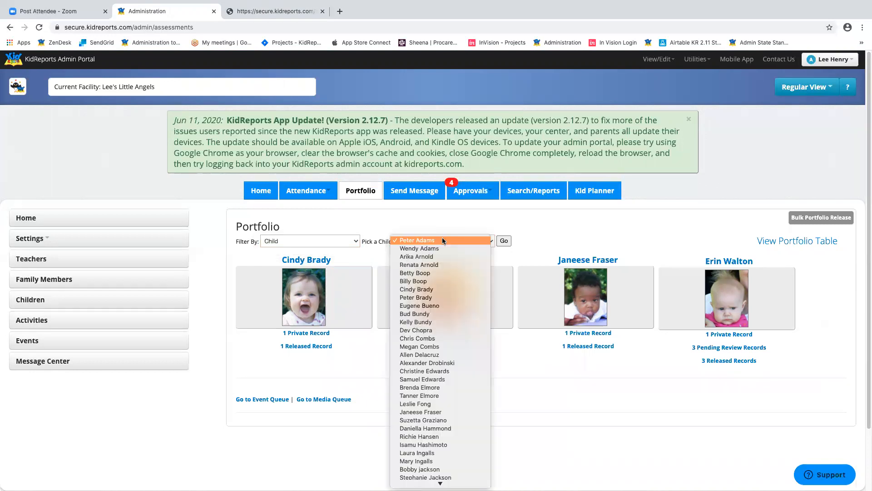
left_click(360, 225)
left_click(351, 242)
left_click(341, 232)
left_click(504, 241)
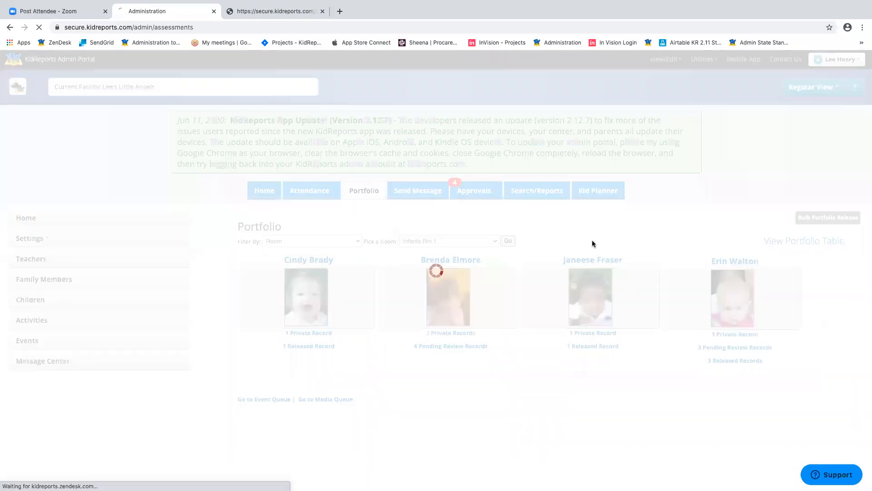
scroll(619, 315, "down", 1)
scroll(619, 316, "down", 1)
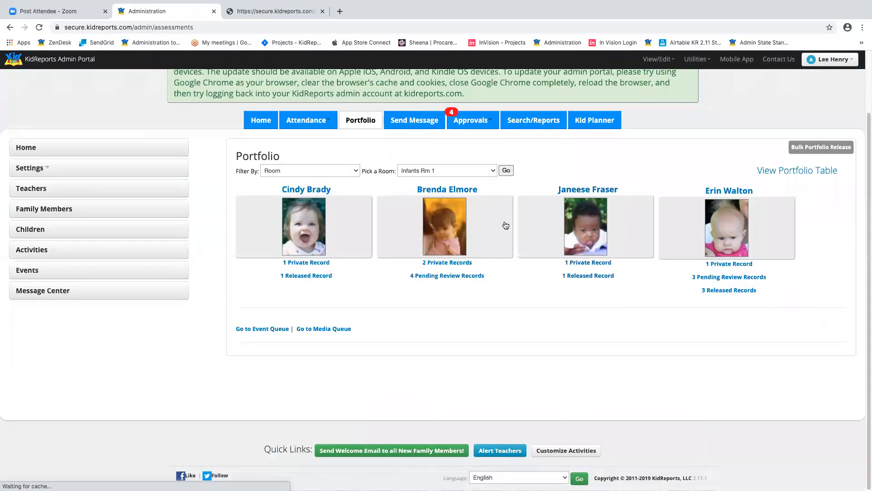
scroll(594, 292, "up", 1)
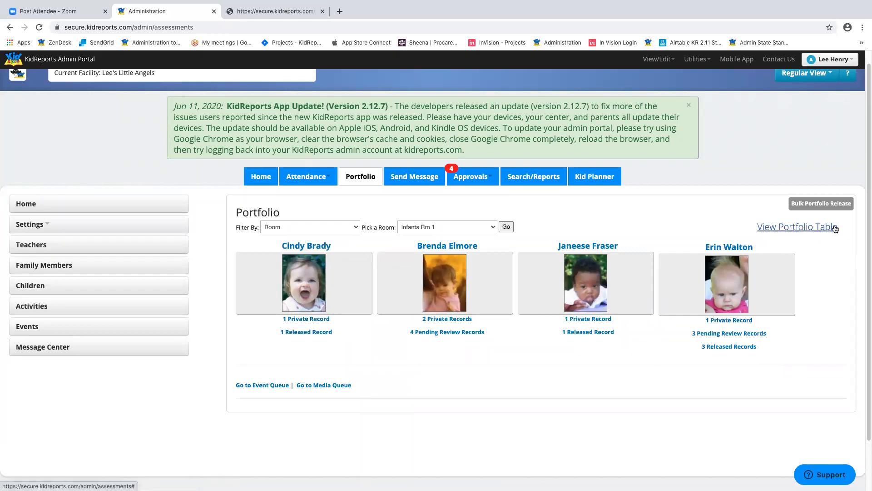
- In the portfolio table, save the newest pending record to its child's portfolio
left_click(803, 227)
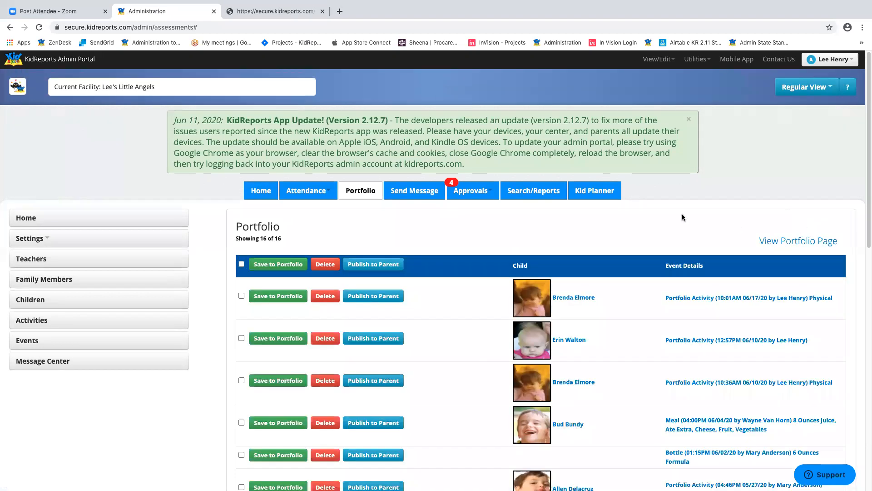
scroll(682, 213, "down", 6)
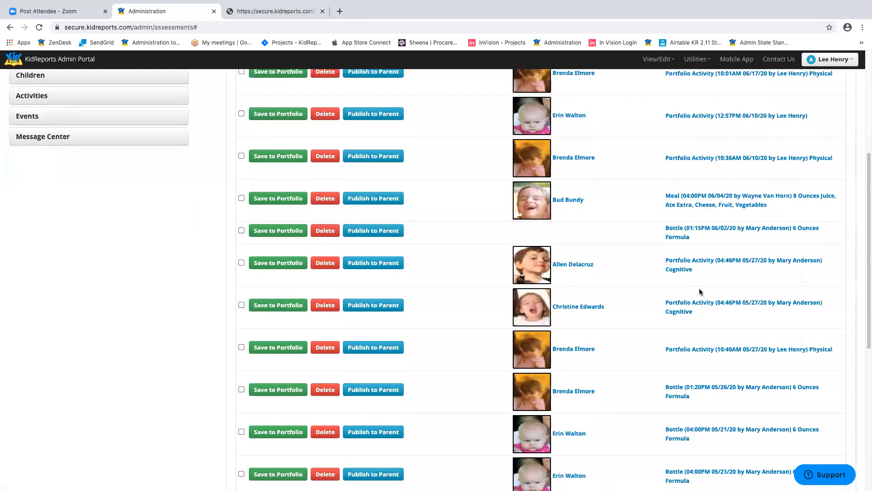
scroll(699, 291, "down", 7)
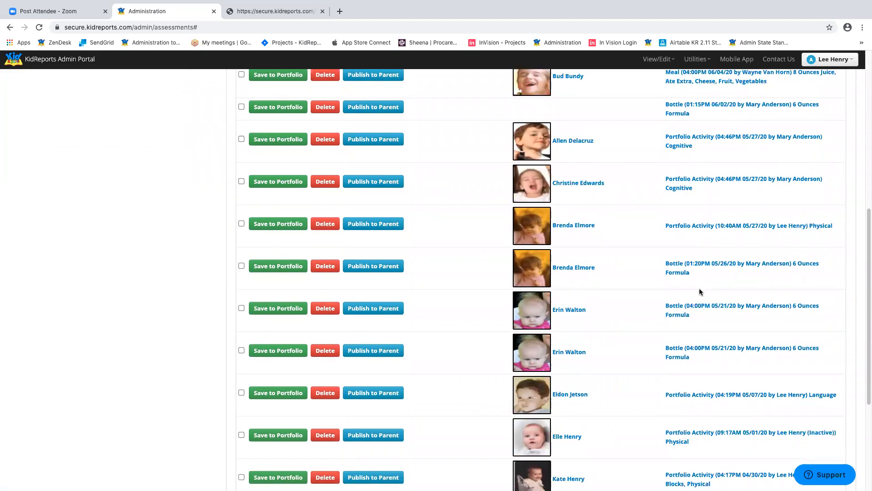
scroll(733, 223, "up", 10)
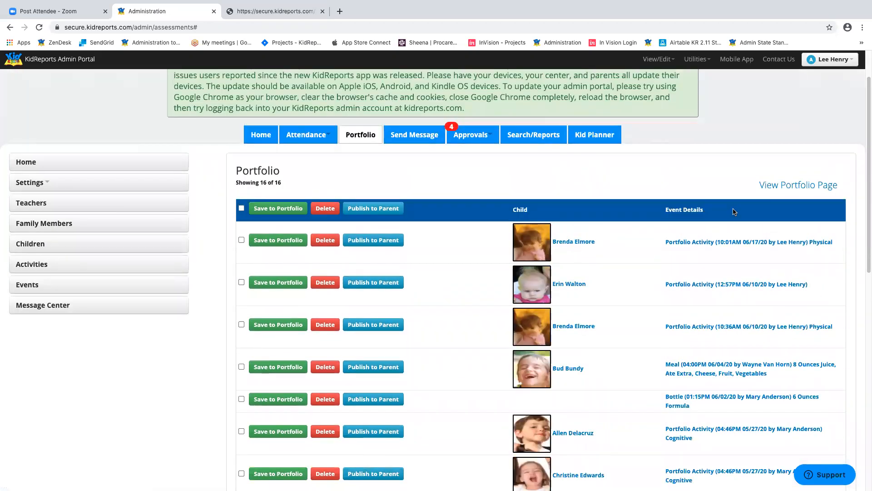
left_click(241, 241)
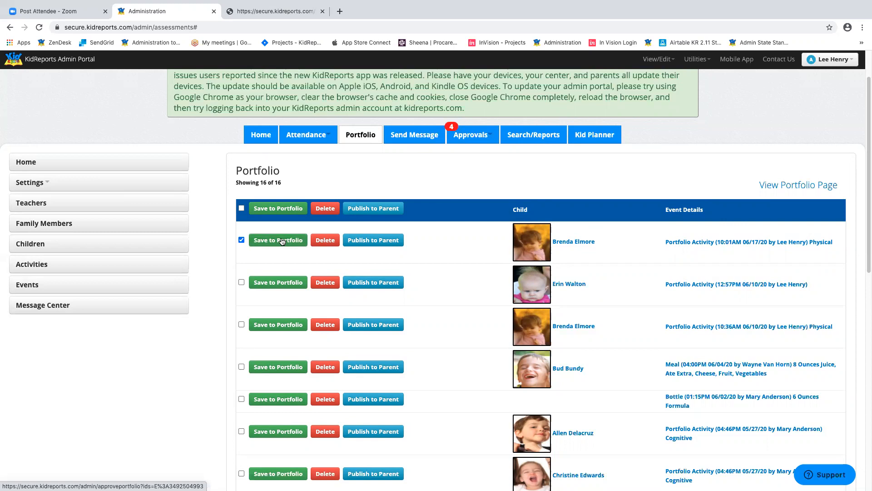
left_click(241, 241)
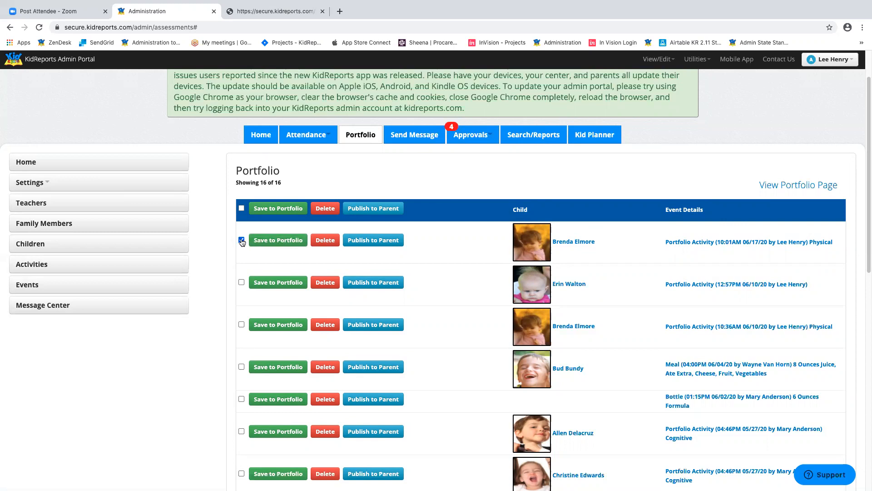
left_click(242, 241)
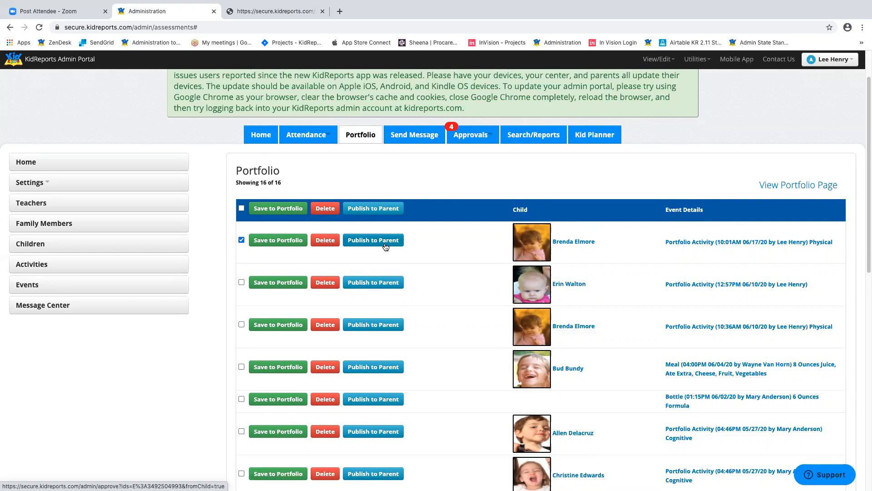
left_click(277, 241)
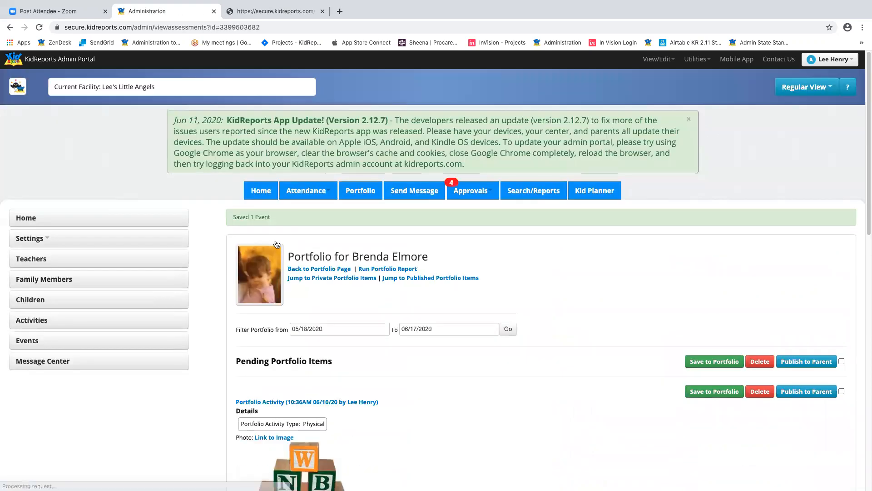
- Return to the portfolio overview and reopen the records table
scroll(620, 281, "down", 2)
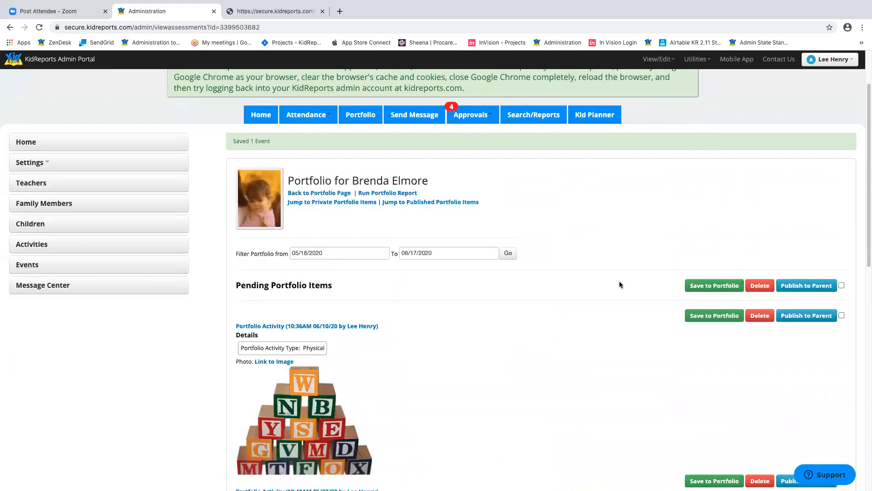
scroll(541, 316, "down", 6)
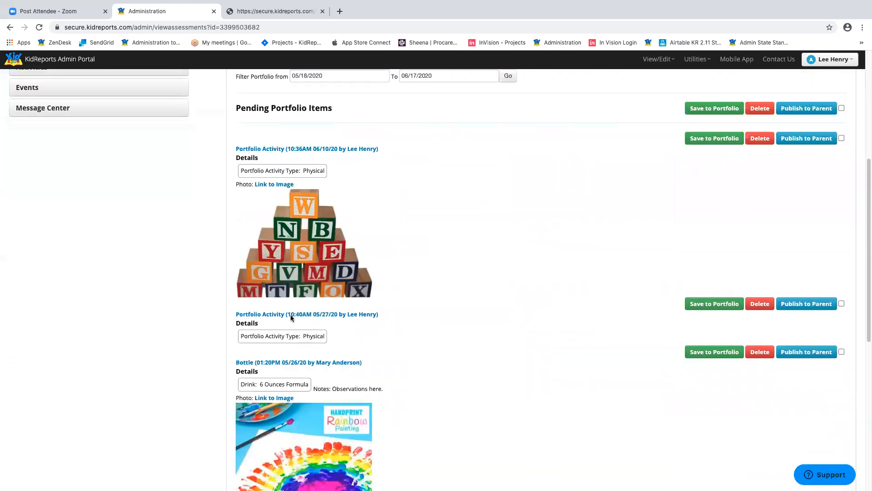
scroll(437, 352, "down", 5)
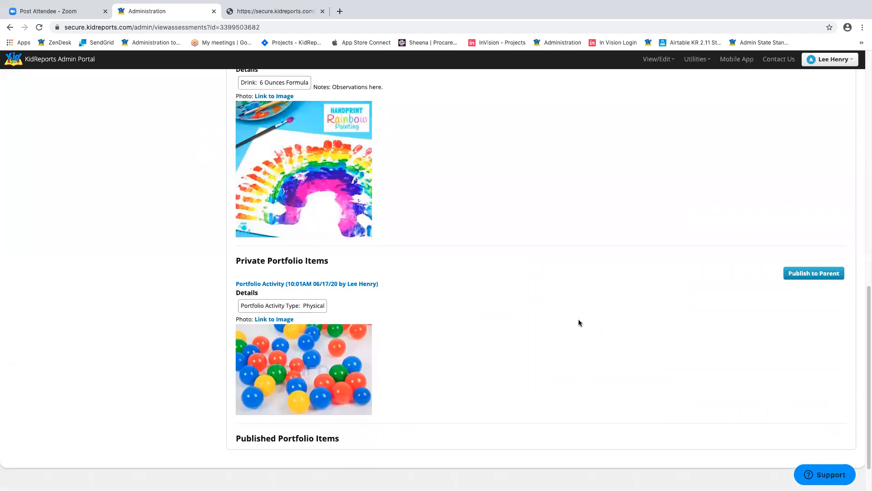
scroll(628, 277, "up", 7)
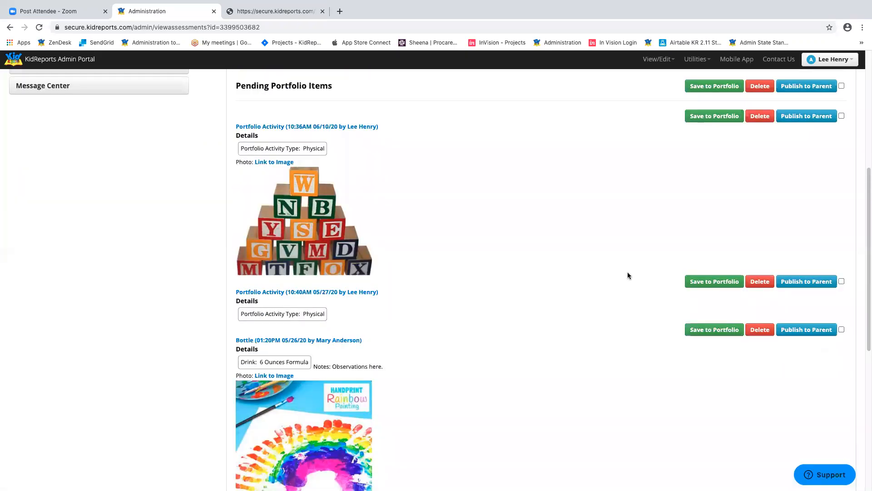
scroll(628, 275, "up", 5)
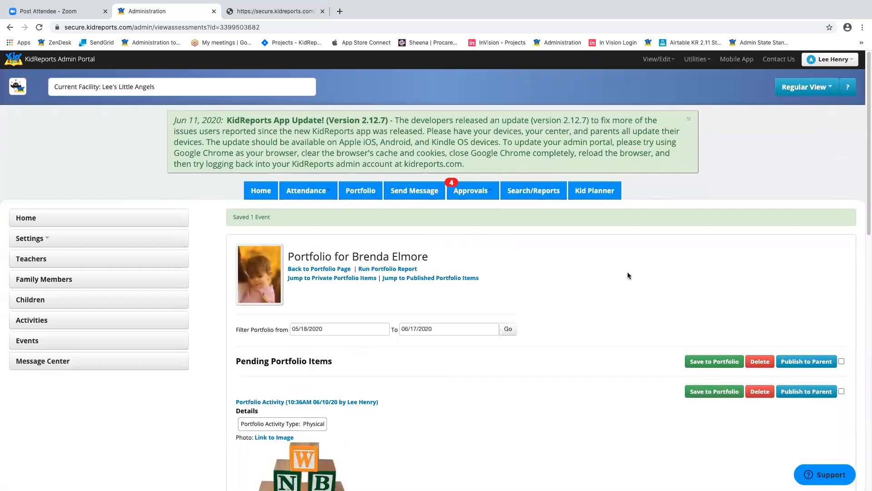
left_click(318, 269)
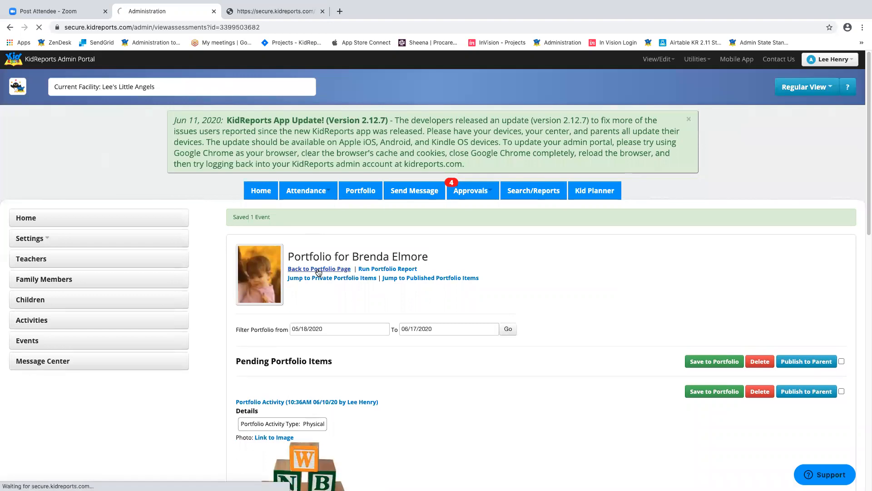
left_click(800, 241)
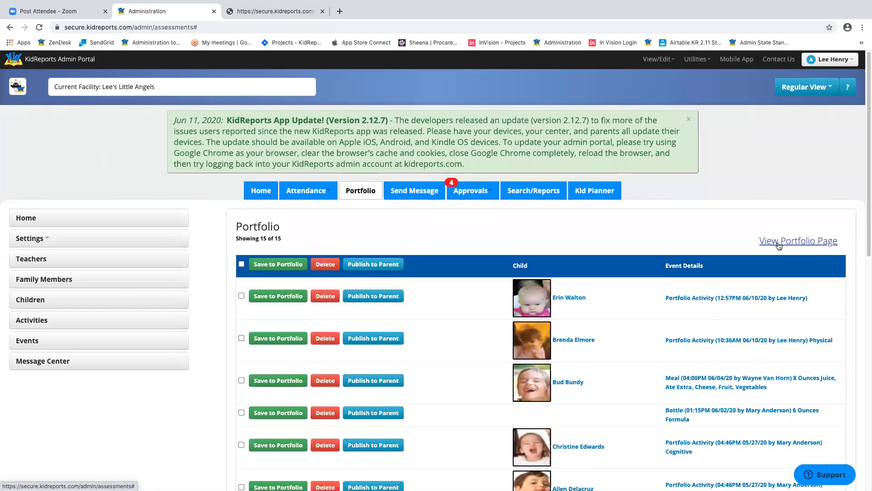
- Tick the next two pending records and save both to their portfolios
left_click(241, 264)
scroll(409, 348, "down", 10)
scroll(405, 330, "up", 10)
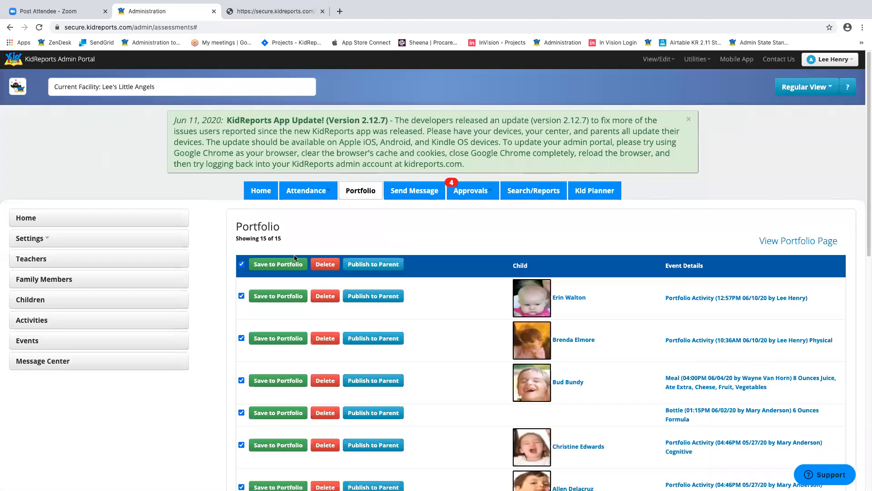
left_click(243, 264)
left_click(242, 296)
left_click(241, 338)
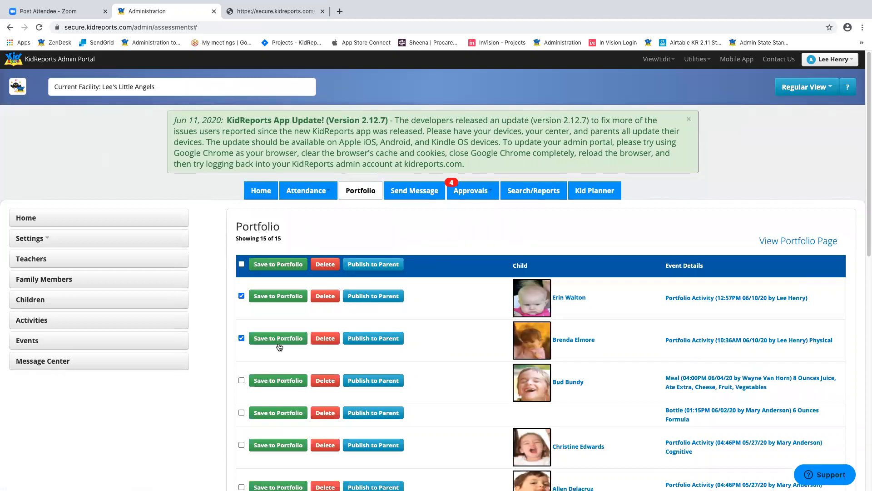
left_click(284, 266)
left_click(515, 78)
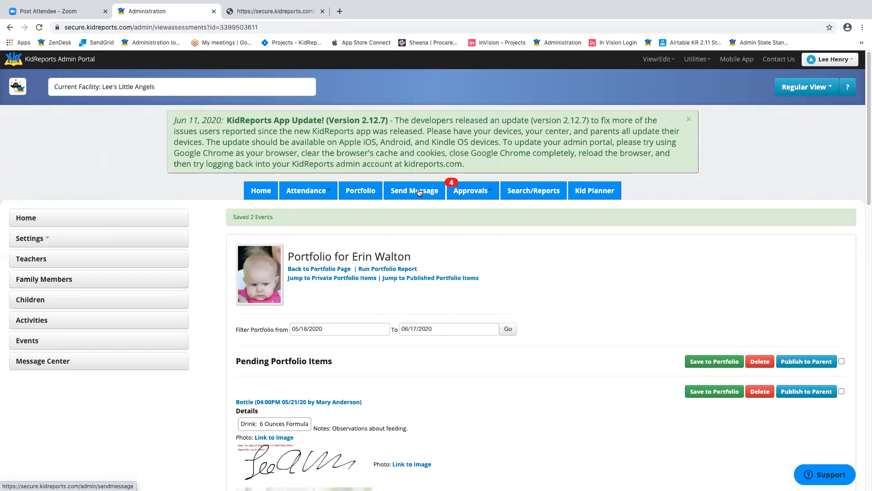
- Open the Media Queue approvals and look through the pending media files
left_click(482, 194)
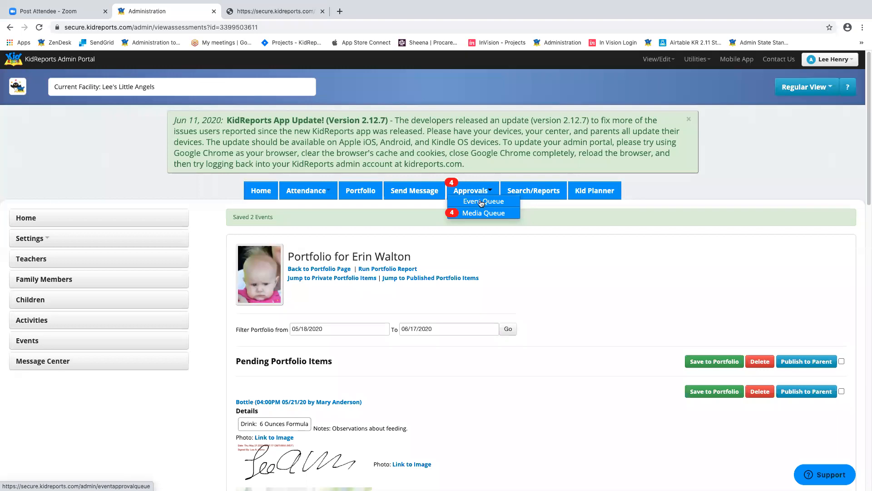
left_click(489, 214)
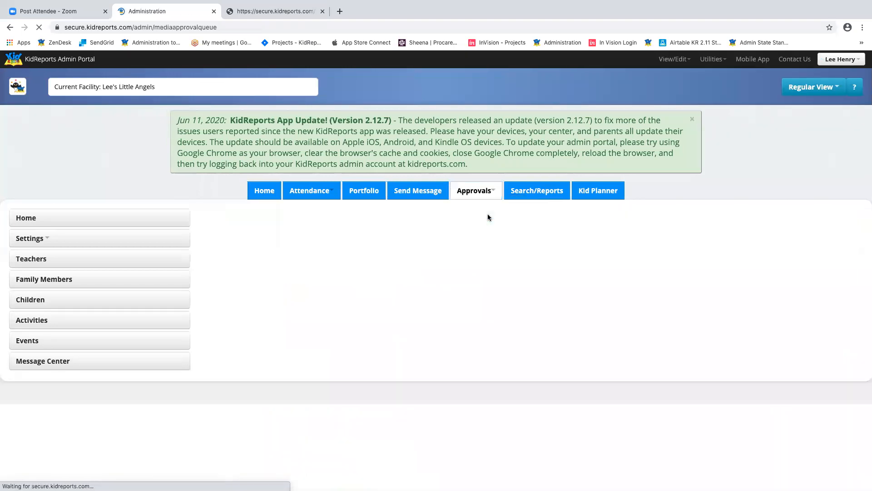
scroll(516, 235, "down", 2)
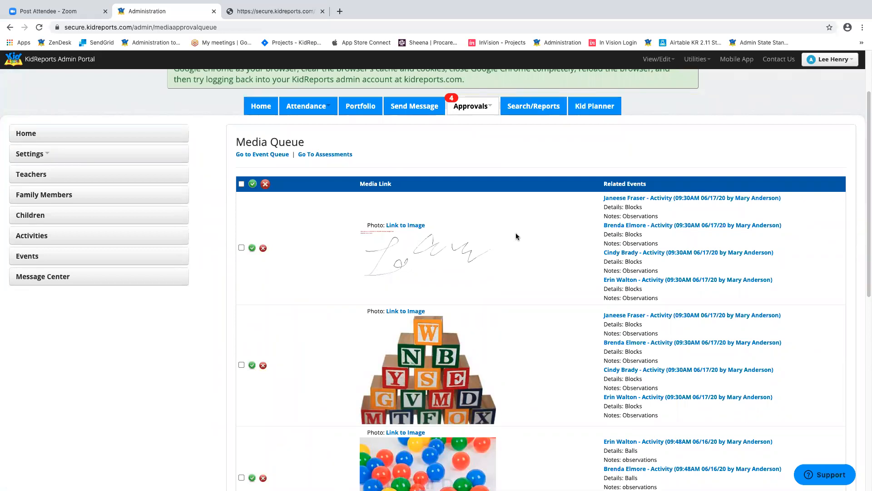
scroll(517, 234, "down", 1)
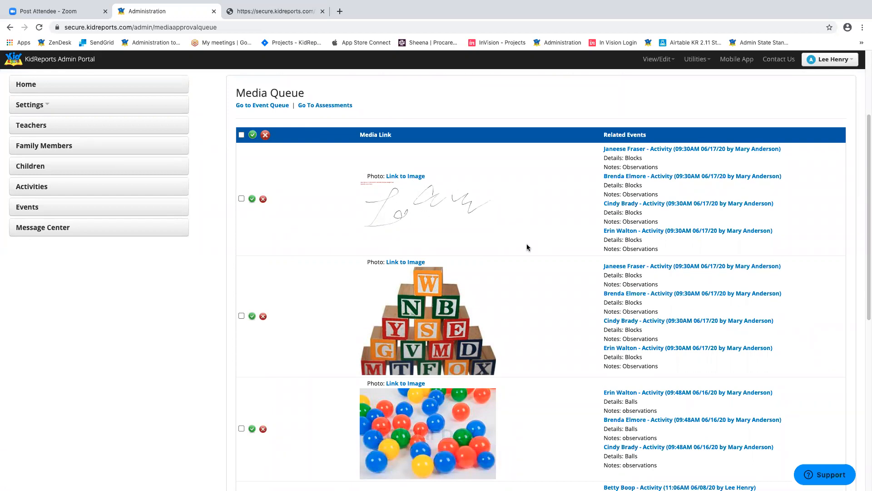
scroll(543, 263, "down", 7)
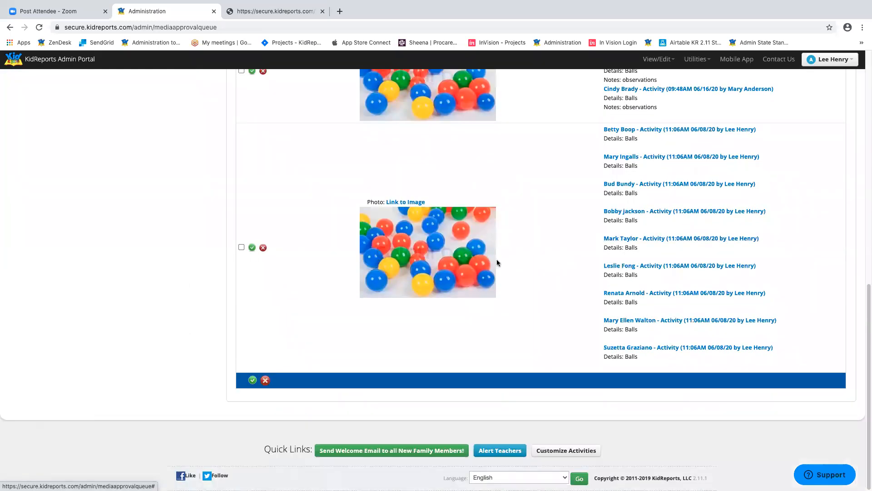
scroll(603, 268, "up", 3)
scroll(602, 266, "up", 4)
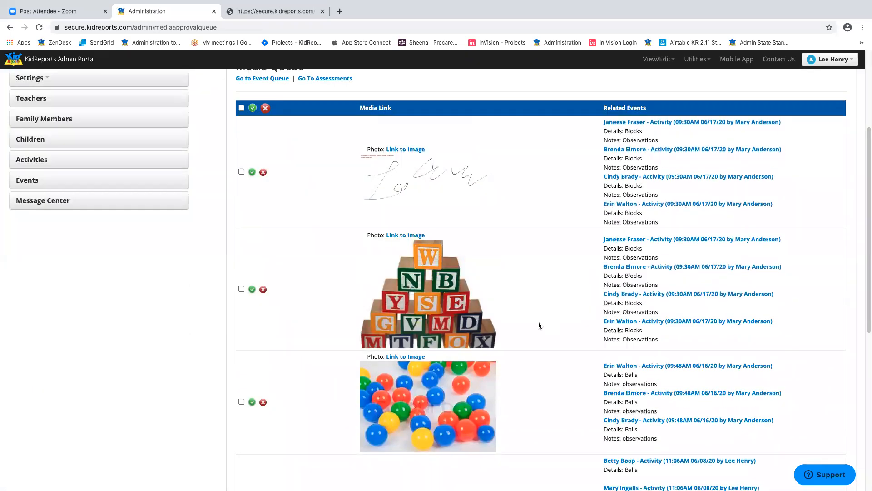
scroll(630, 299, "up", 4)
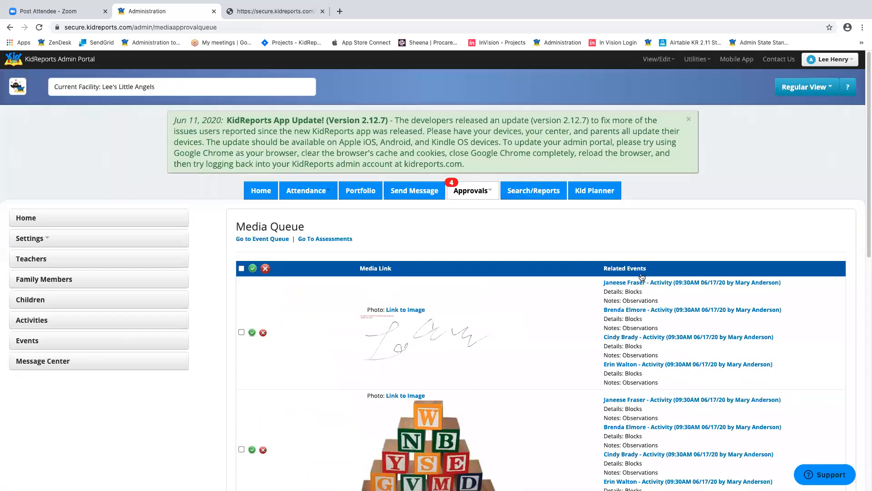
- Select only the first row, the signature image, and approve it with the green icon
left_click(241, 269)
scroll(556, 307, "down", 7)
scroll(556, 307, "up", 7)
left_click(241, 268)
left_click(241, 332)
left_click(252, 332)
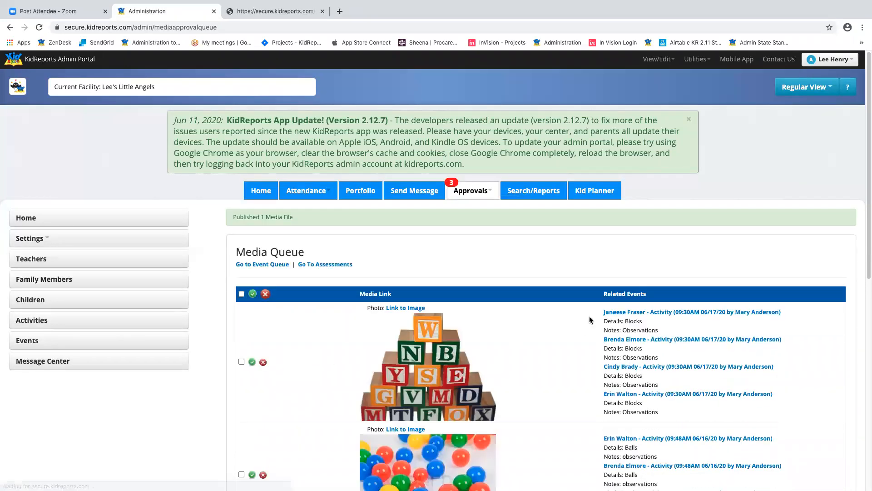
scroll(590, 317, "down", 9)
scroll(590, 317, "up", 4)
scroll(615, 303, "up", 4)
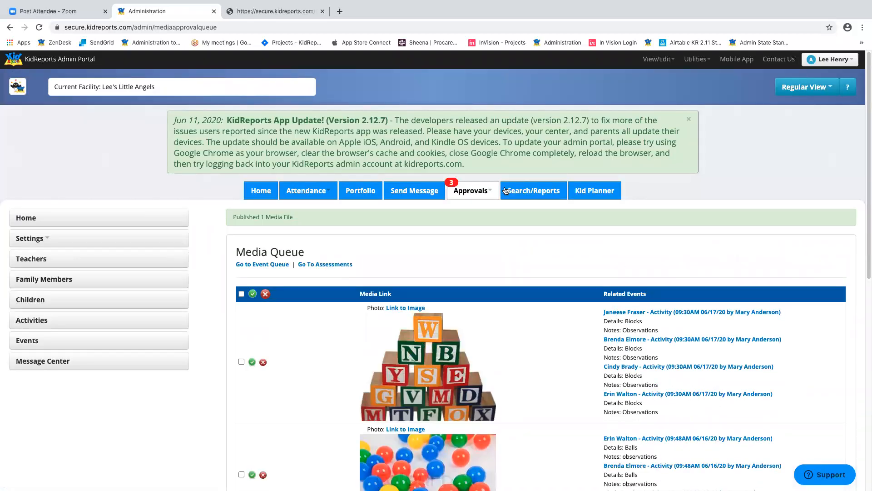
left_click(488, 193)
- Check the empty Event Queue, then open Search/Reports with the filter kept at Entire Facility
left_click(483, 202)
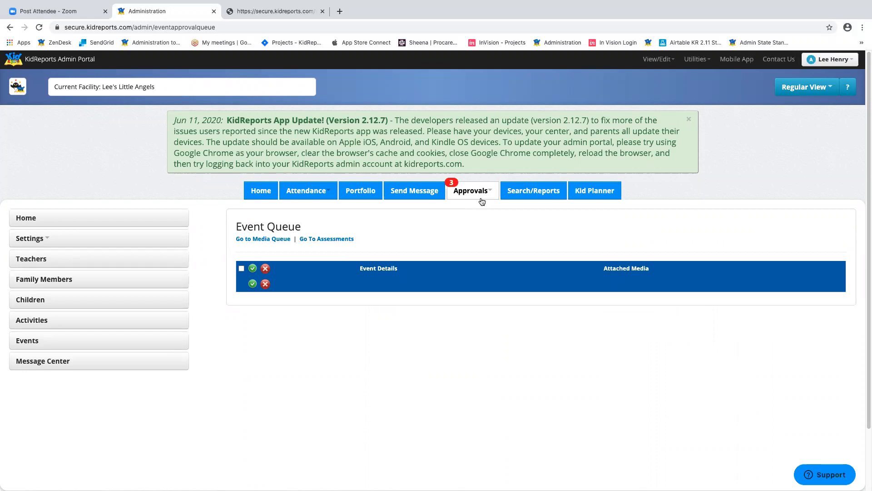
left_click(533, 194)
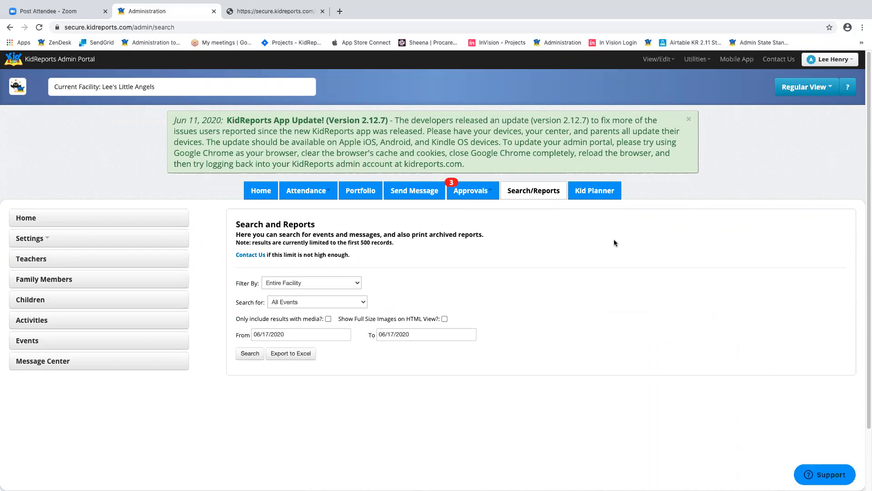
scroll(614, 240, "down", 2)
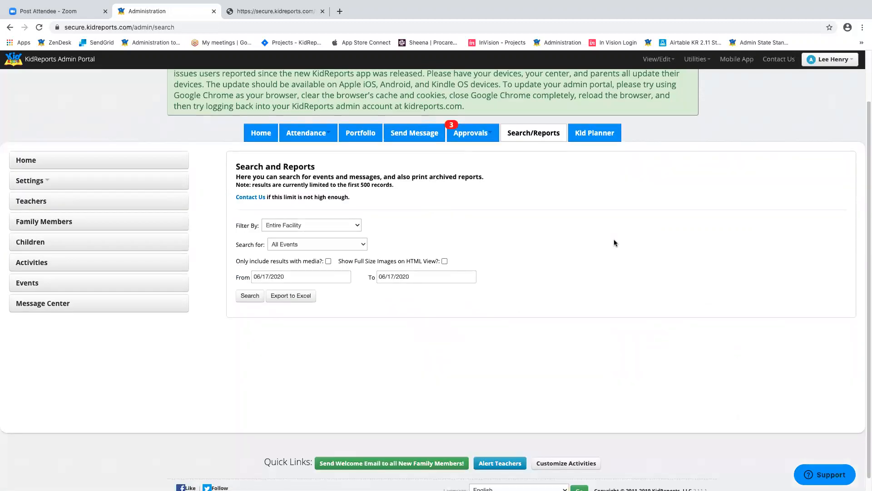
left_click(347, 226)
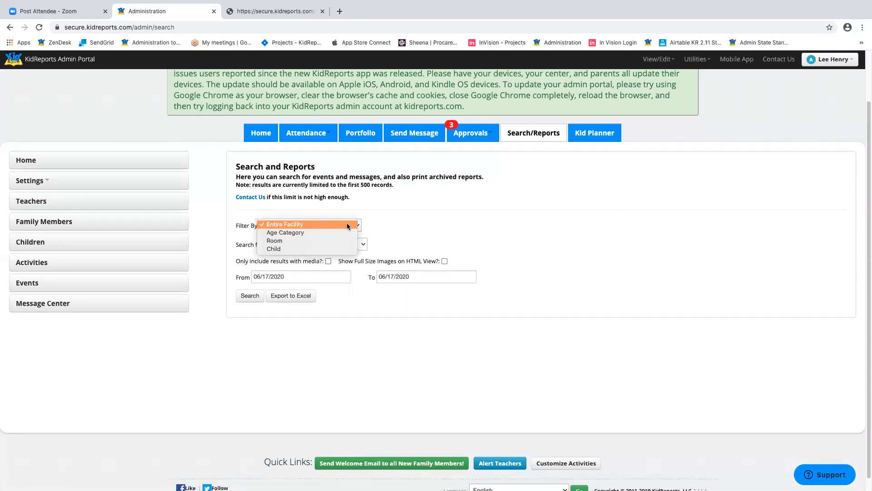
left_click(301, 232)
left_click(445, 224)
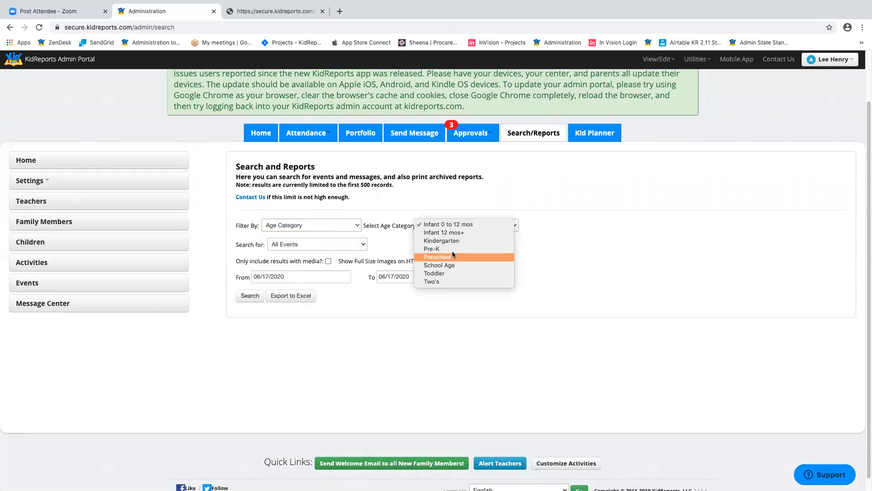
left_click(532, 219)
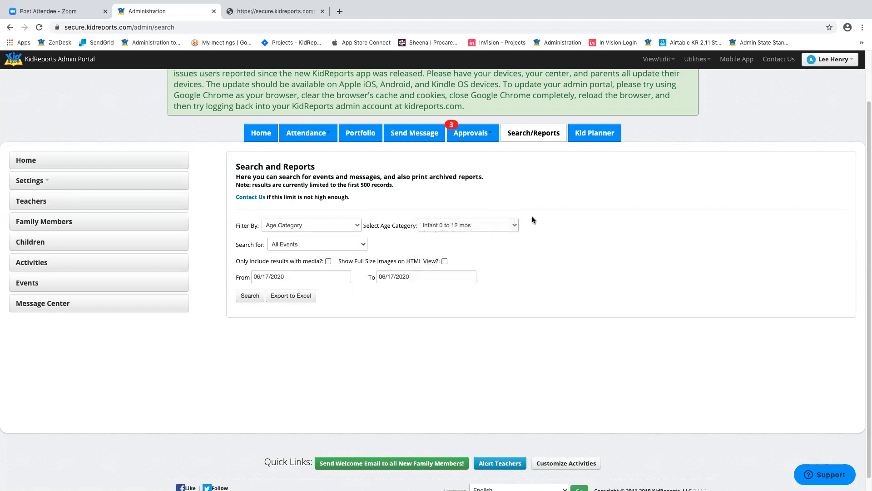
left_click(359, 228)
left_click(344, 216)
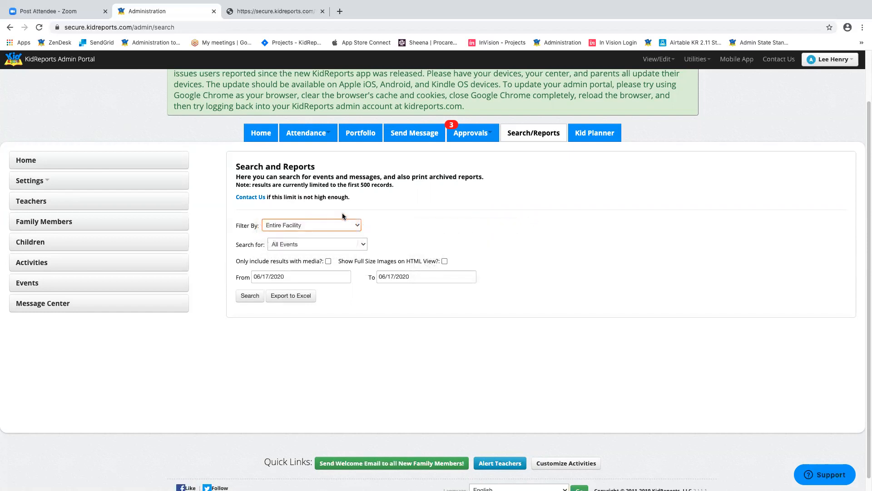
- Run a Teacher Check Ins search from 06/15/2020 to 06/17/2020
left_click(359, 245)
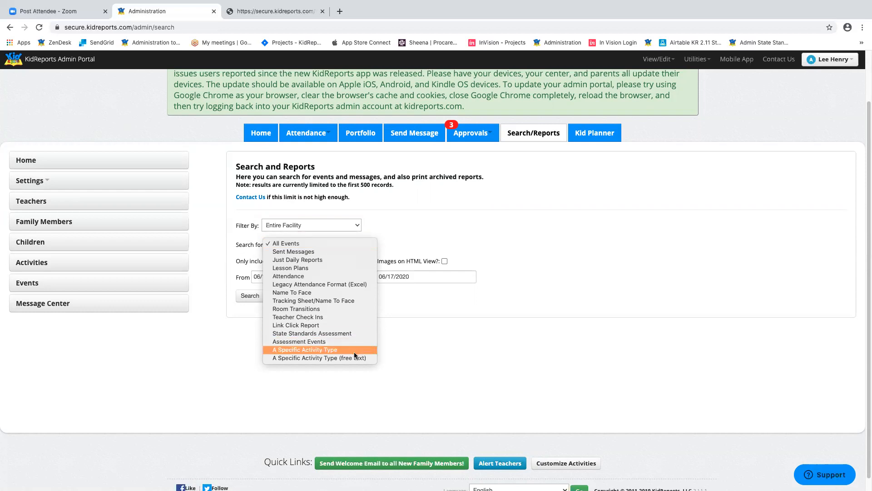
left_click(331, 317)
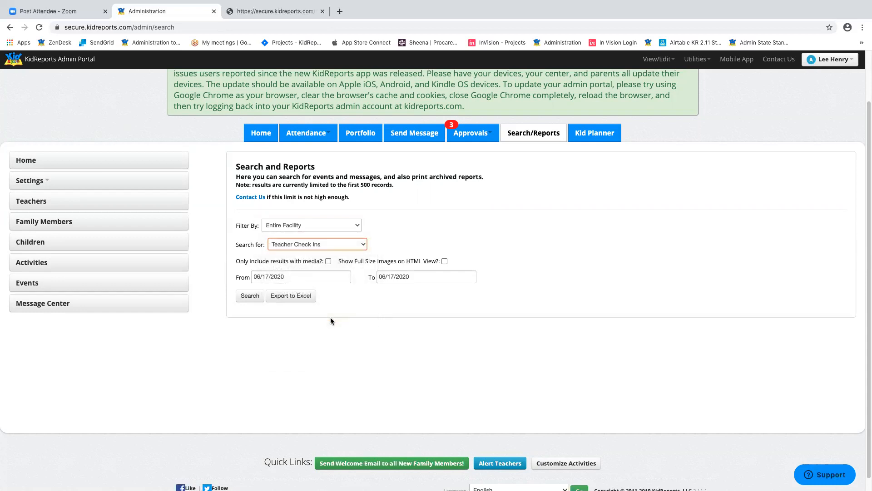
left_click(326, 275)
left_click(279, 353)
left_click(250, 296)
- Review the check-in results, then go back to the search form
scroll(324, 277, "down", 5)
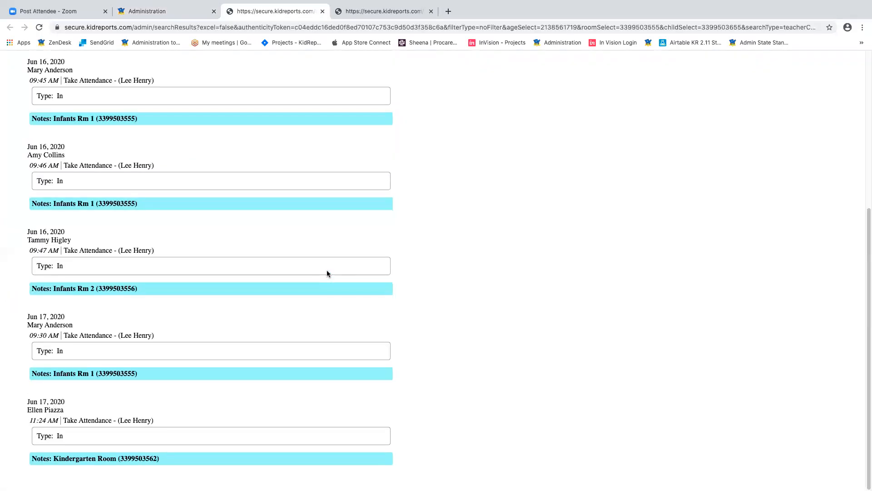
scroll(334, 291, "up", 5)
left_click(192, 11)
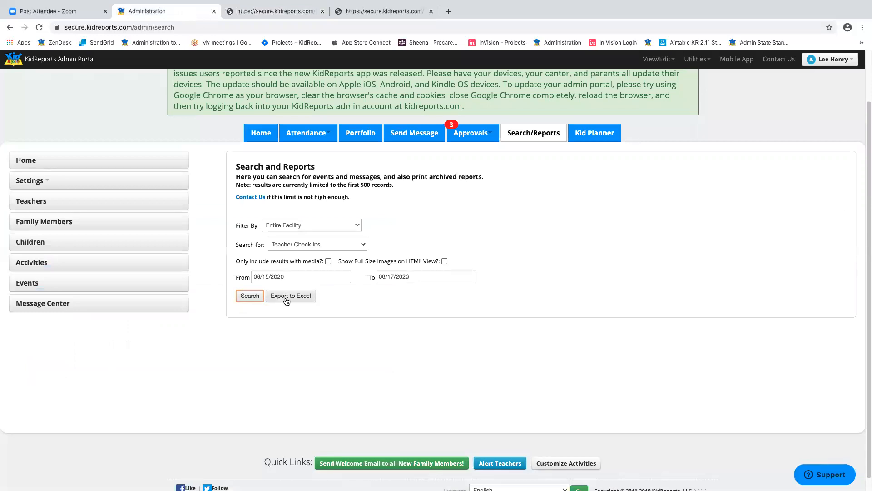
left_click(361, 246)
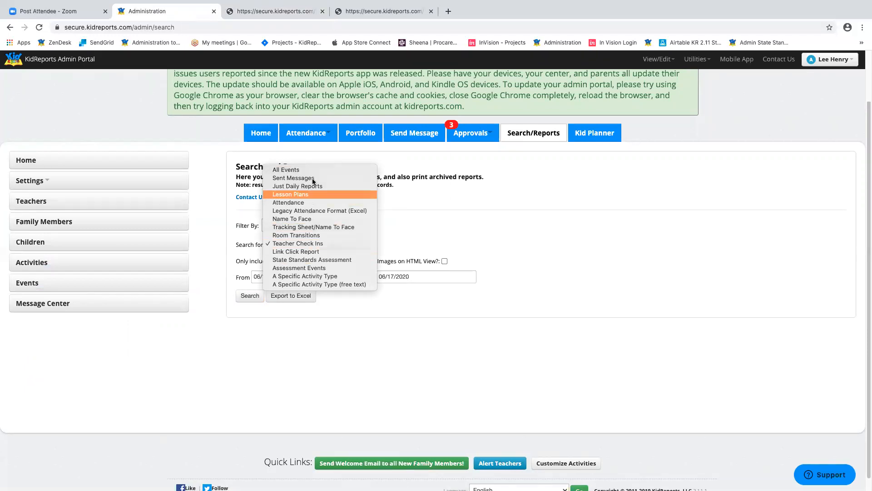
- Search Incident Report activities with media only, from 06/01/2020 to 06/17/2020
left_click(302, 276)
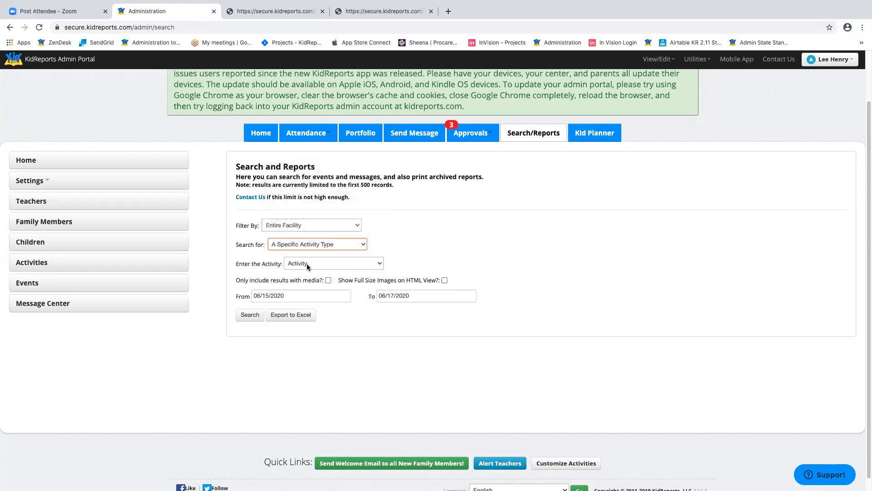
left_click(360, 263)
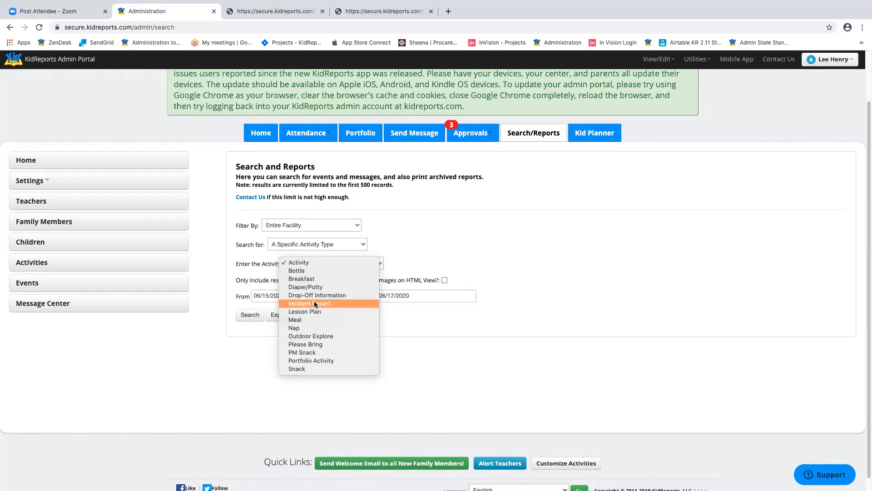
left_click(316, 304)
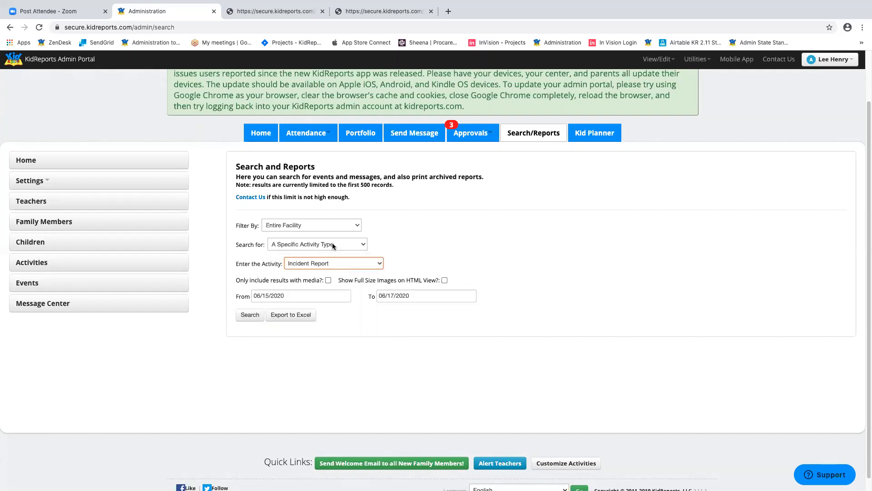
left_click(328, 280)
left_click(304, 297)
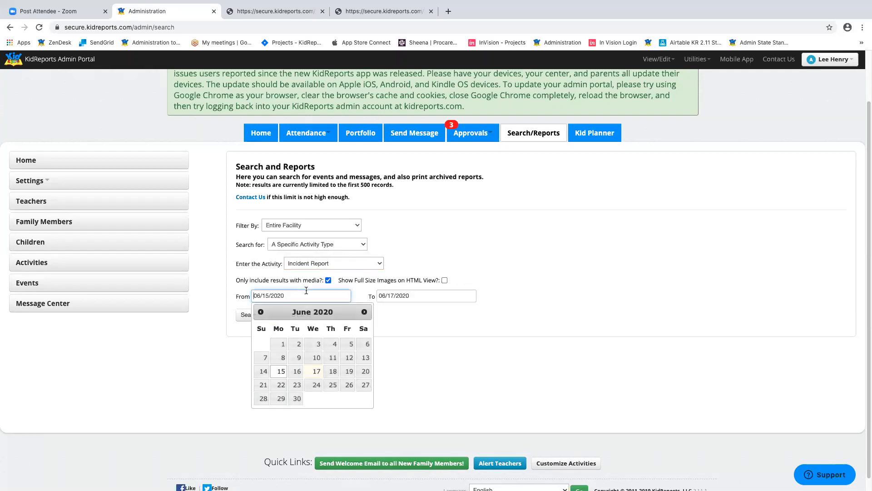
left_click(282, 344)
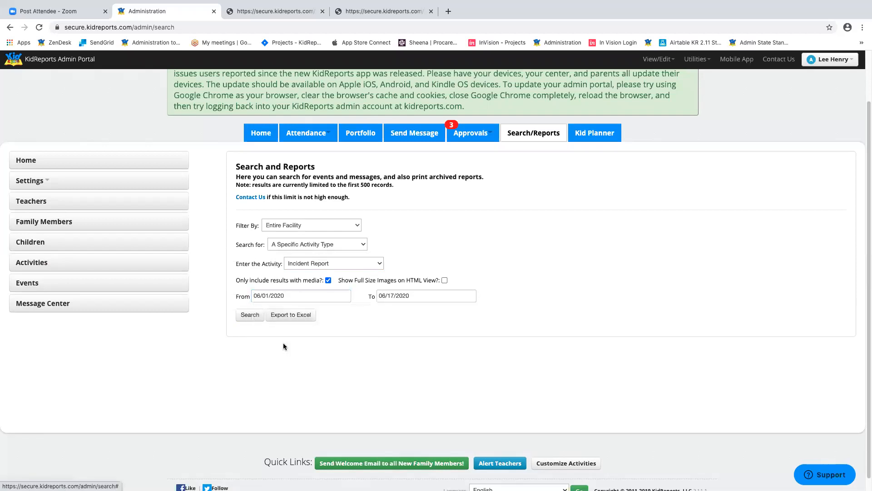
left_click(249, 316)
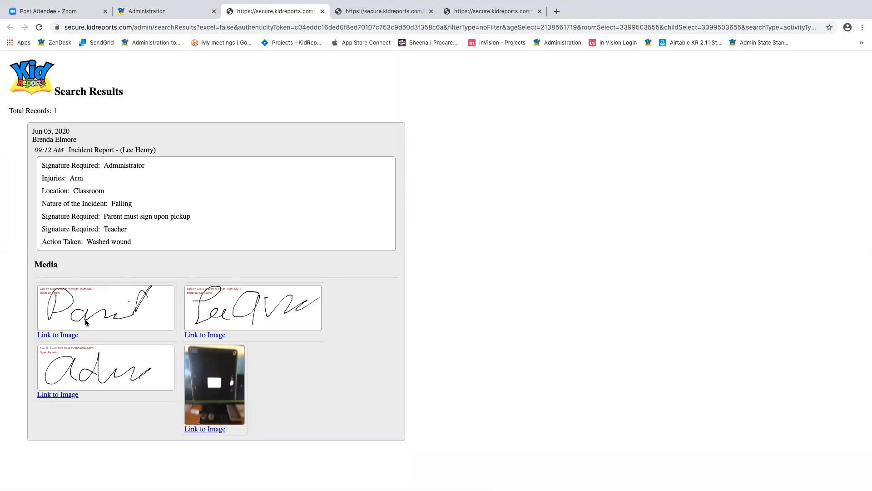
- Close the search results, glance at the Filter By and Search for lists unchanged, and open KidPlanner
left_click(322, 12)
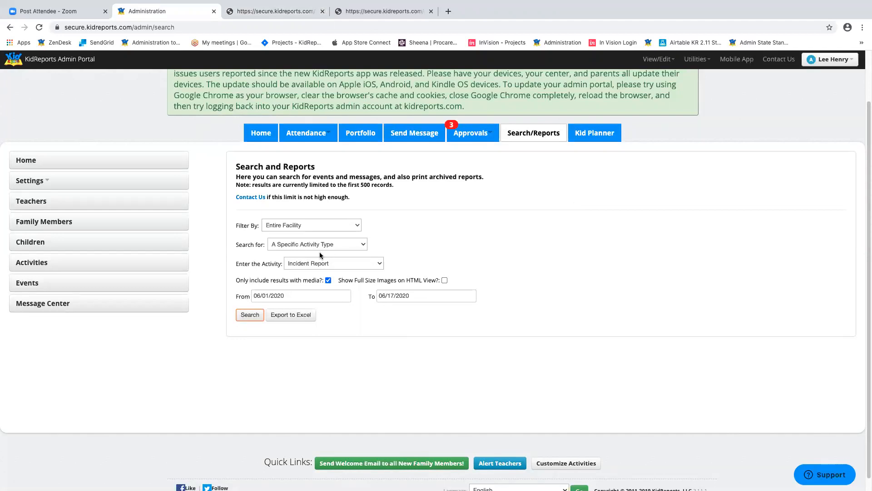
left_click(348, 226)
left_click(410, 235)
left_click(353, 248)
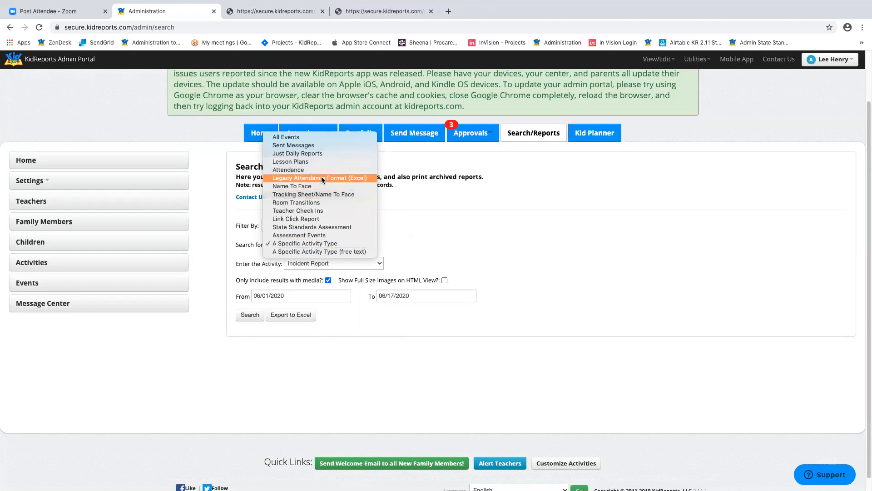
left_click(613, 217)
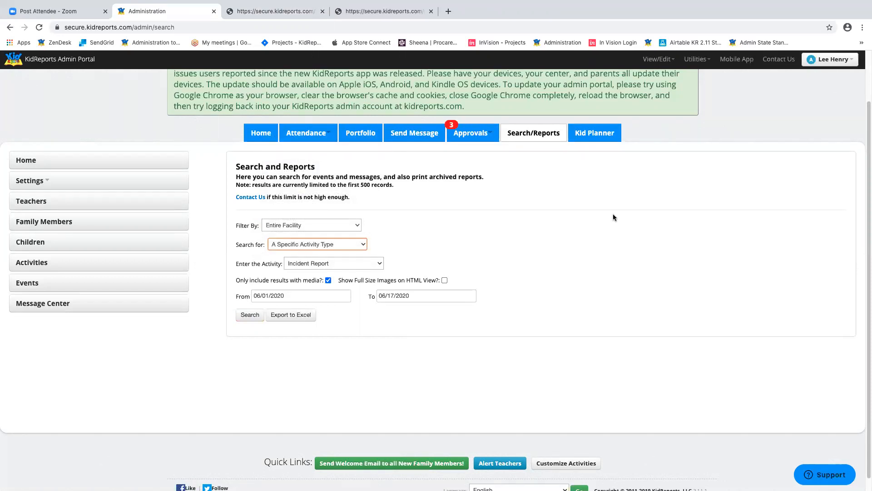
left_click(596, 135)
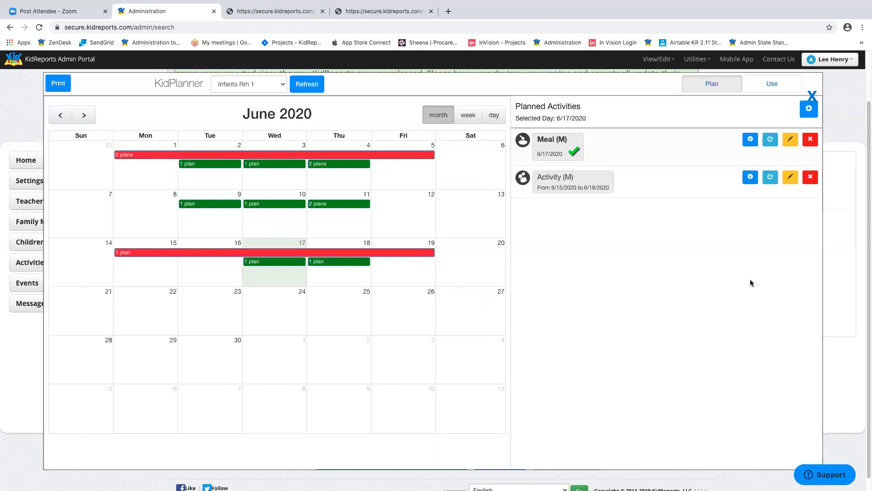
- Switch KidPlanner to the Kindergarten Room and bring up the Select Event list
left_click(278, 85)
left_click(267, 101)
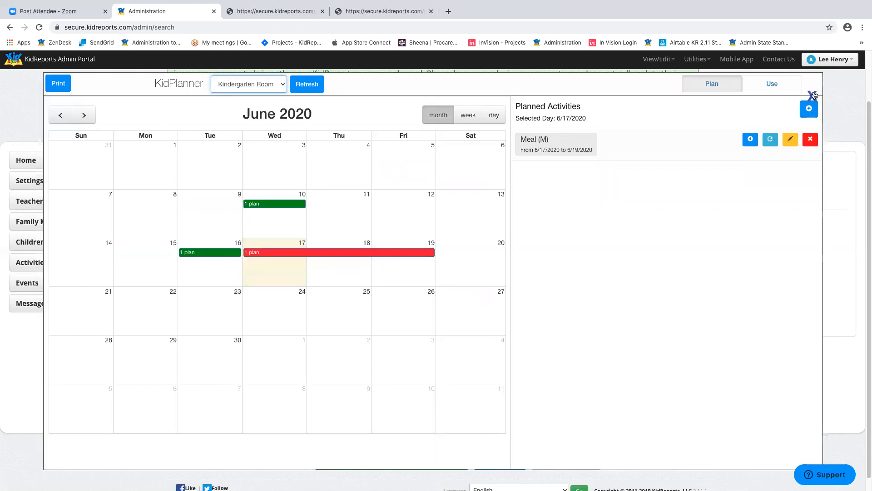
left_click(809, 109)
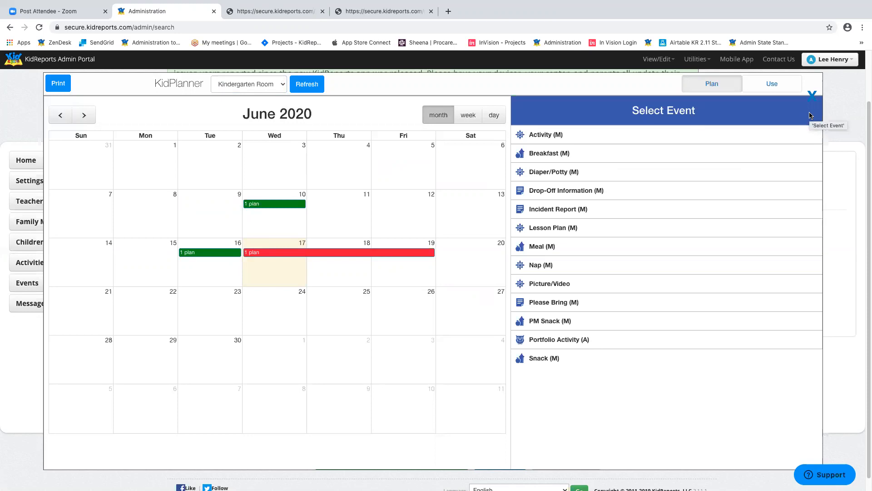
- Start an Activity (M) plan with Coloring and Drawing ticked as planned activities
left_click(547, 136)
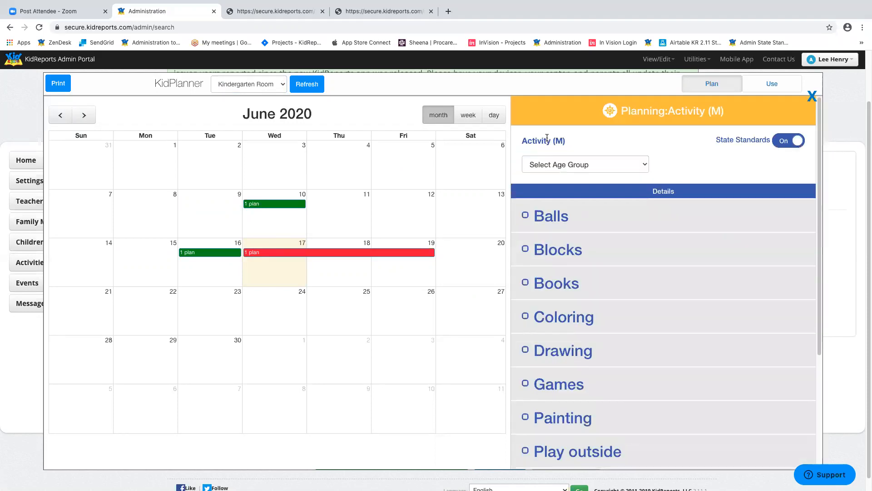
left_click(586, 316)
left_click(586, 350)
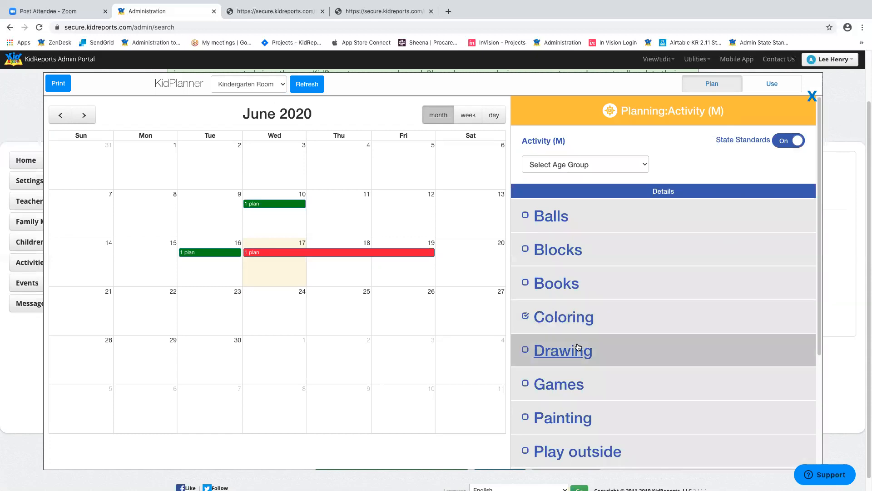
scroll(806, 301, "down", 5)
scroll(795, 309, "up", 5)
scroll(793, 309, "down", 5)
scroll(780, 233, "up", 5)
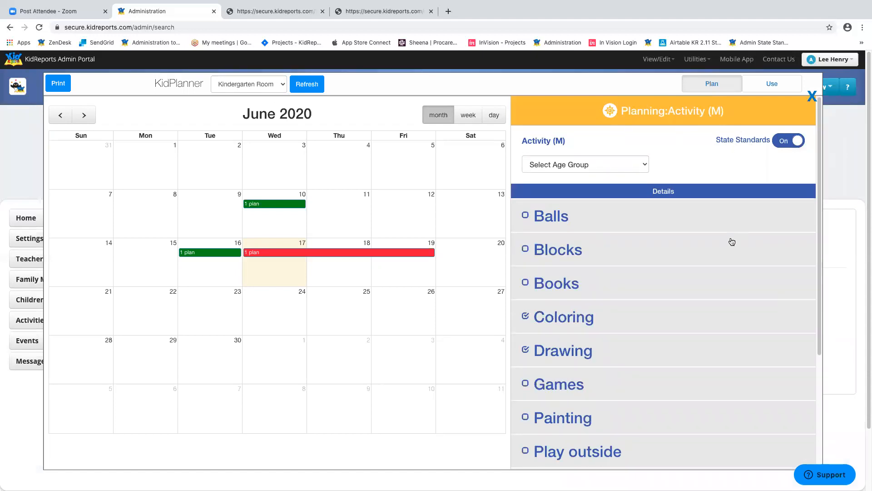
scroll(730, 241, "down", 5)
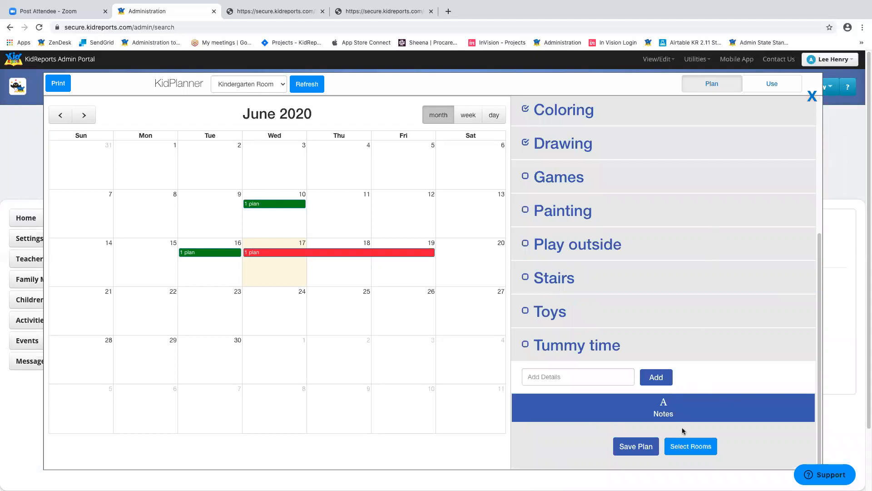
- Leave the room selection unchanged, open the plan's notes, and save the 6/17 Activity plan
left_click(685, 448)
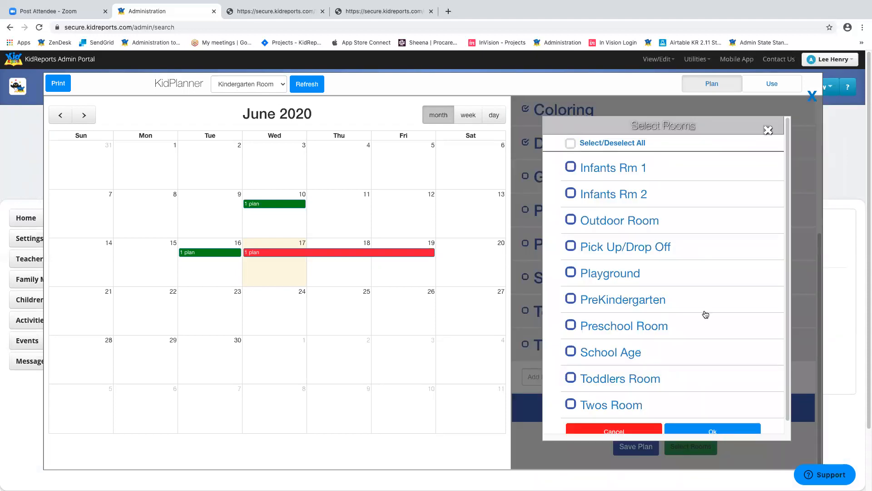
left_click(571, 326)
left_click(573, 327)
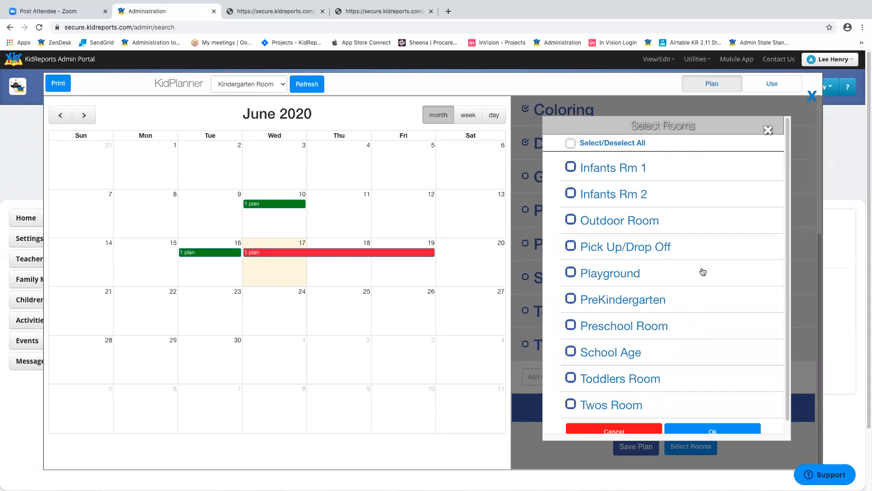
scroll(704, 259, "down", 1)
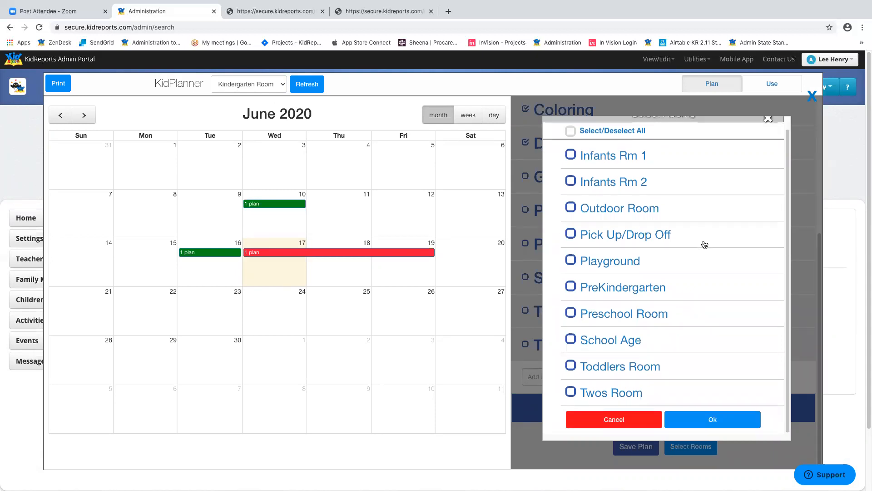
left_click(611, 424)
scroll(749, 299, "down", 3)
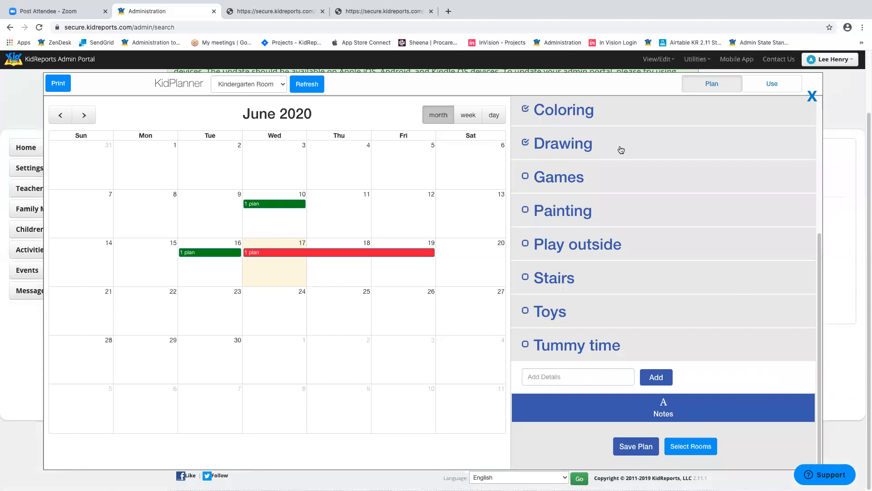
left_click(666, 409)
left_click(677, 338)
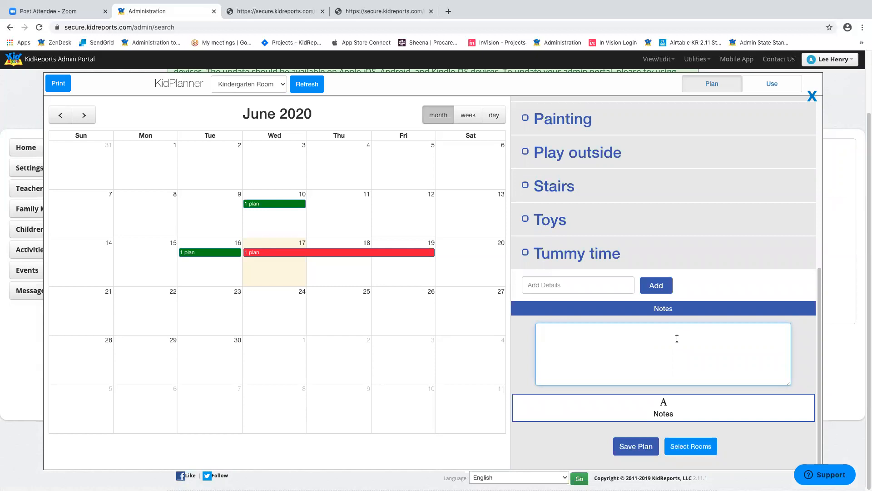
left_click(633, 446)
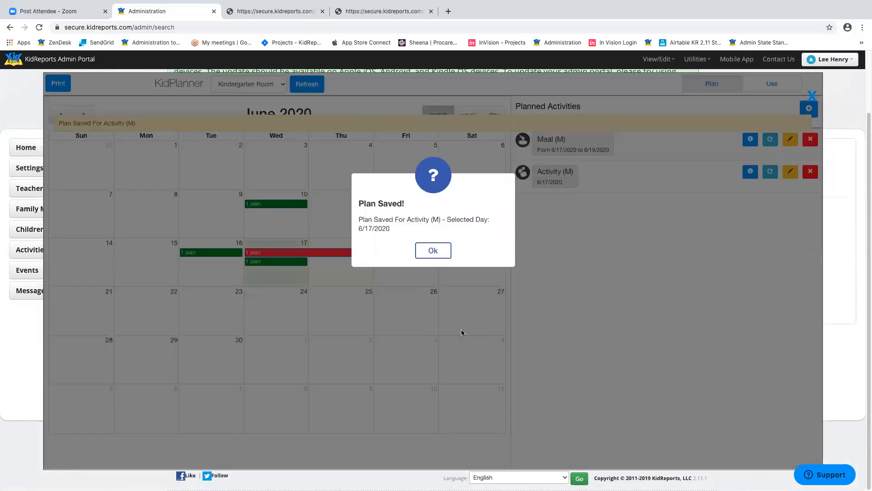
- Dismiss the Plan Saved! confirmation to return to the June 2020 planner
left_click(442, 250)
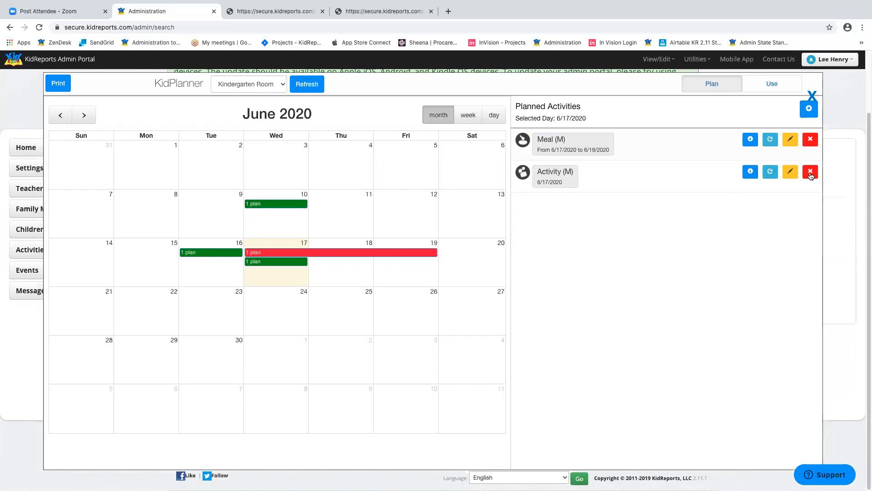
- Copy the 6/17 Activity (M) plan to the date range 06/22/2020–06/26/2020
left_click(750, 172)
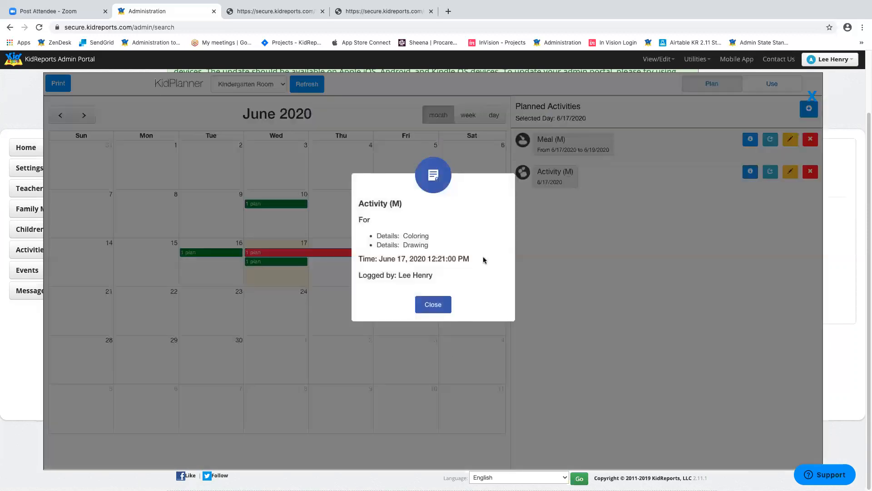
left_click(446, 303)
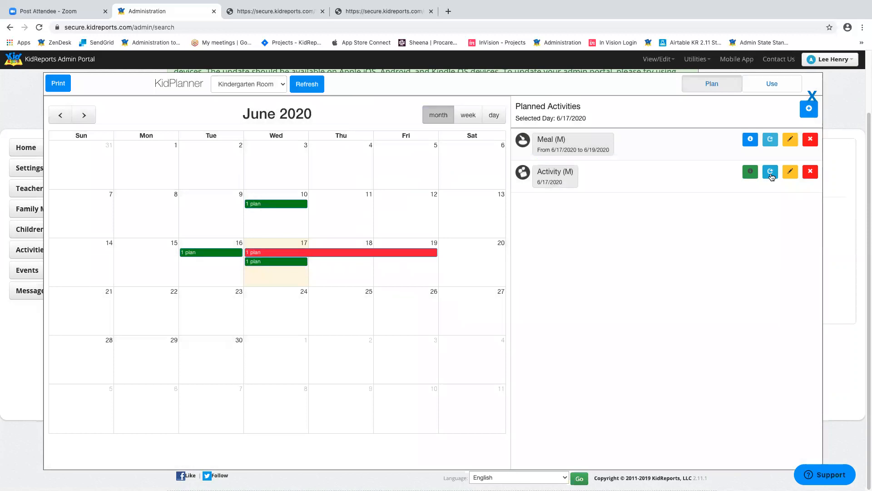
left_click(771, 172)
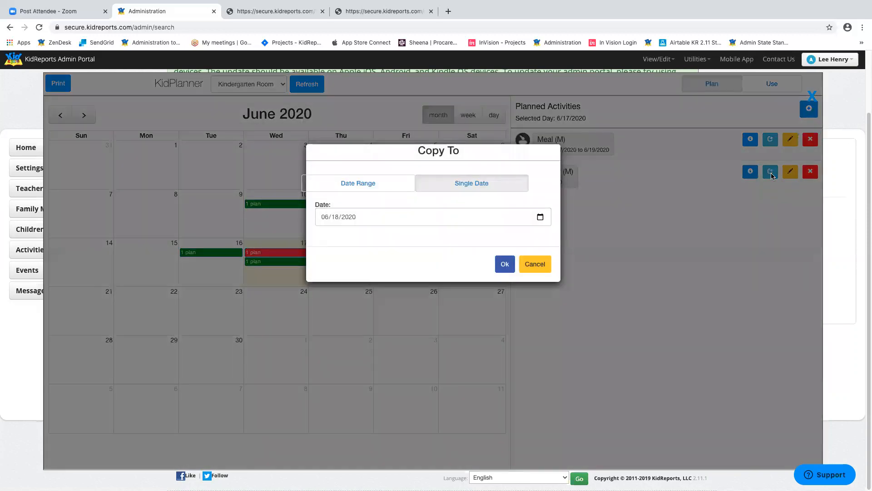
left_click(541, 216)
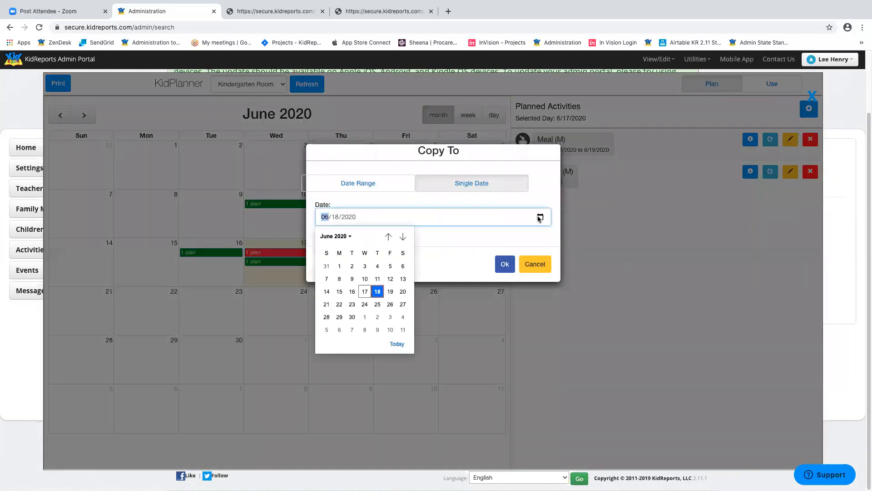
left_click(366, 305)
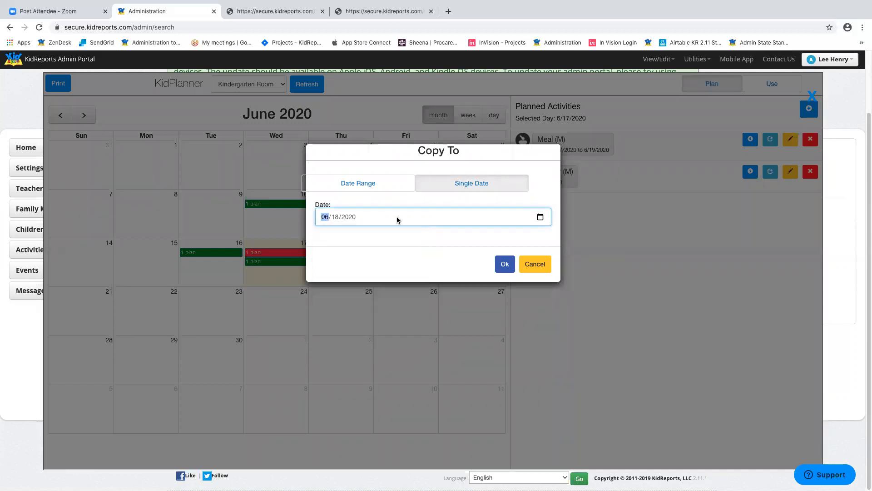
left_click(361, 184)
left_click(372, 218)
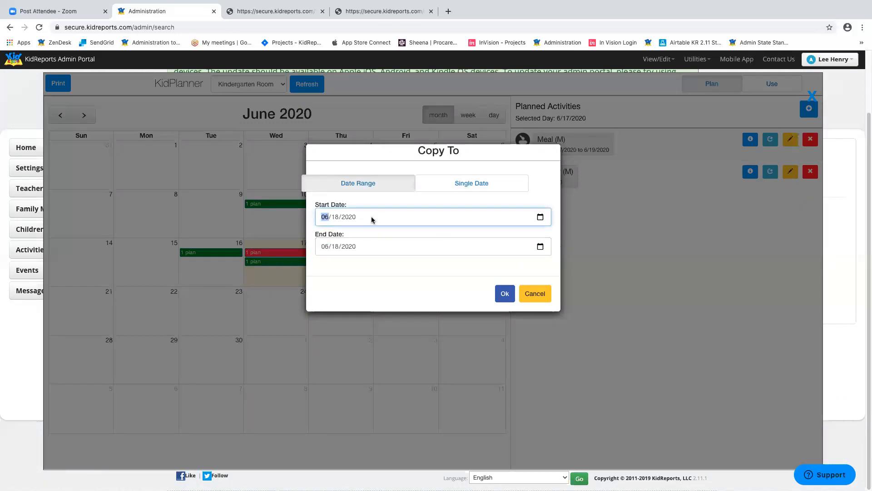
left_click(540, 217)
key("Return")
left_click(540, 246)
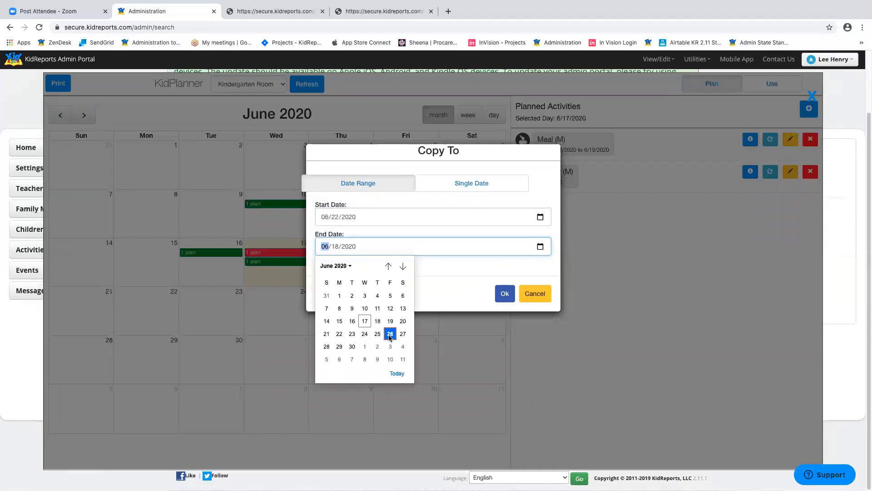
left_click(389, 334)
left_click(504, 294)
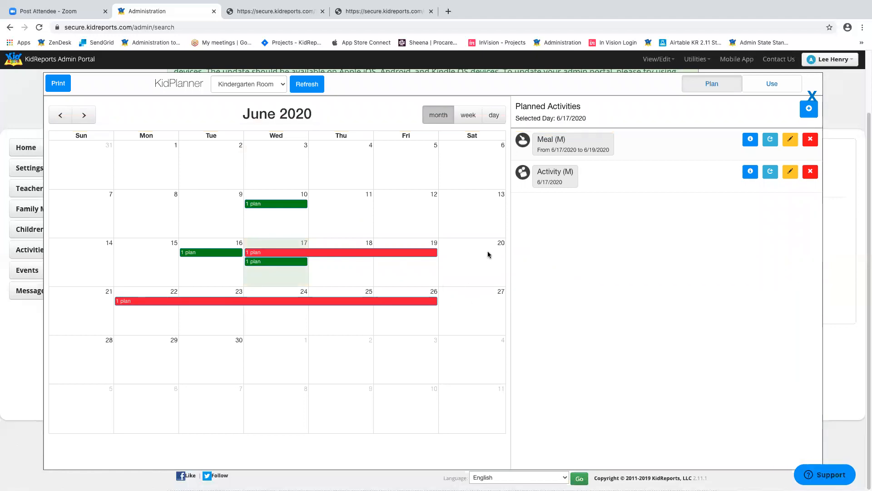
- Tag the Activity (M) plan for 3 Years to 5 Years with Art standards CAE.3.1, CAE.3.3, CAE.3.5
left_click(791, 175)
scroll(702, 323, "down", 5)
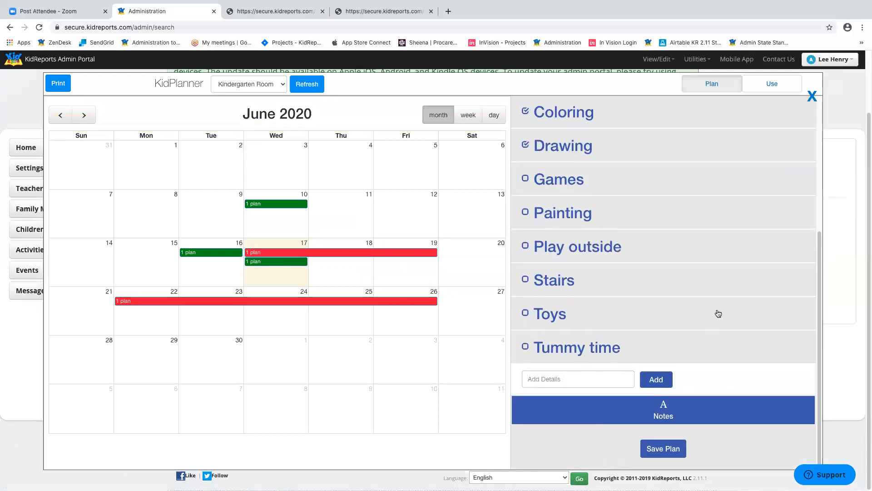
scroll(691, 316, "up", 5)
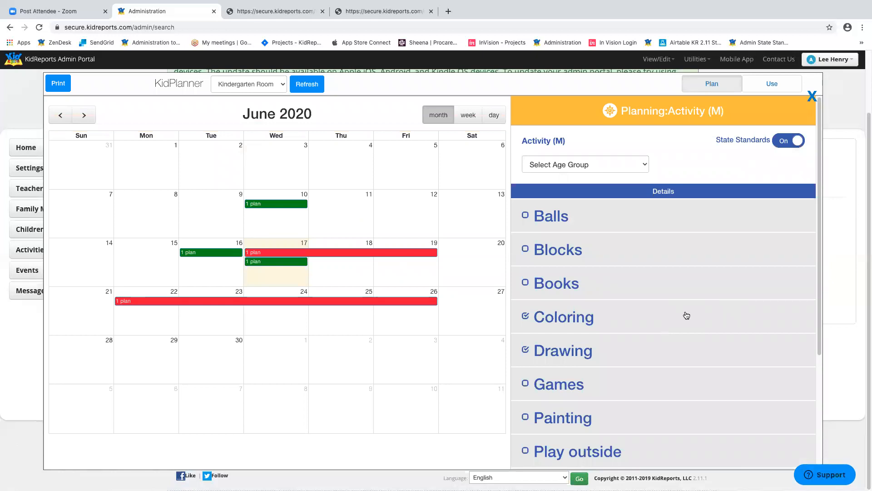
left_click(644, 166)
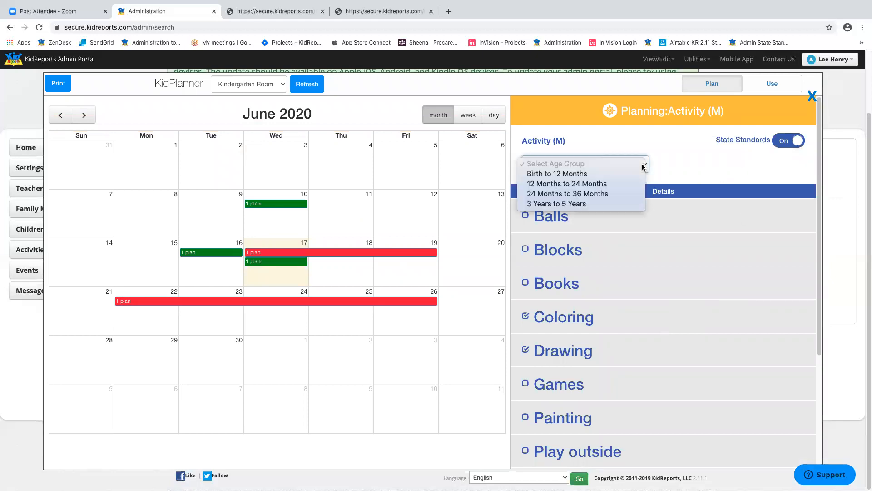
left_click(580, 204)
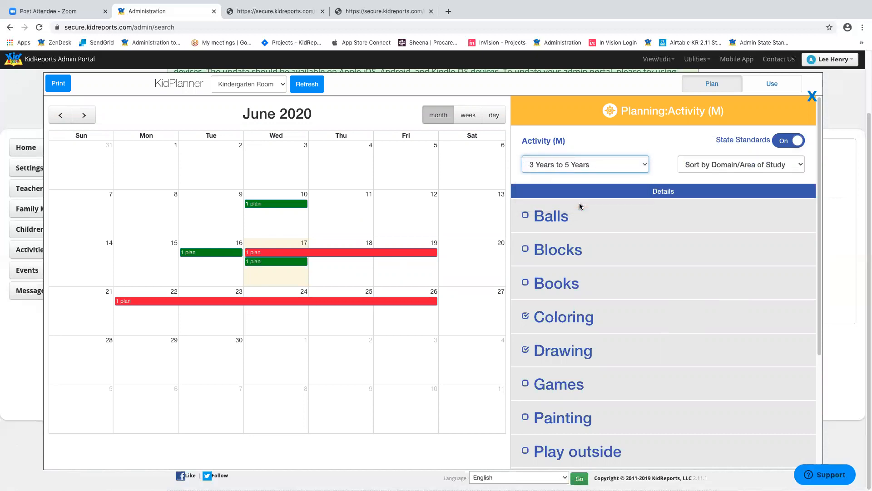
left_click(764, 166)
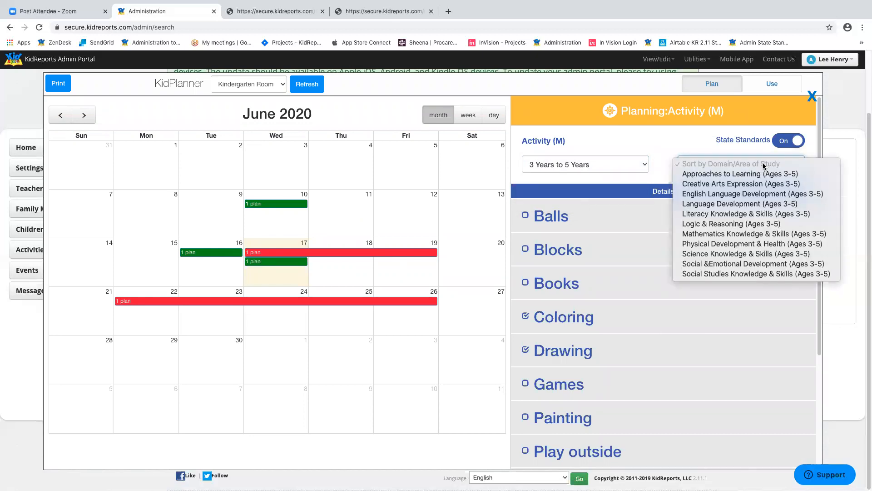
left_click(732, 179)
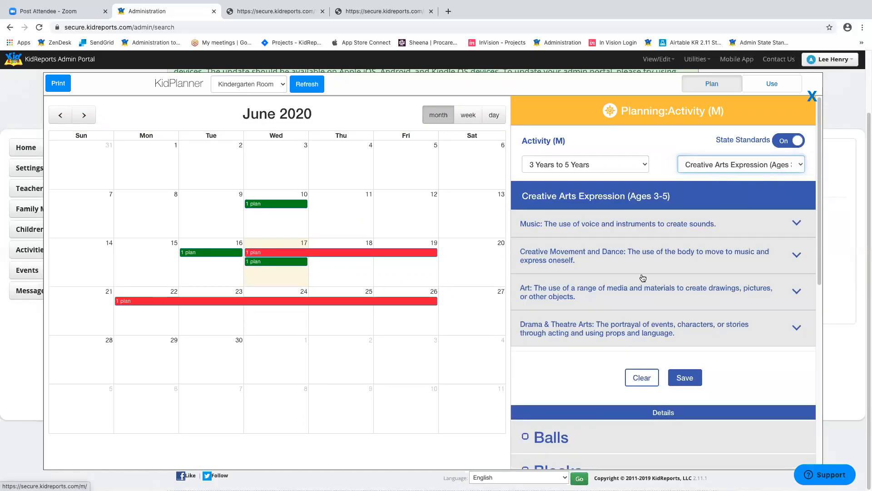
left_click(594, 292)
left_click(539, 329)
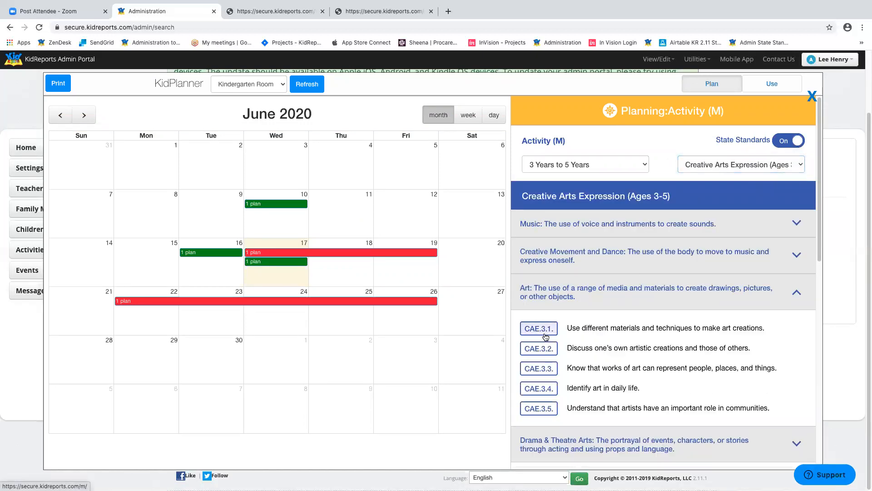
left_click(539, 368)
left_click(539, 409)
scroll(811, 369, "down", 2)
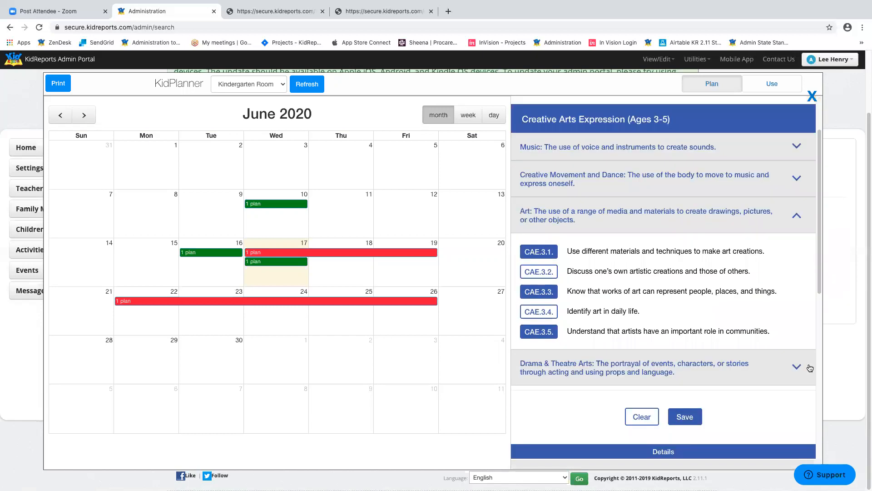
left_click(692, 401)
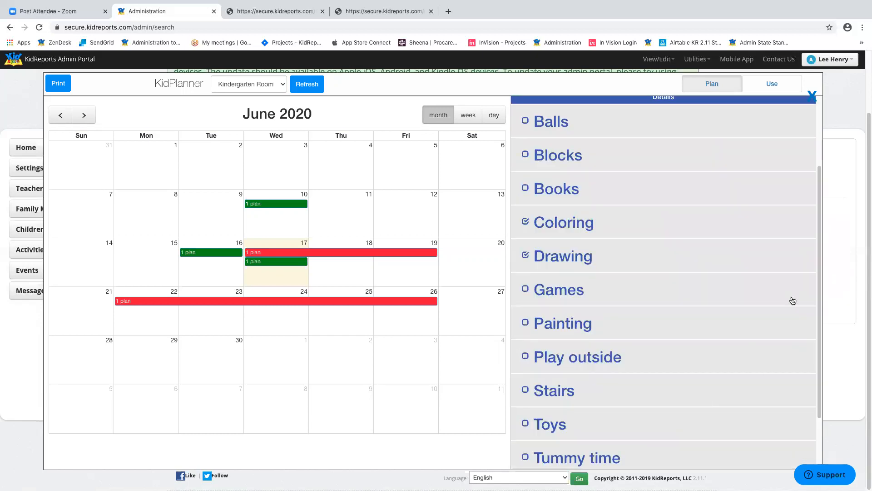
- Save the updated plan, page the calendar to August 2020, and close KidPlanner
scroll(793, 302, "down", 3)
left_click(668, 447)
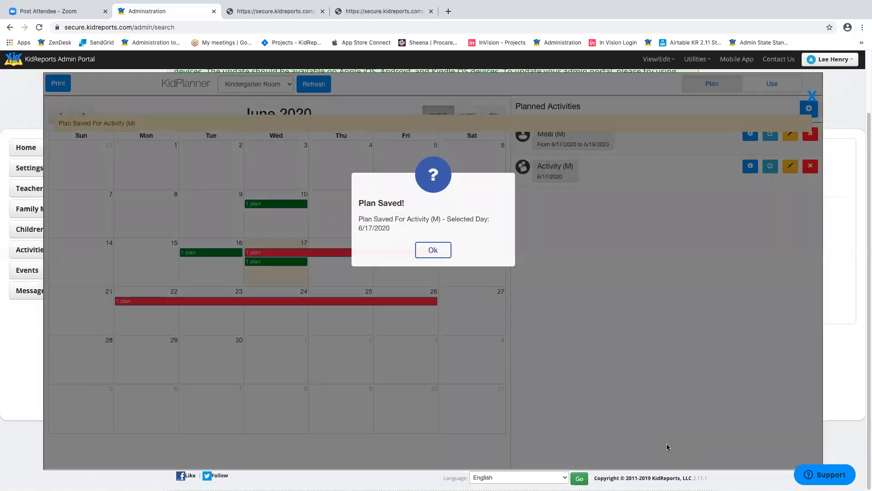
left_click(428, 251)
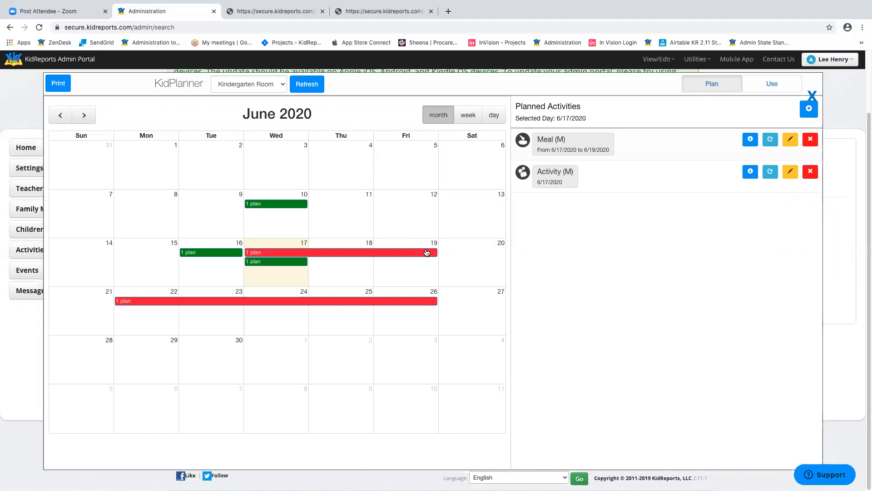
left_click(89, 118)
left_click(89, 117)
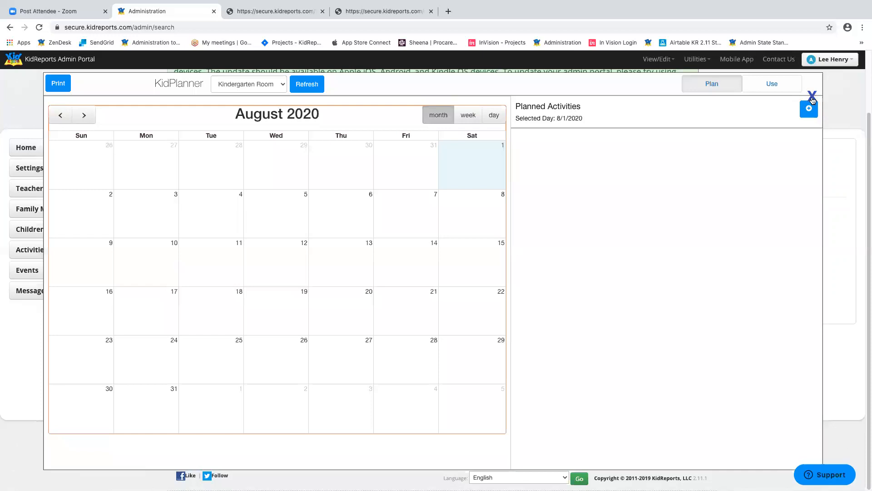
left_click(813, 98)
scroll(741, 218, "up", 2)
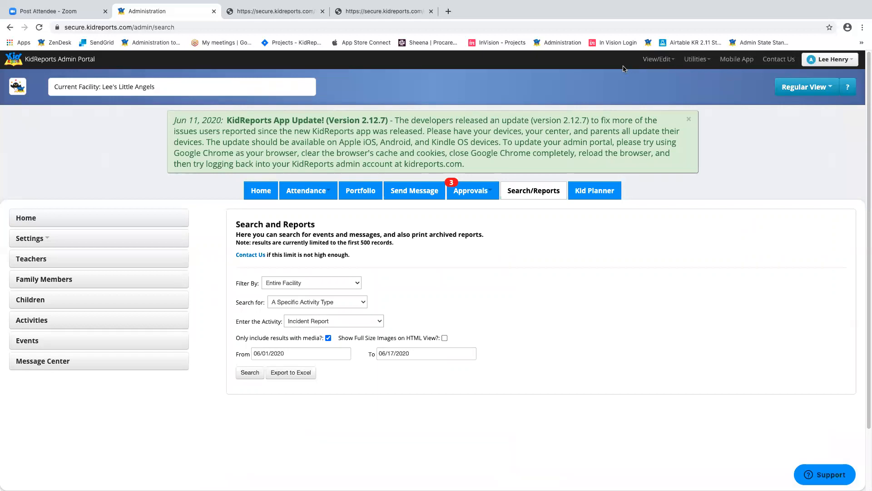
- Bring up Change Teacher Passwords from Utilities for All Teachers in Facility, ready for a new password
left_click(652, 64)
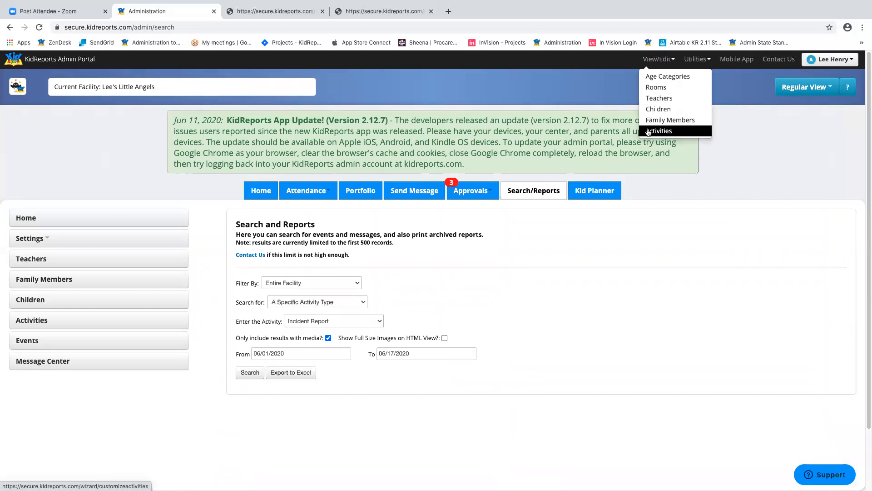
left_click(770, 156)
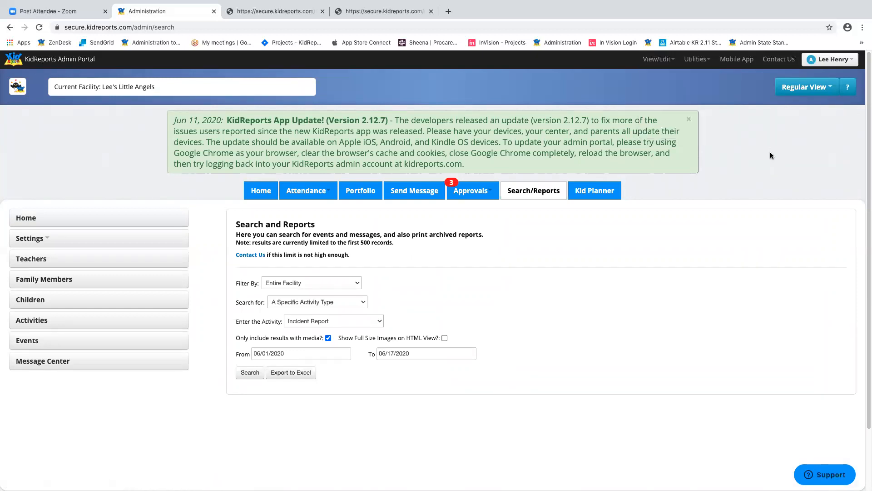
left_click(695, 61)
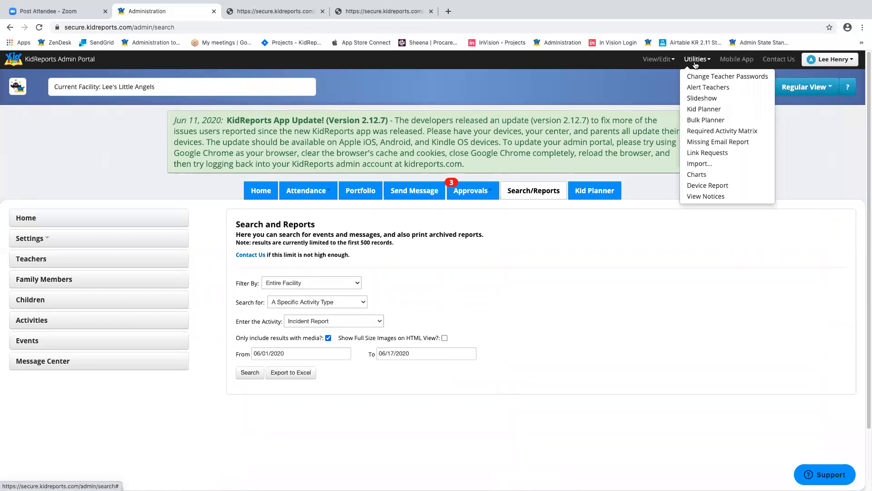
left_click(723, 78)
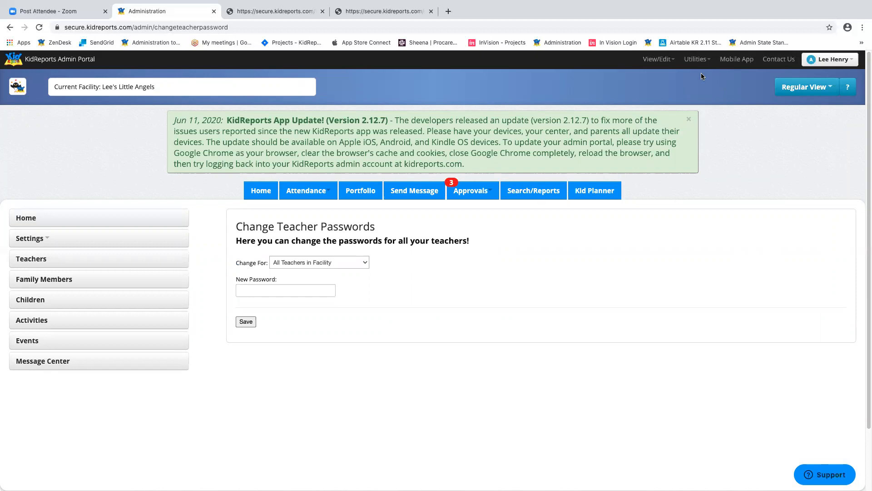
left_click(356, 261)
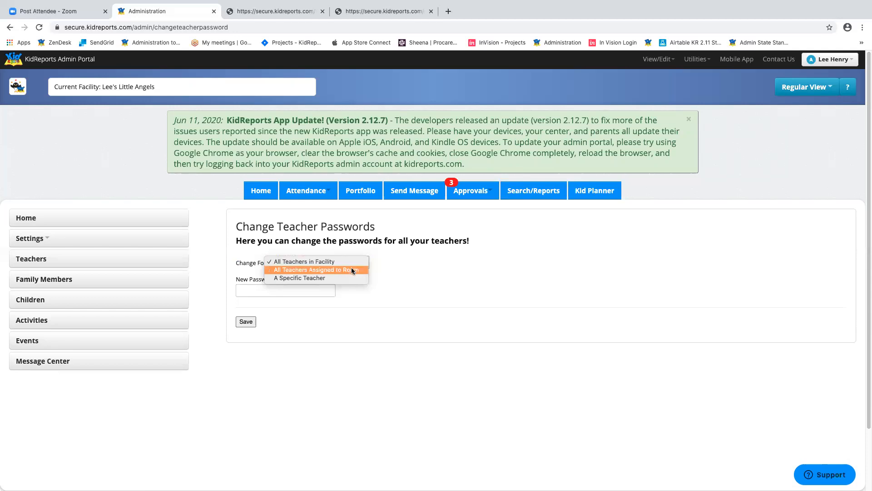
left_click(437, 265)
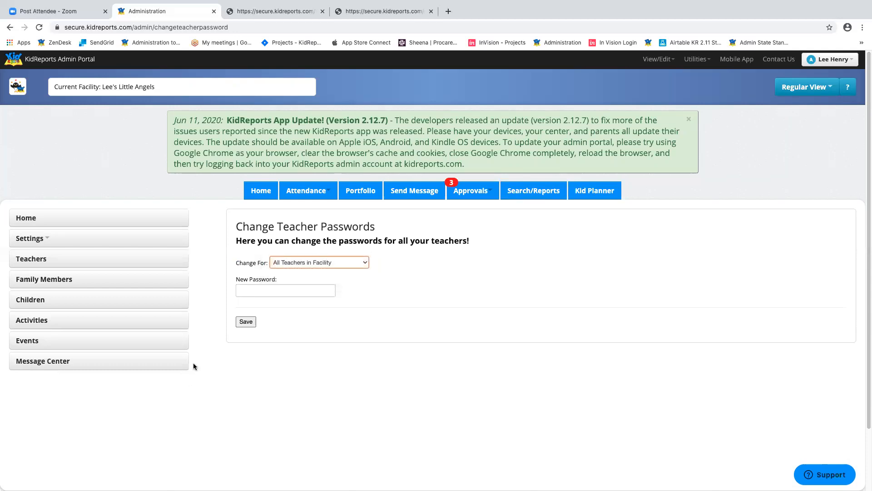
left_click(277, 288)
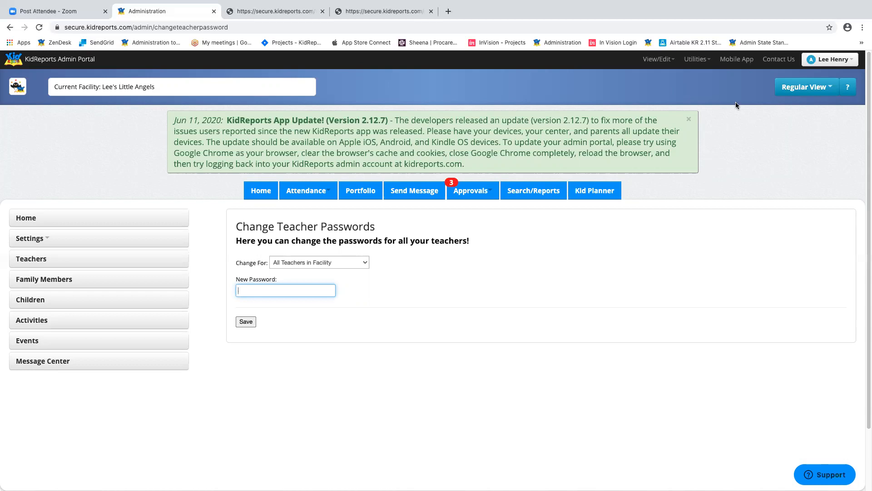
- Open the ProCare® Cloud Sync import jobs list from Utilities > Import
left_click(703, 60)
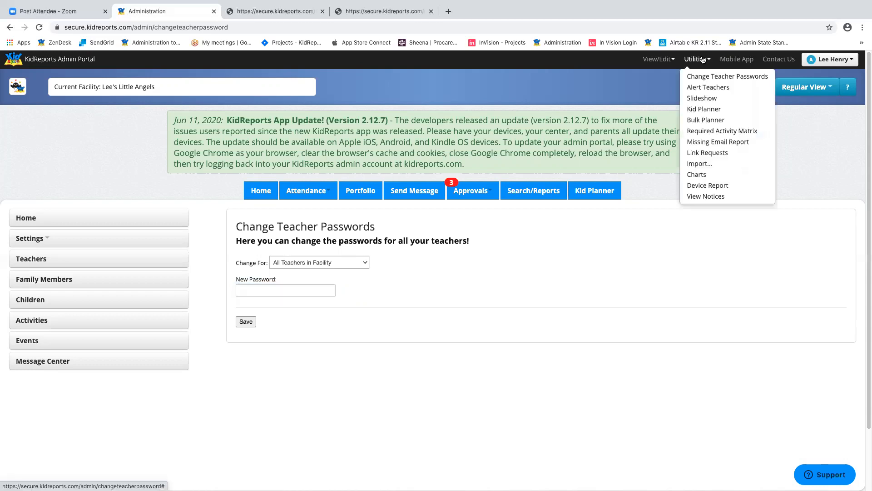
mouse_move(711, 164)
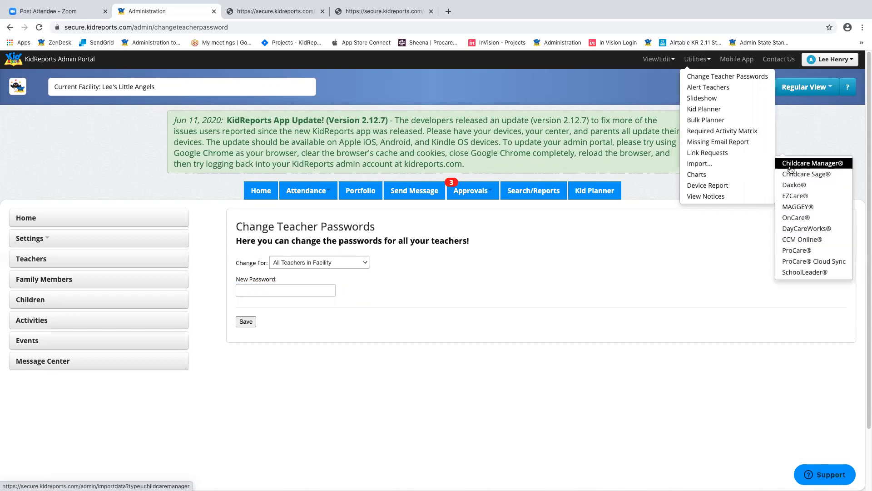
left_click(826, 262)
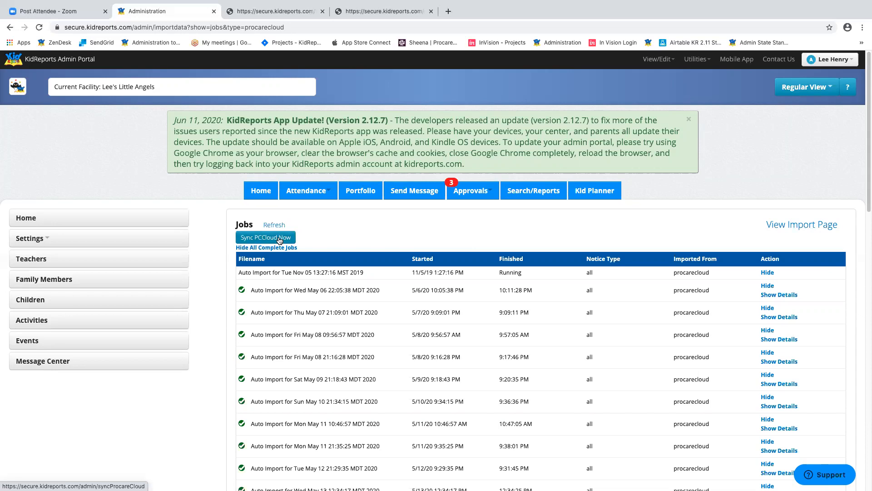
- Review the details of the latest June import job, then close the details tab
scroll(773, 209, "down", 20)
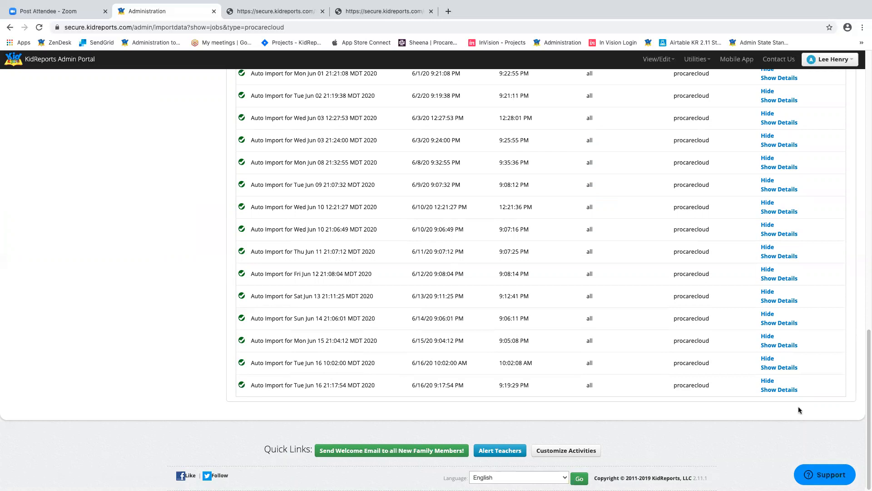
left_click(780, 389)
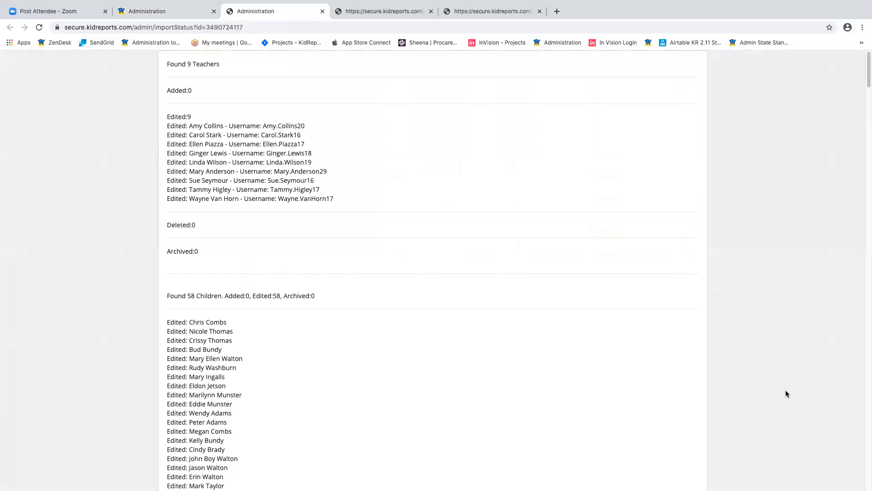
scroll(504, 209, "down", 20)
scroll(504, 209, "up", 18)
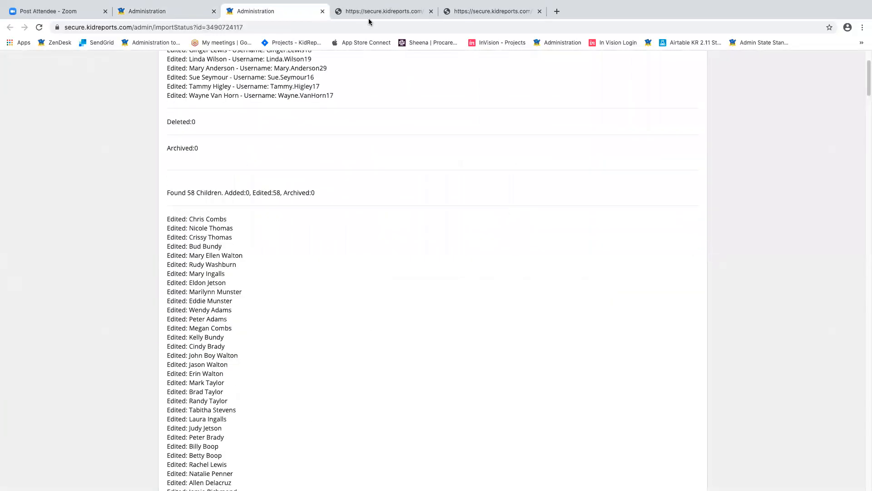
left_click(322, 11)
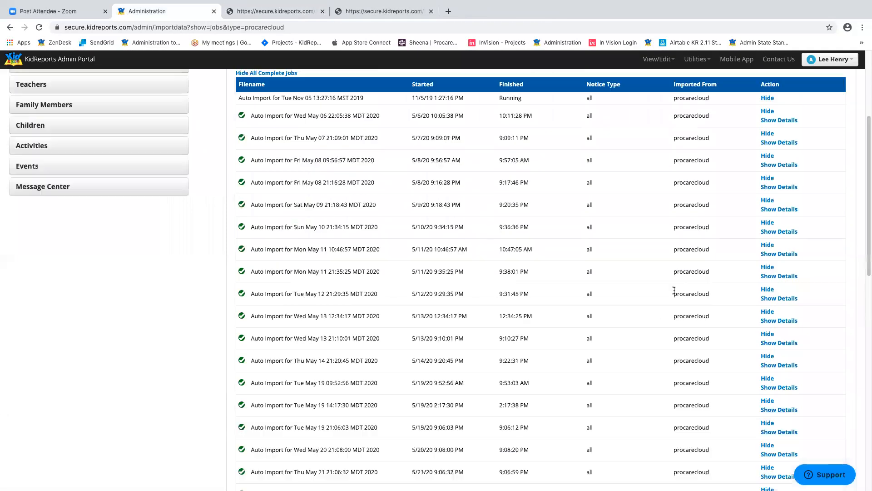
scroll(674, 290, "up", 4)
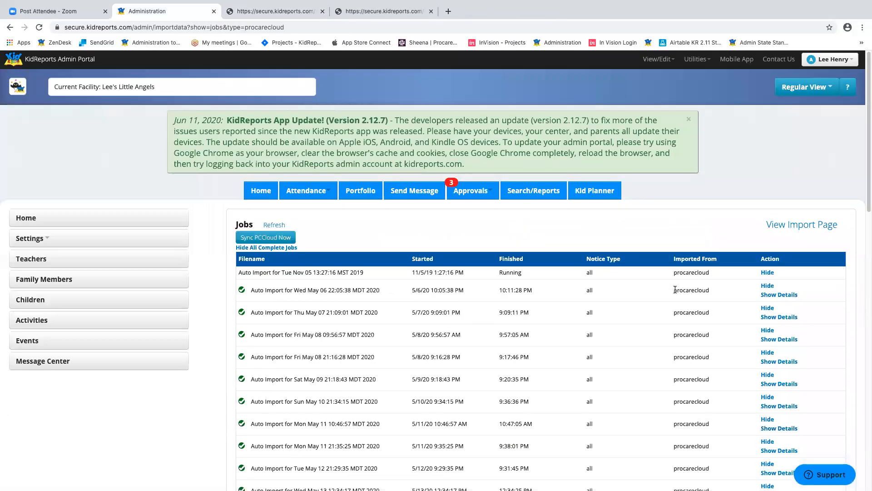
- Reload the ProCare® Cloud Sync jobs list and start an immediate Sync PCCloud Now
left_click(691, 63)
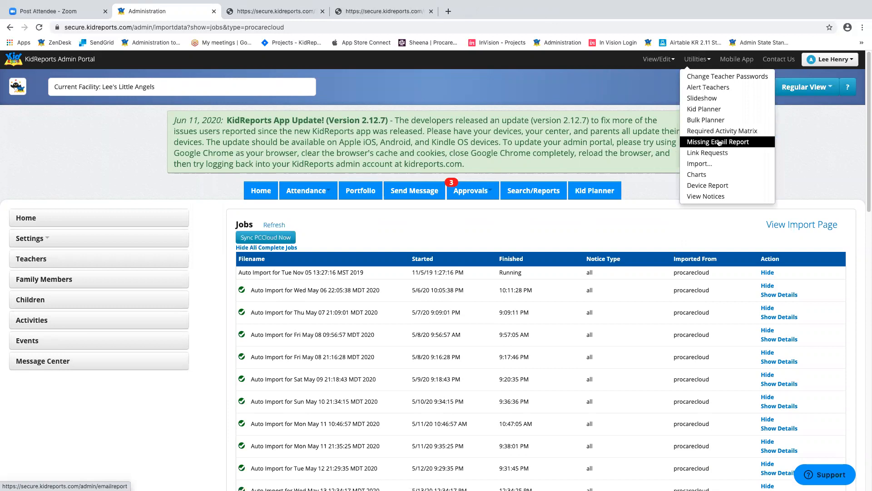
mouse_move(727, 162)
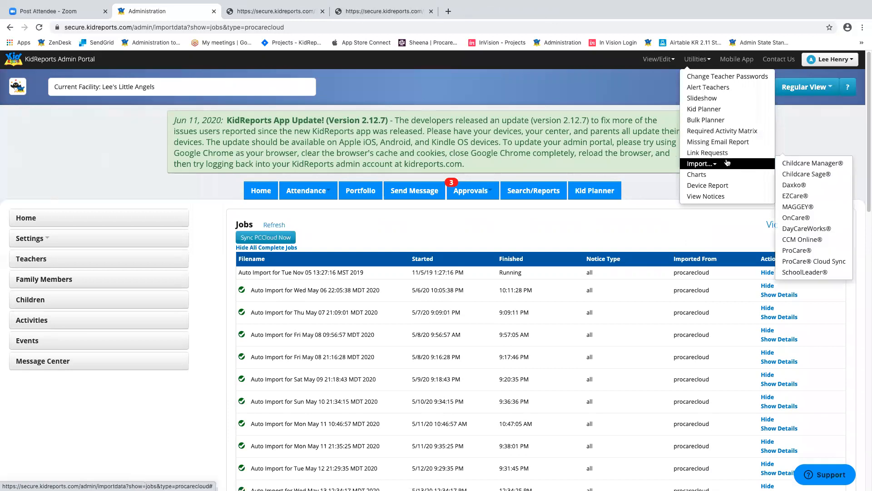
left_click(832, 262)
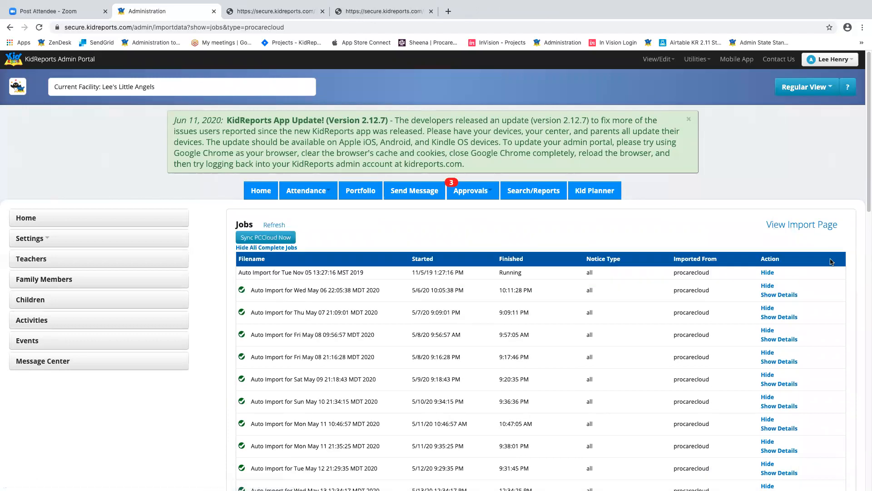
left_click(268, 238)
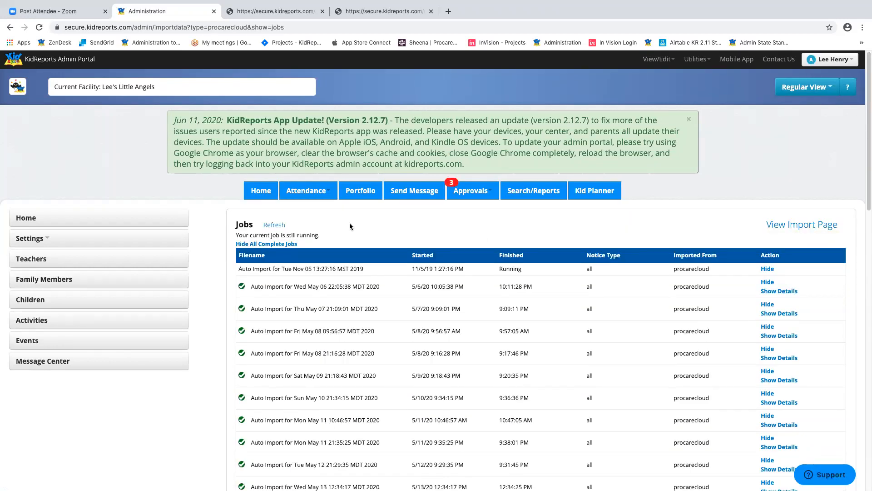
- Refresh the jobs list twice, seeing the 4-hour sync limit, and close two extra tabs
left_click(275, 225)
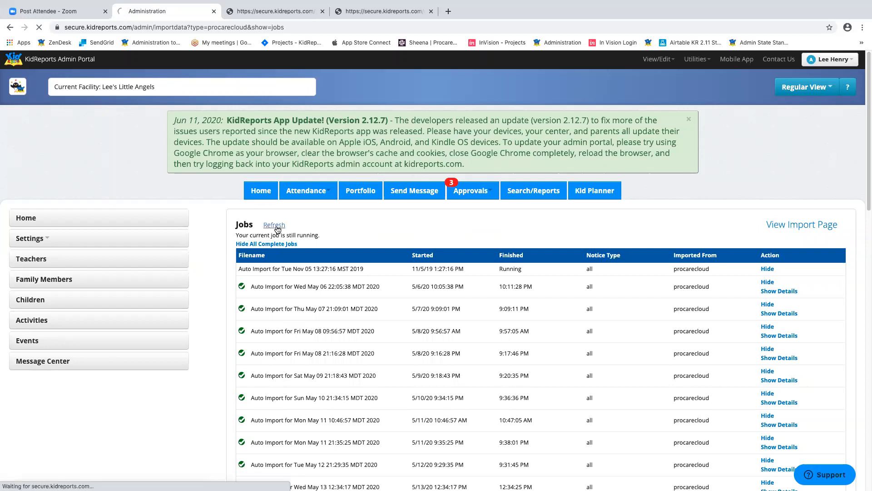
left_click(280, 227)
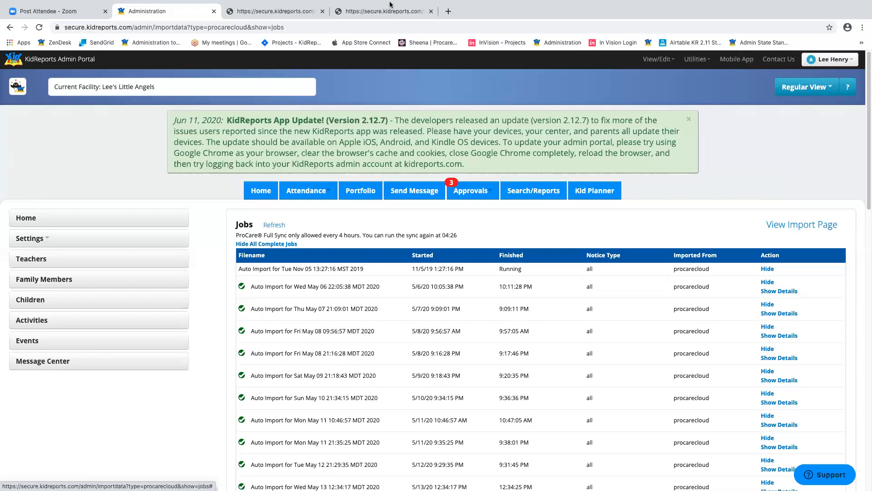
left_click(431, 12)
left_click(323, 11)
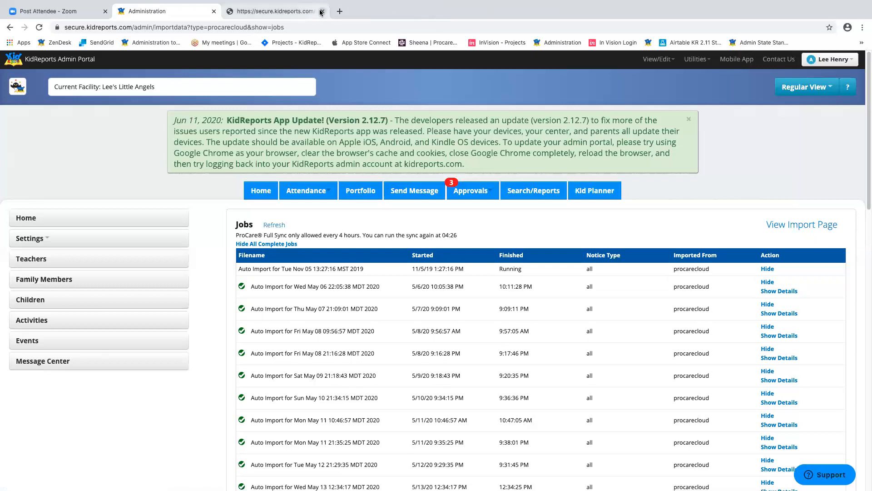
- In the Mobile App view, show all children's activities for Kindergarten Room
left_click(730, 60)
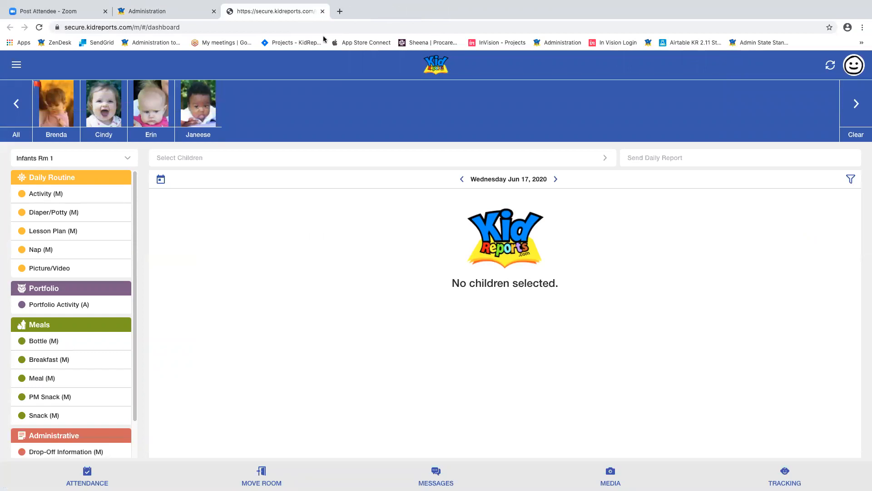
left_click(59, 156)
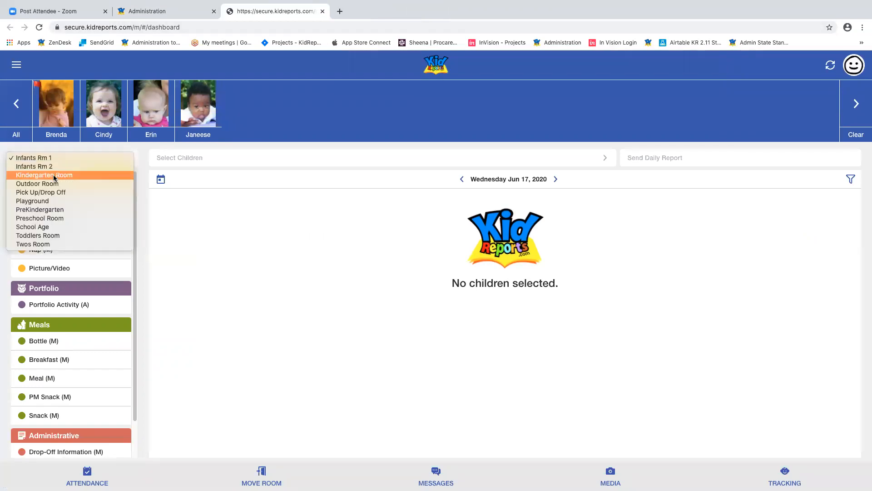
left_click(55, 175)
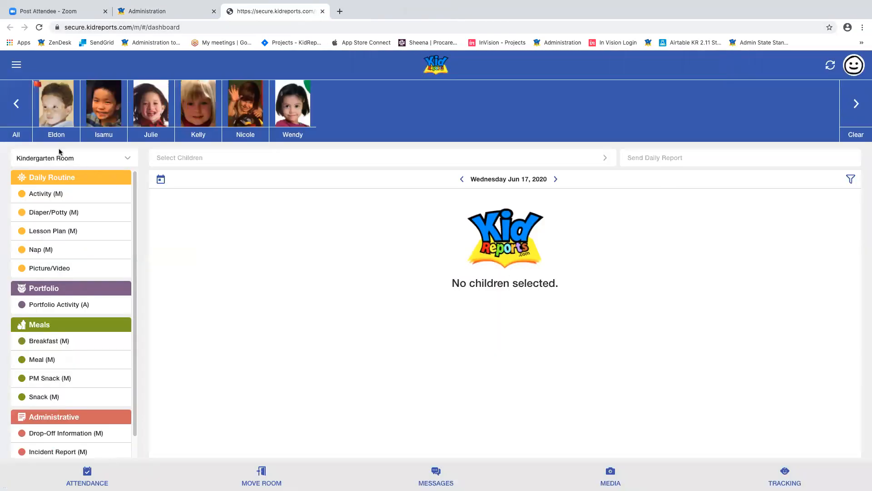
left_click(13, 138)
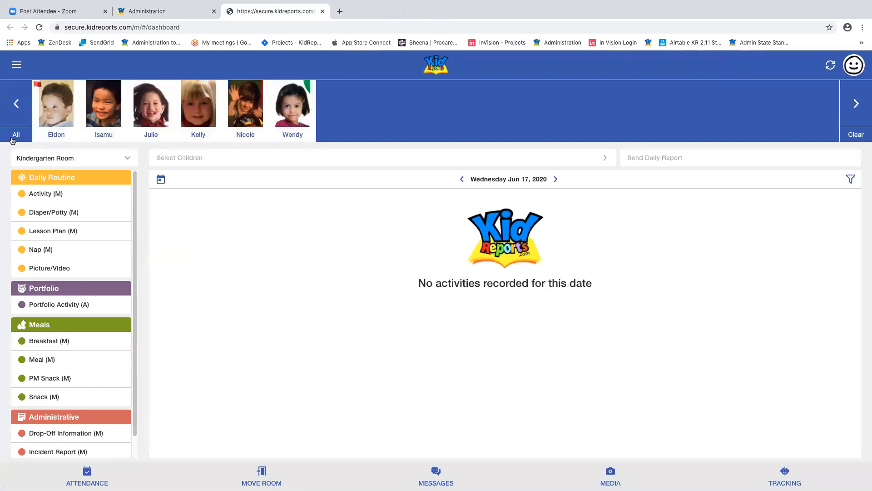
- Switch the room back to Infants Rm 1, show all children, then return to the admin tab
left_click(109, 158)
left_click(82, 142)
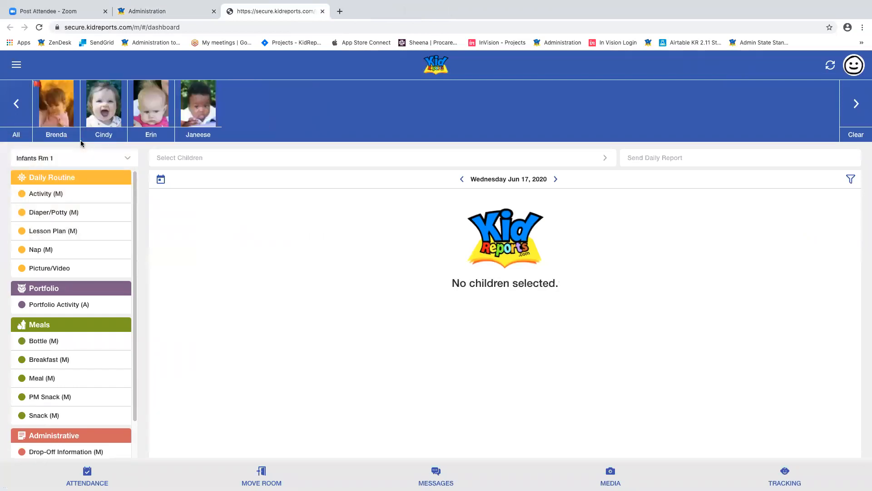
left_click(17, 135)
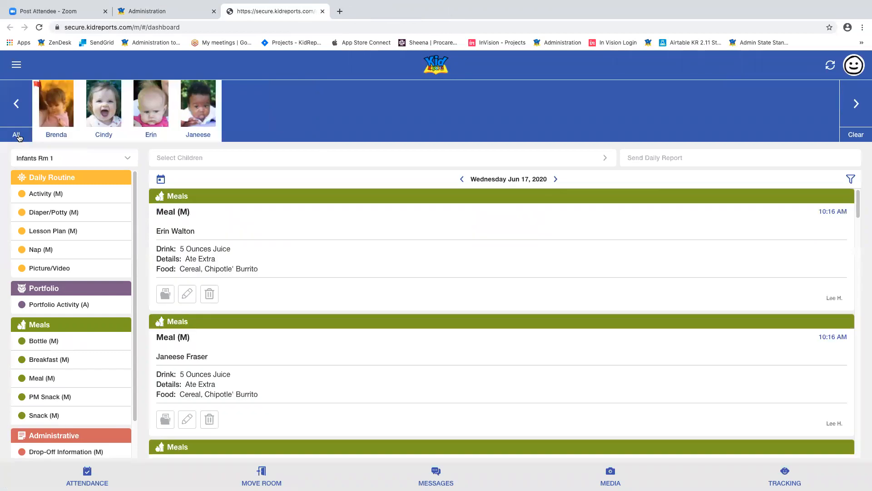
scroll(305, 246, "down", 10)
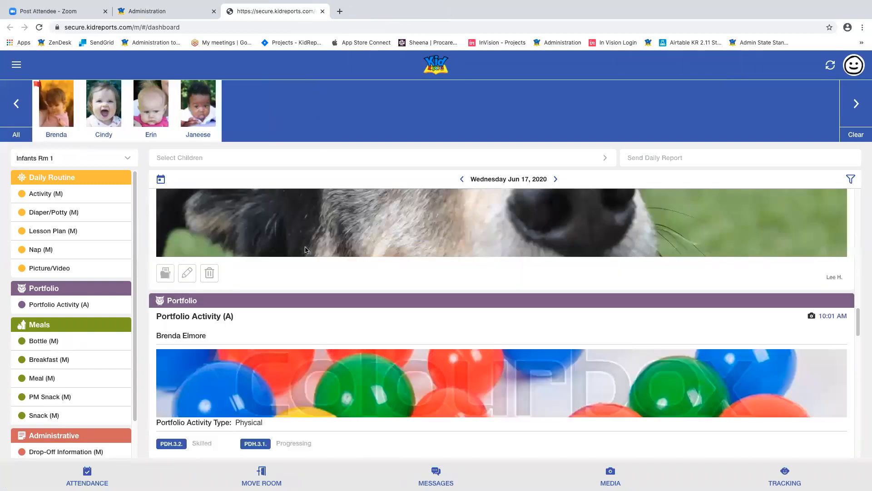
left_click(198, 12)
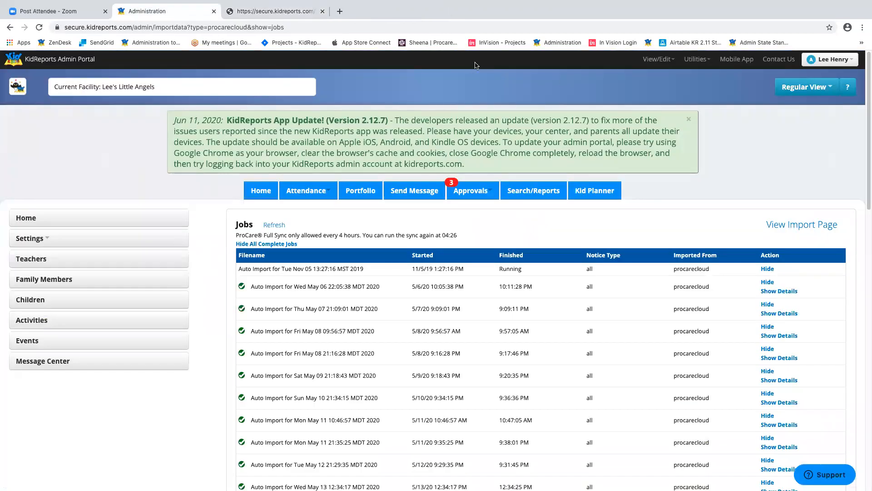
- Switch the portal to Archive View and list the archived Family Members
left_click(849, 61)
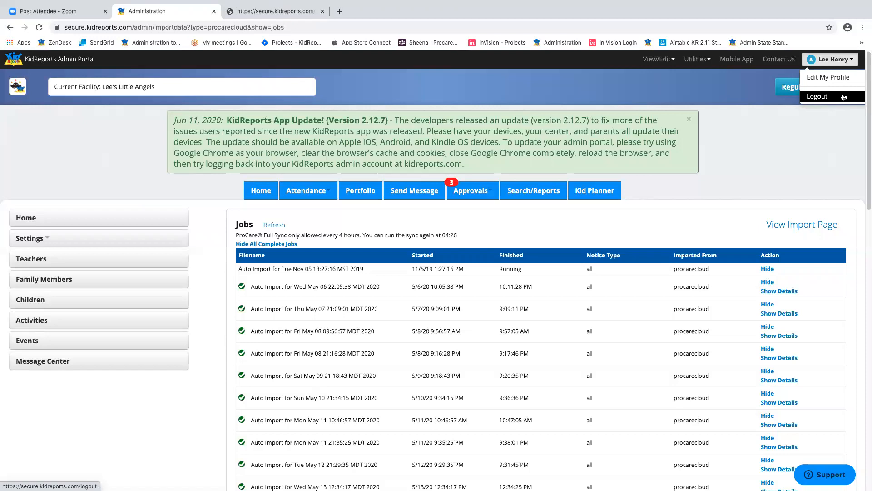
left_click(794, 144)
left_click(818, 88)
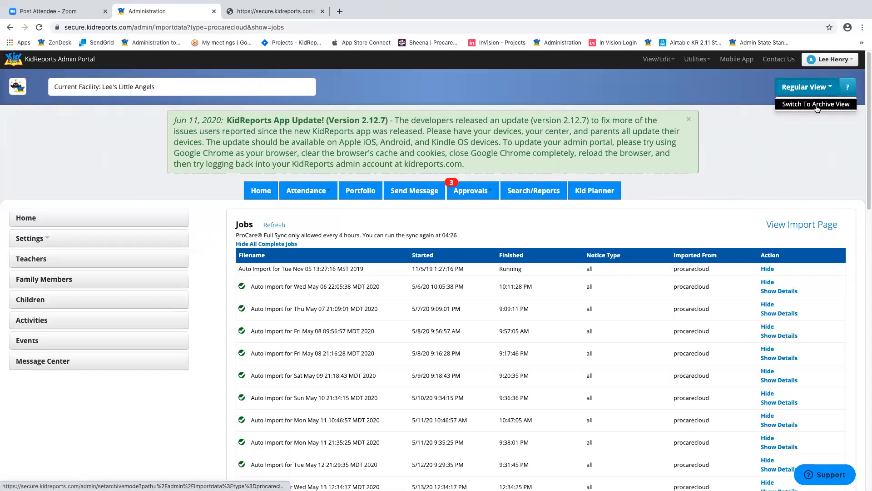
left_click(816, 106)
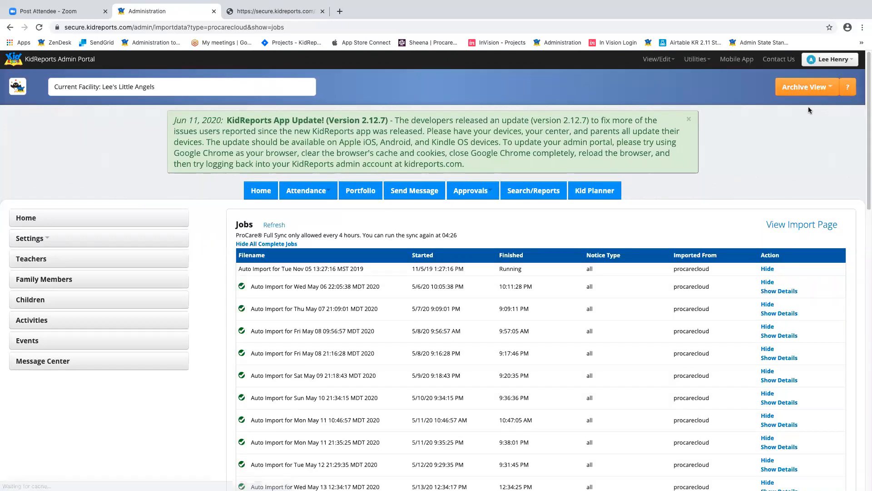
left_click(71, 281)
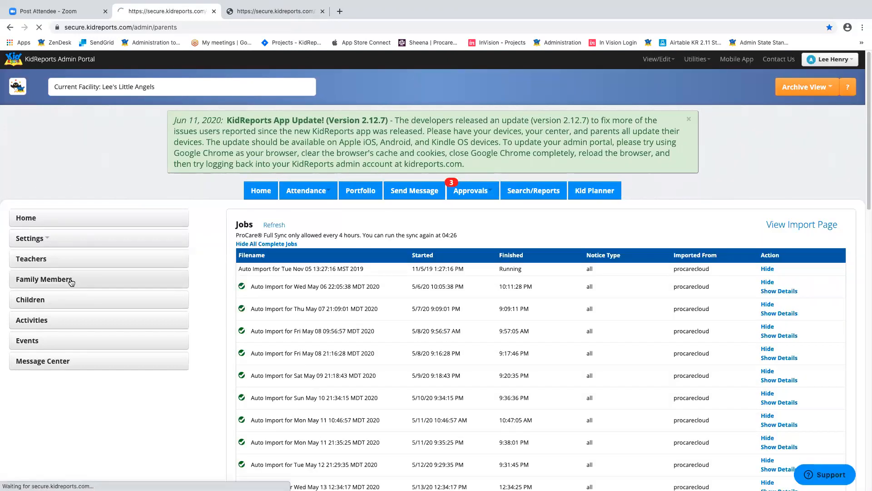
- Scroll through the 9 archived family members, then switch back to Regular View
scroll(533, 319, "down", 3)
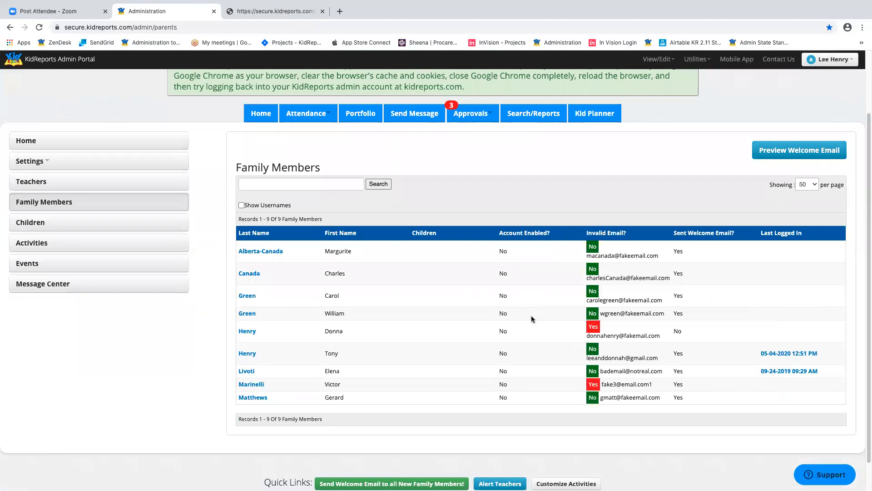
scroll(533, 320, "up", 3)
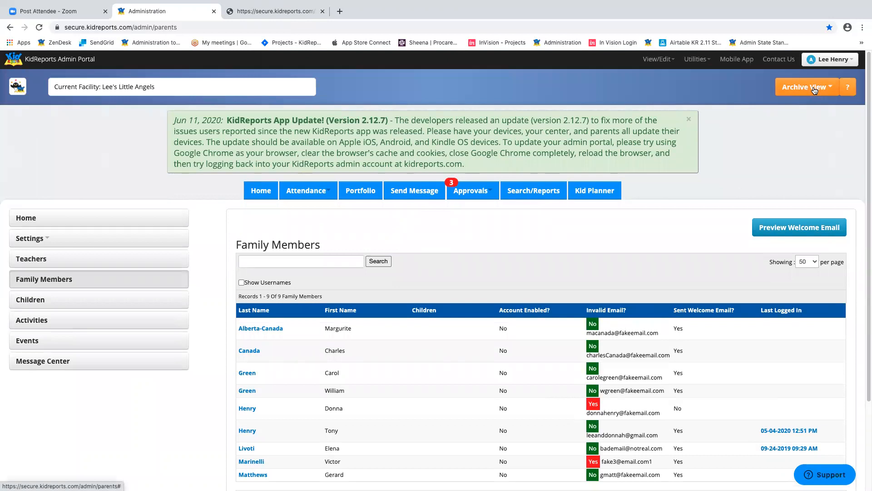
left_click(814, 91)
left_click(816, 107)
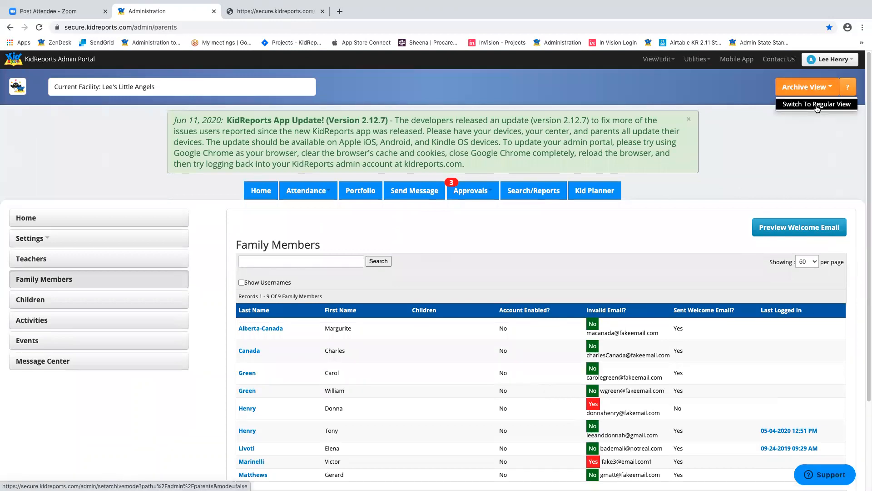